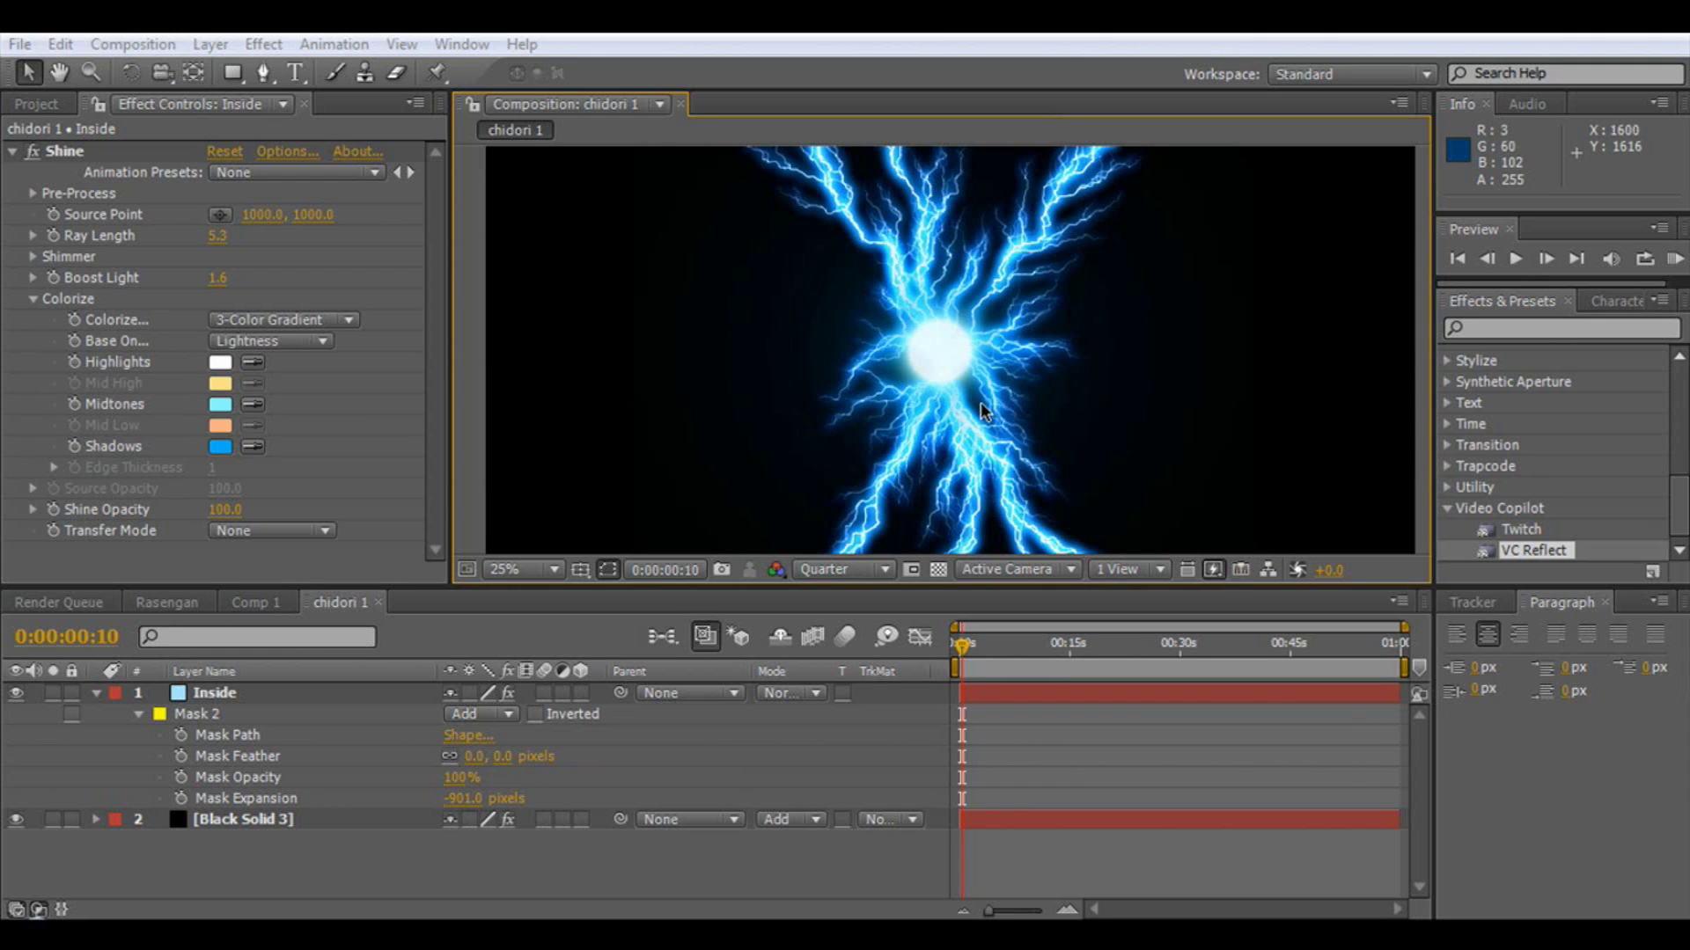
- Examine the finished chidori effect, inspecting the glowing core and lightning up close at different points in time
drag(980, 403, 938, 370)
scroll(1001, 420, up, 2)
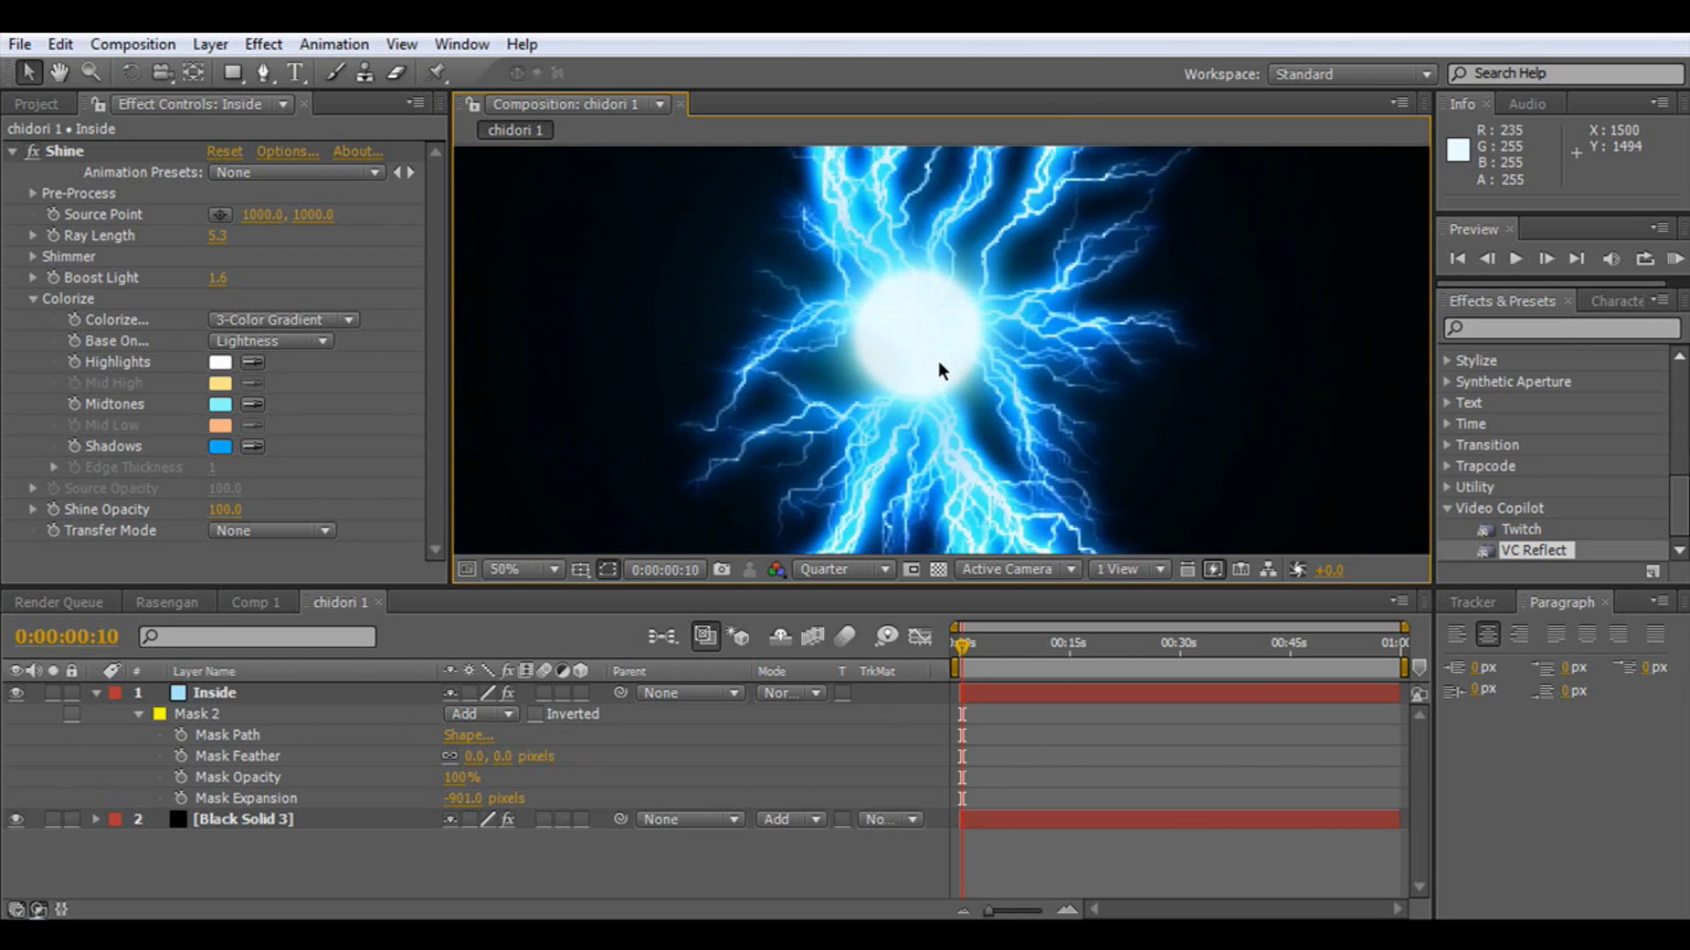
scroll(938, 370, down, 2)
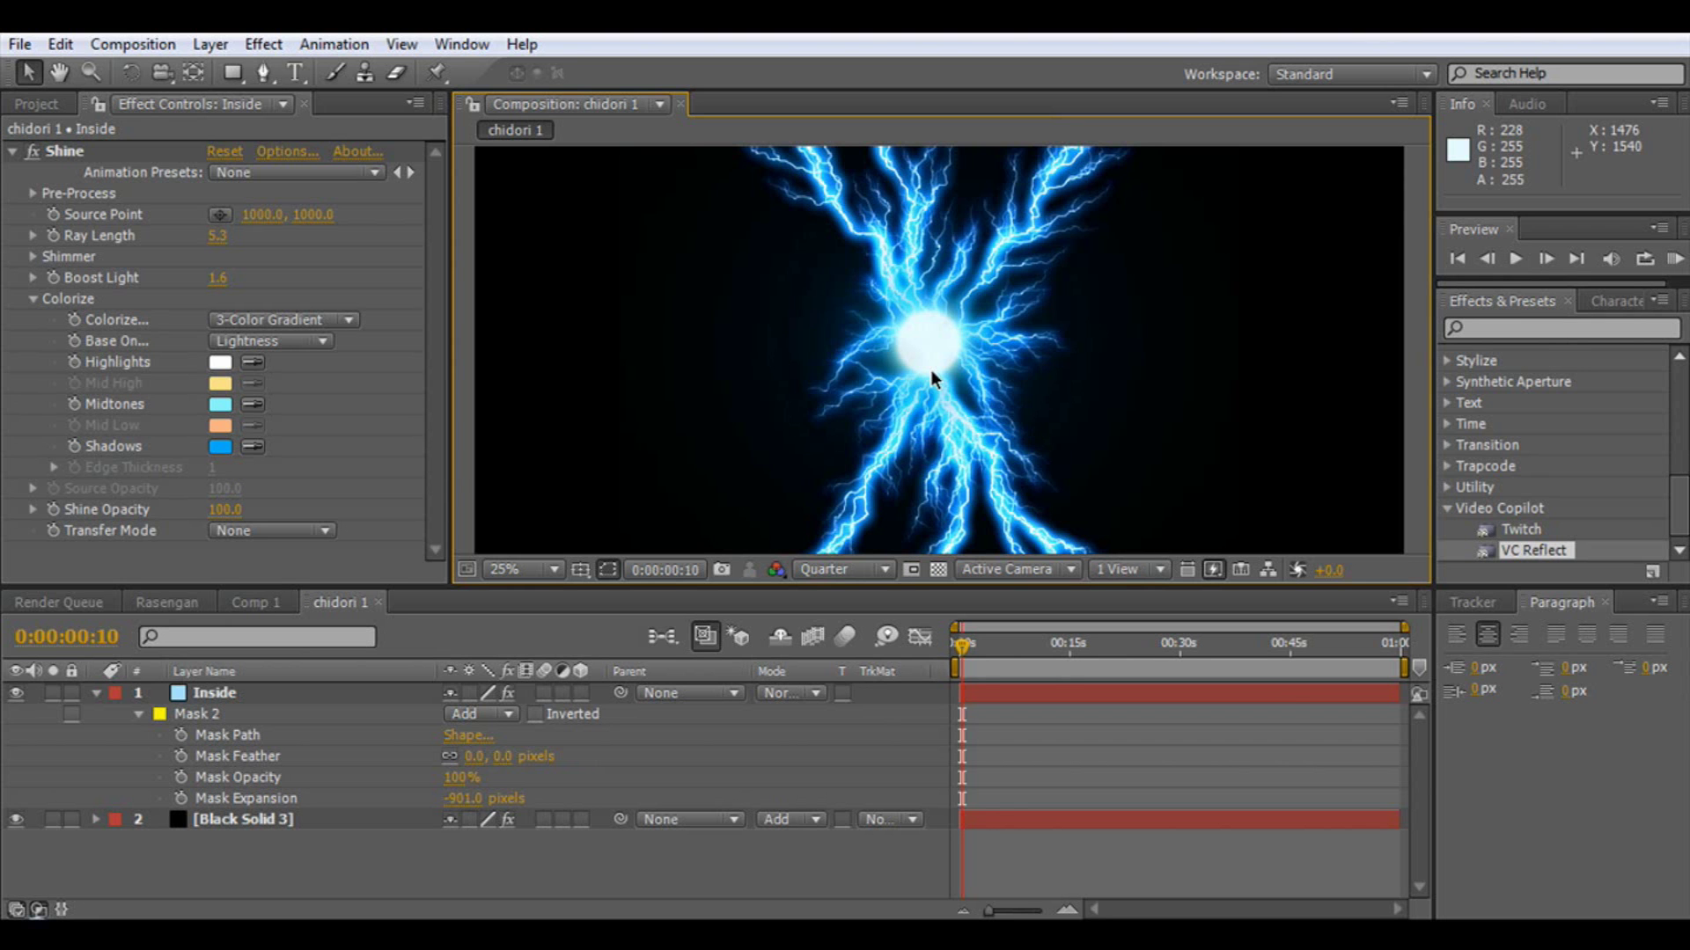
scroll(931, 370, down, 1)
scroll(931, 369, up, 1)
drag(975, 653, 979, 655)
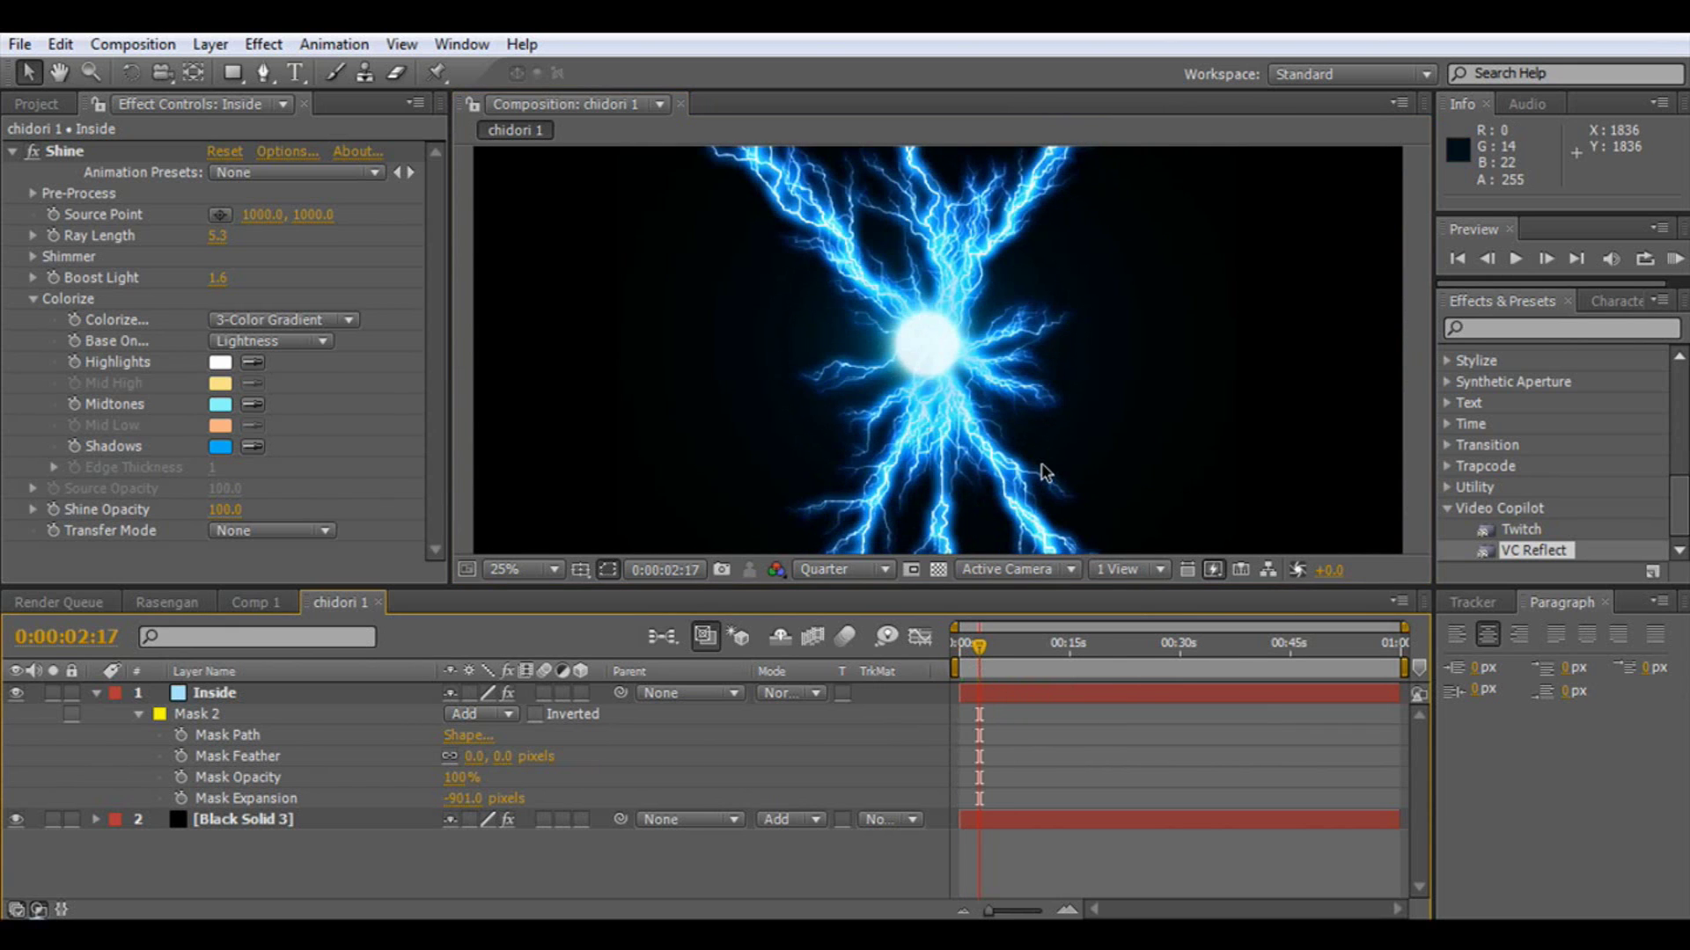
scroll(1021, 398, down, 1)
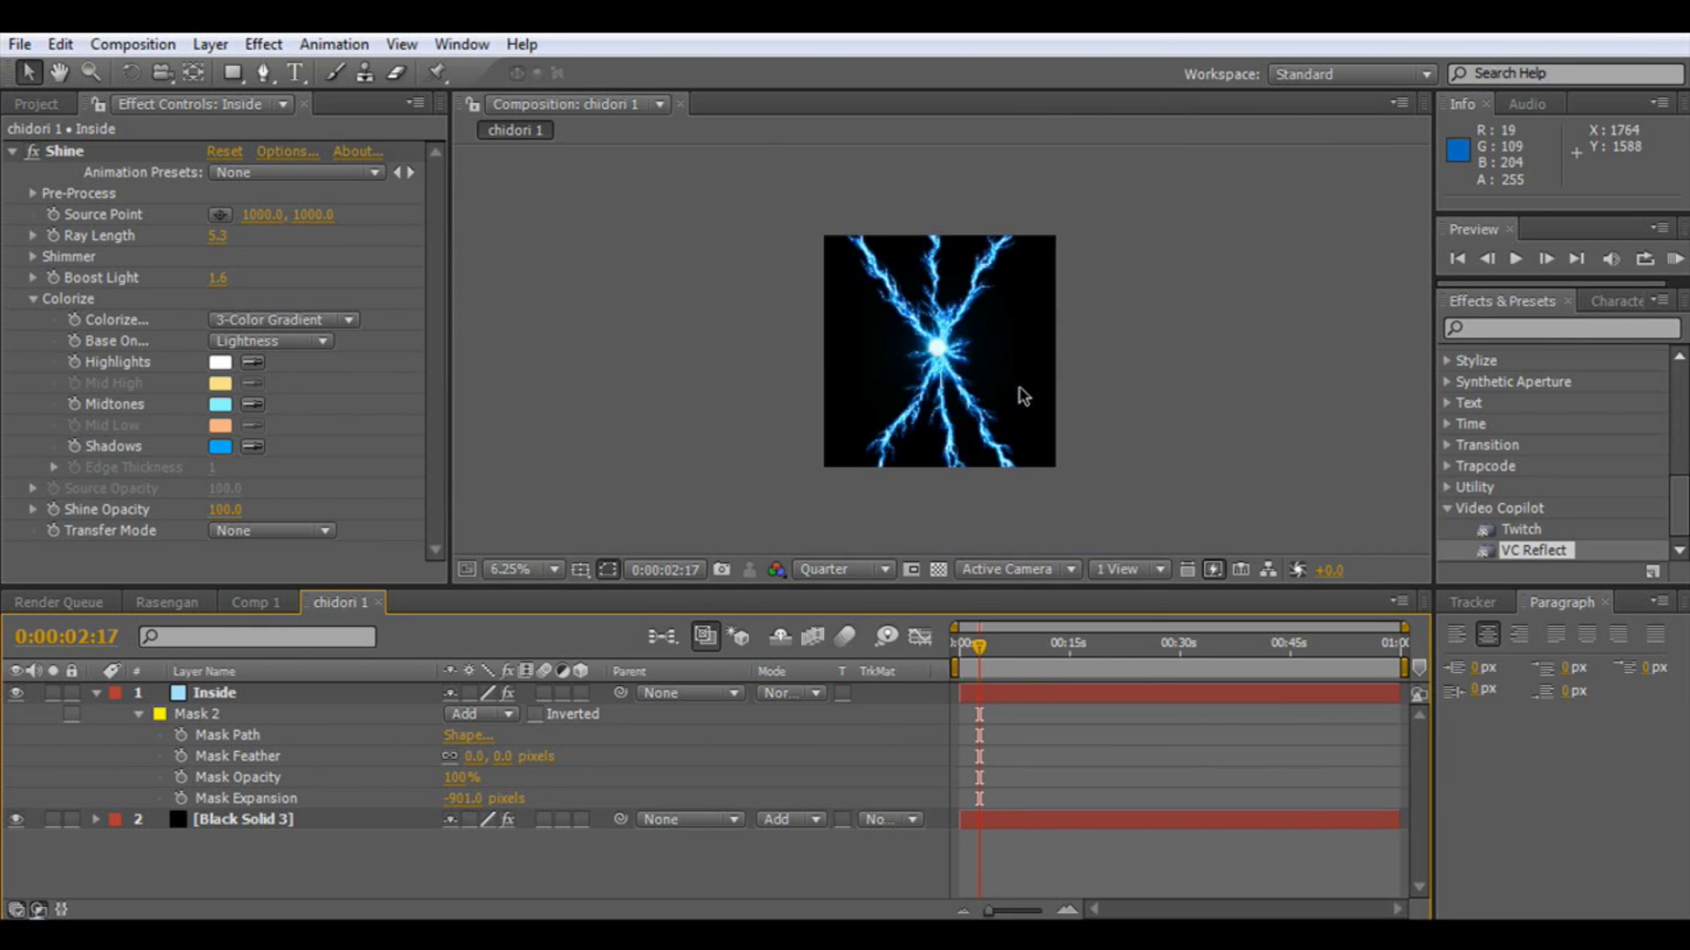
scroll(1021, 398, up, 1)
scroll(957, 309, down, 1)
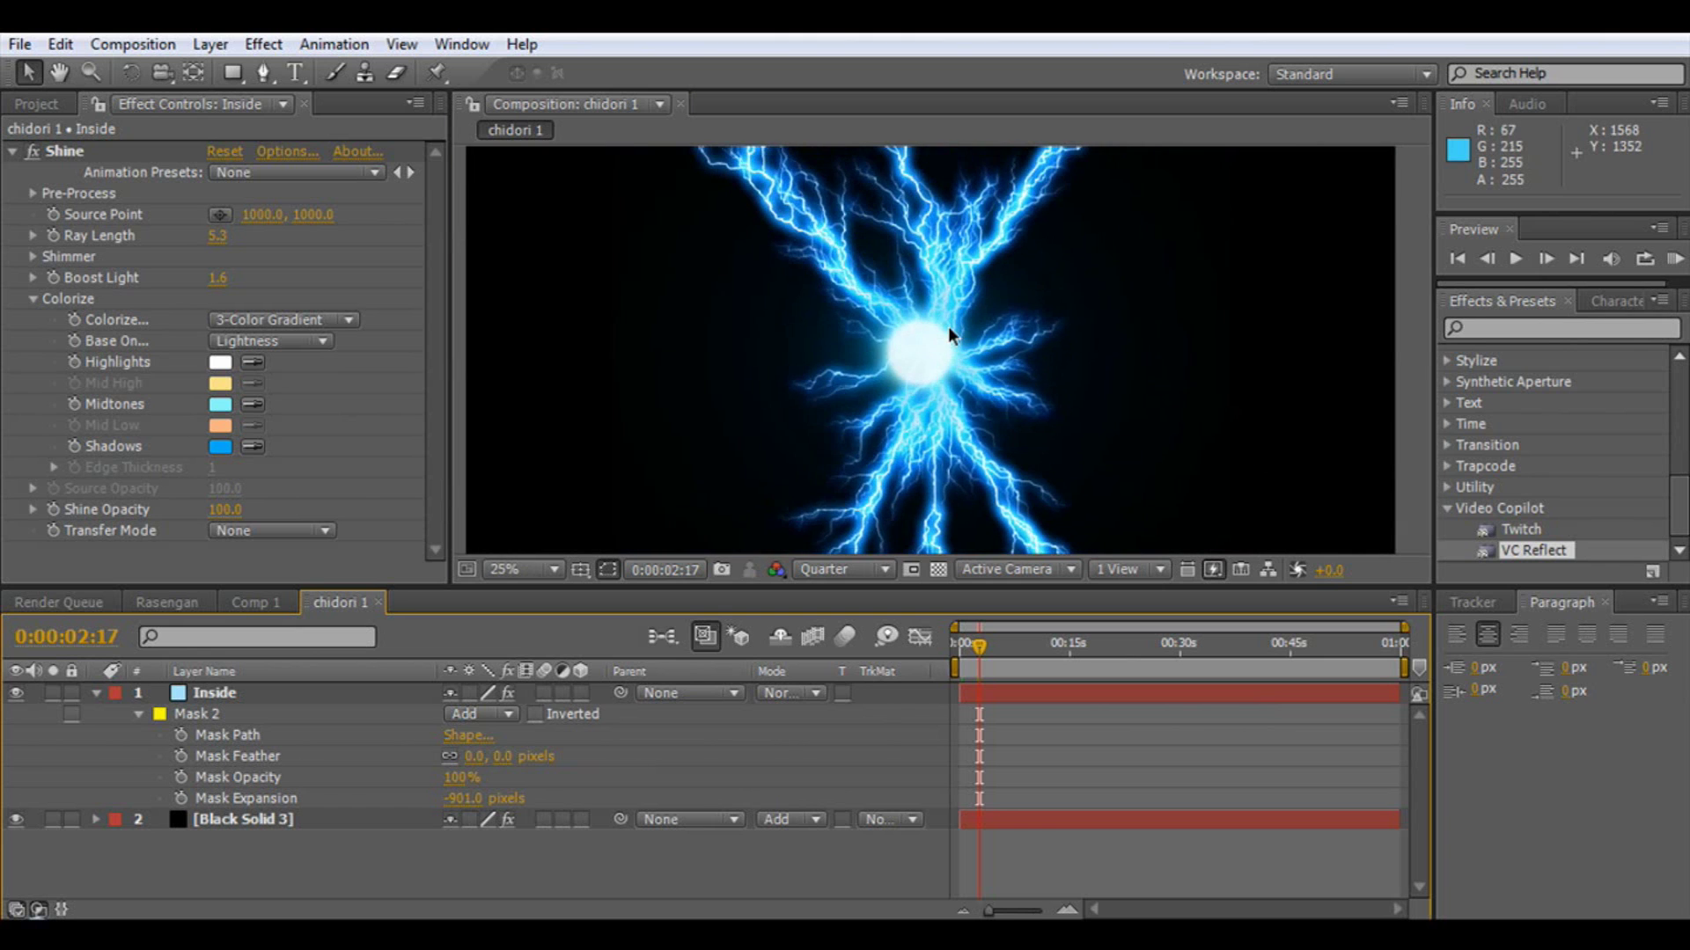
scroll(949, 339, up, 1)
scroll(906, 397, up, 1)
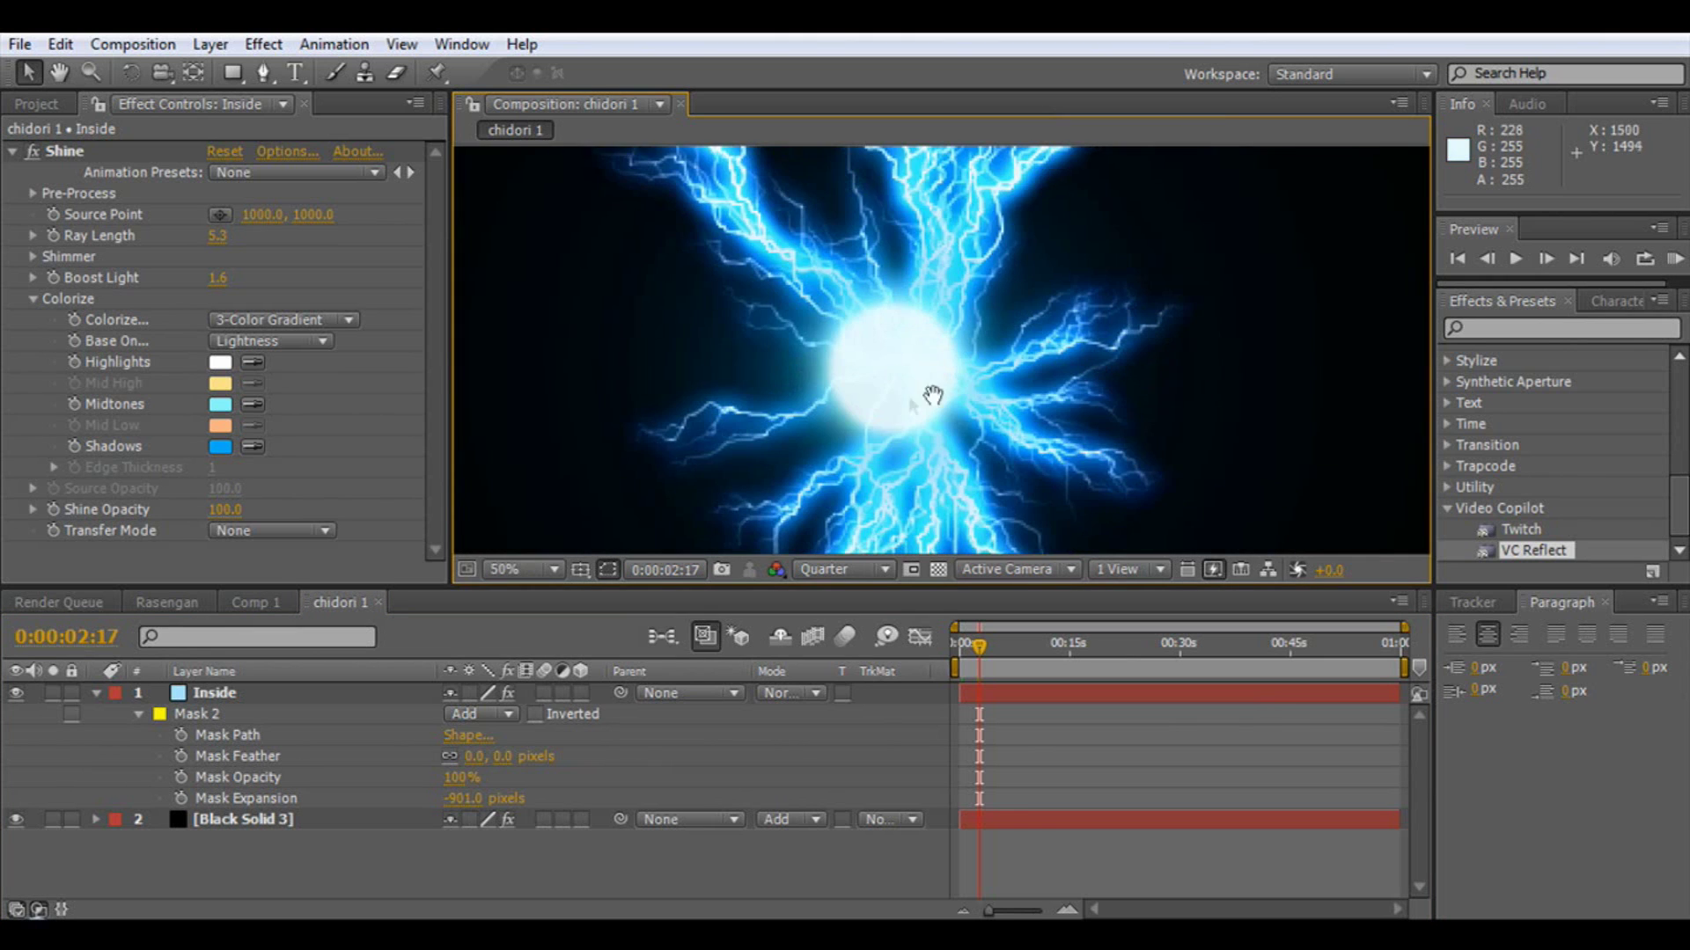
drag(909, 394, 1032, 293)
scroll(1031, 292, down, 1)
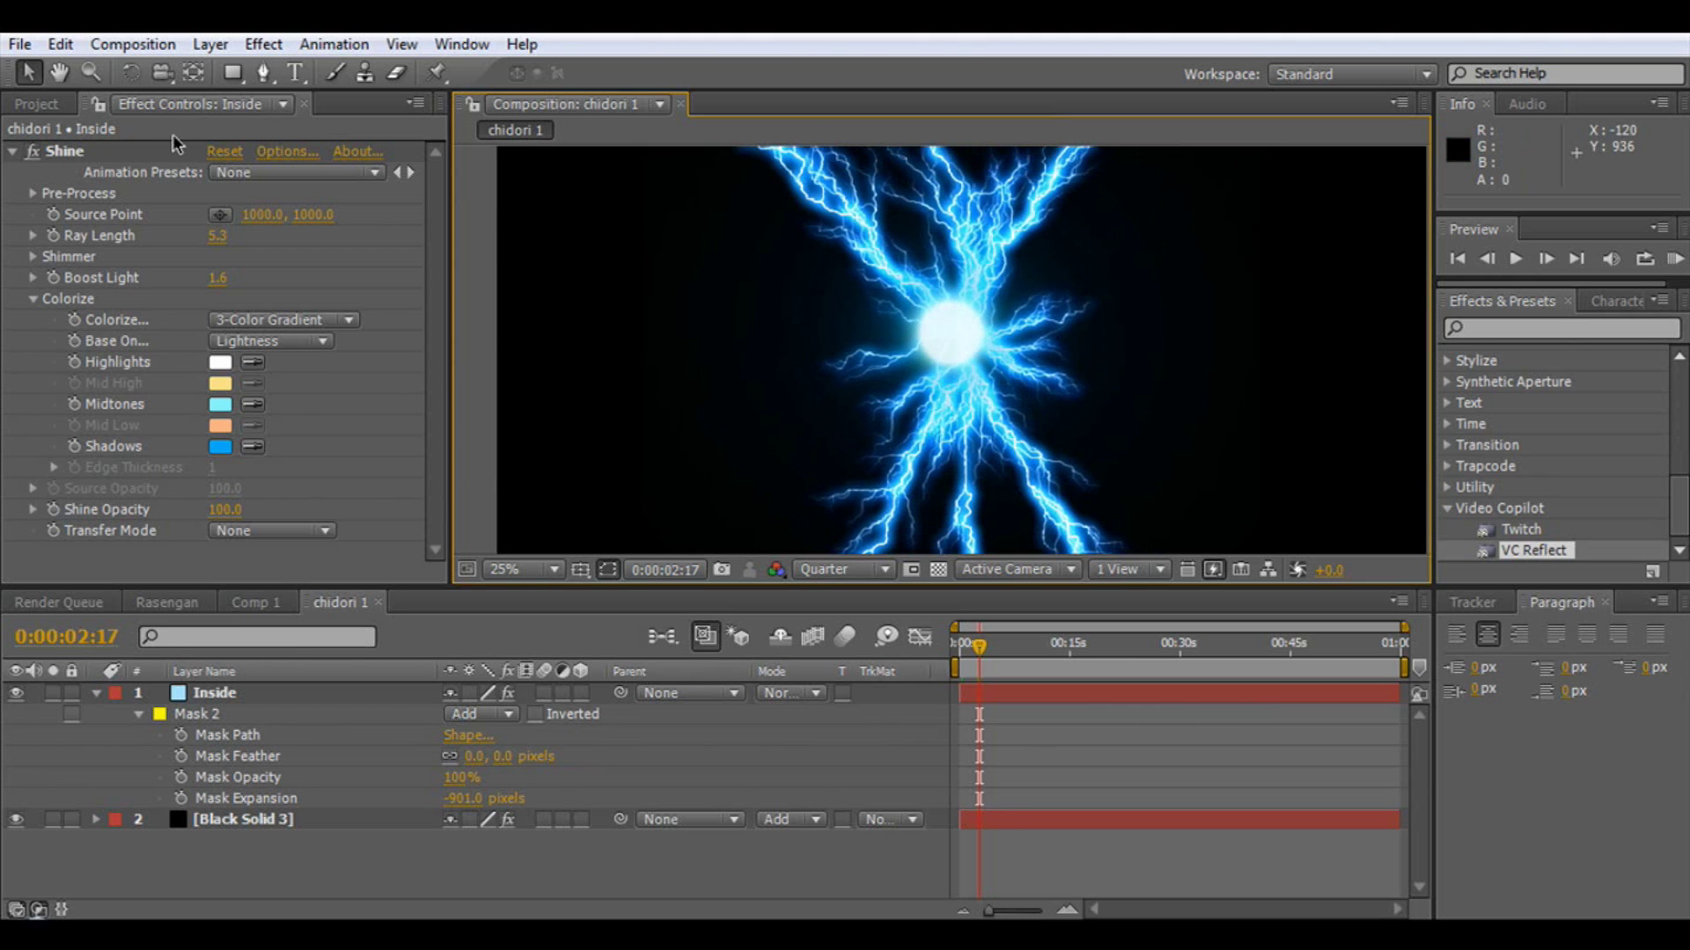
- Create a new composition of 2000 x 2000 px with the aspect ratio locked and a one-minute duration
click(132, 44)
click(130, 70)
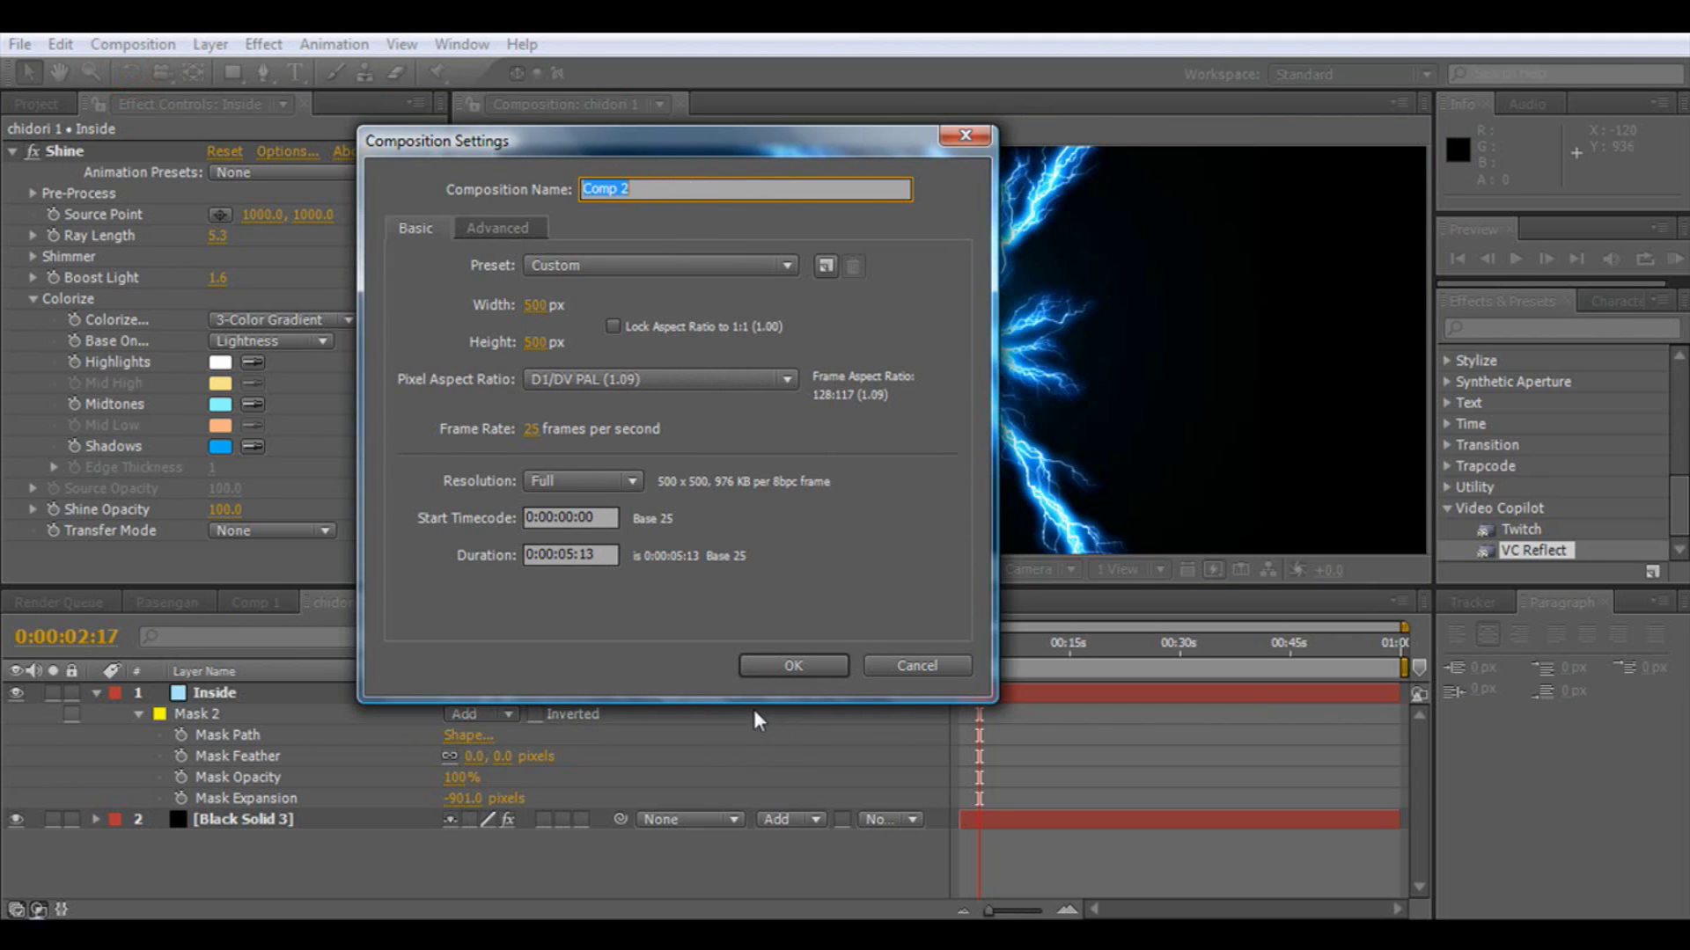
click(613, 327)
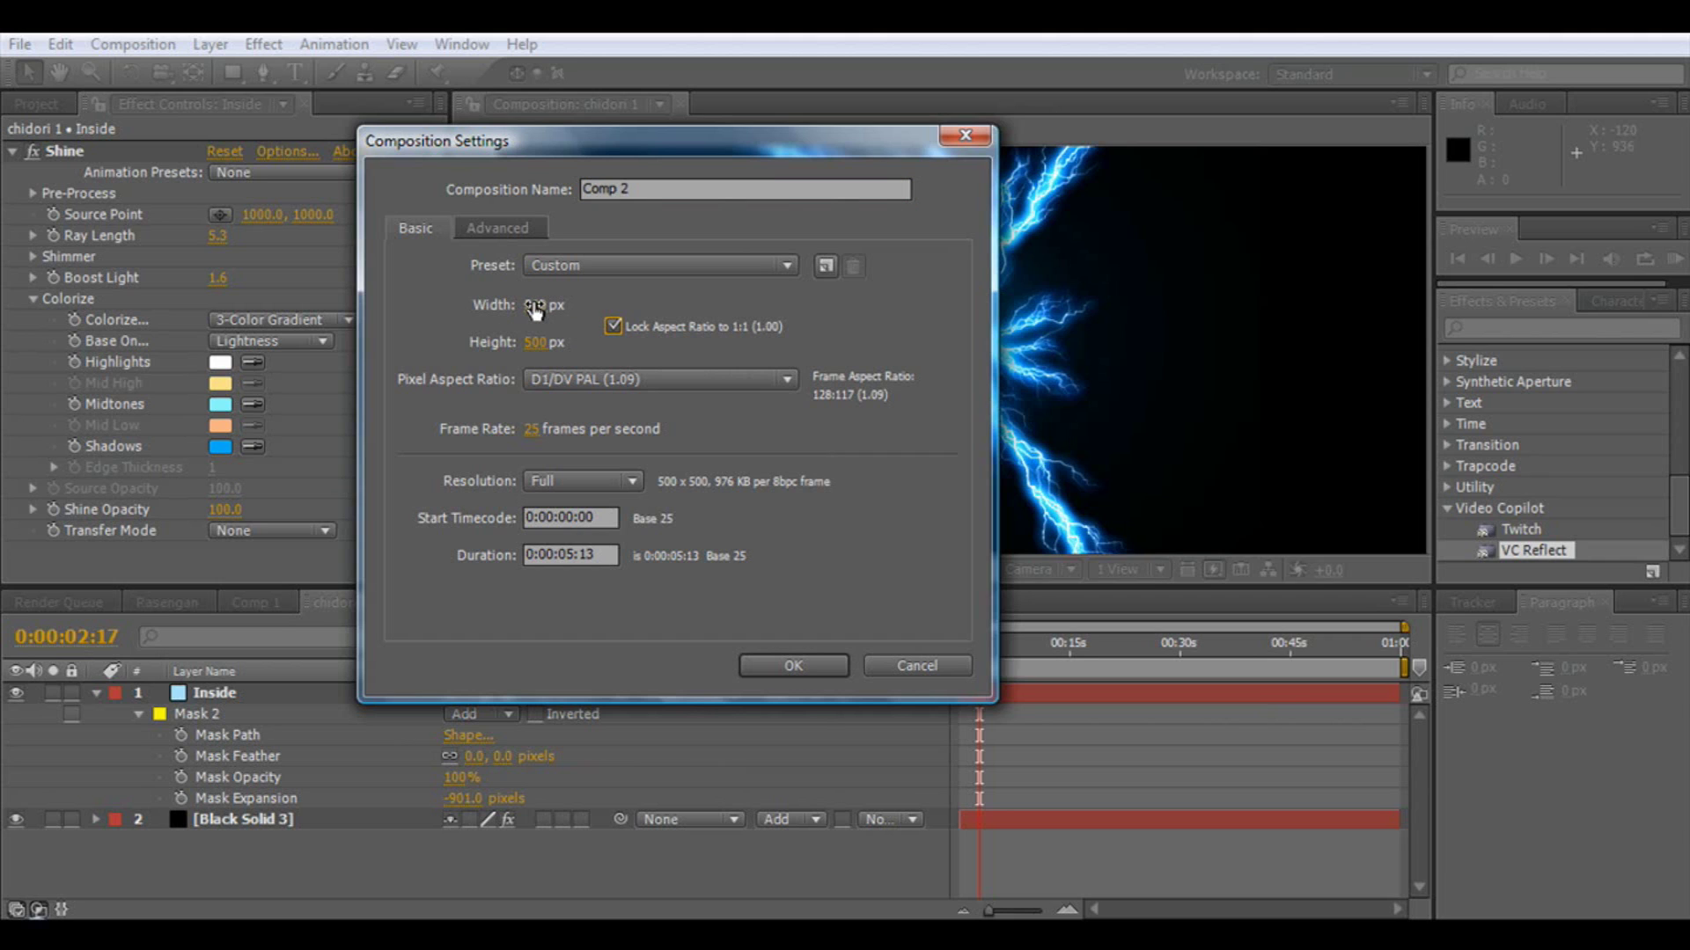
click(534, 305)
text(2000)
click(653, 300)
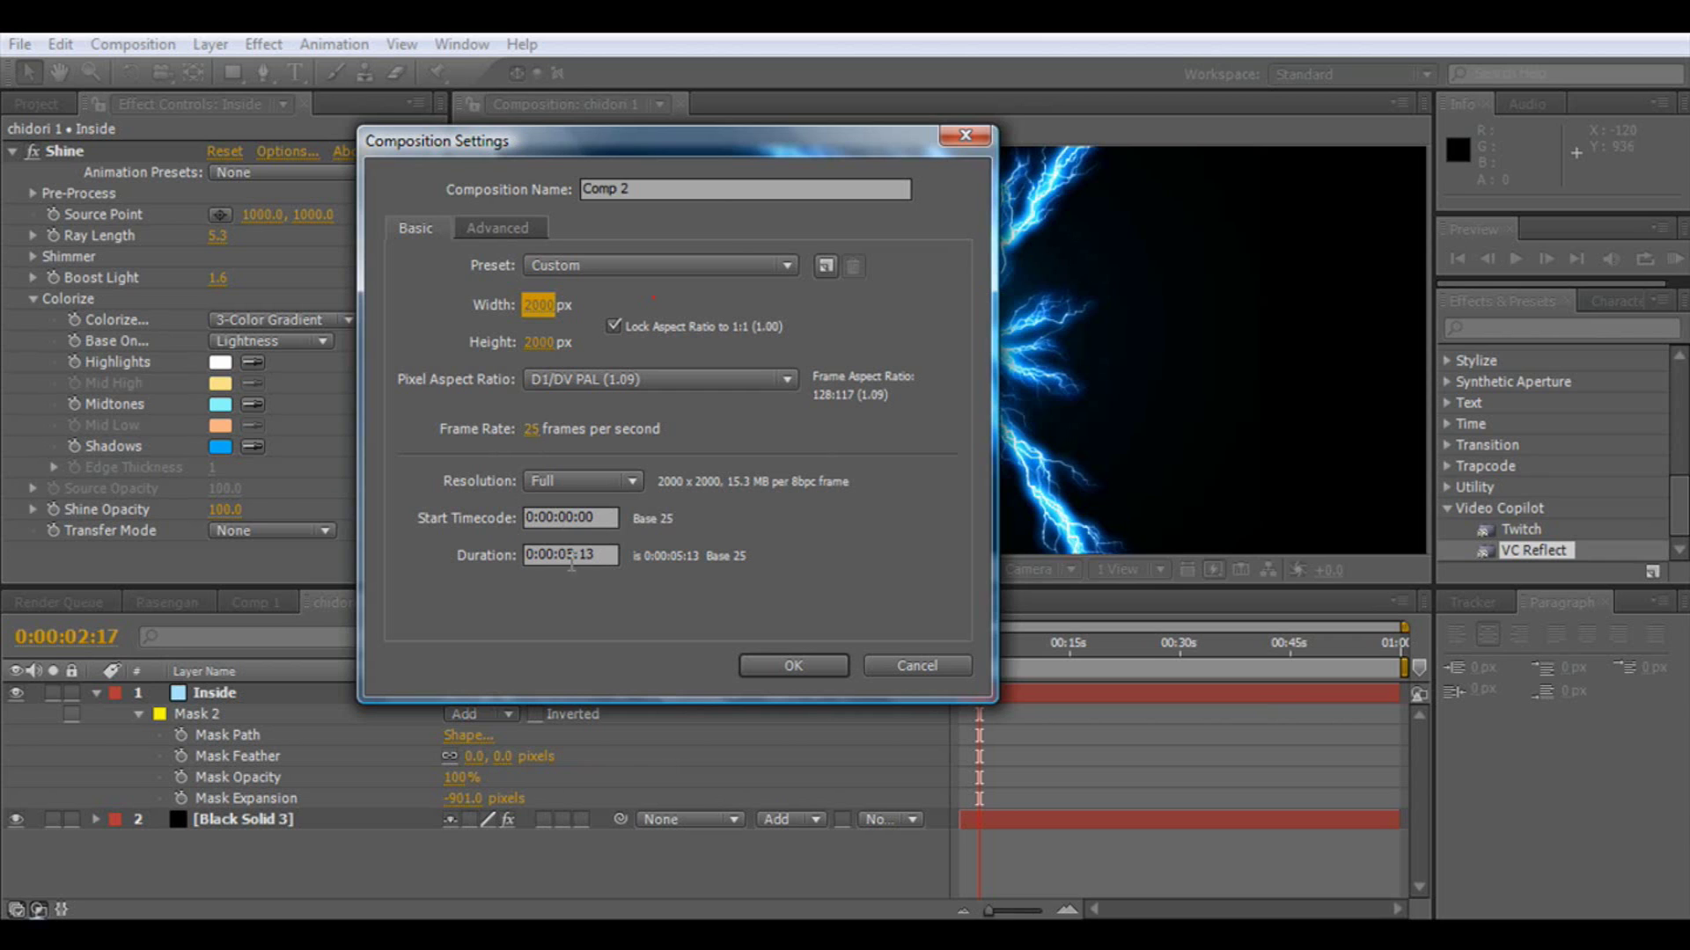
click(564, 556)
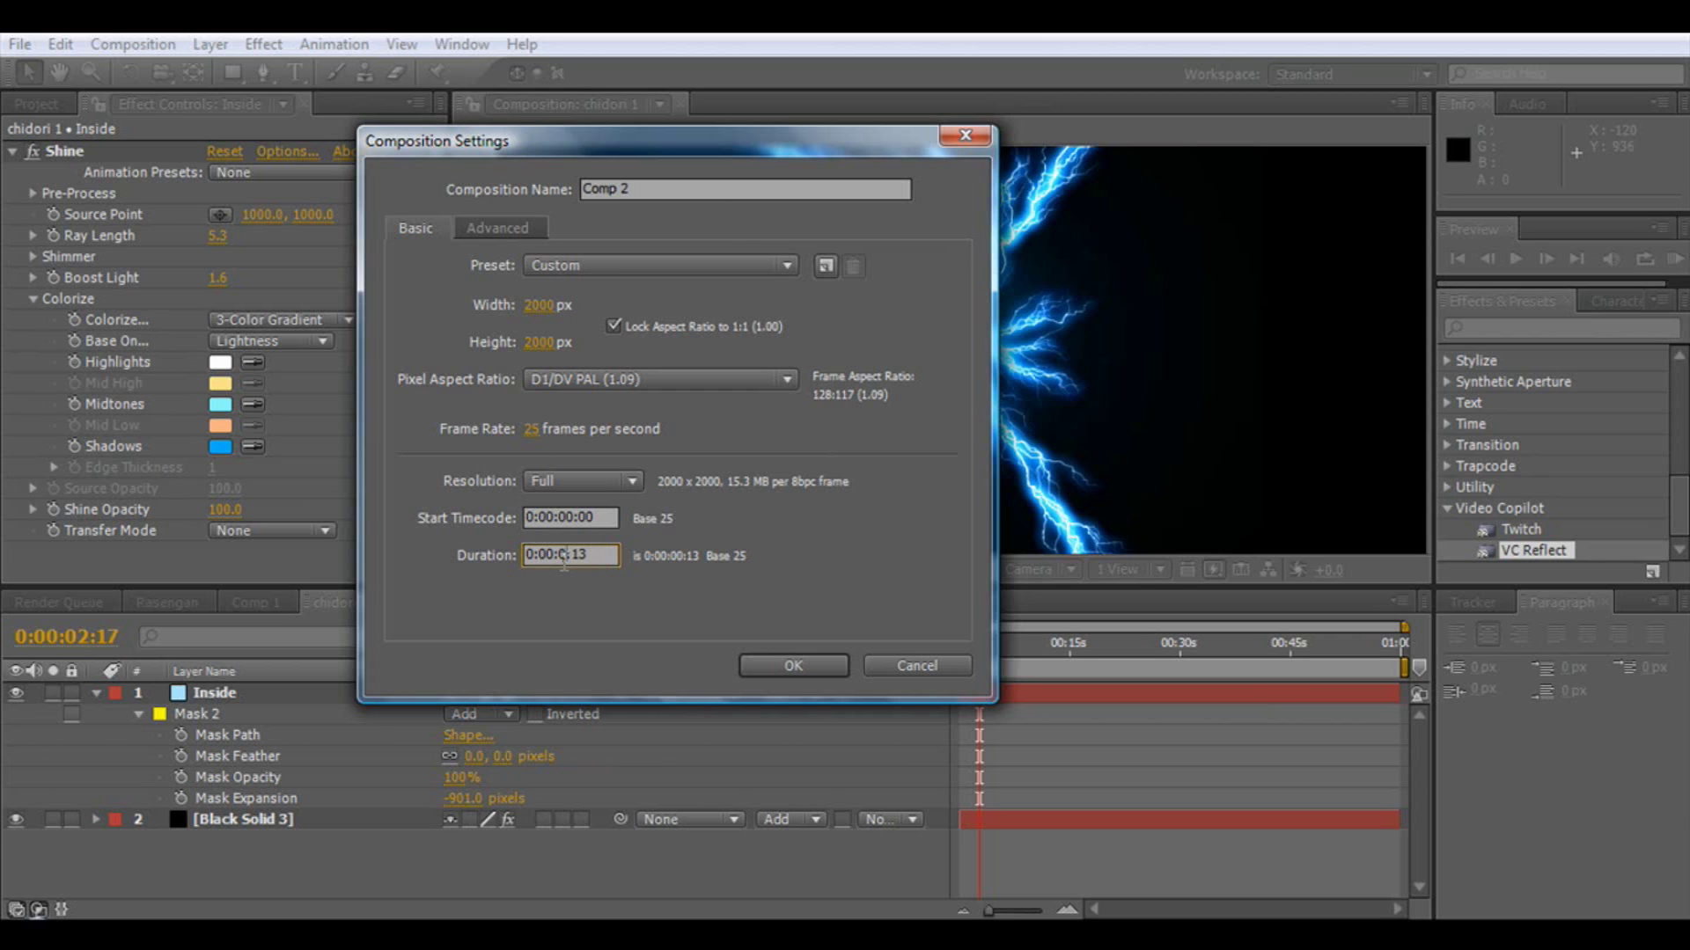
double_click(564, 556)
click(778, 662)
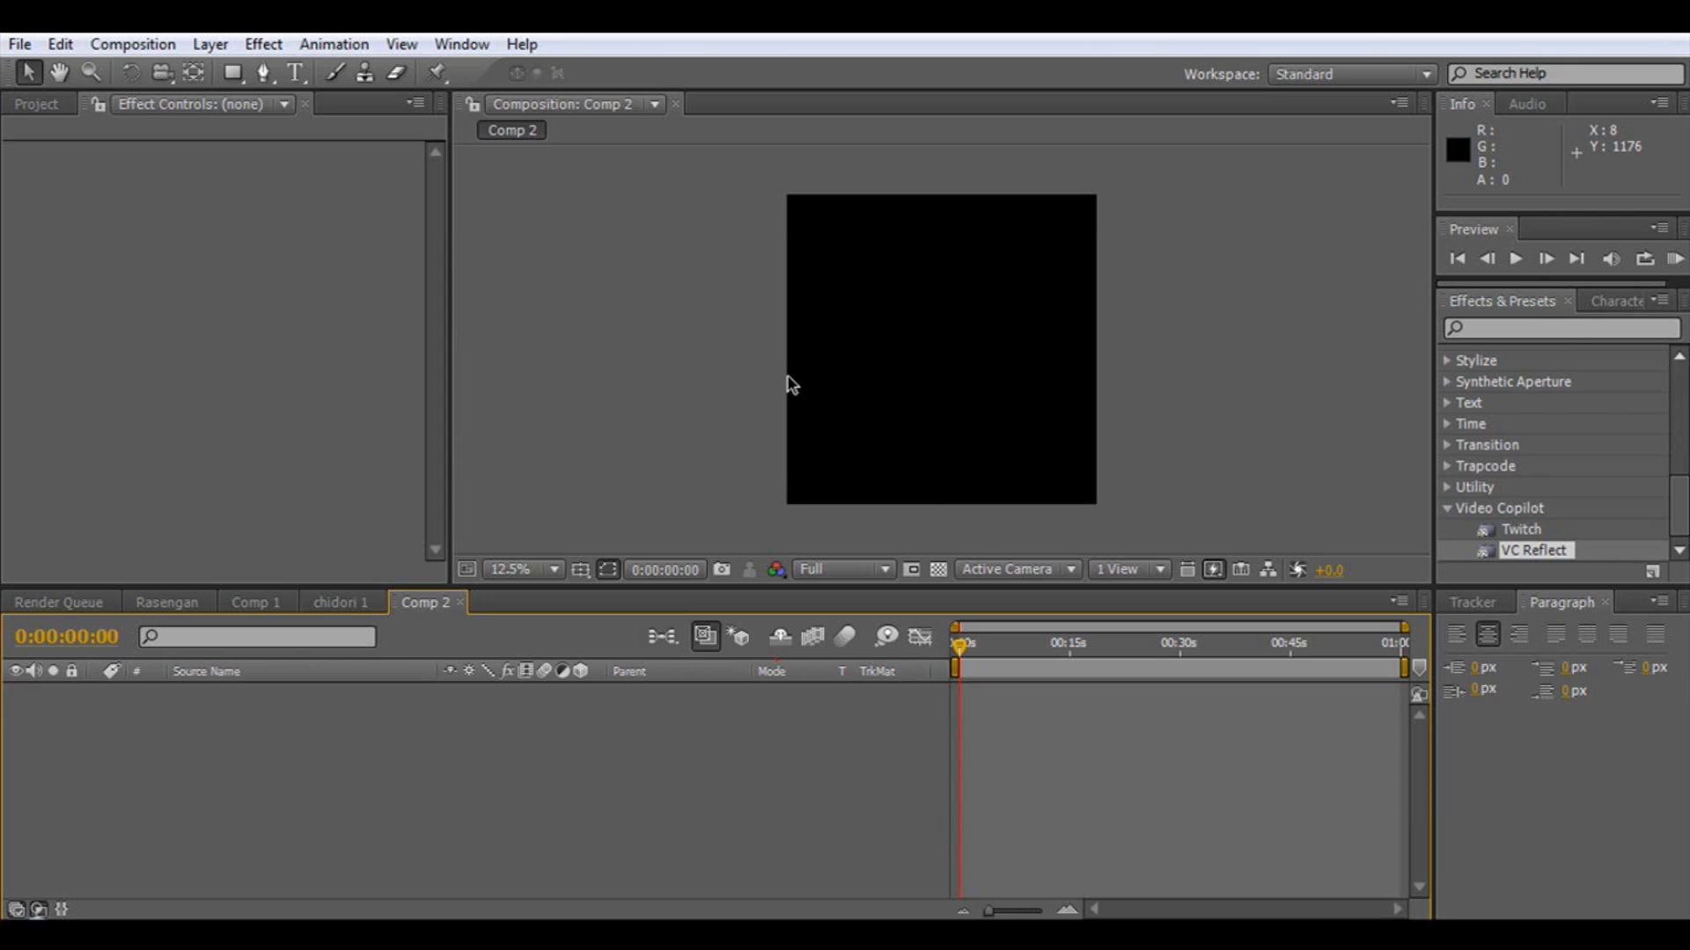
- Add a comp-sized 2000 x 2000 px solid in pale cyan (C9F6FD)
scroll(790, 385, up, 1)
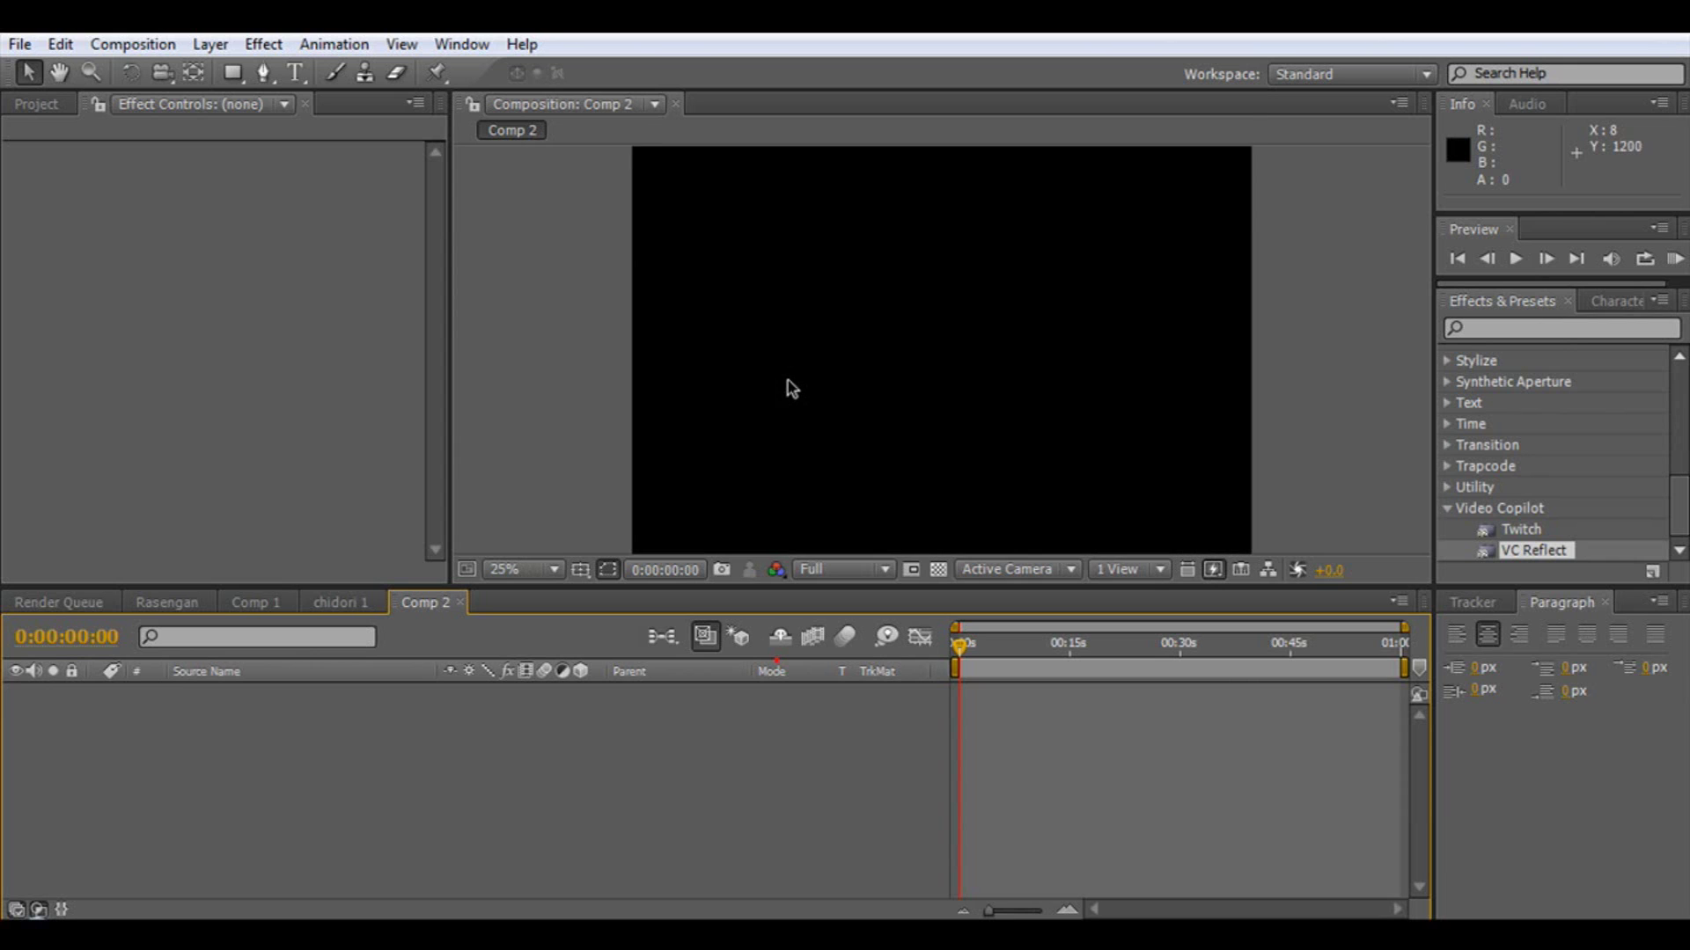
click(208, 45)
mouse_move(513, 82)
click(640, 91)
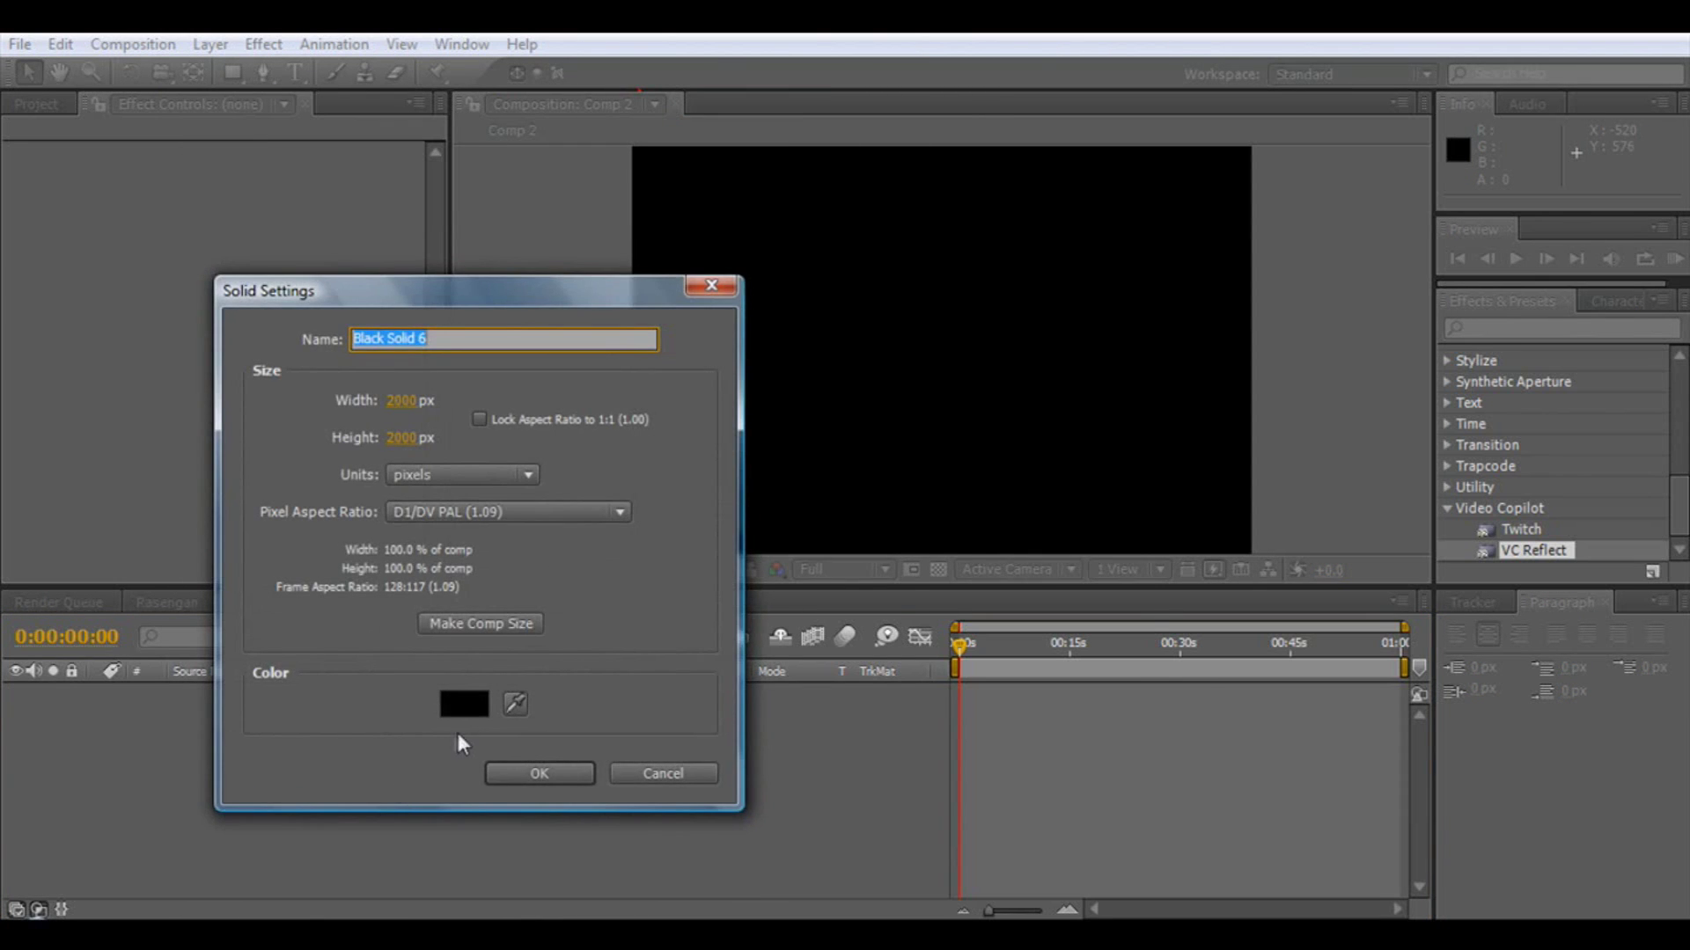
click(461, 711)
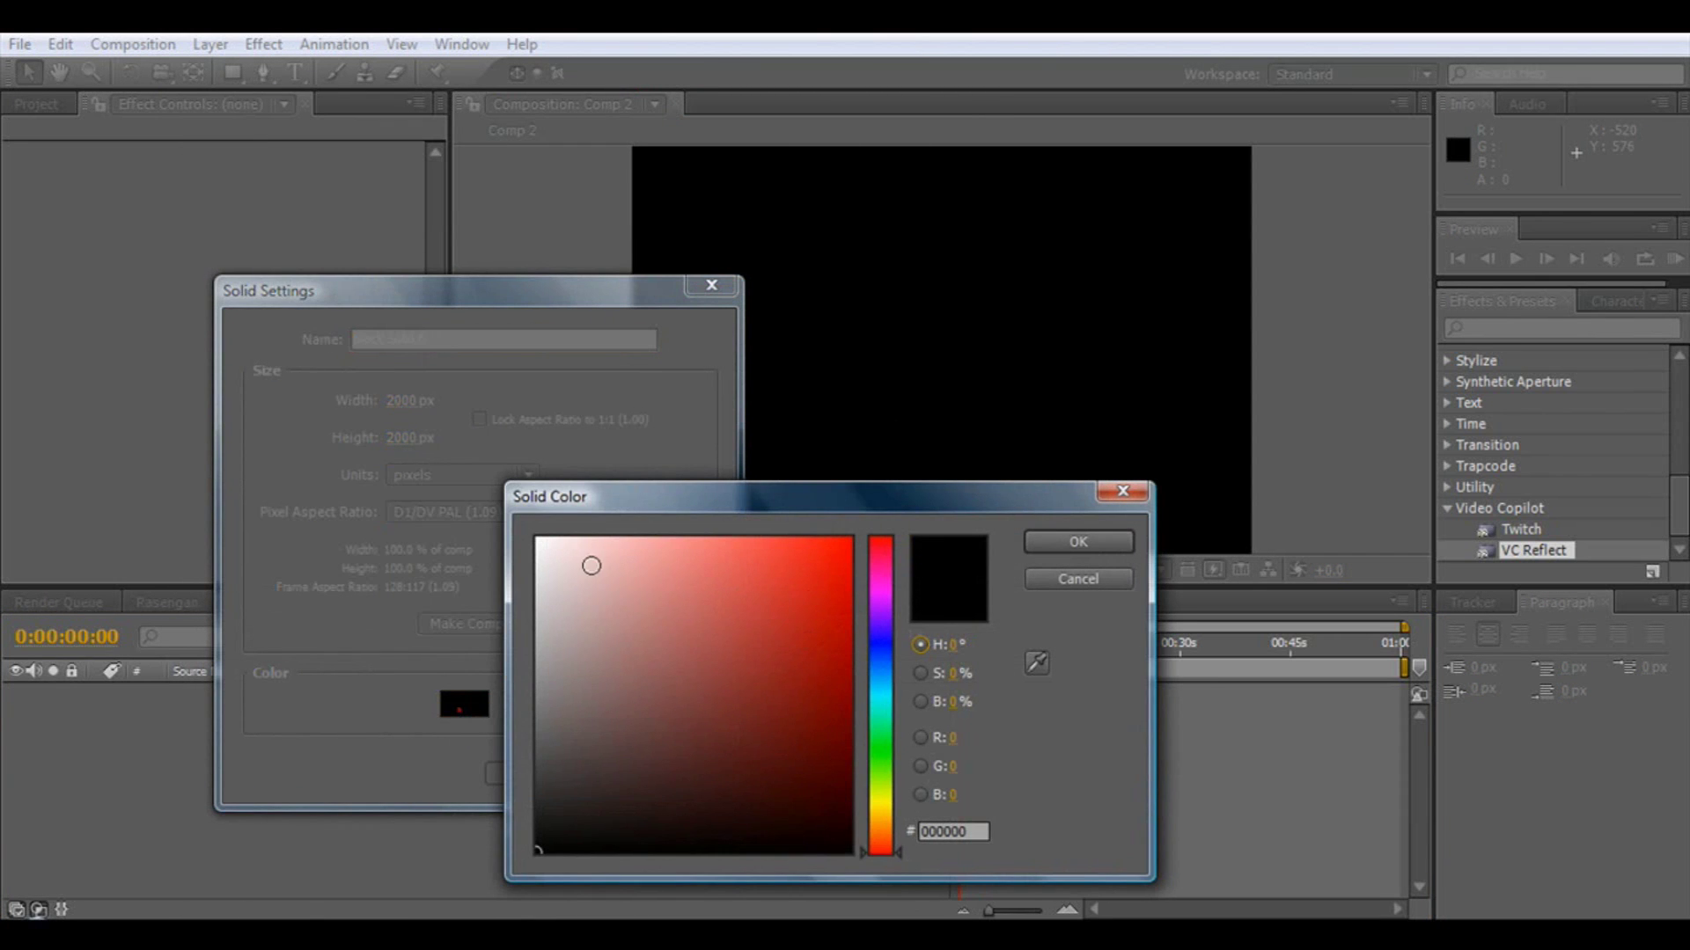
click(879, 690)
mouse_move(634, 547)
mouse_down()
mouse_move(573, 540)
mouse_move(615, 528)
mouse_move(604, 536)
mouse_up()
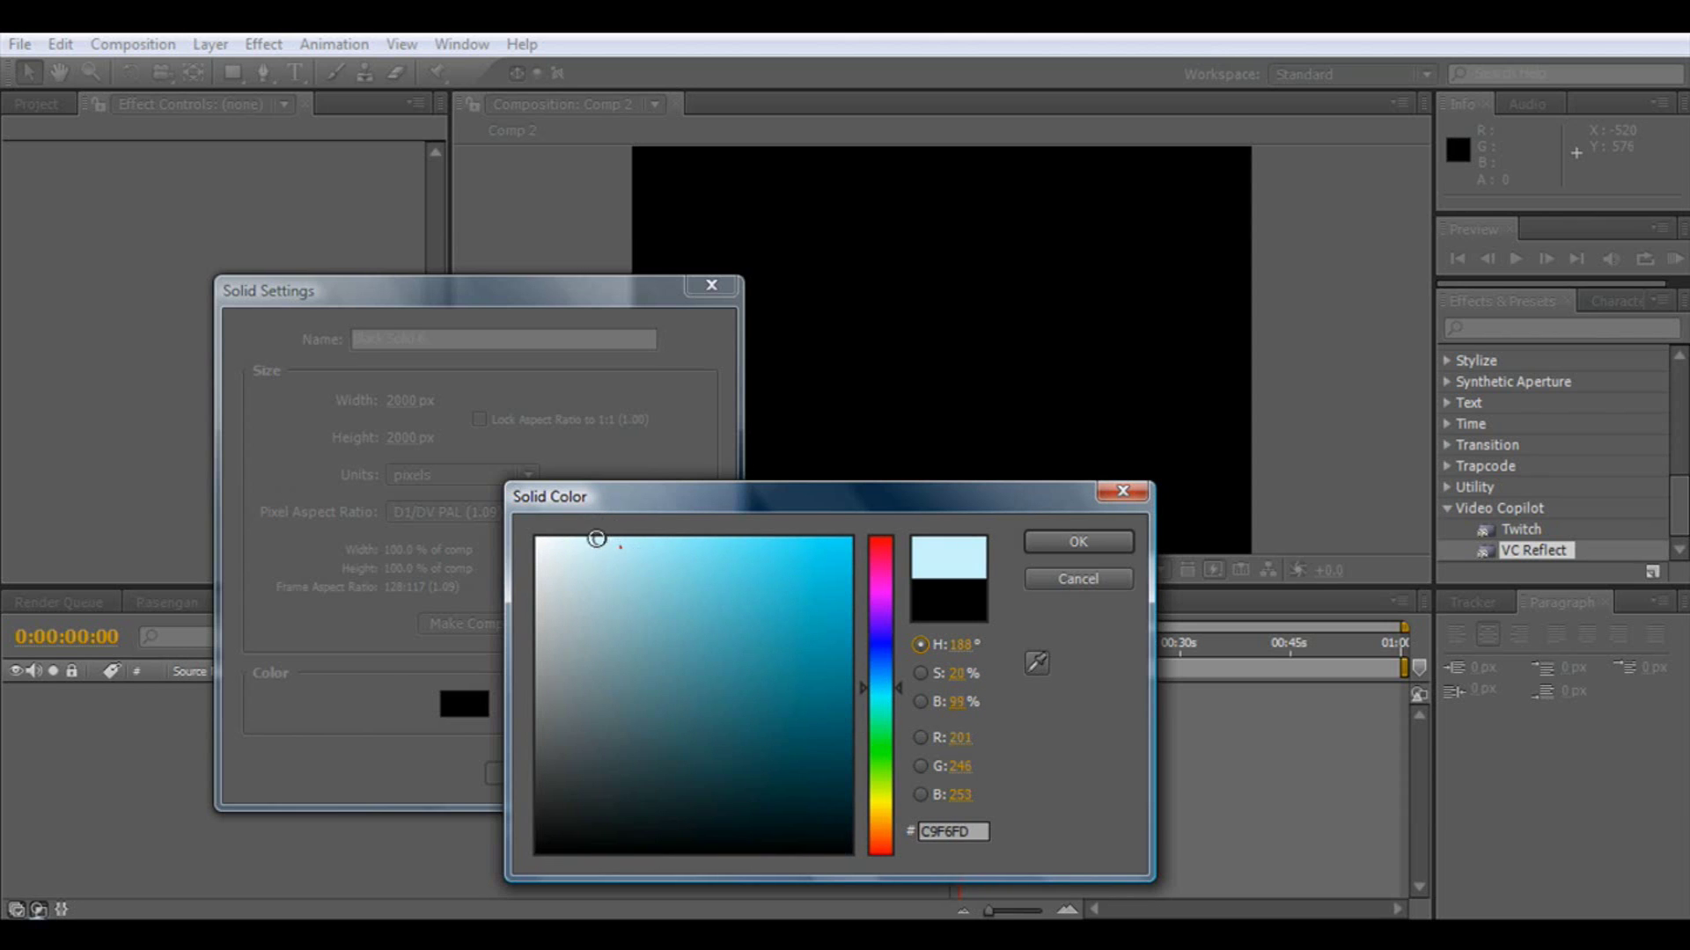
click(1069, 545)
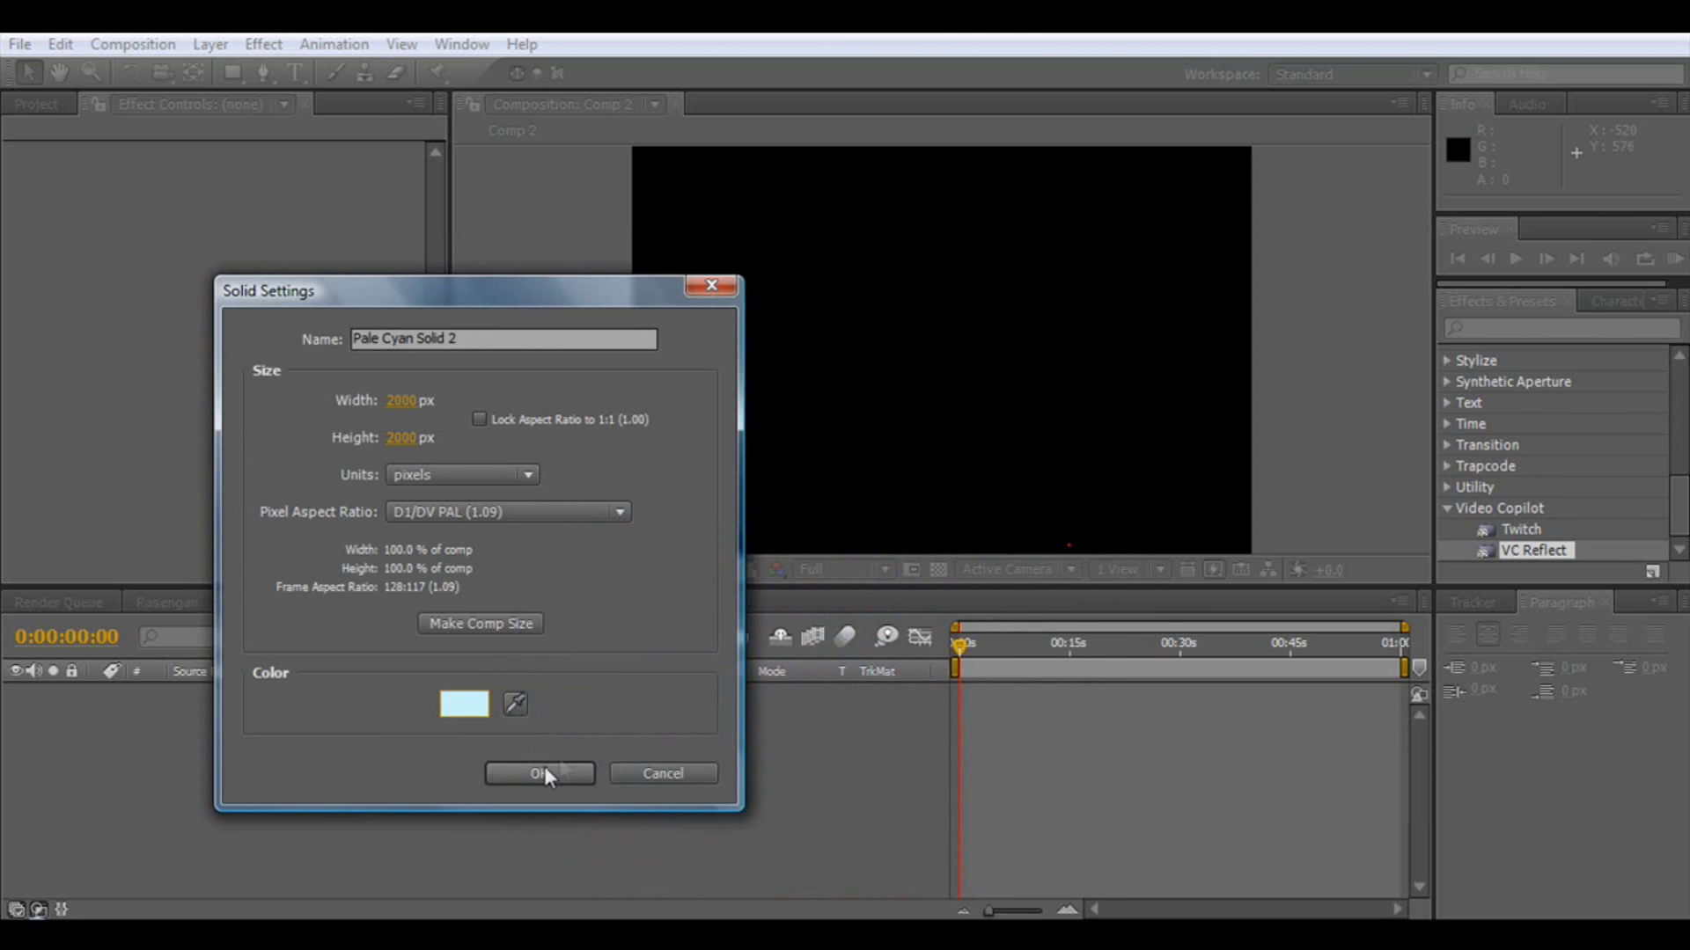
click(538, 769)
- Apply an ellipse mask that fills the whole pale cyan solid, using the Ellipse Tool
key(comma)
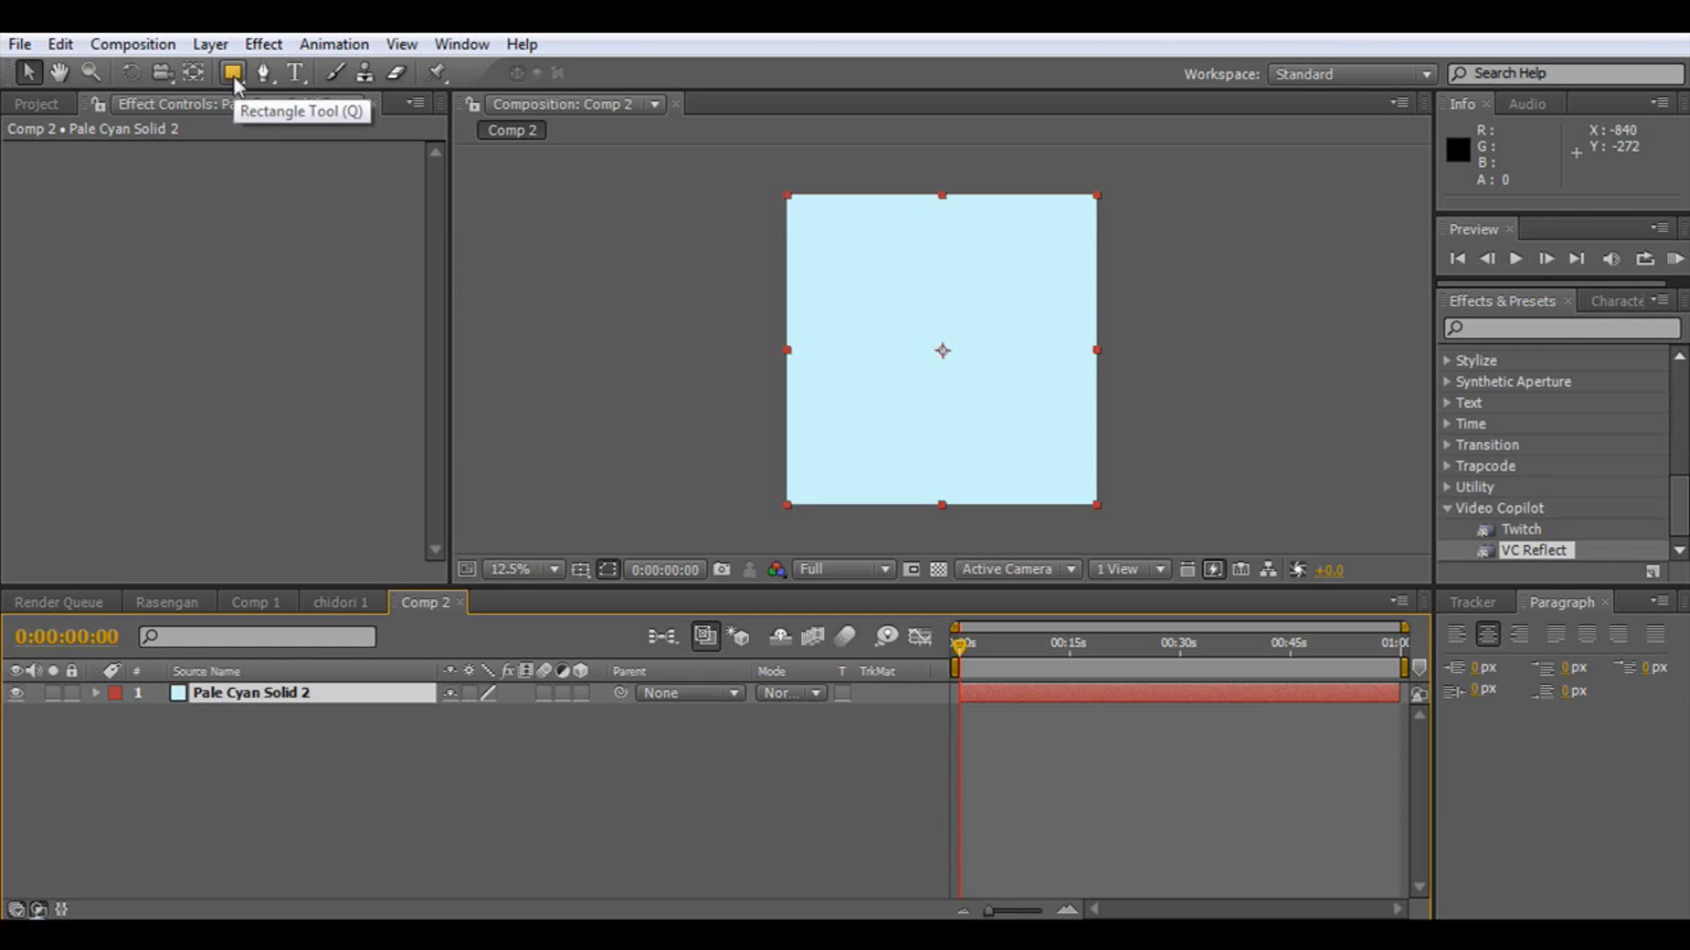
drag(232, 72, 378, 127)
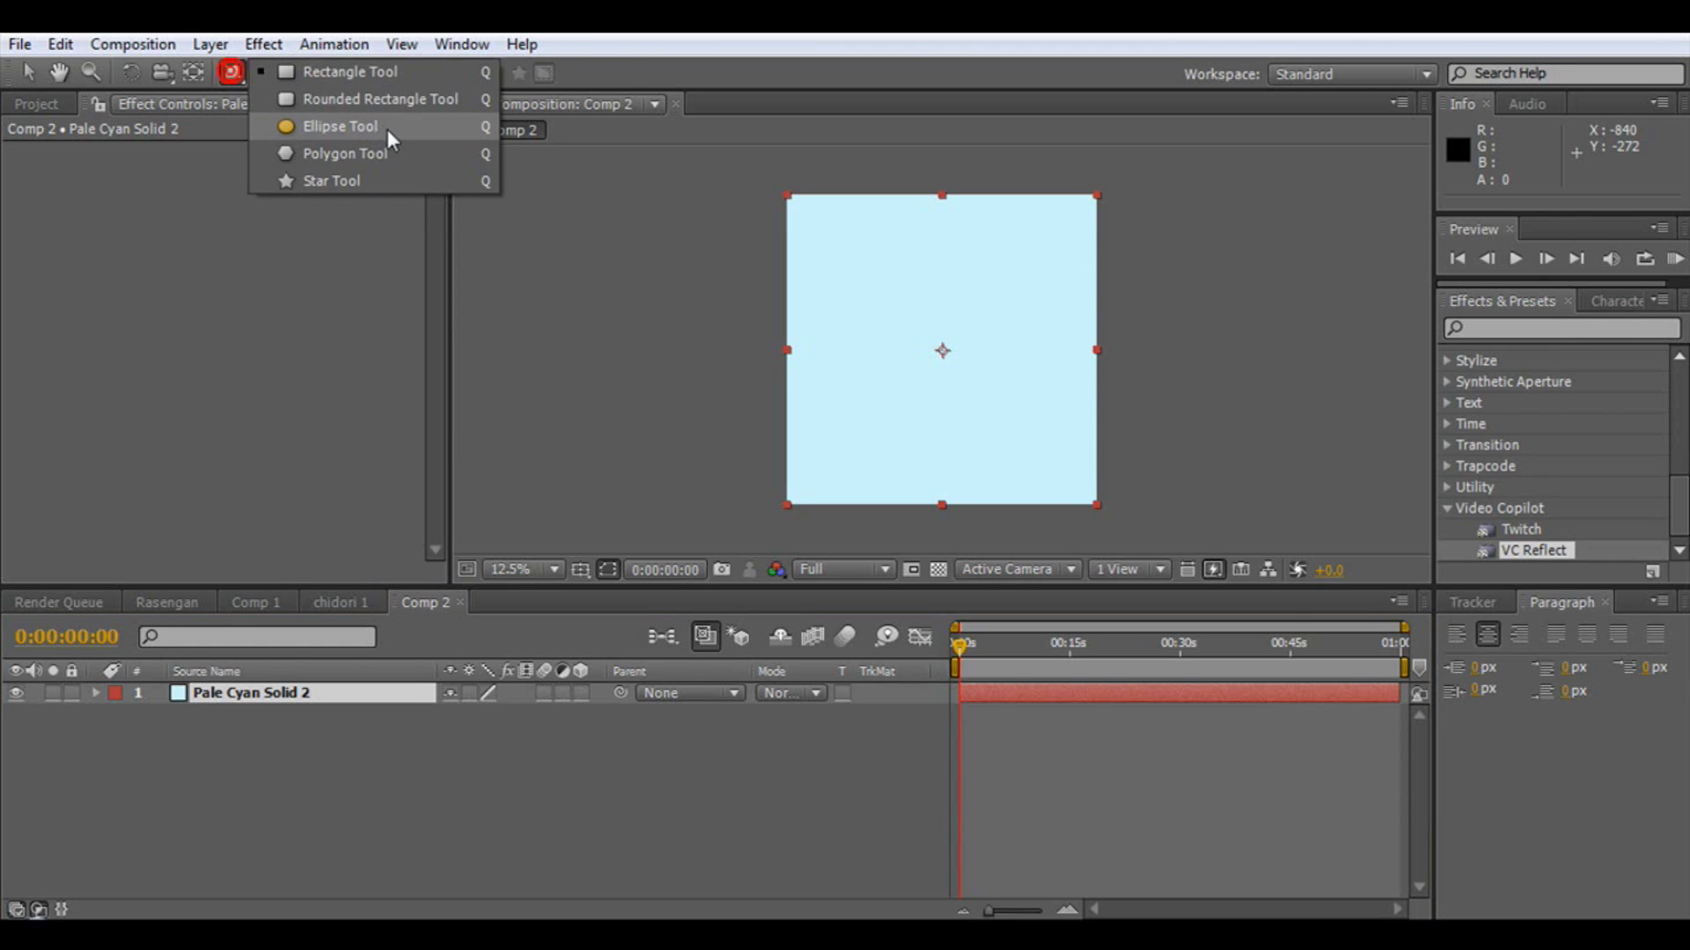
click(287, 698)
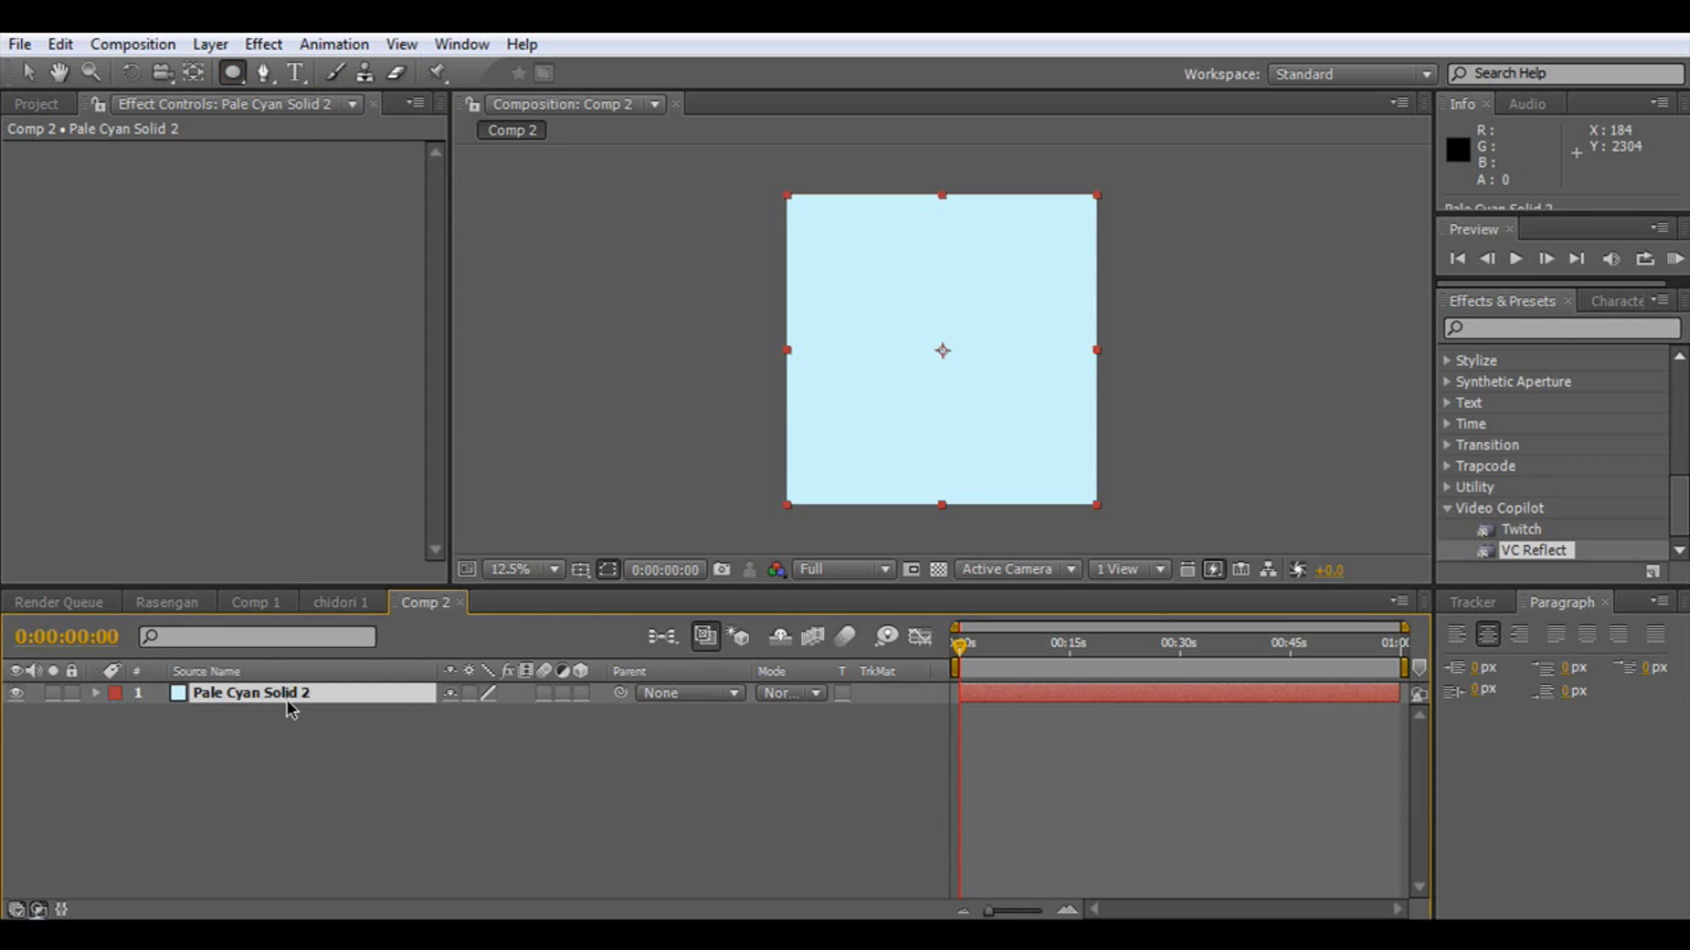
double_click(234, 72)
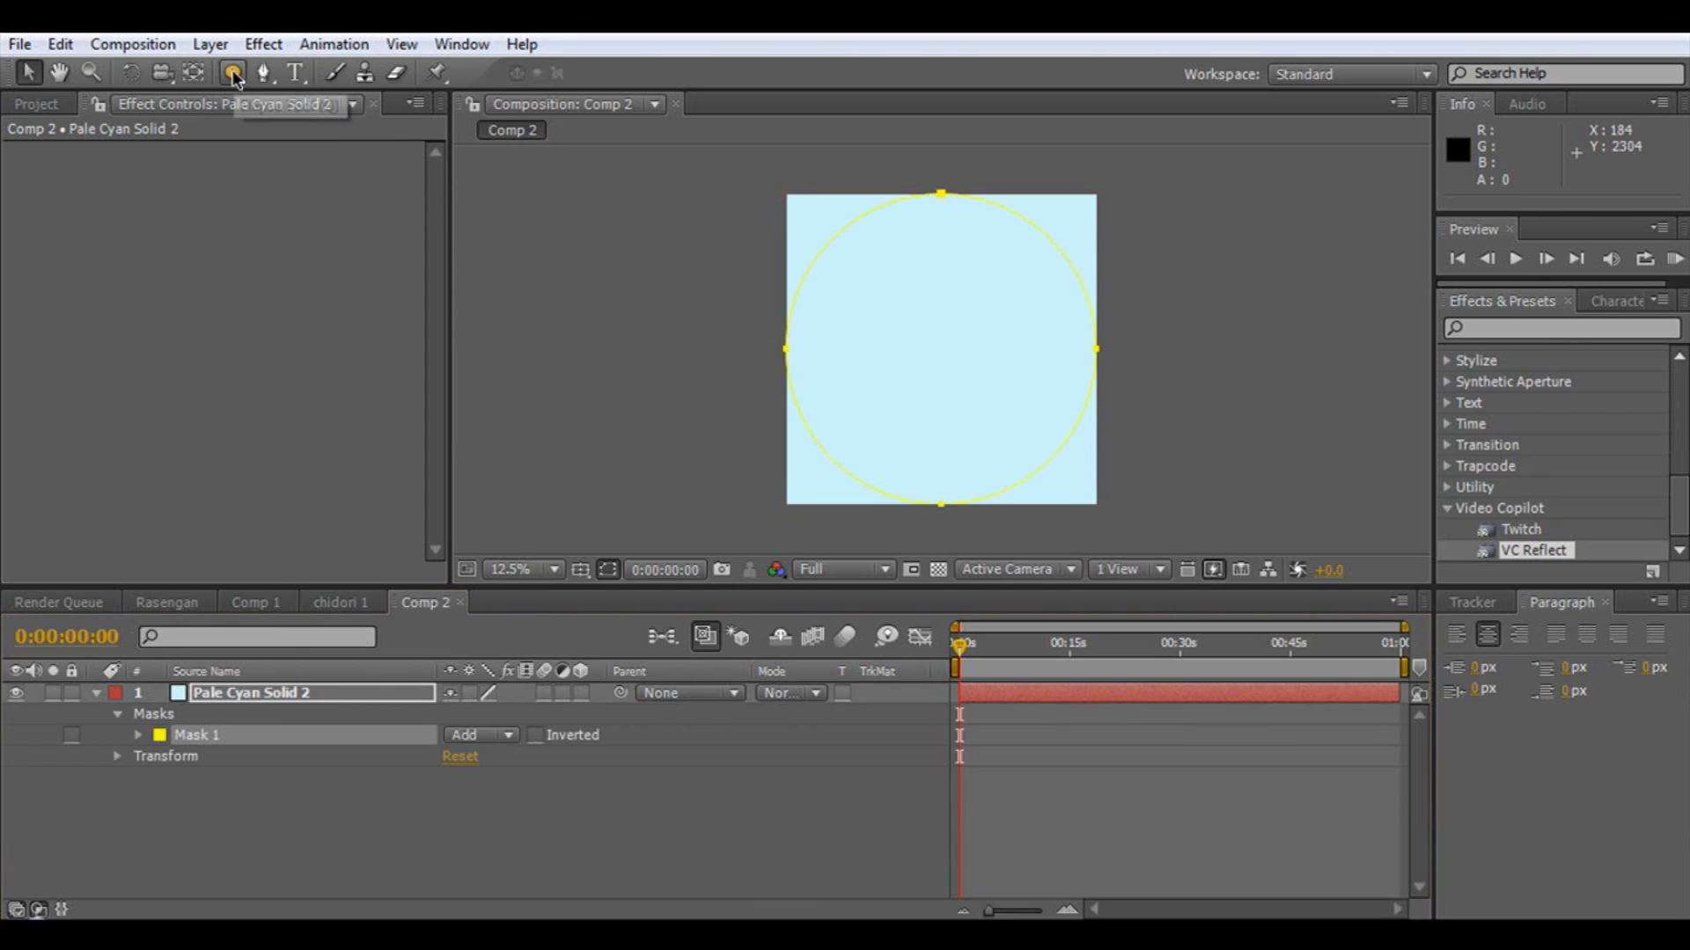
key(period)
key(period)
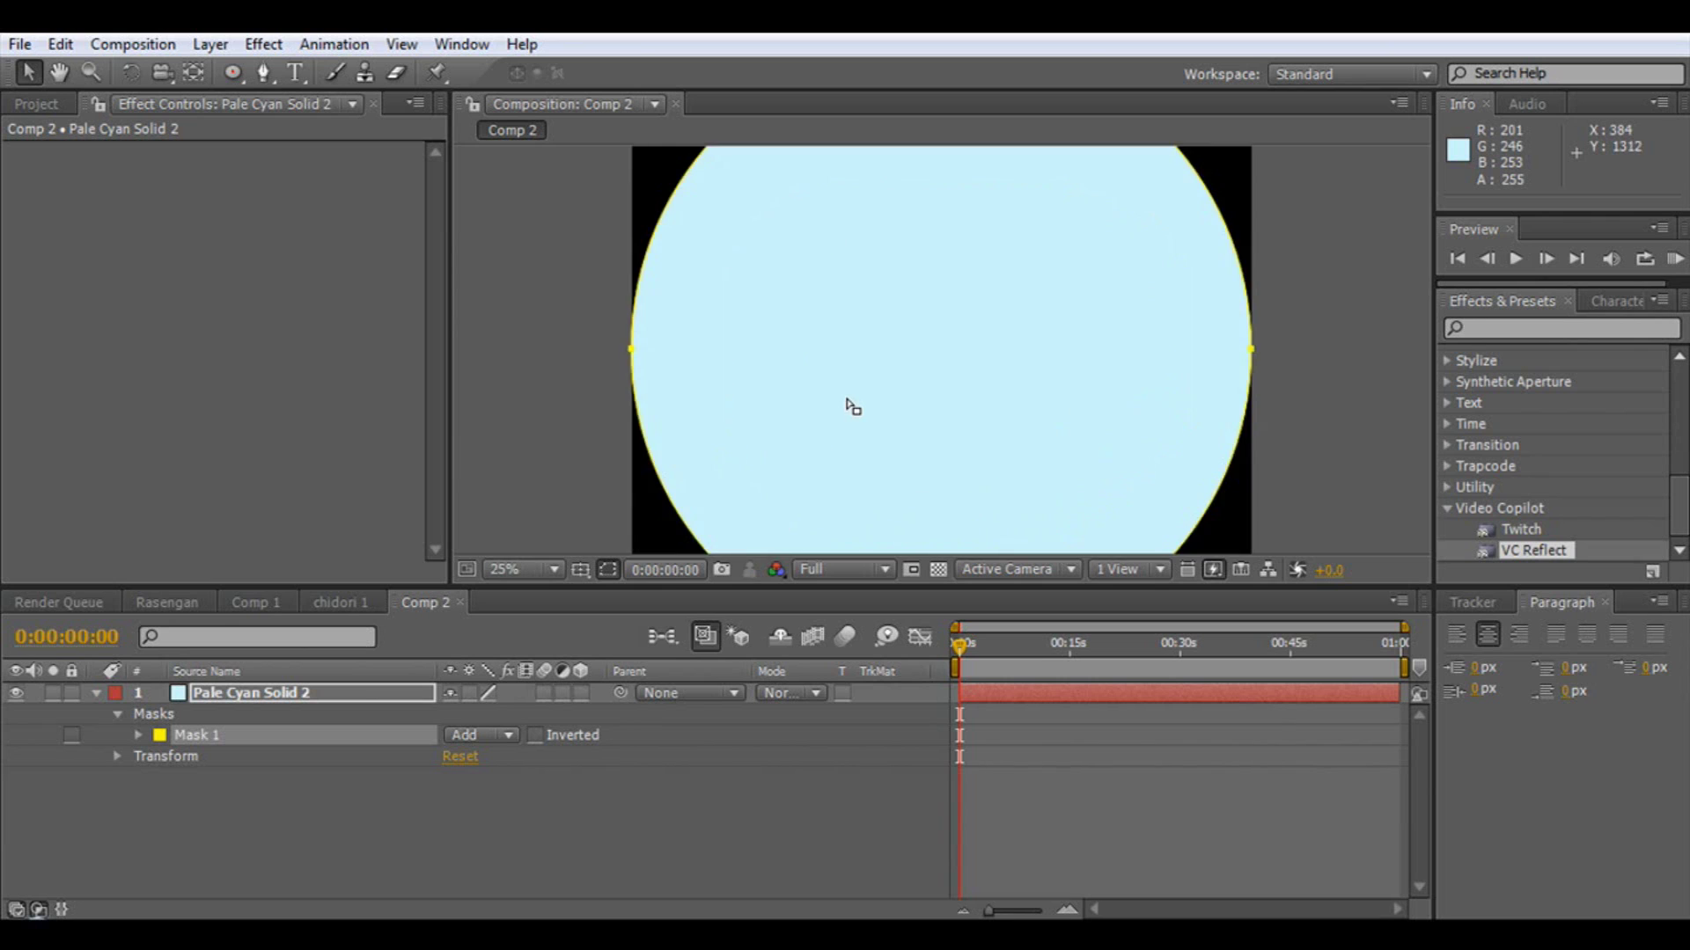
key(comma)
key(comma)
key(comma)
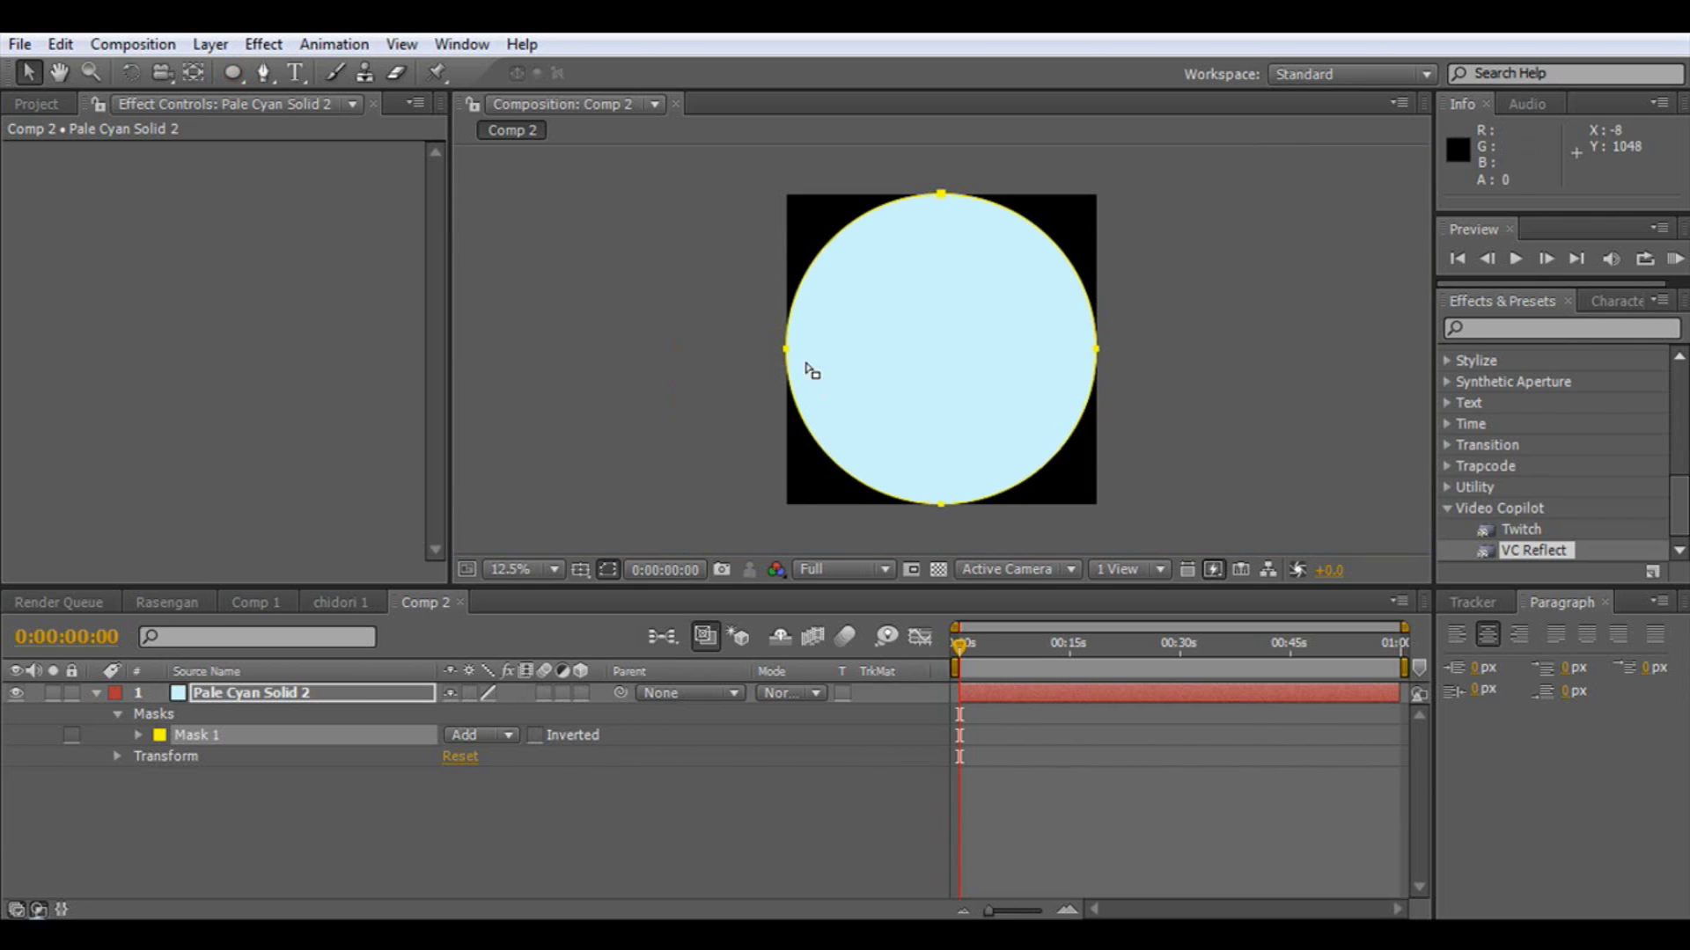
key(comma)
- Scale the ellipse mask down around its centre to a small circle about a tenth of the composition's width
click(942, 353)
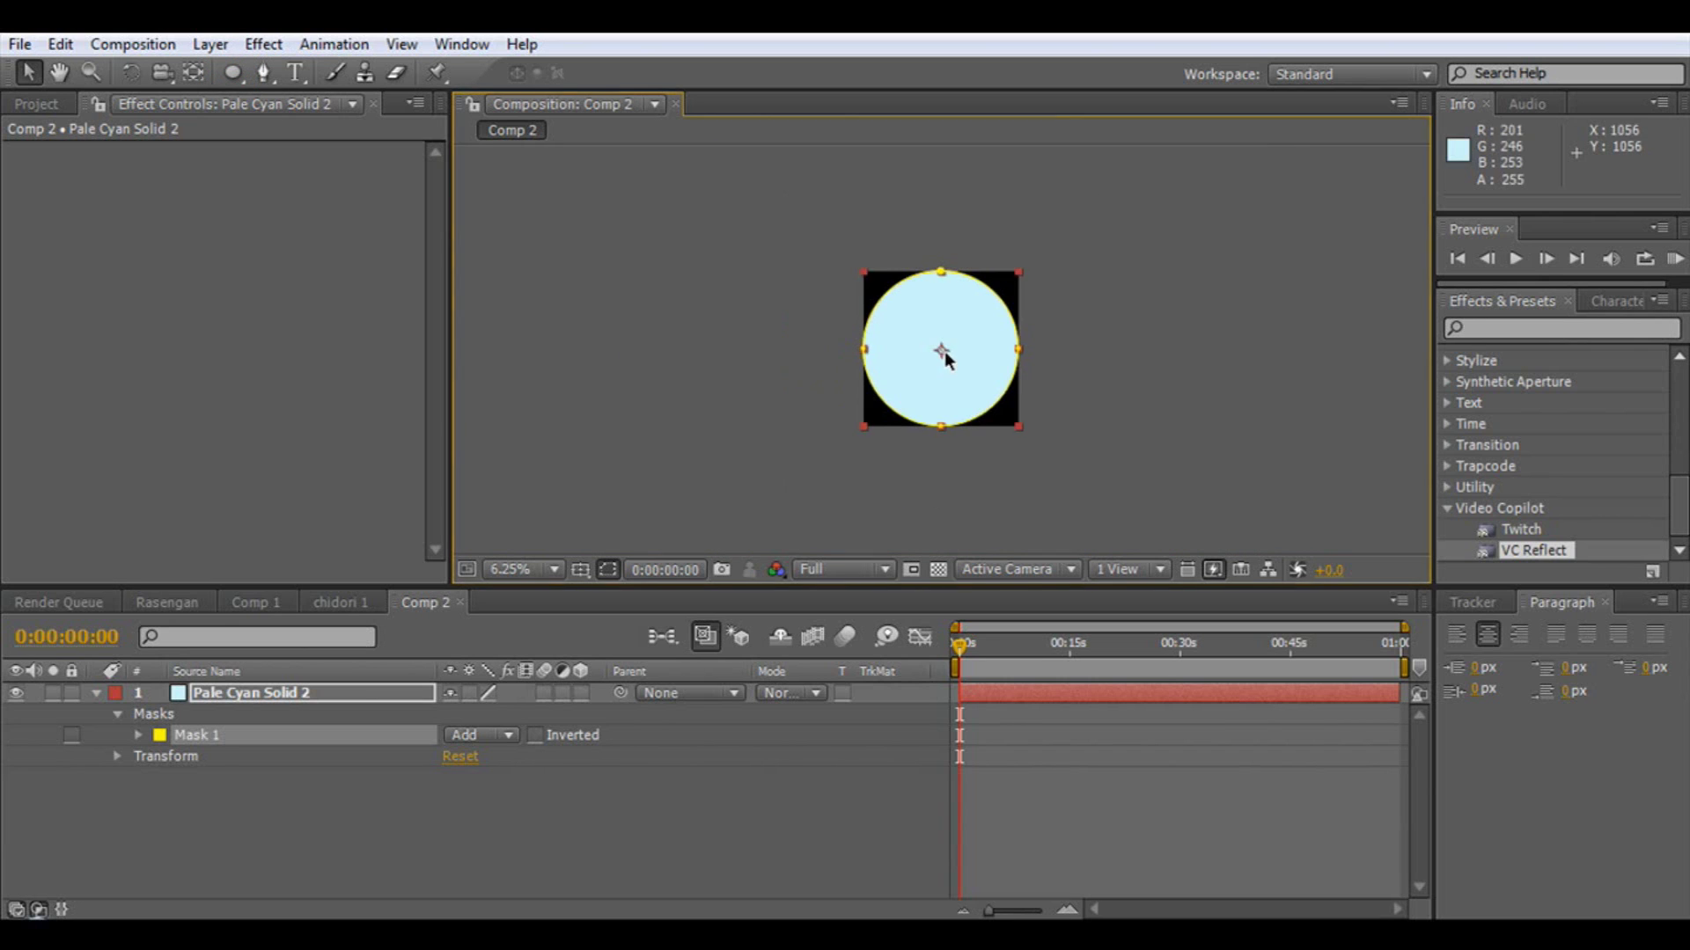
key(period)
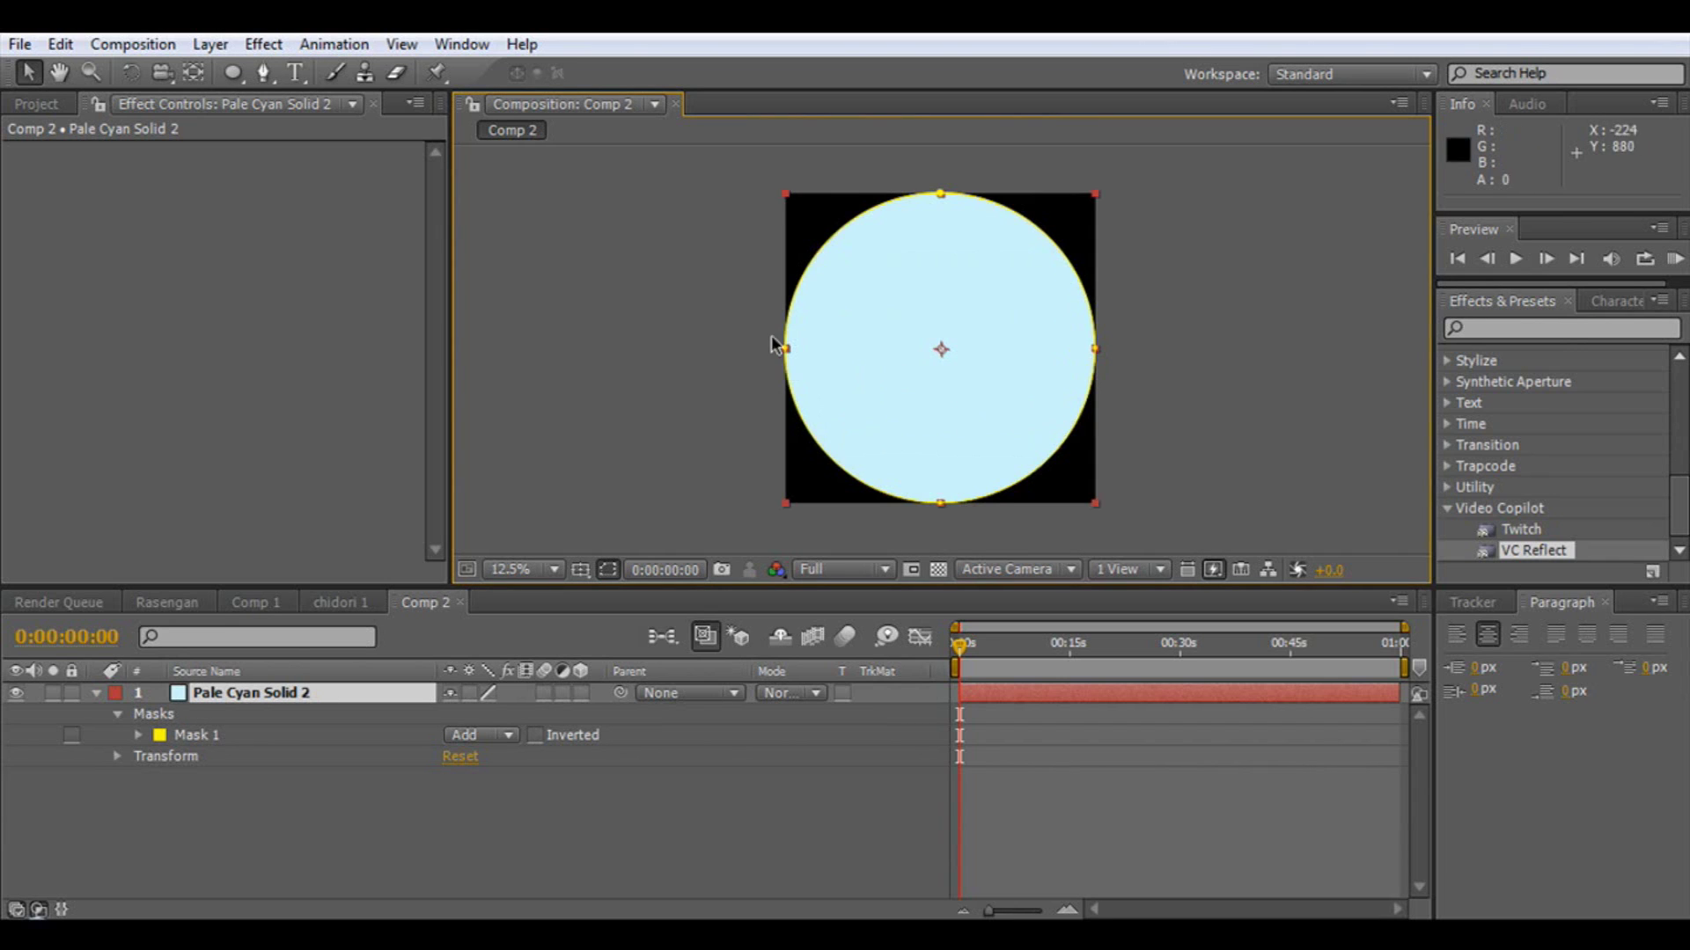
click(225, 735)
double_click(786, 349)
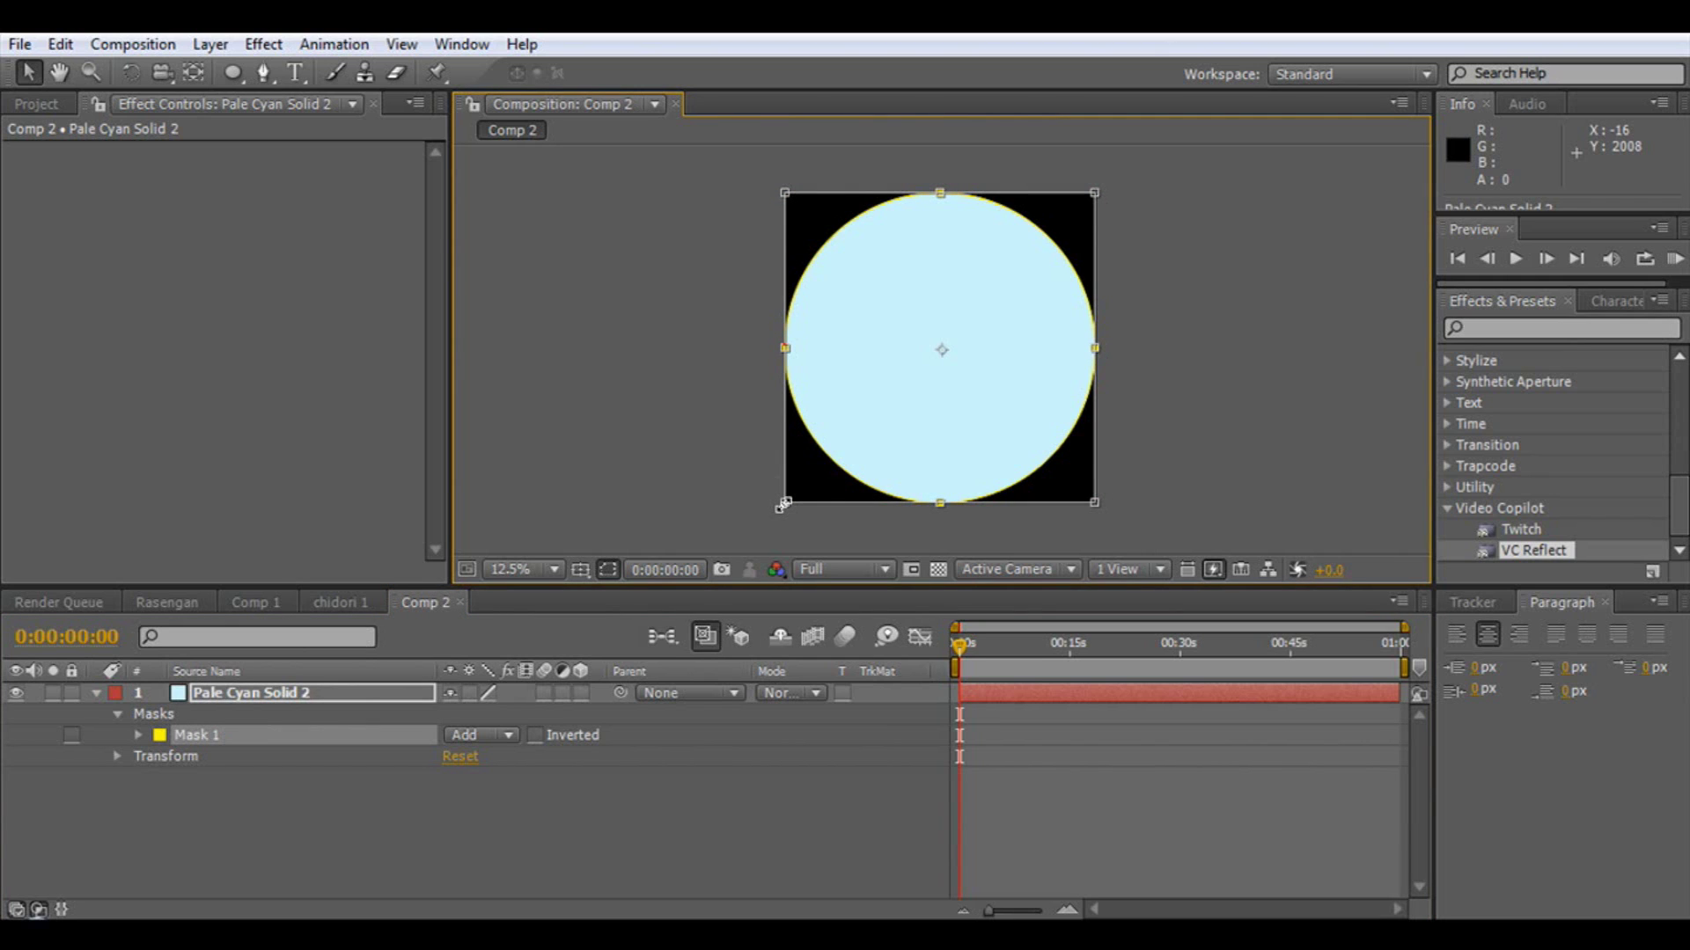
drag(780, 504, 923, 370)
key(period)
key(period)
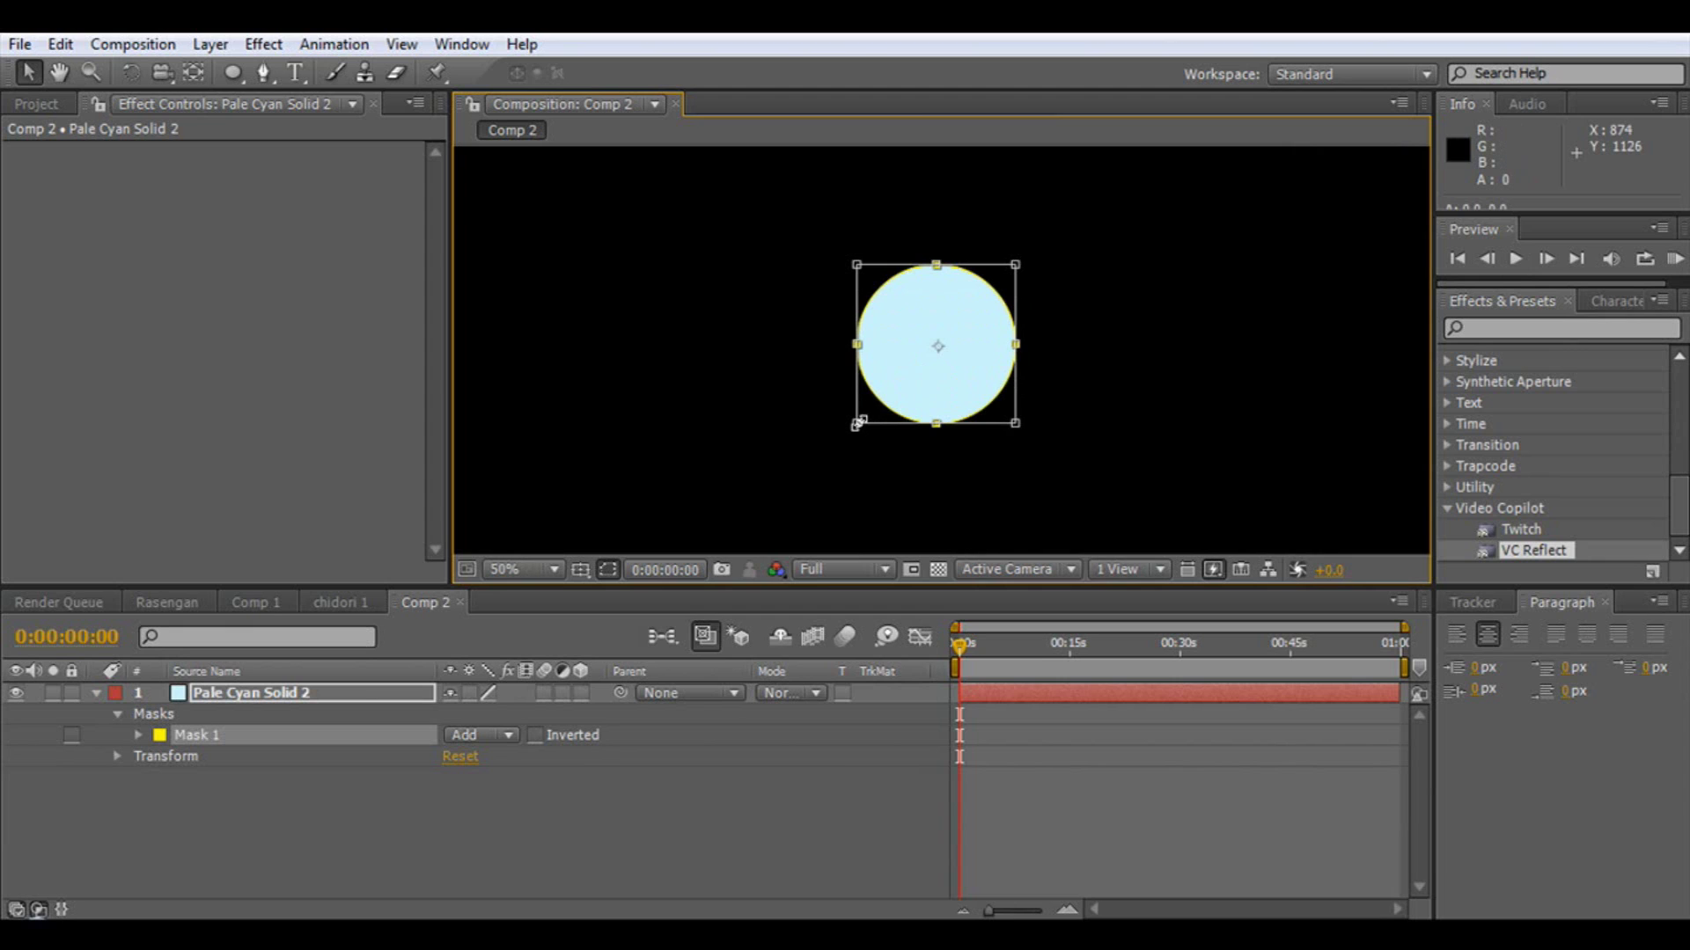
key(comma)
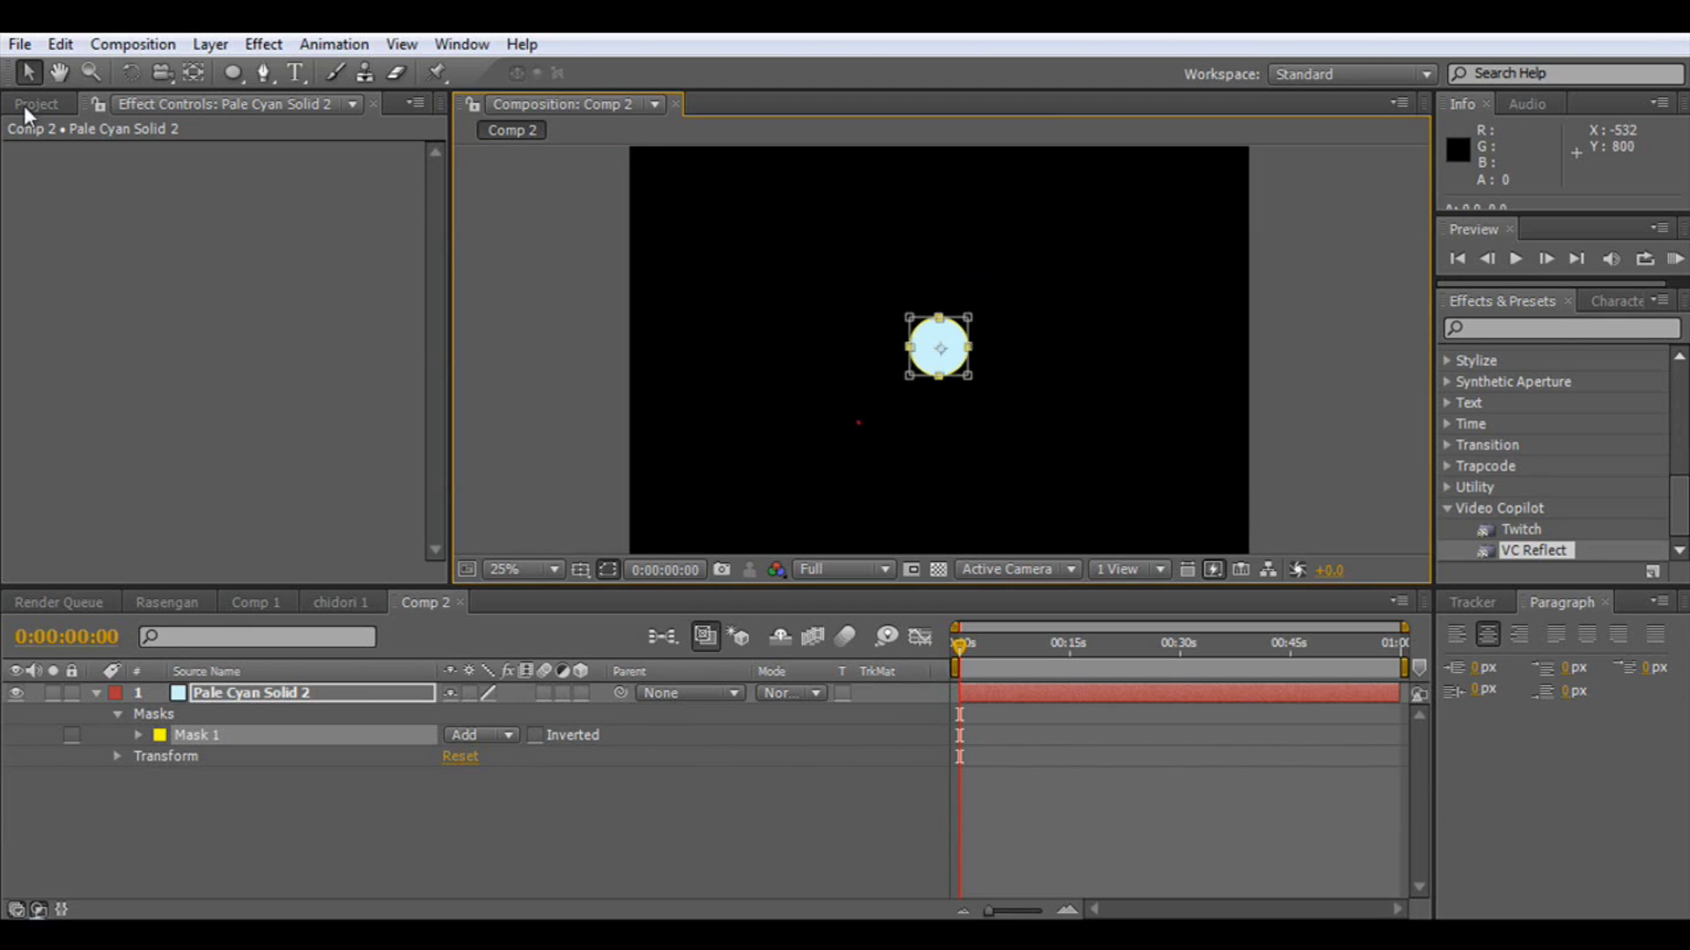
click(558, 376)
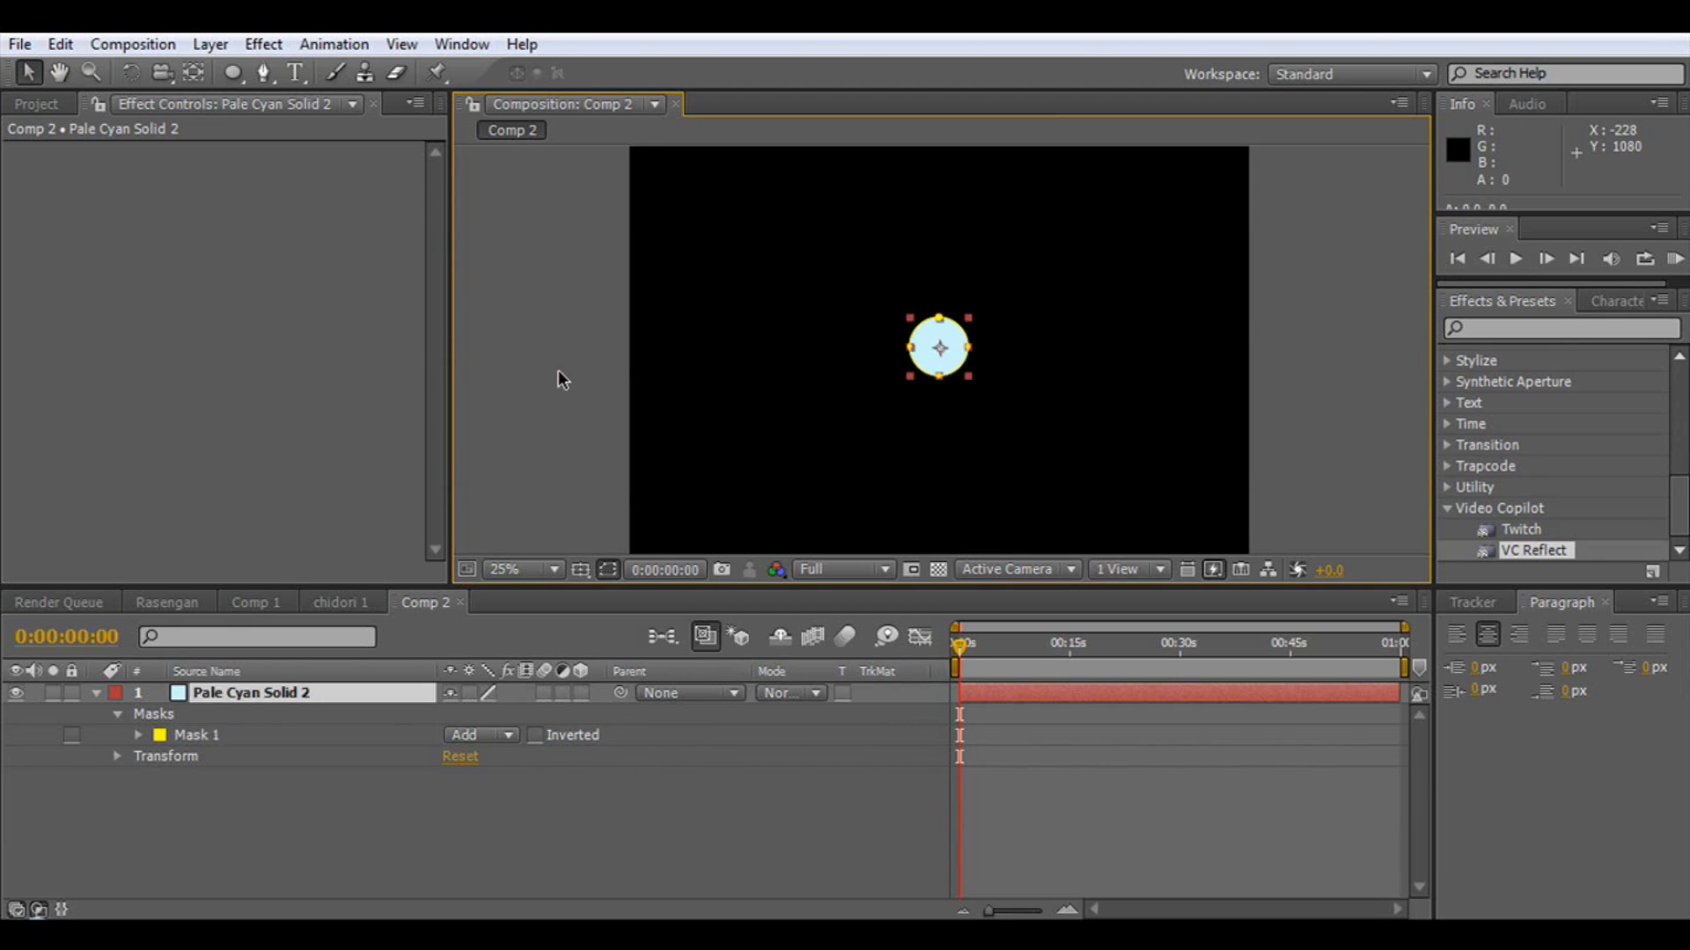
- Duplicate the masked pale cyan solid layer
click(640, 388)
key(period)
key(period)
key(comma)
click(931, 342)
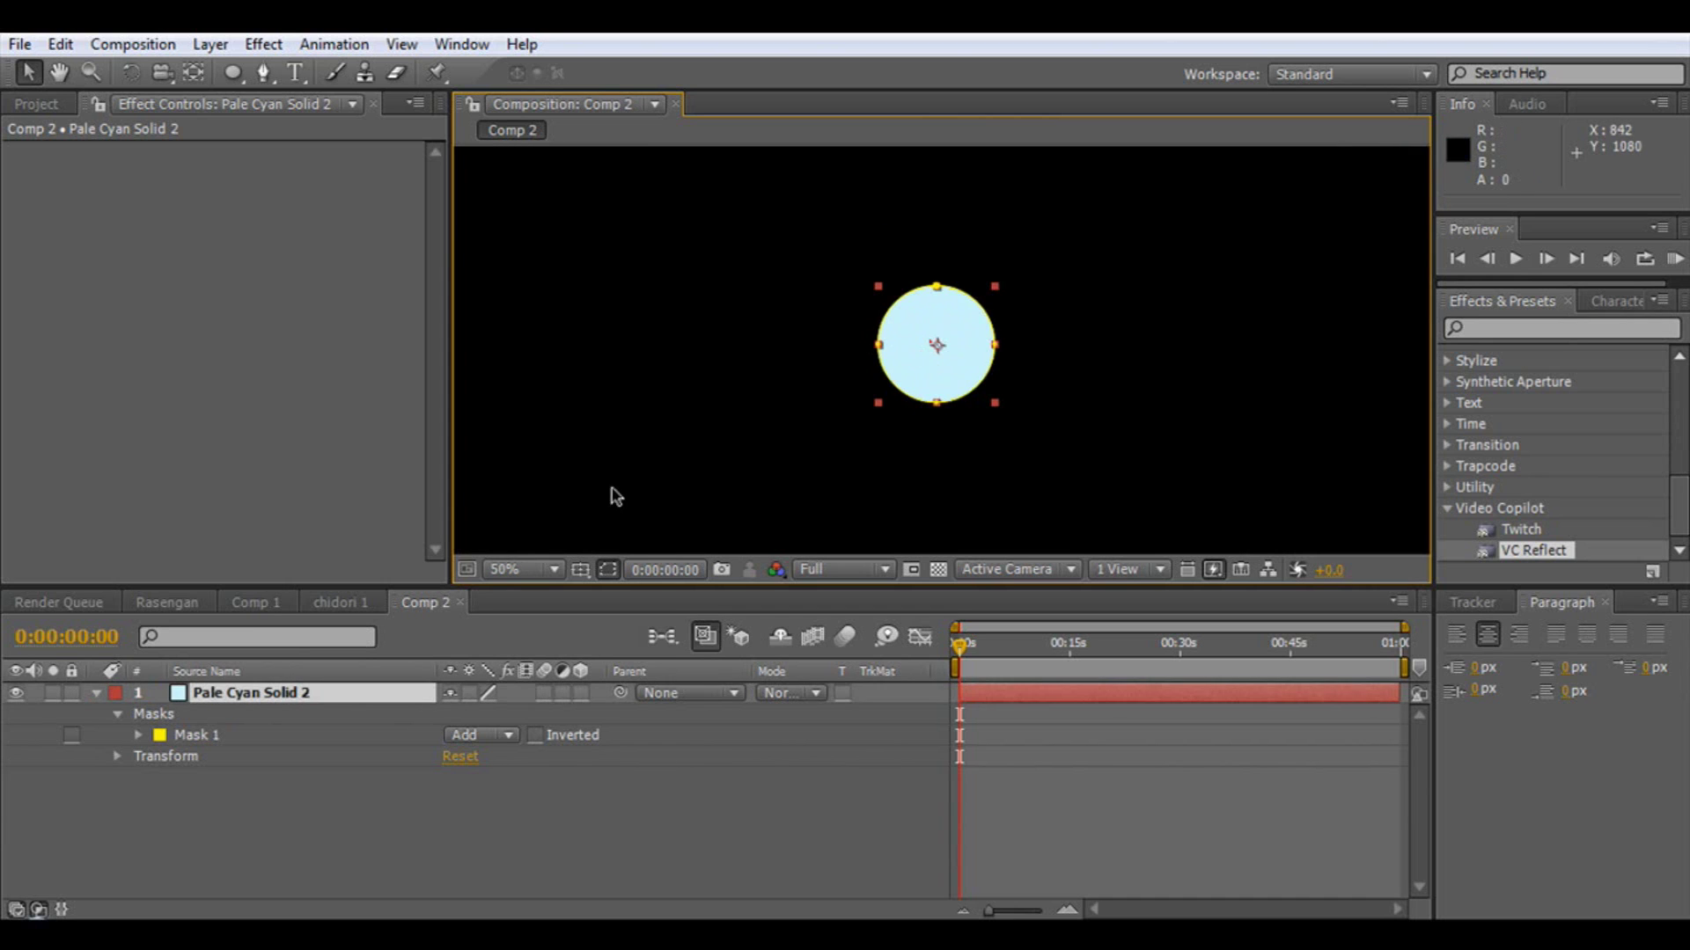
click(222, 688)
key(ctrl+d)
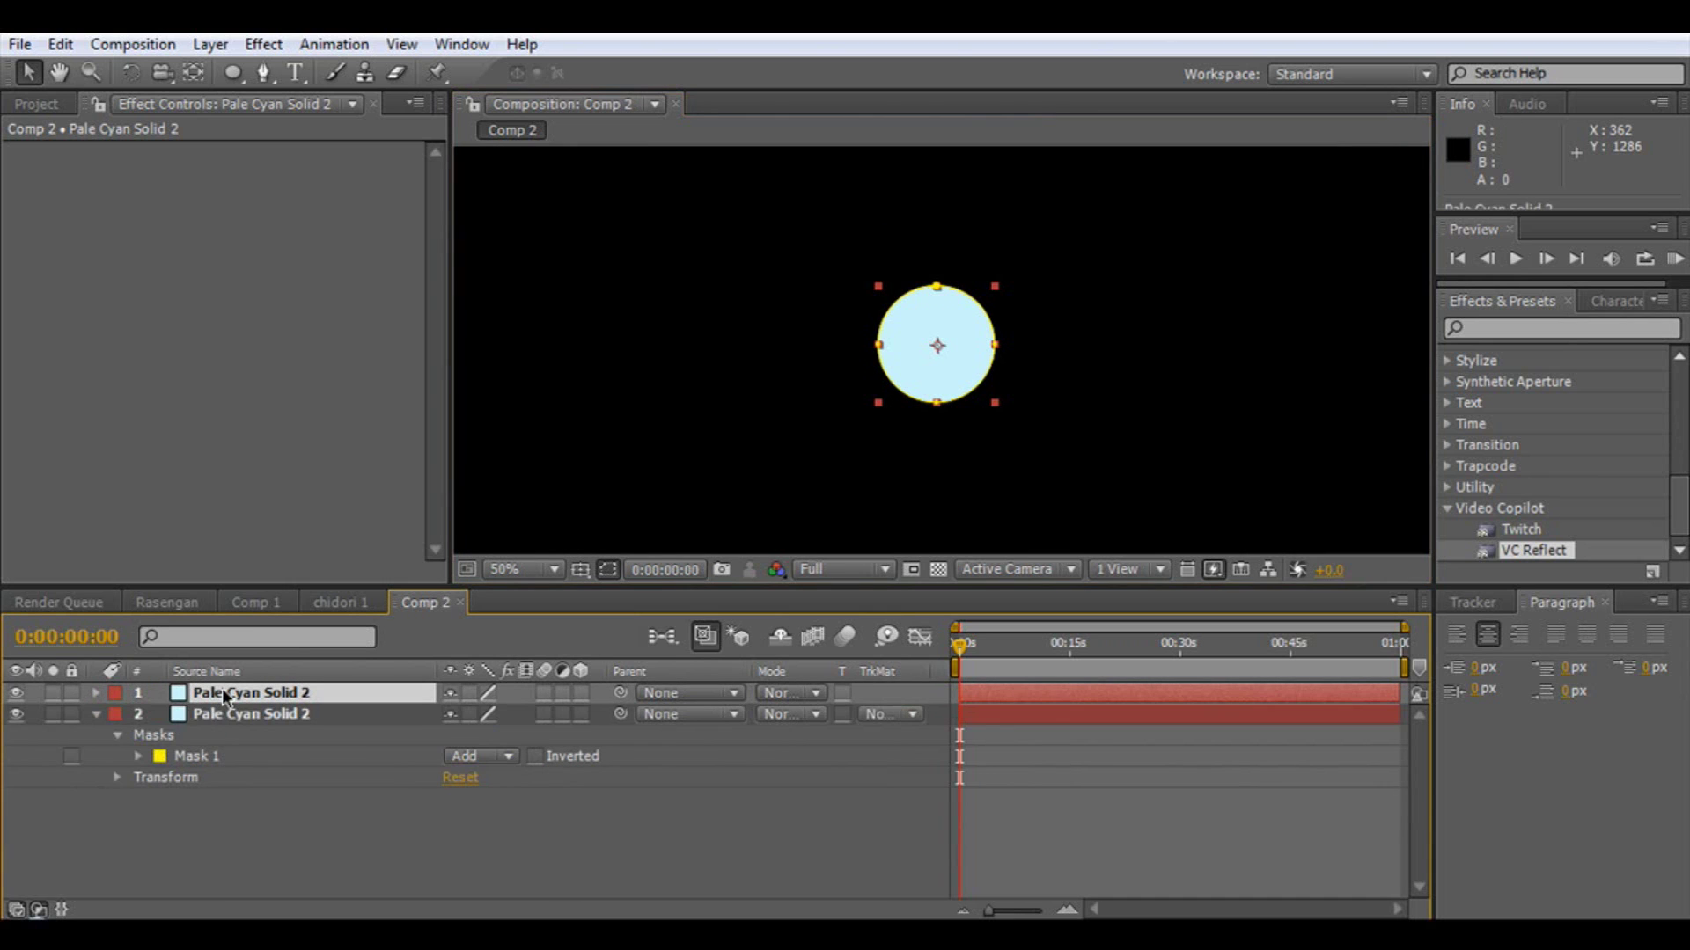
- Change the duplicated solid's colour to white (FFFFFF) in its solid settings
click(211, 44)
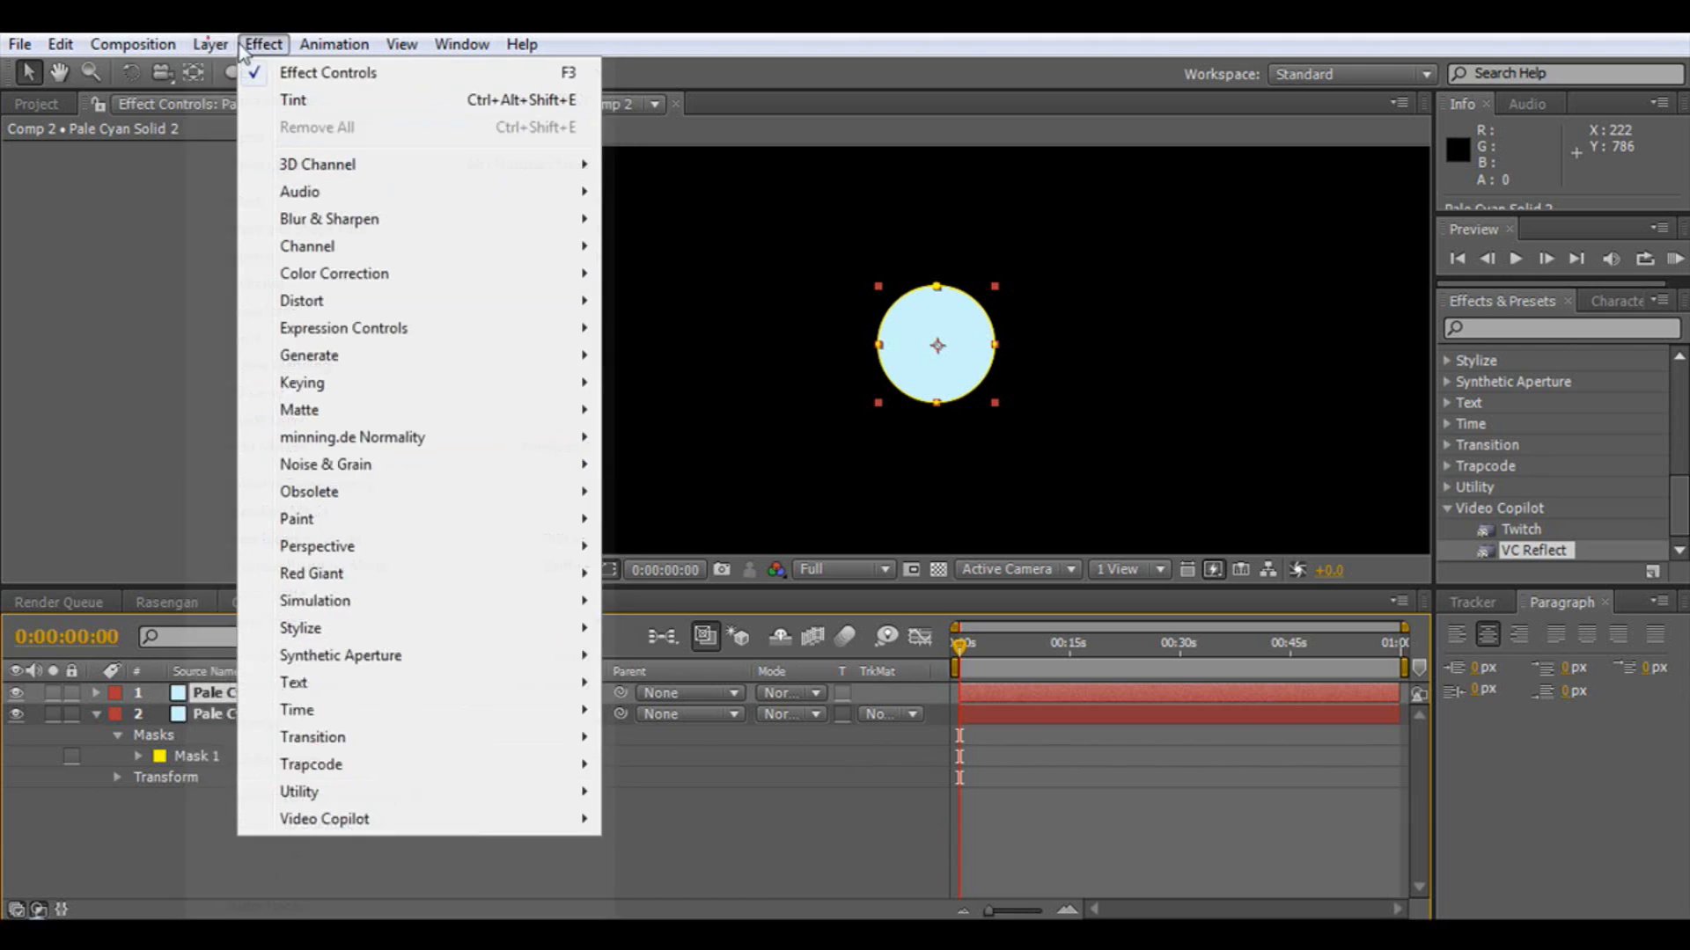
click(235, 102)
click(446, 530)
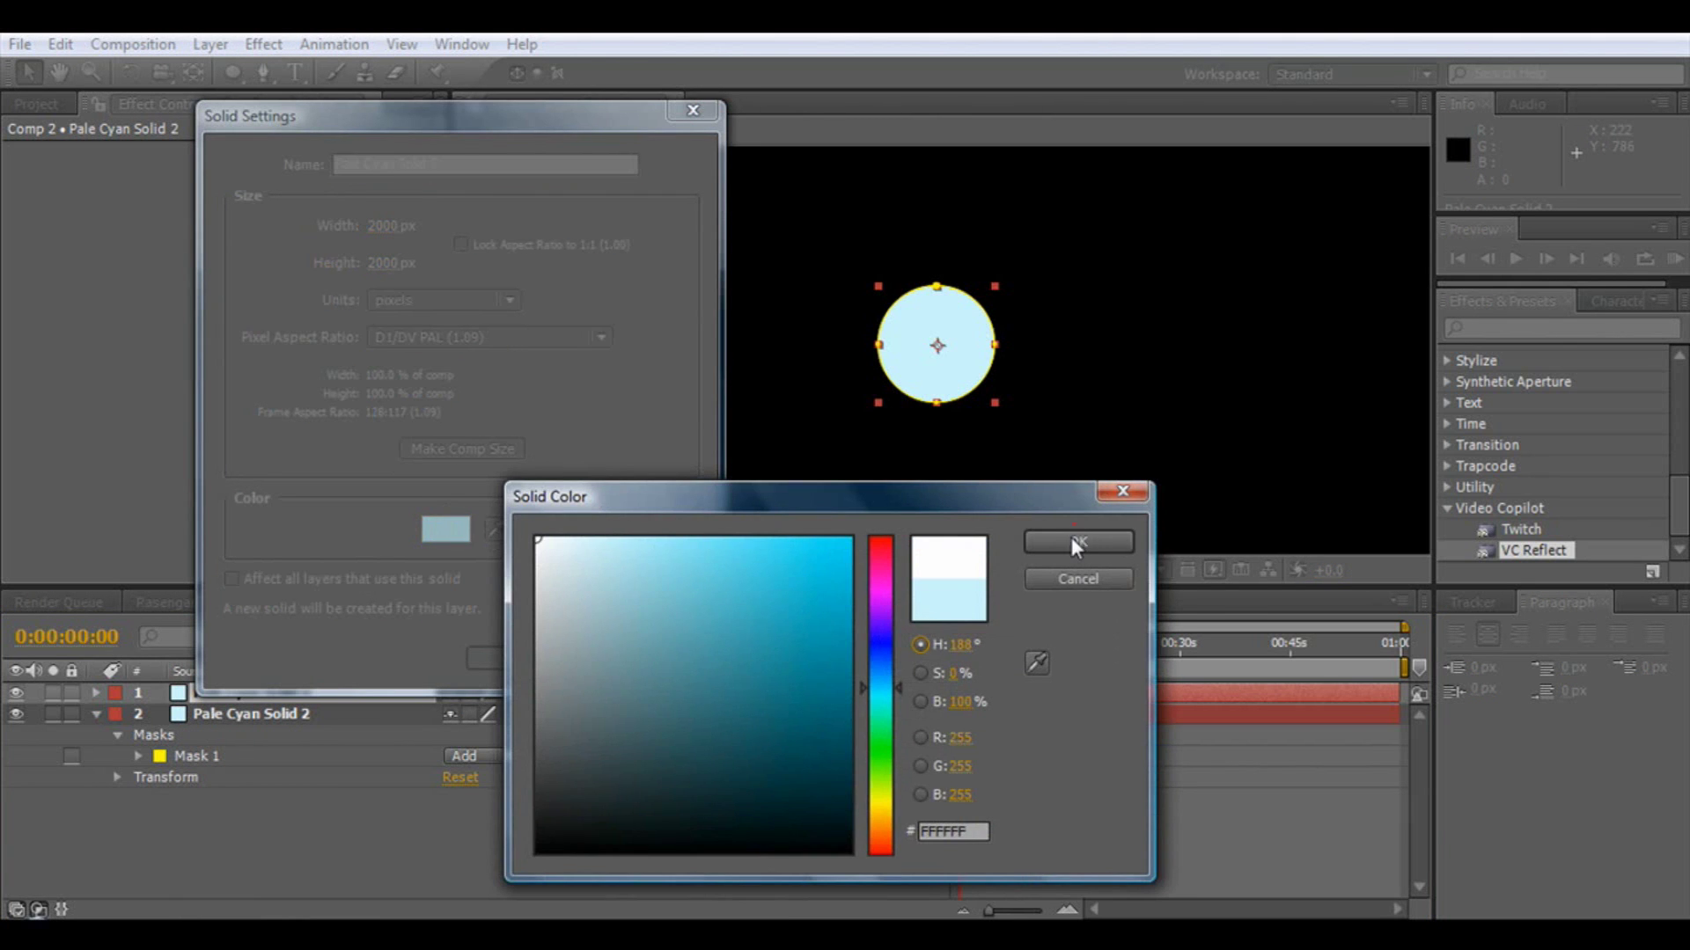
click(1075, 541)
click(511, 659)
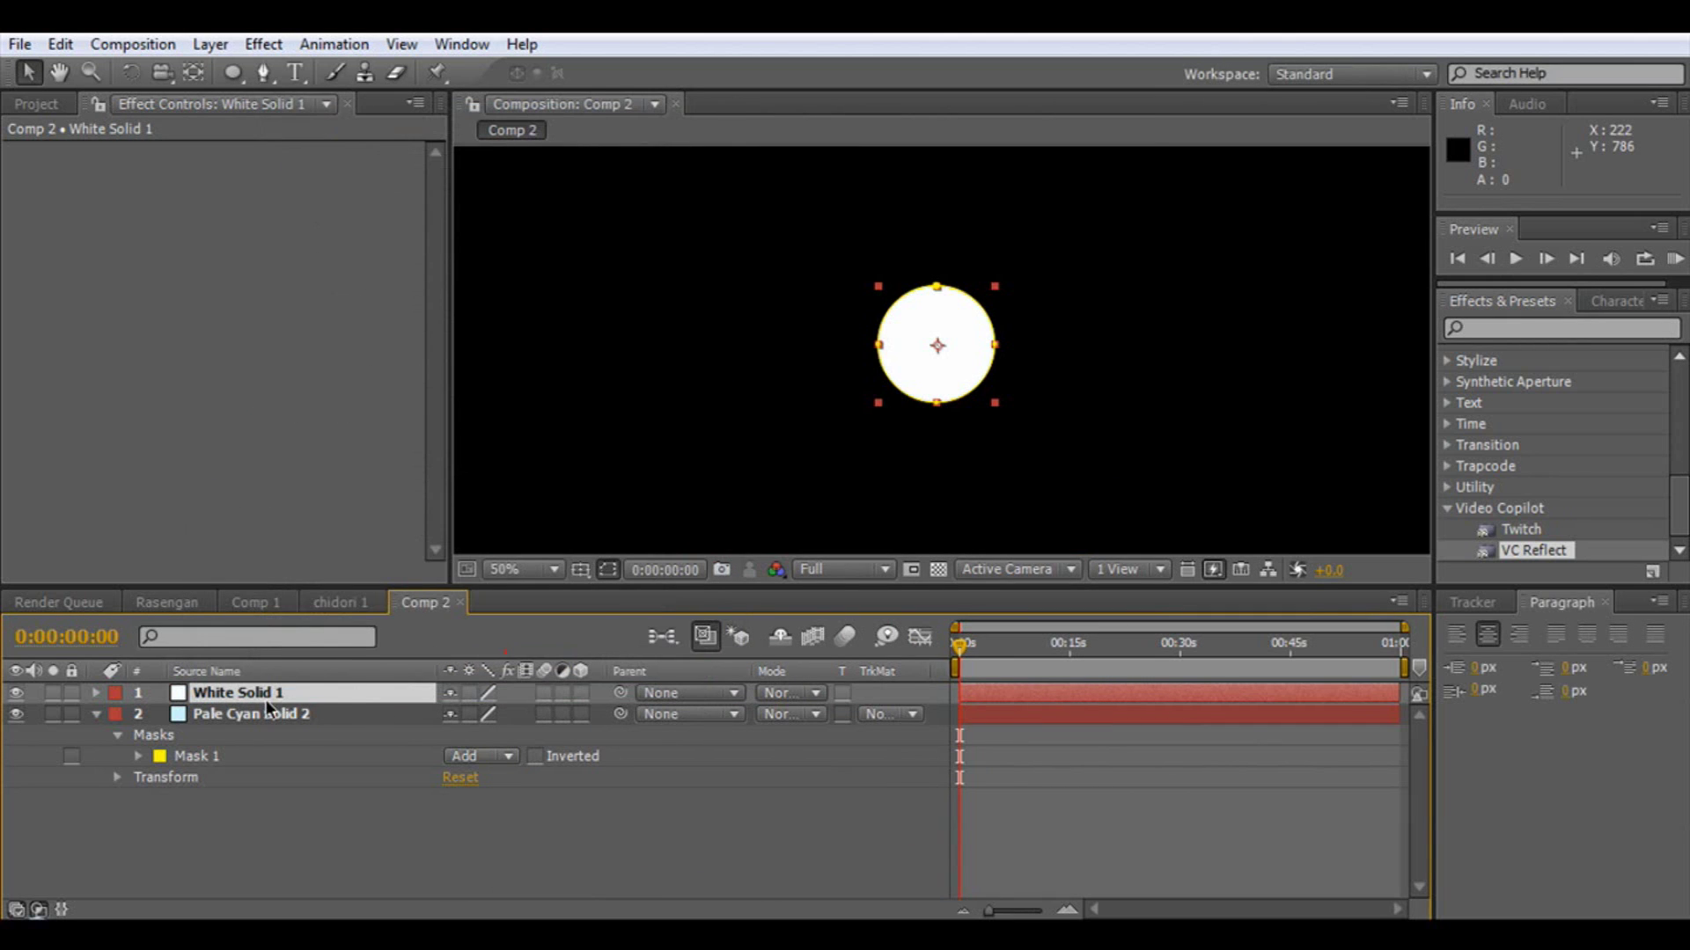
- Scale the white circle around its centre to about two-thirds size, leaving a pale cyan ring around it
drag(879, 403, 898, 384)
click(238, 695)
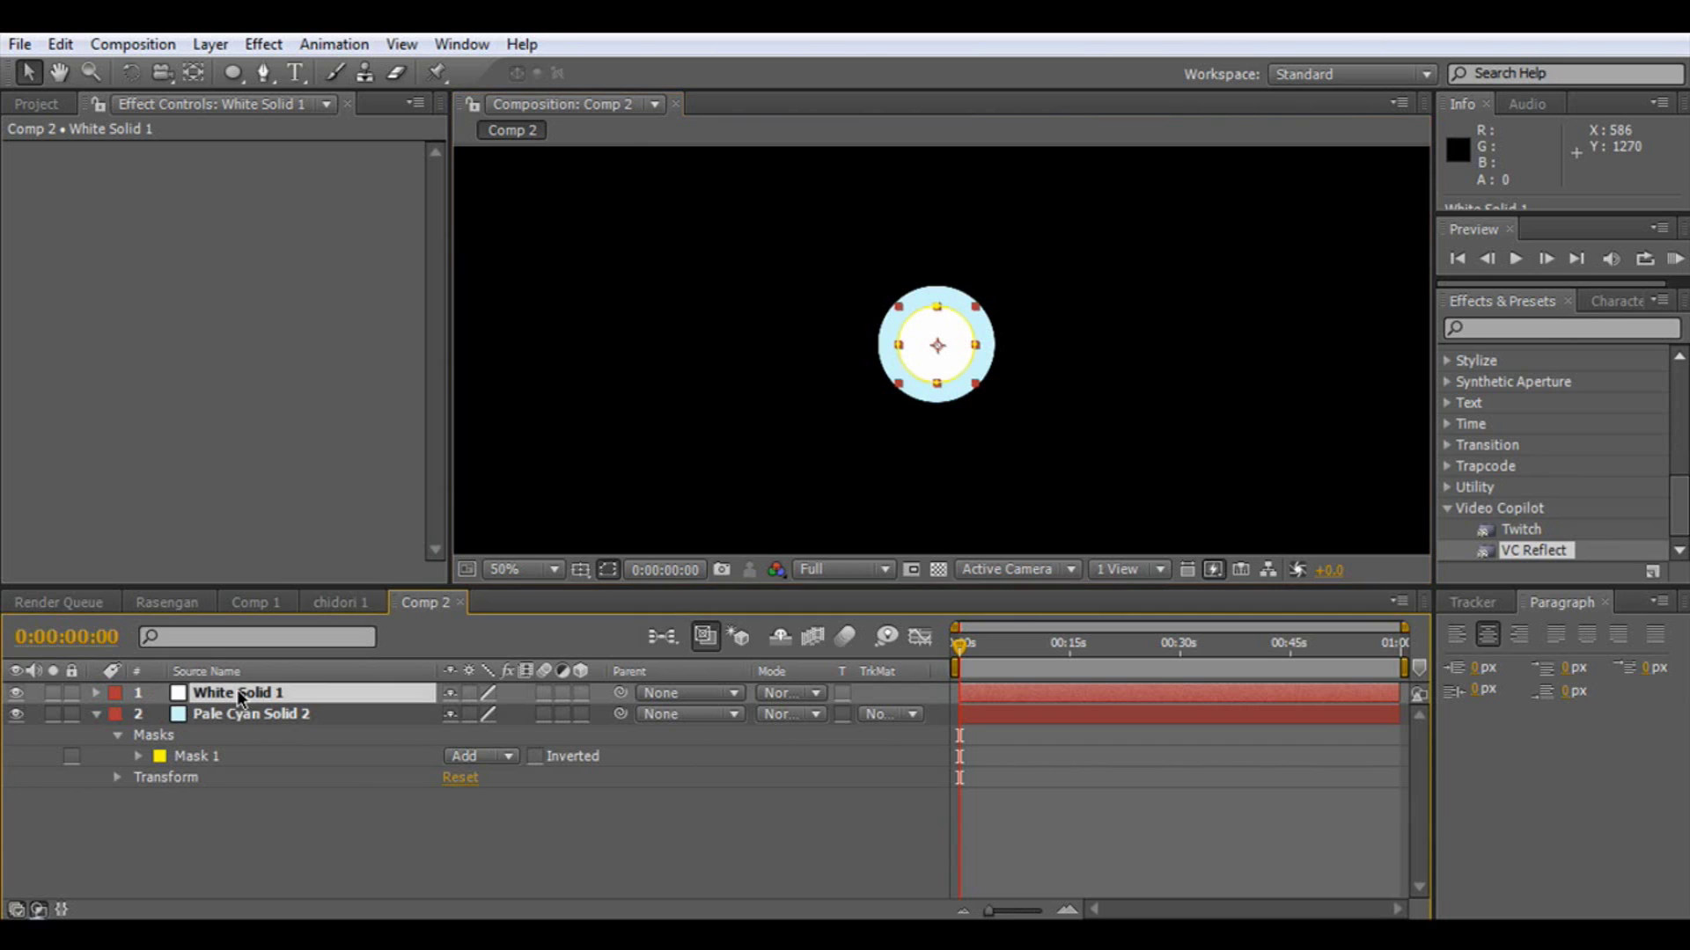
- Feather the white circle's mask by 113 pixels and the pale cyan circle's mask by 45 pixels
key(m)
key(m)
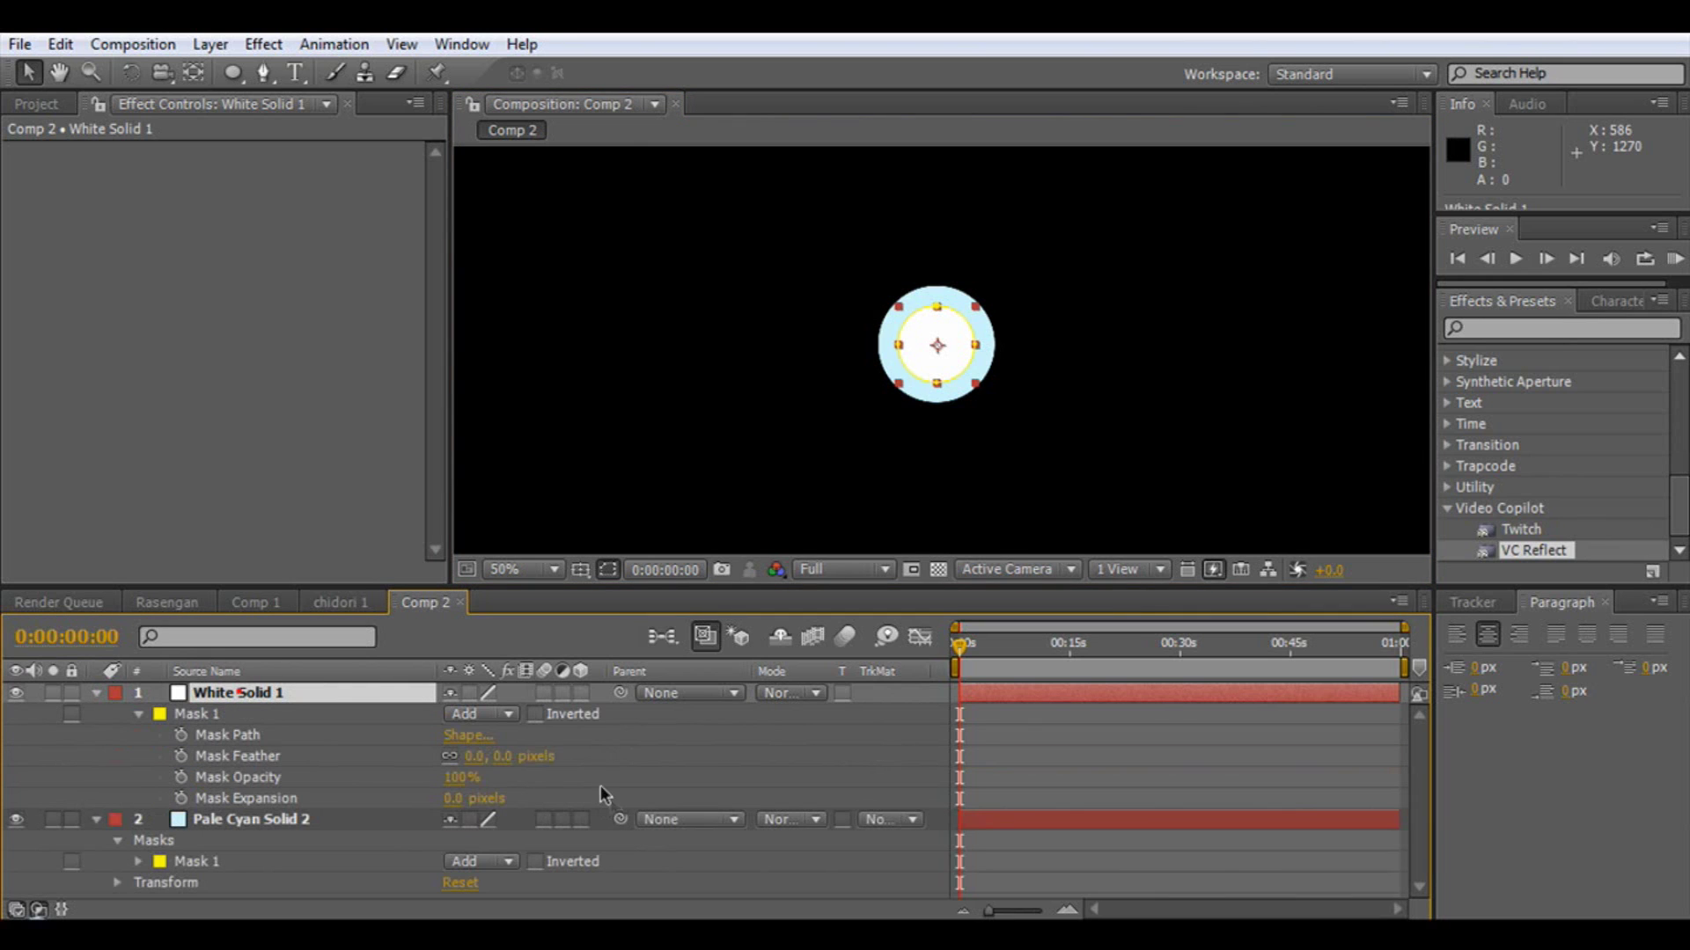
drag(504, 756, 528, 756)
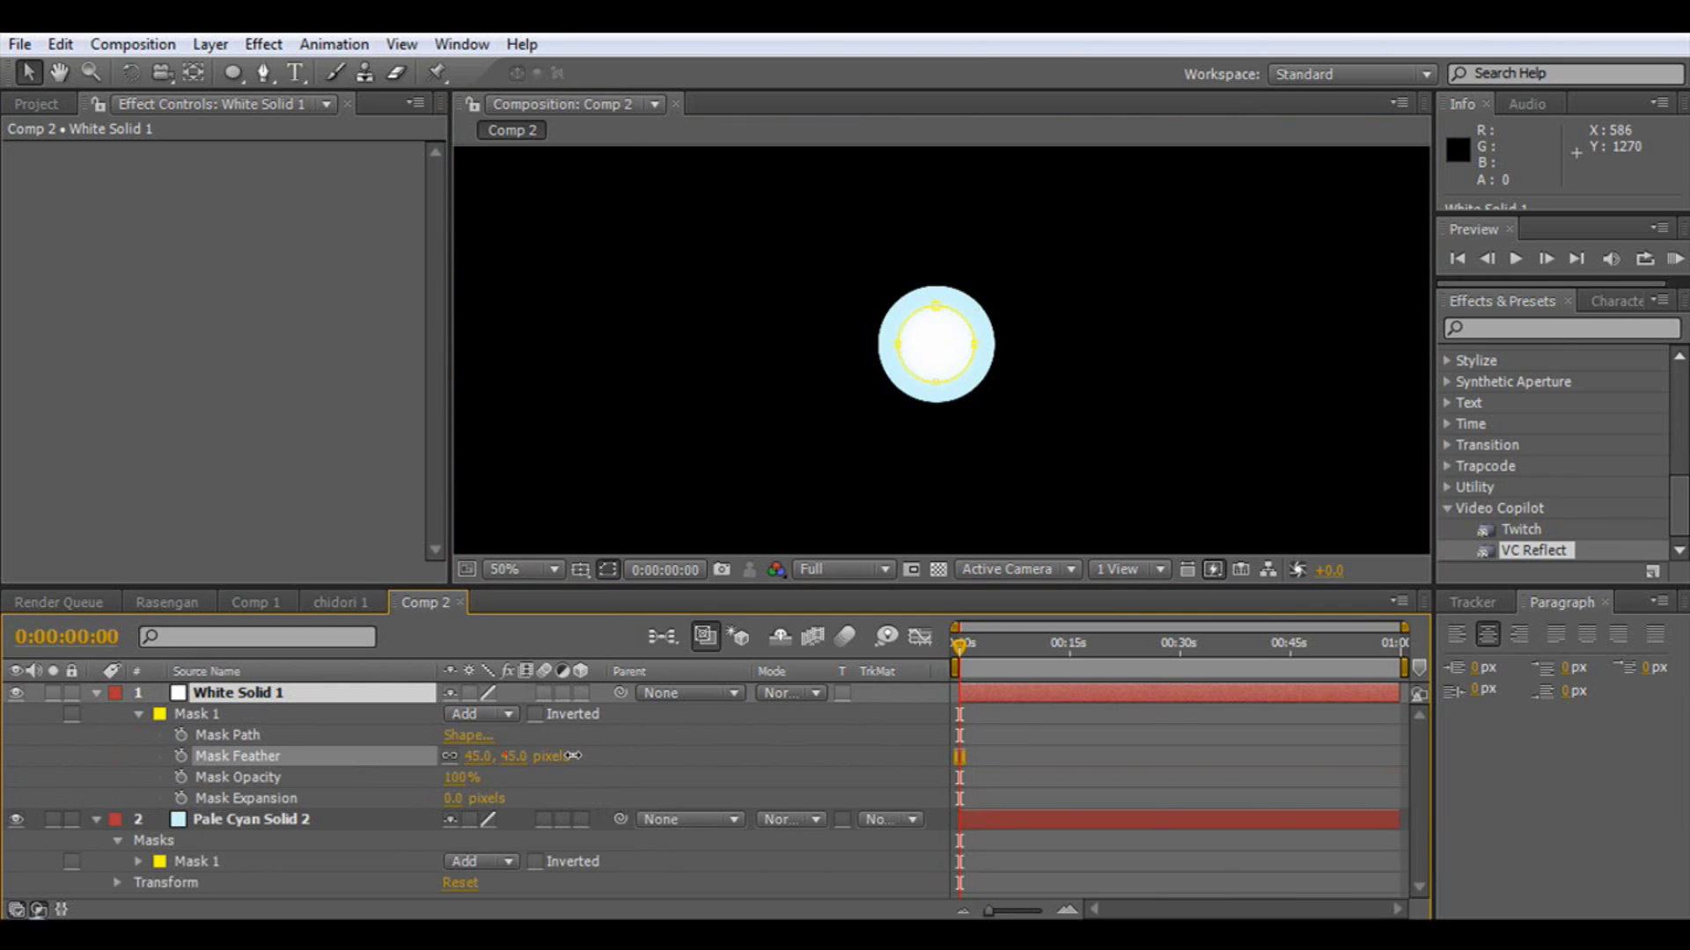
mouse_move(638, 754)
mouse_down()
mouse_move(671, 750)
mouse_move(630, 755)
mouse_up()
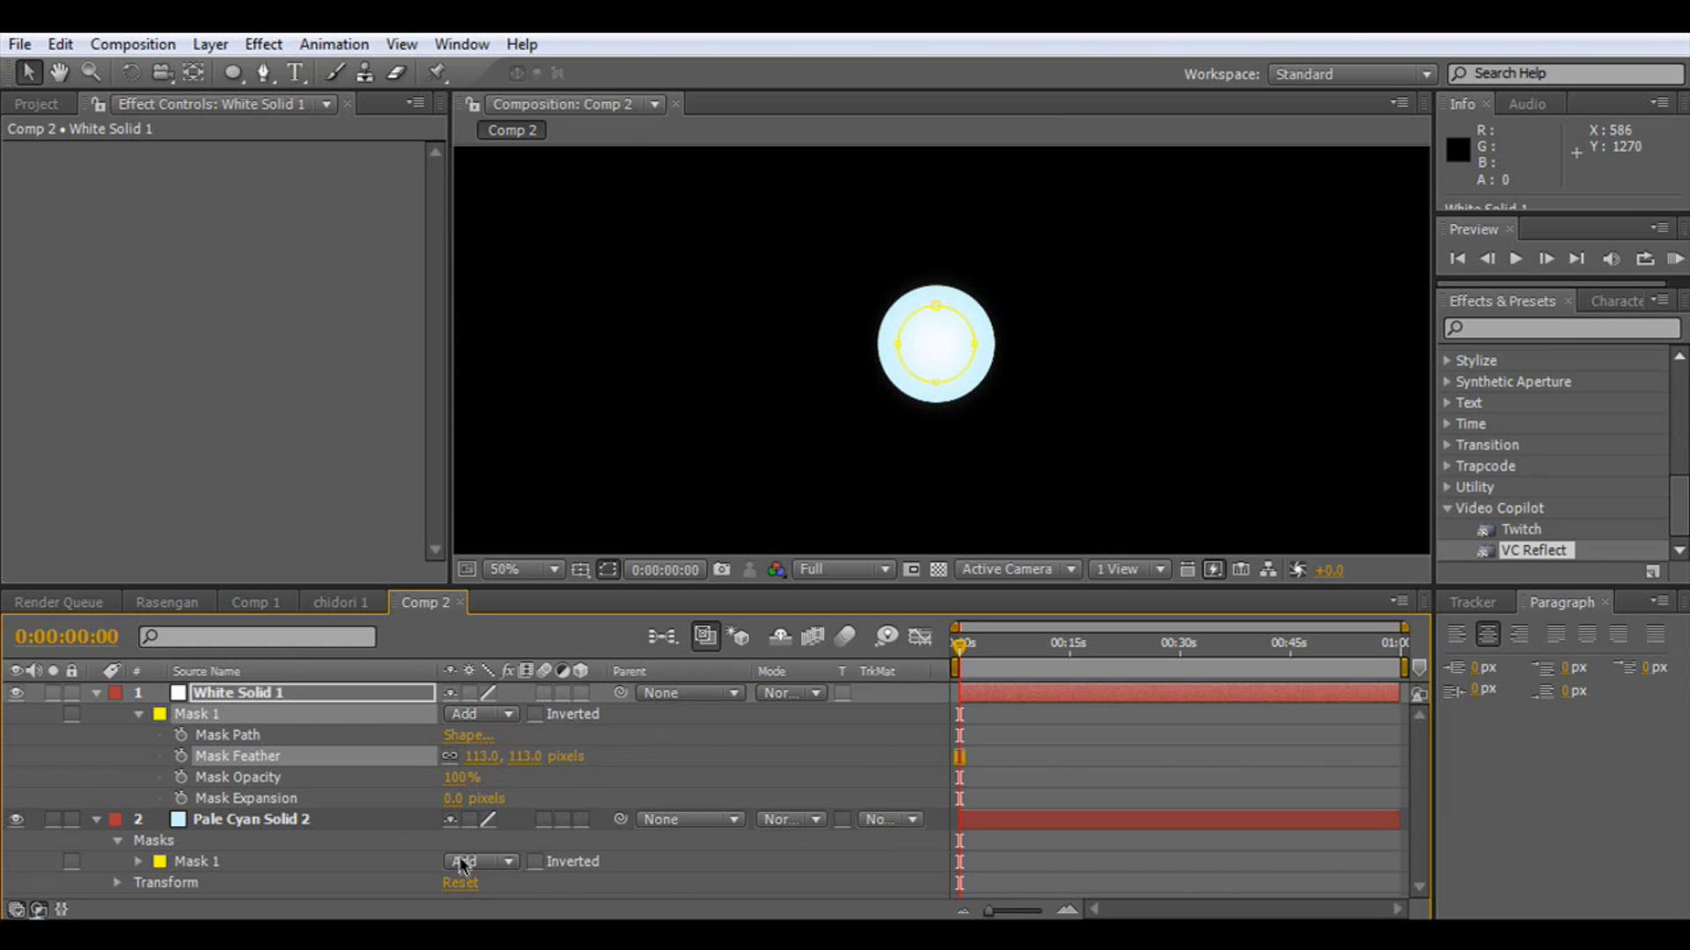
click(140, 859)
drag(451, 847, 702, 846)
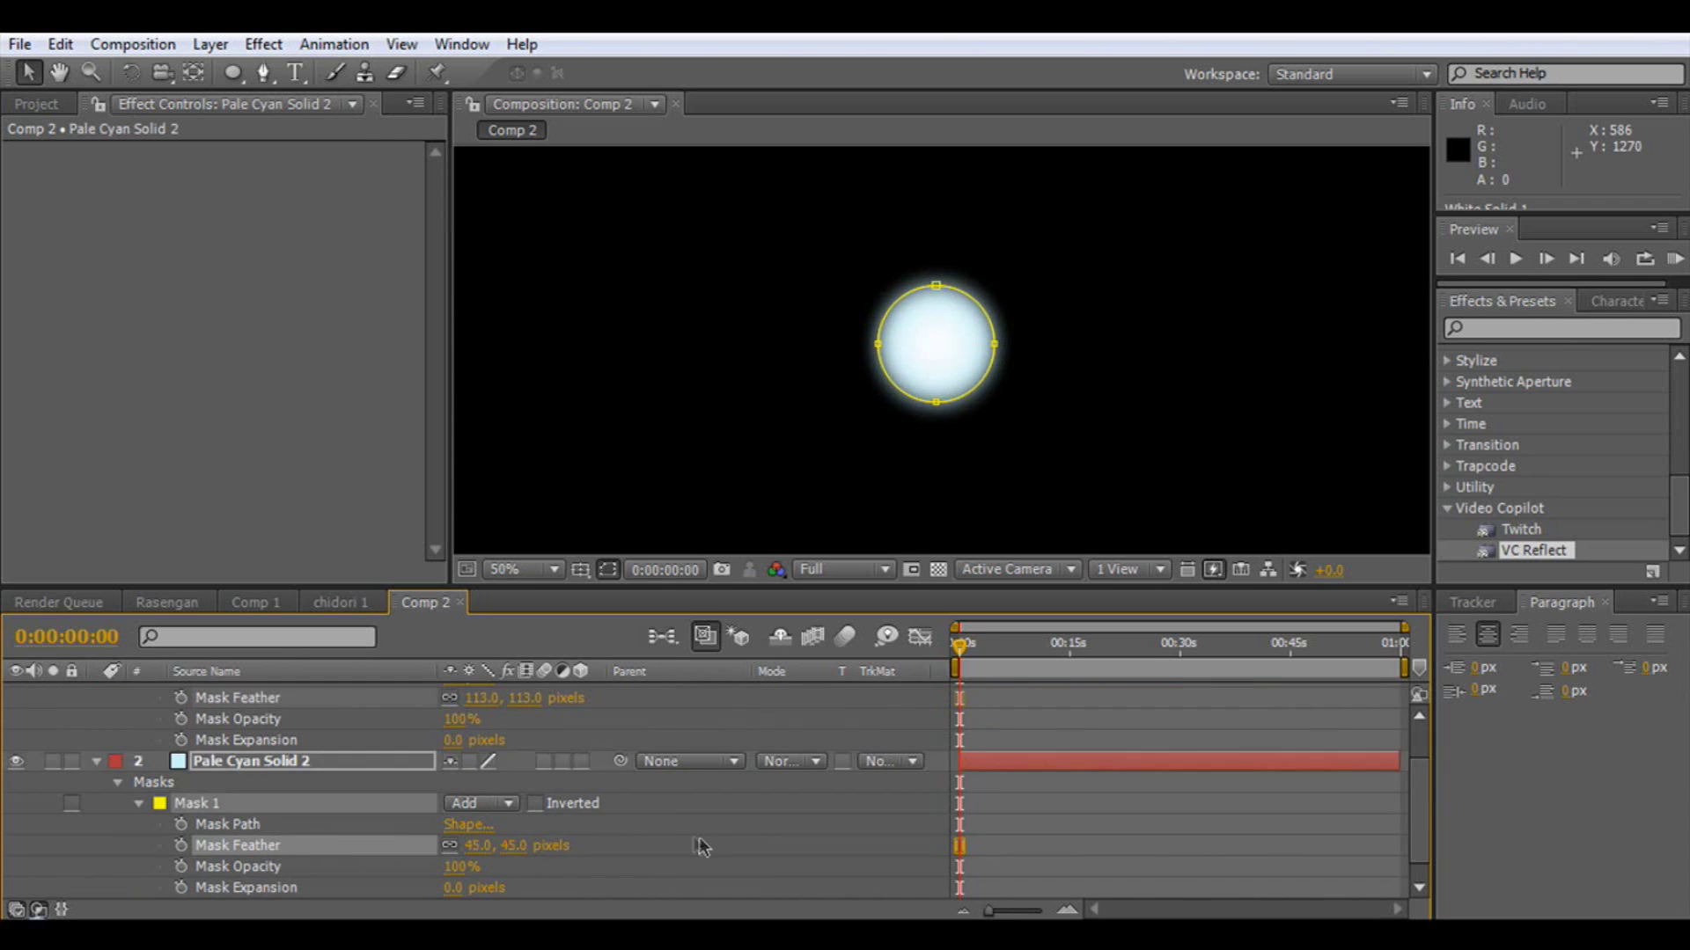
- Duplicate the pale cyan solid layer, place the copy at the bottom of the layer stack and collapse the original's properties
click(242, 762)
key(ctrl+d)
drag(240, 755, 208, 866)
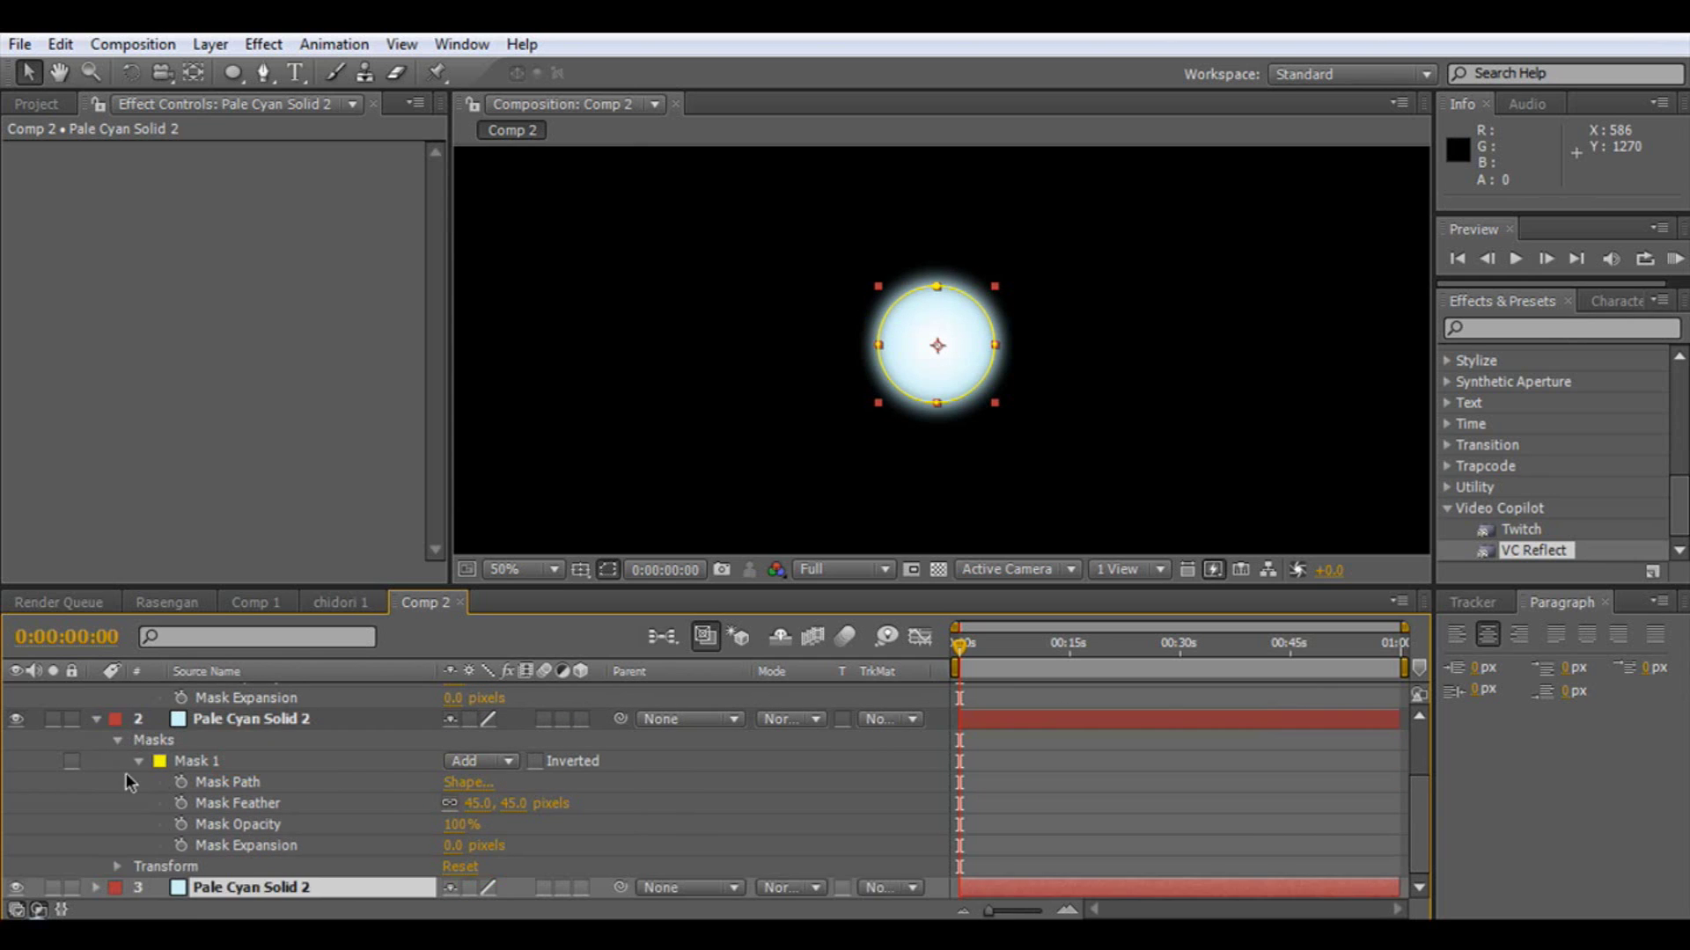
click(96, 719)
- Change the bottom duplicate's solid colour to a deeper cyan (1DBBD2) in its solid settings
click(211, 44)
click(239, 99)
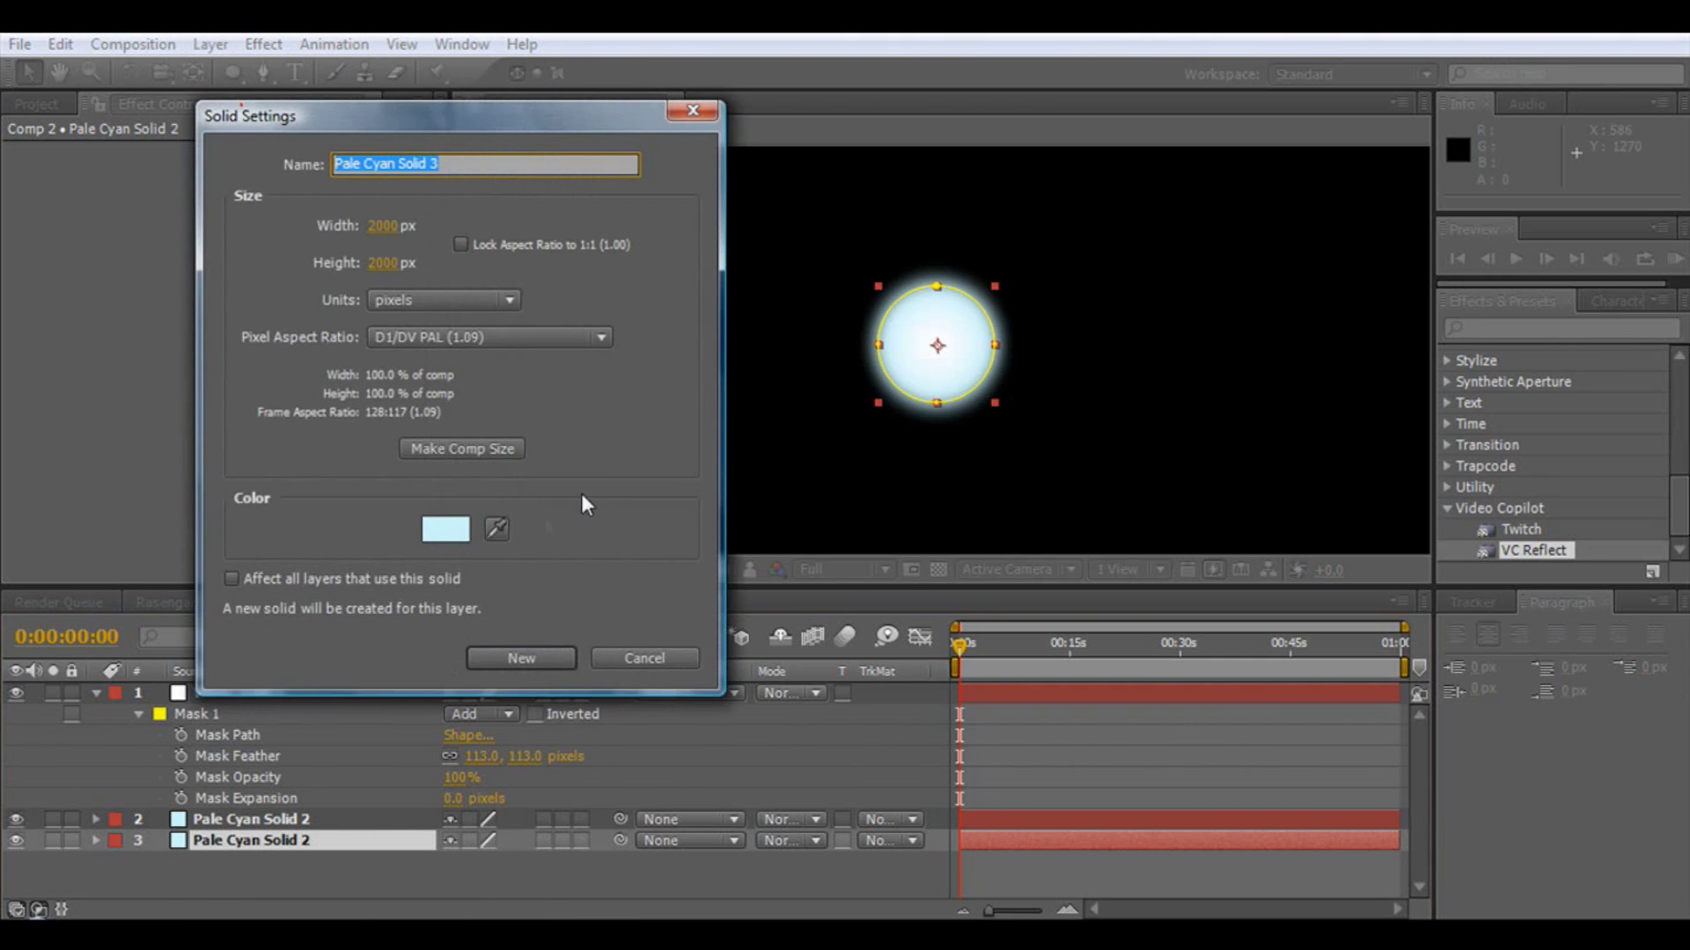
click(446, 529)
drag(731, 577, 808, 592)
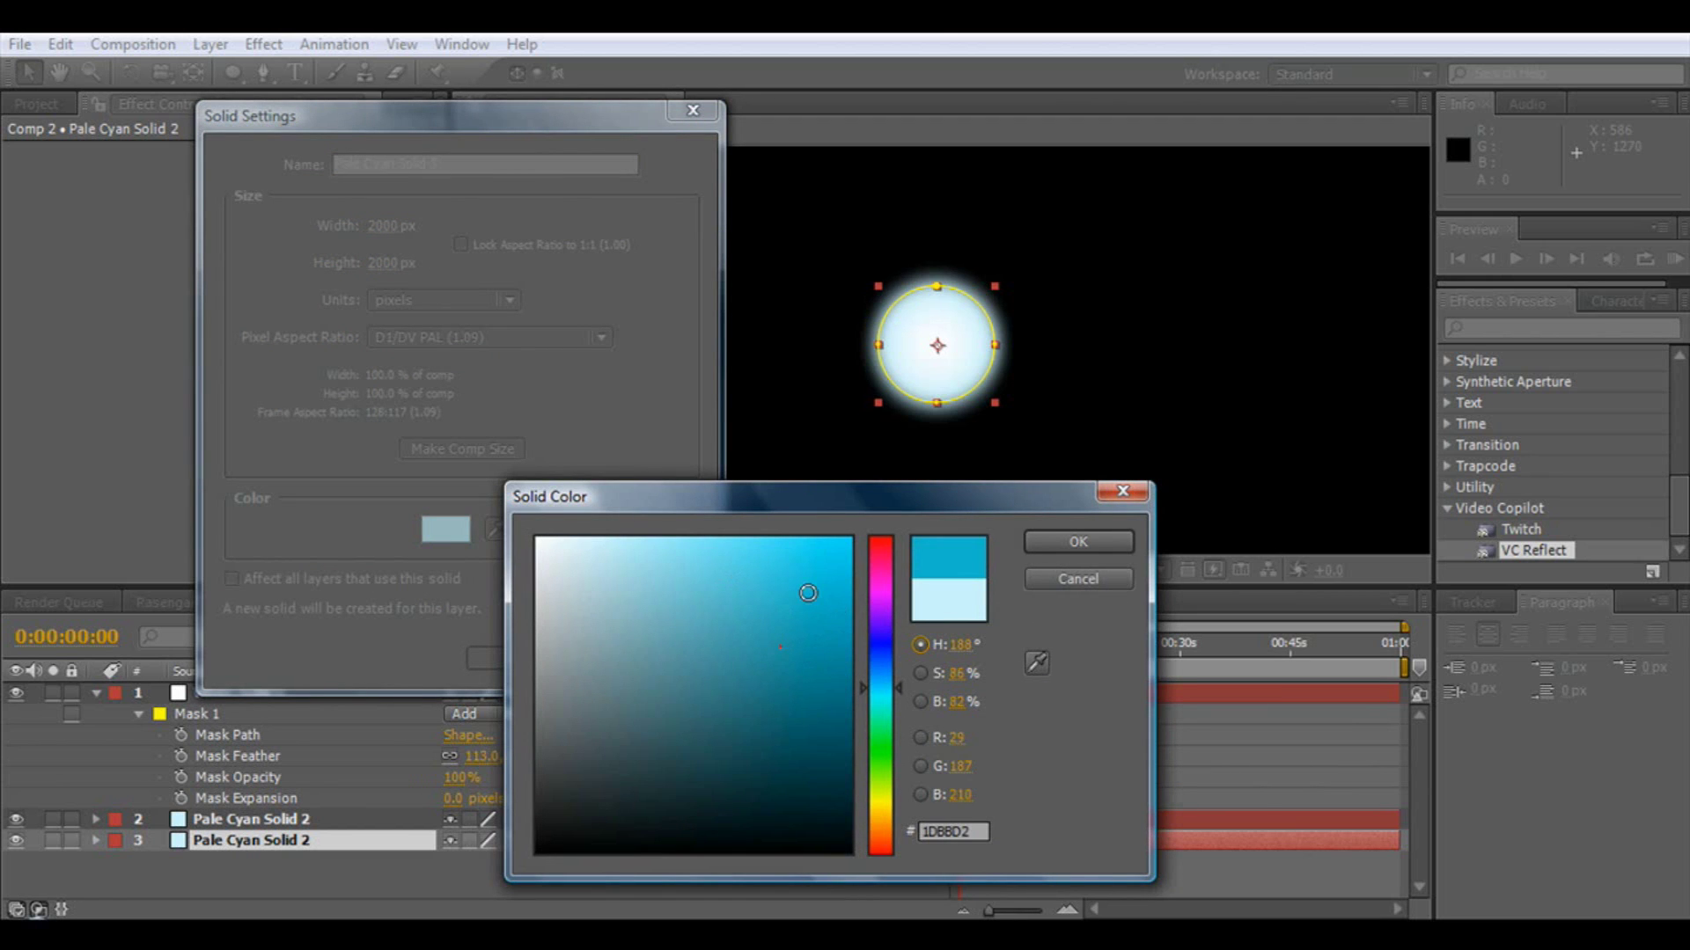
click(1044, 542)
click(515, 665)
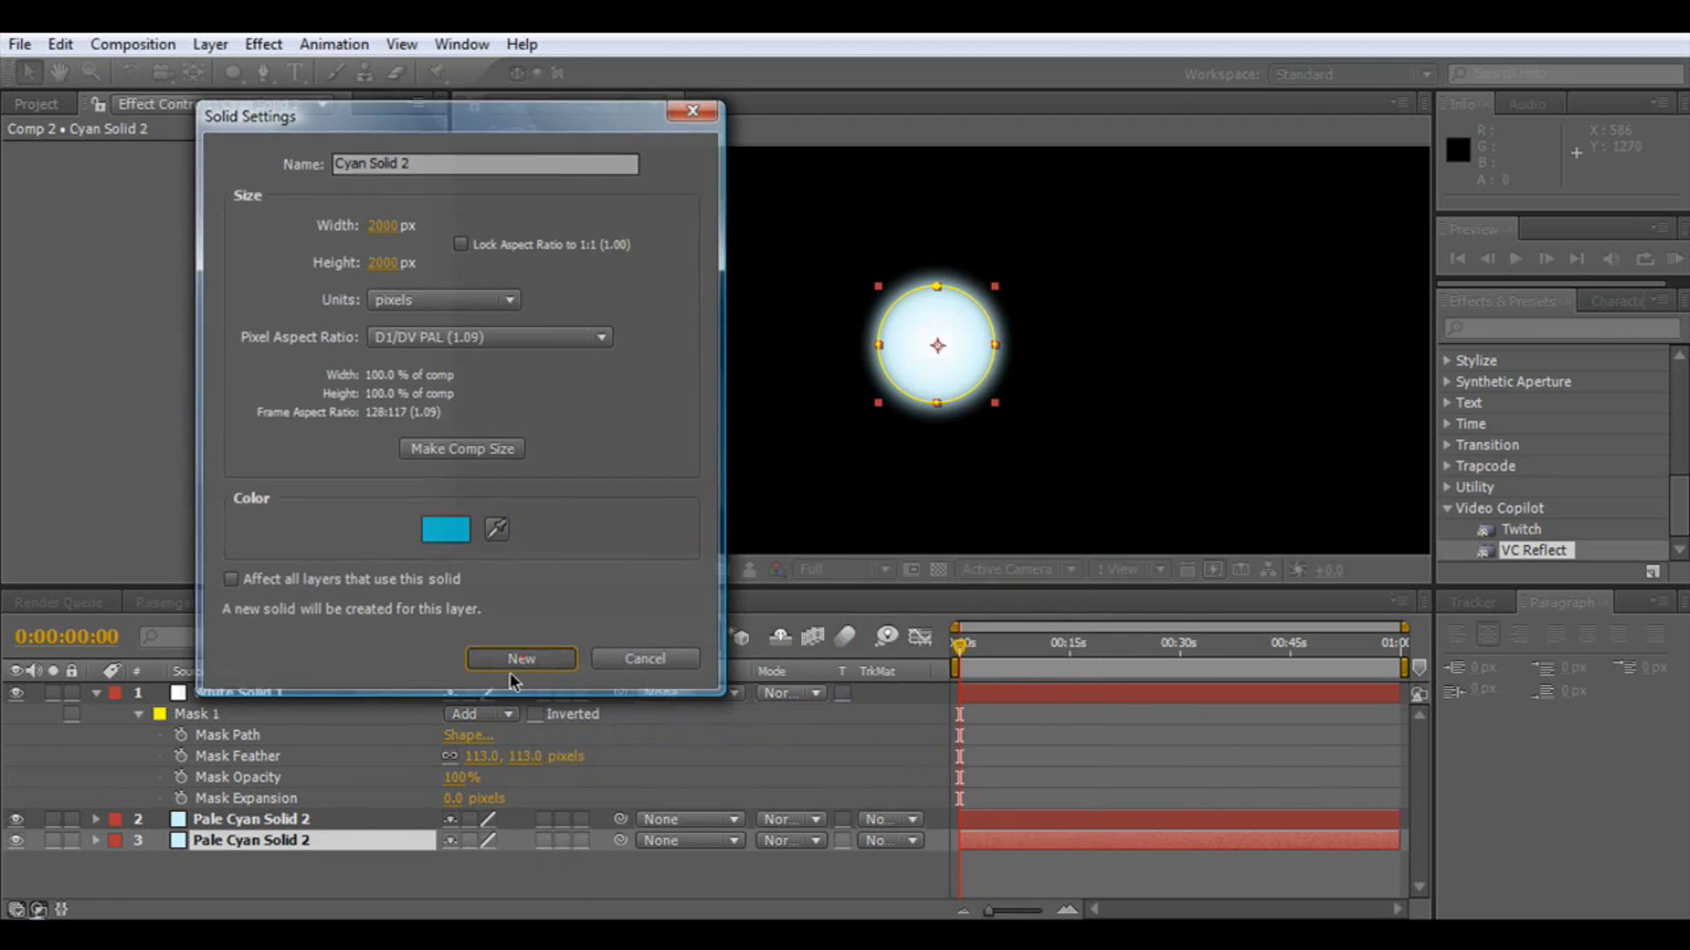
- Set the cyan solid's mask feather to 175 pixels and its mask expansion to 64 pixels
key(m)
key(m)
scroll(493, 844, down, 1)
drag(511, 847, 664, 834)
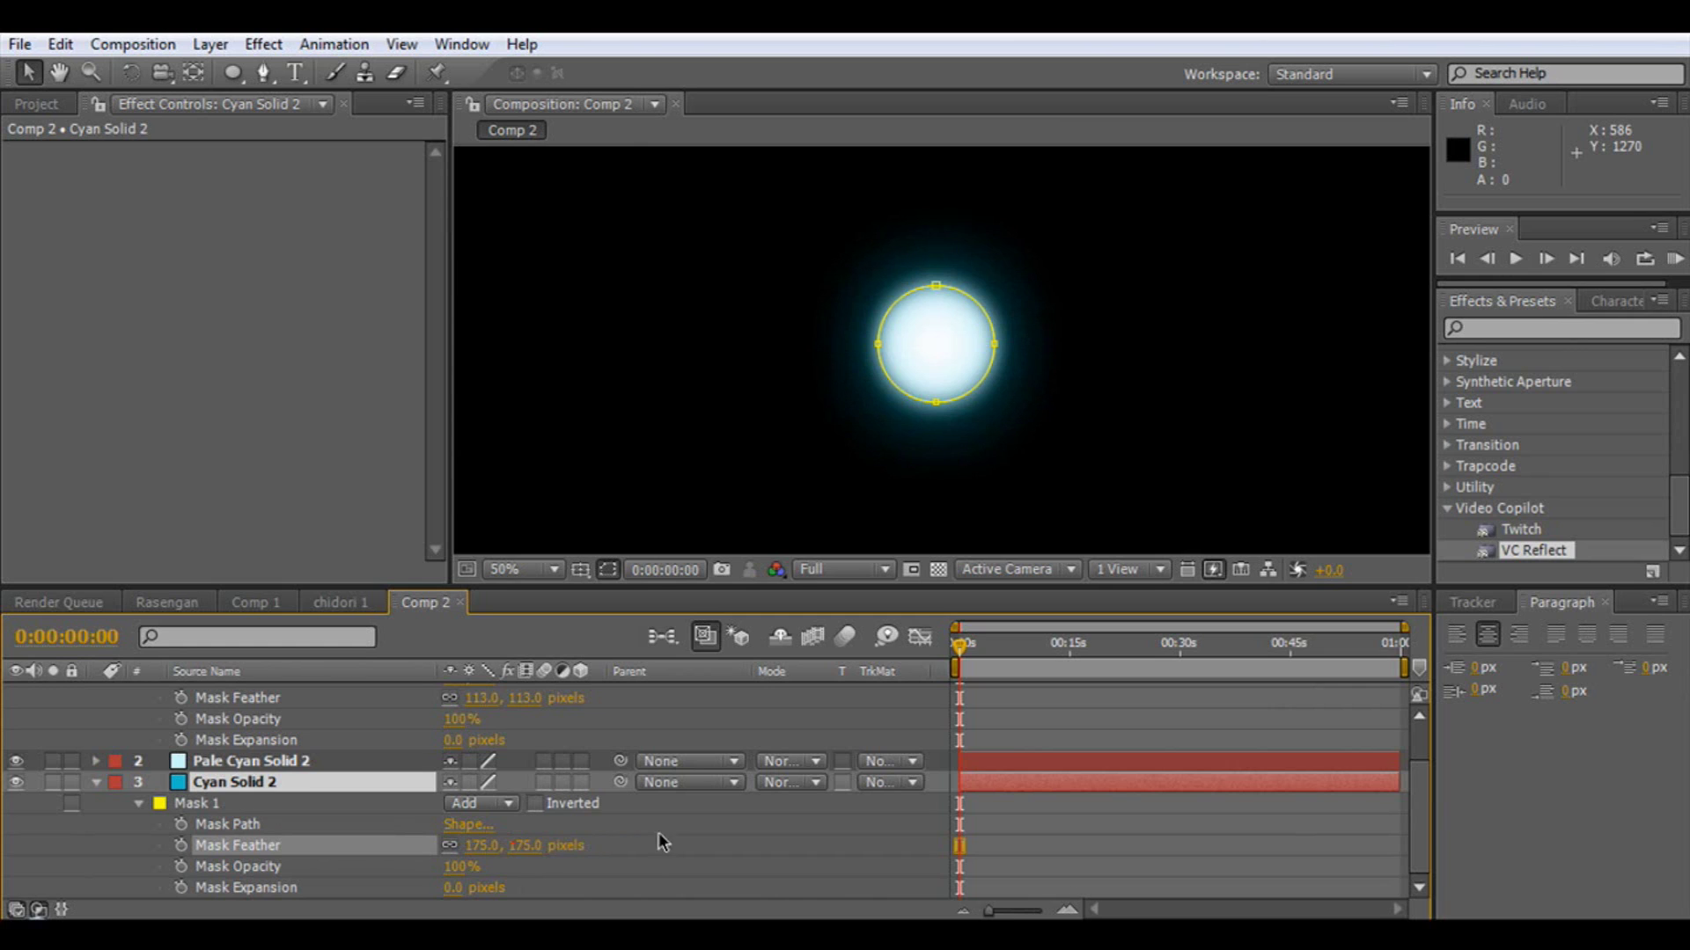
drag(450, 888, 526, 887)
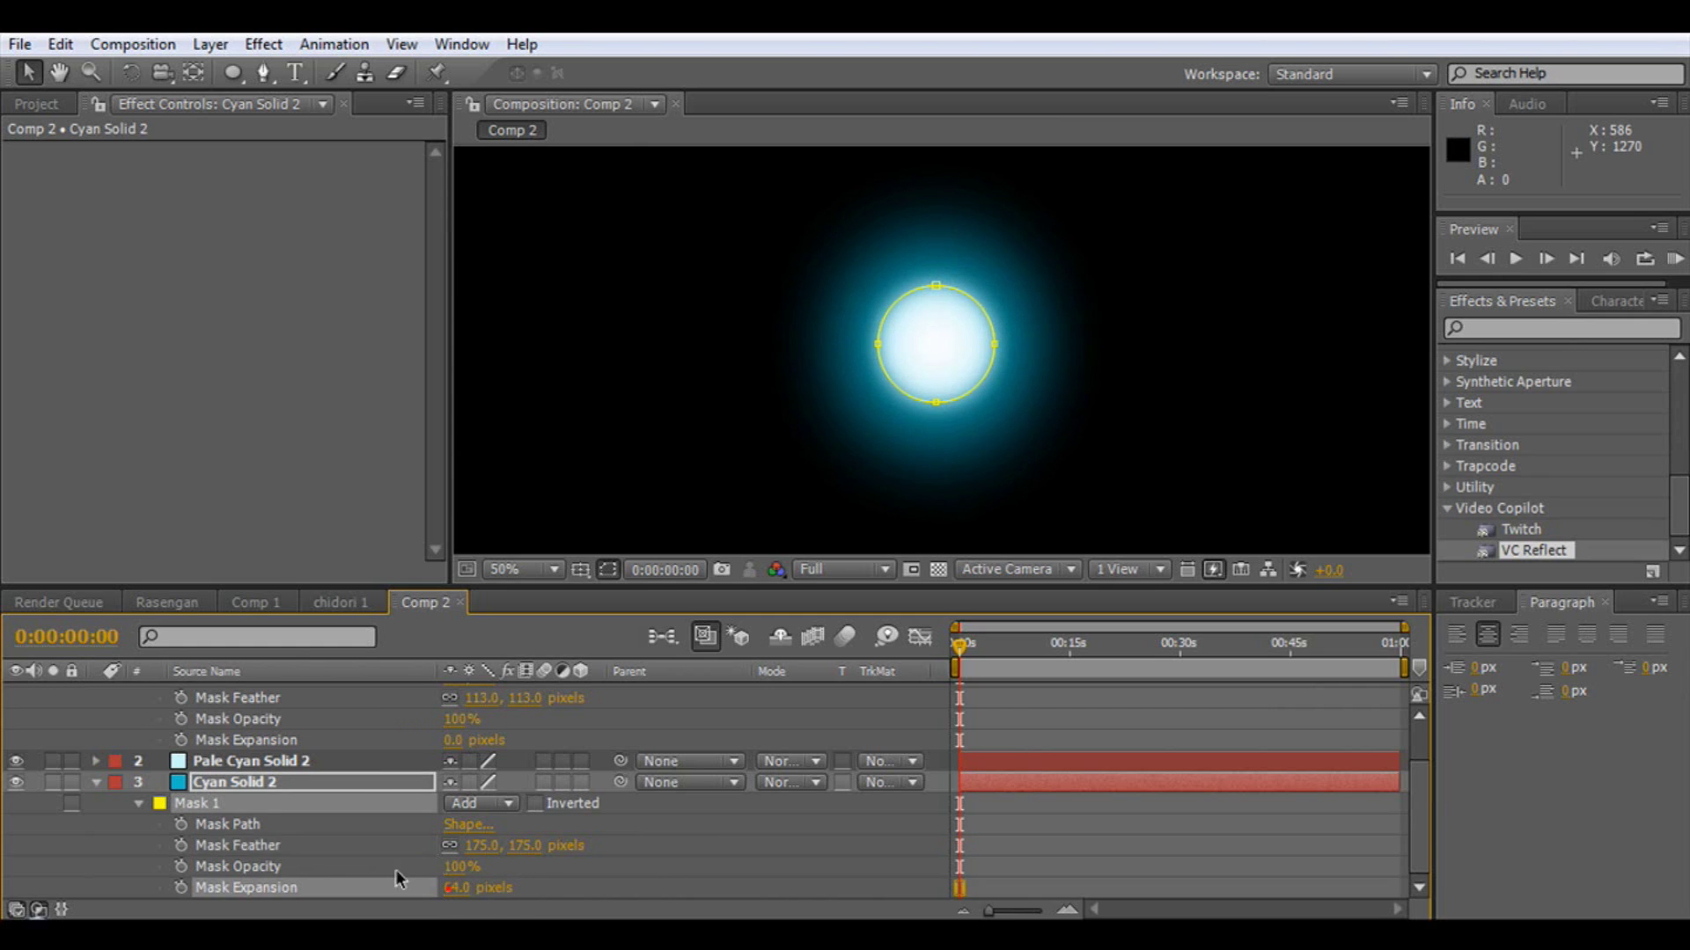
- Examine the layered glow up close and within the whole composition, and collapse the expanded mask properties
key(comma)
key(comma)
key(comma)
click(673, 405)
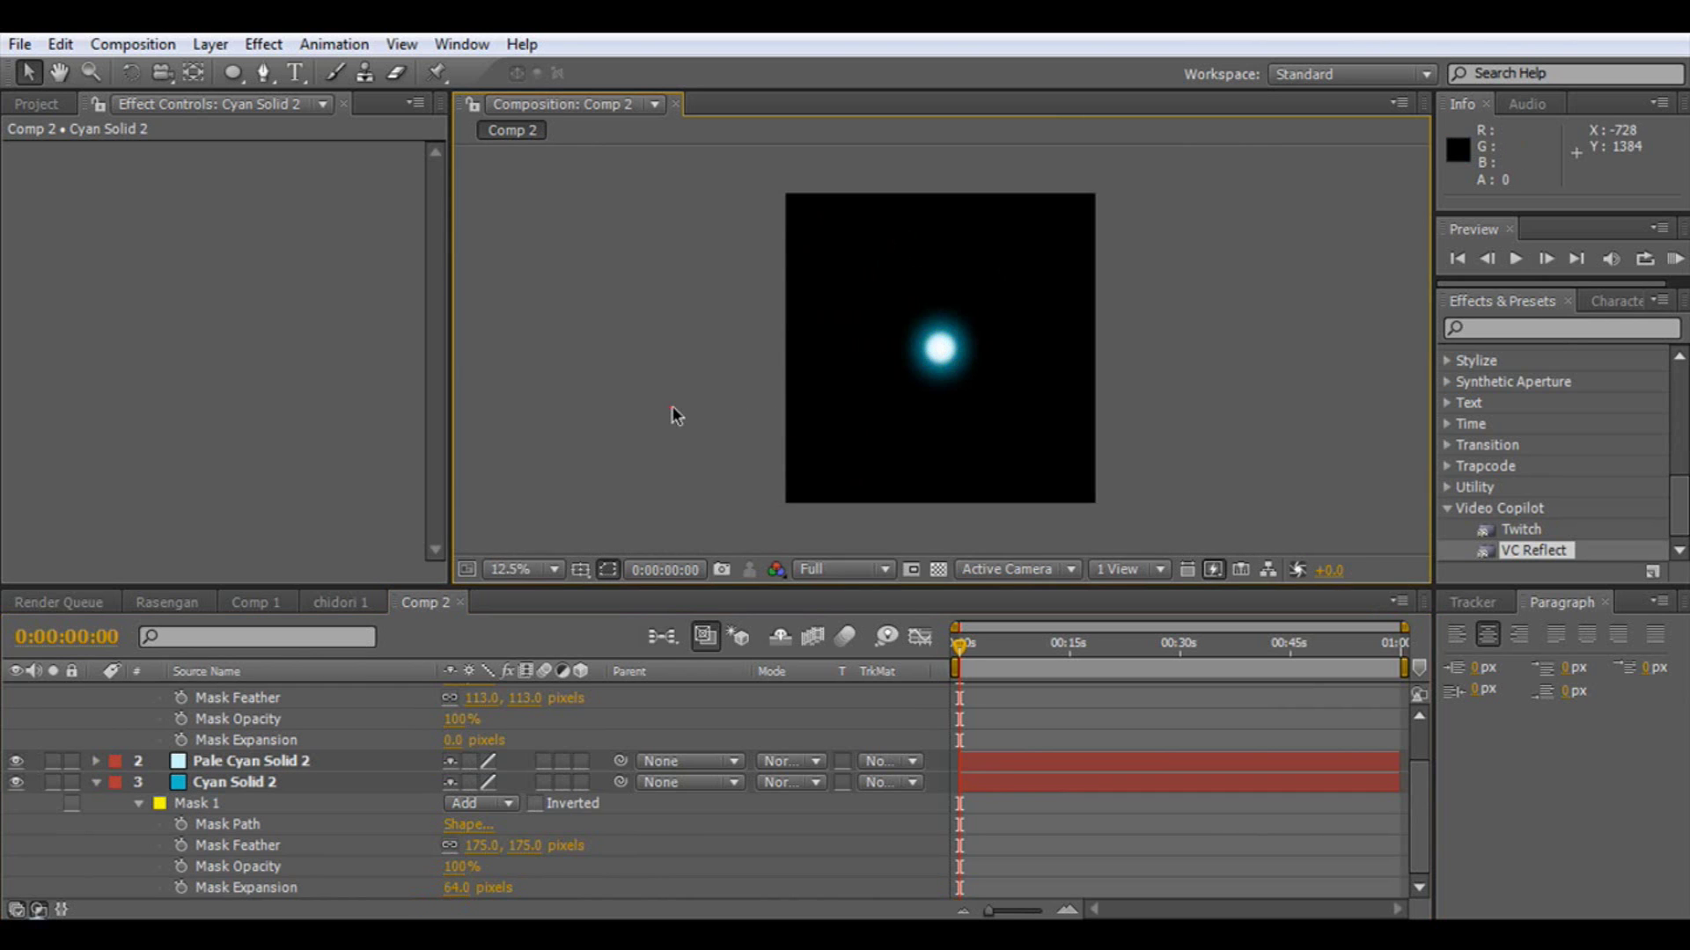
scroll(687, 404, up, 6)
key(comma)
key(comma)
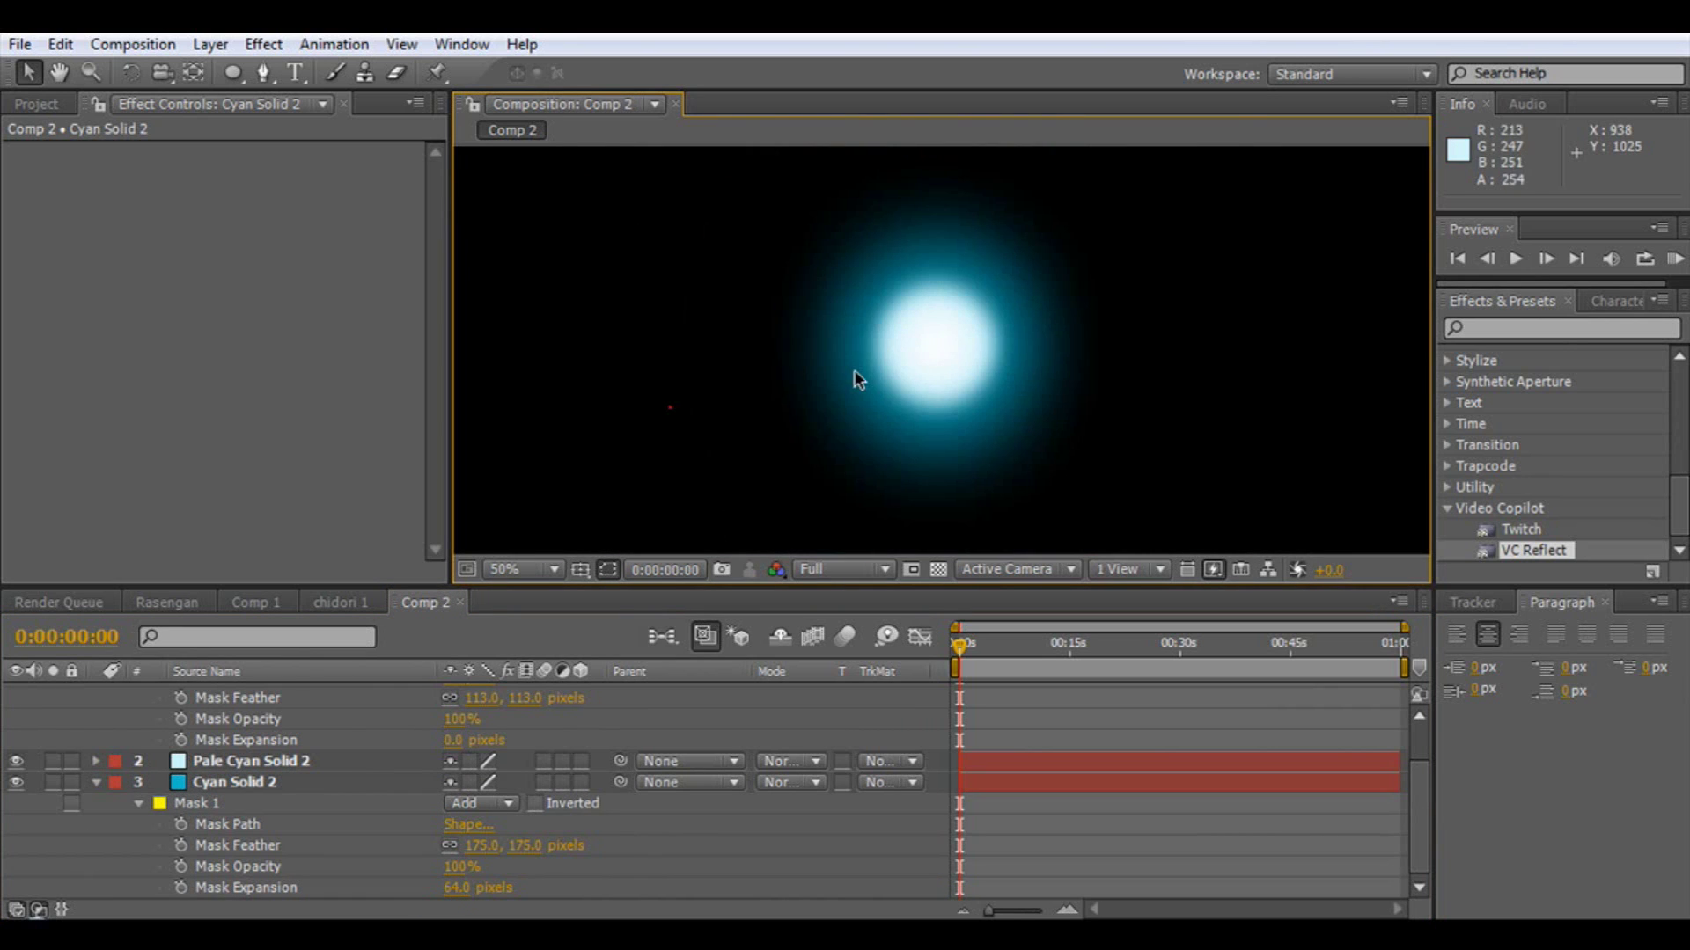
click(95, 782)
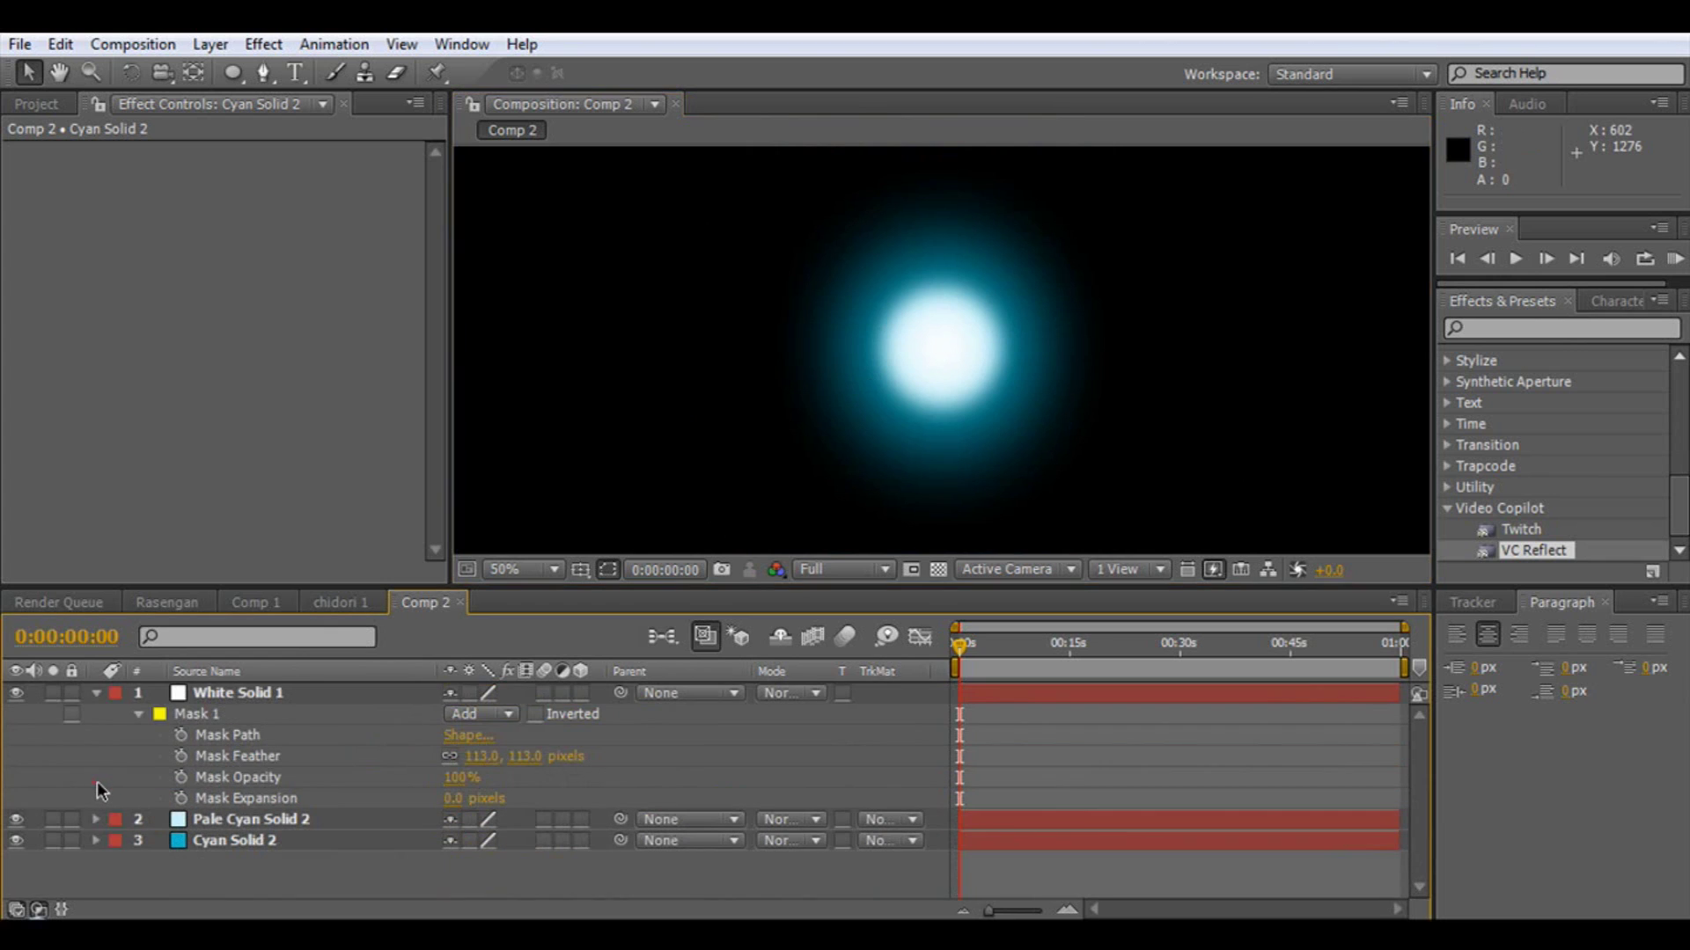
click(95, 693)
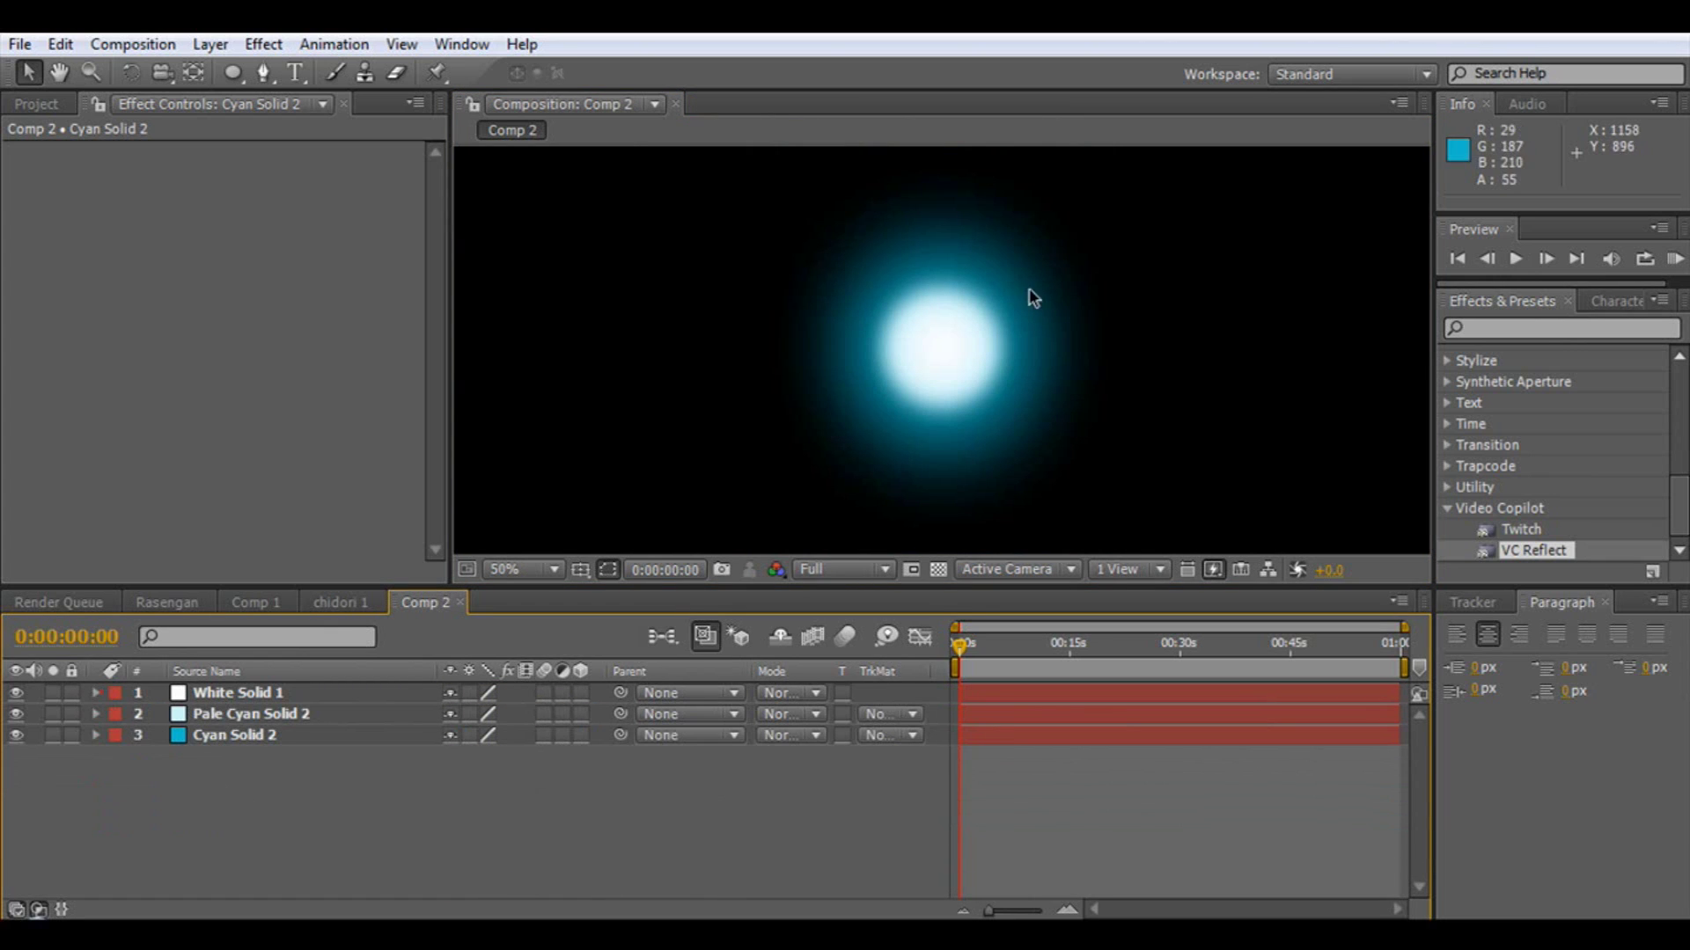
scroll(1025, 304, down, 4)
scroll(1021, 349, up, 2)
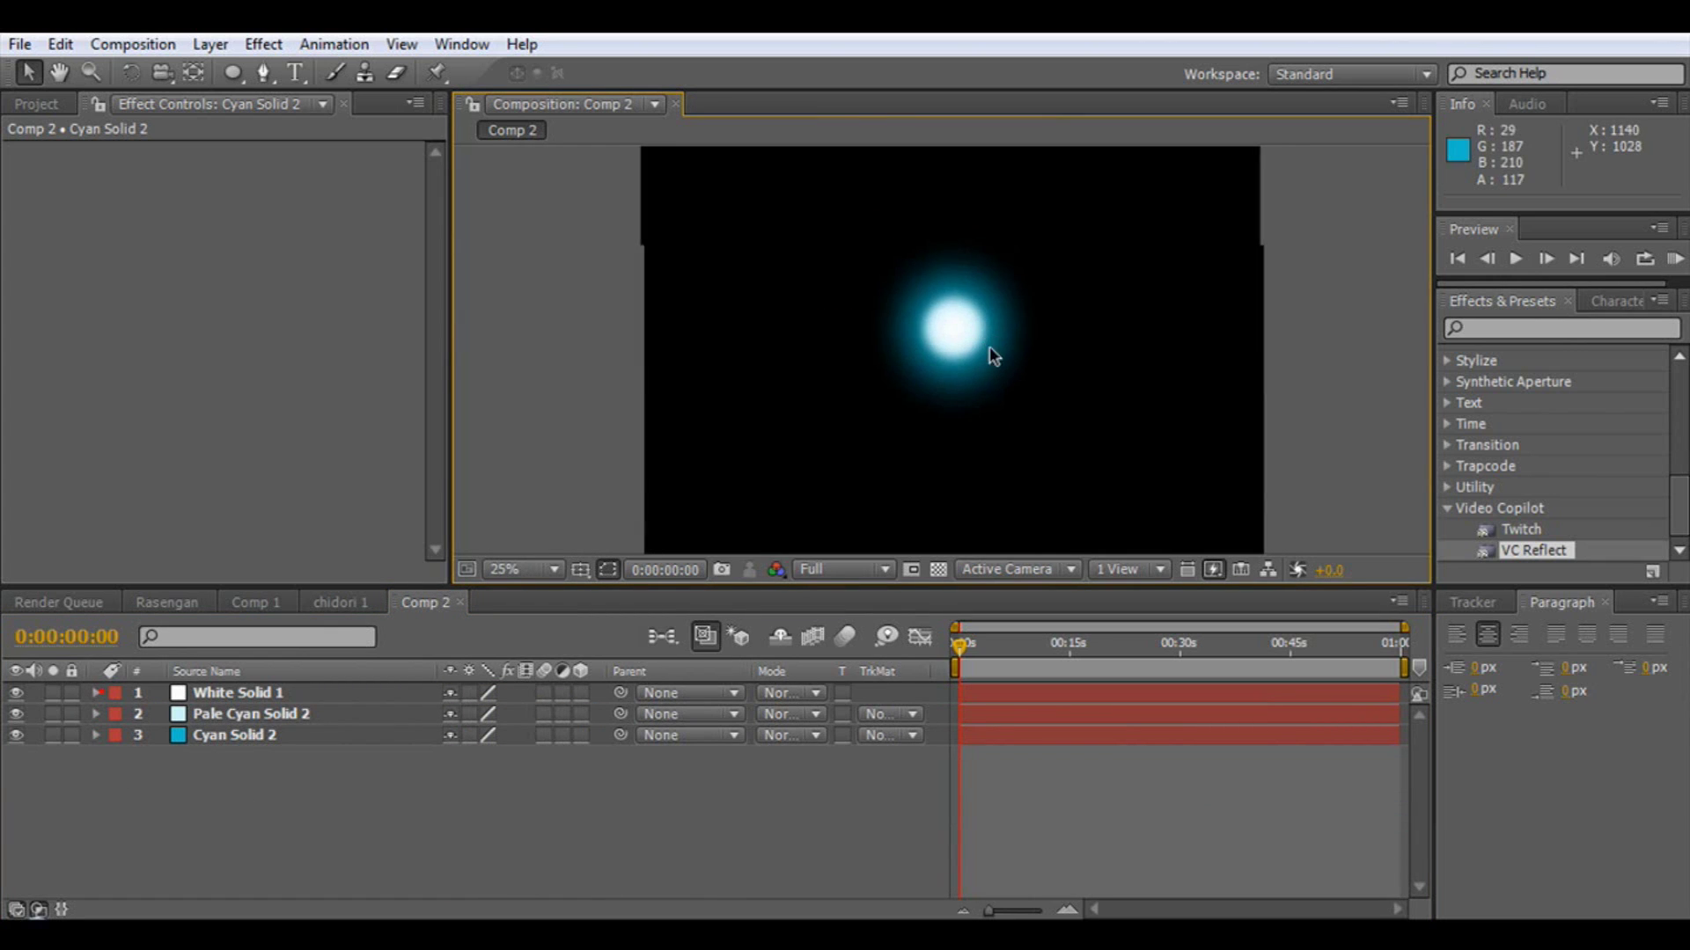
scroll(1063, 387, down, 1)
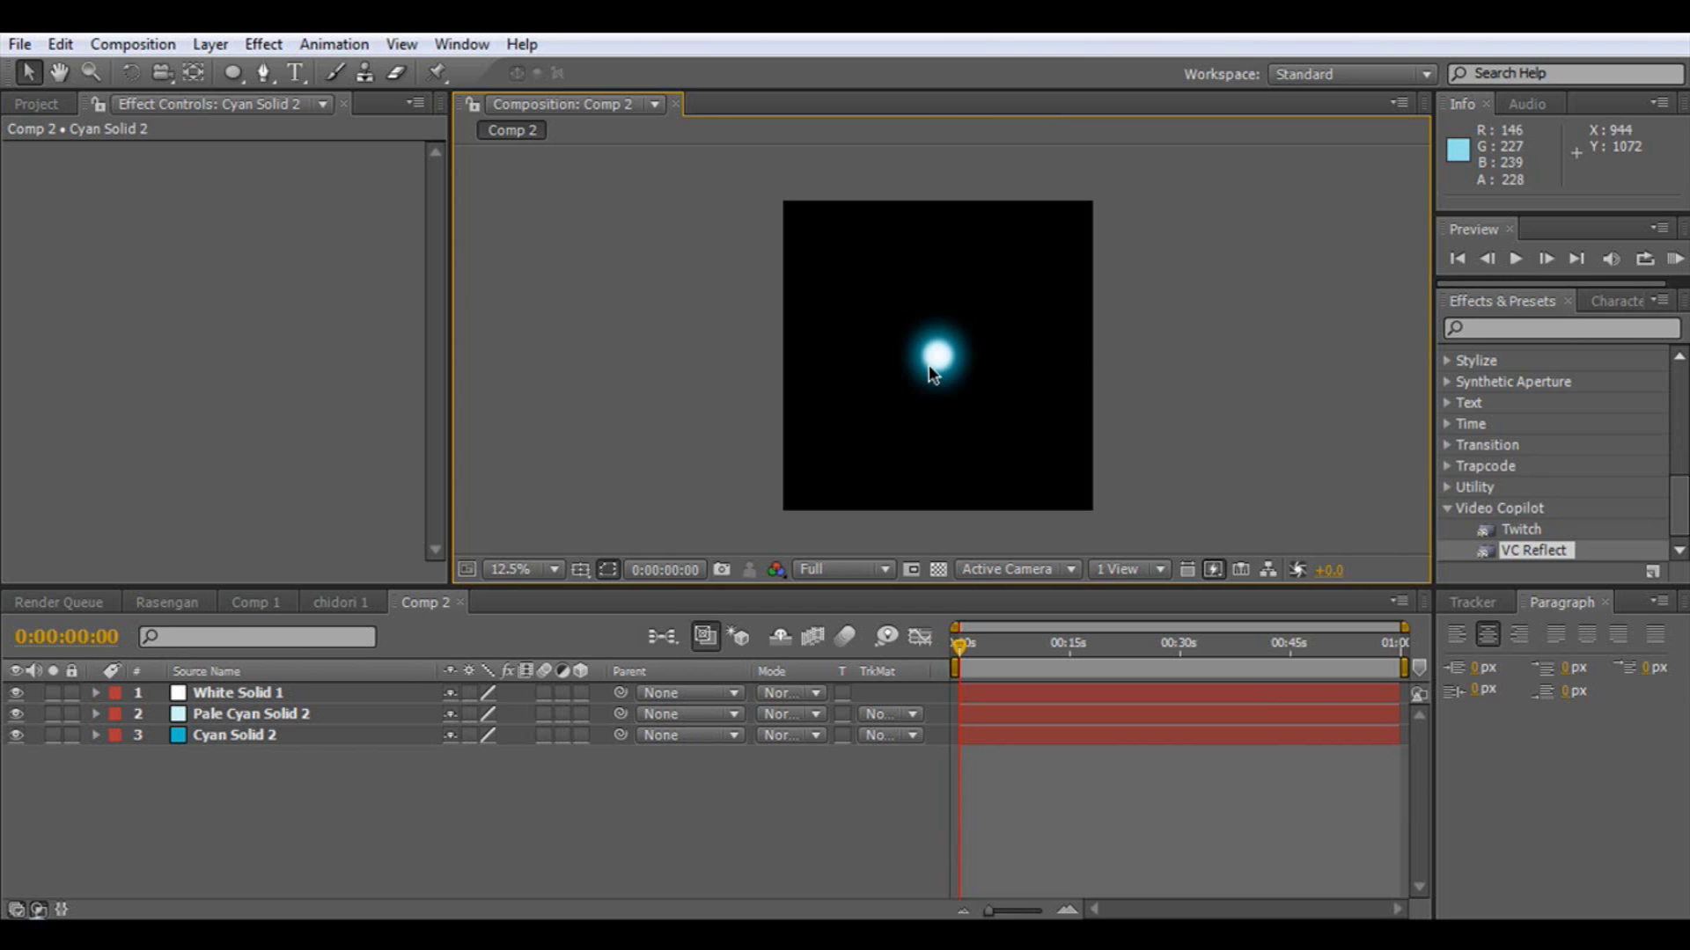
- Create a new black (000000) solid at the composition size of 2000 x 2000 px
click(211, 45)
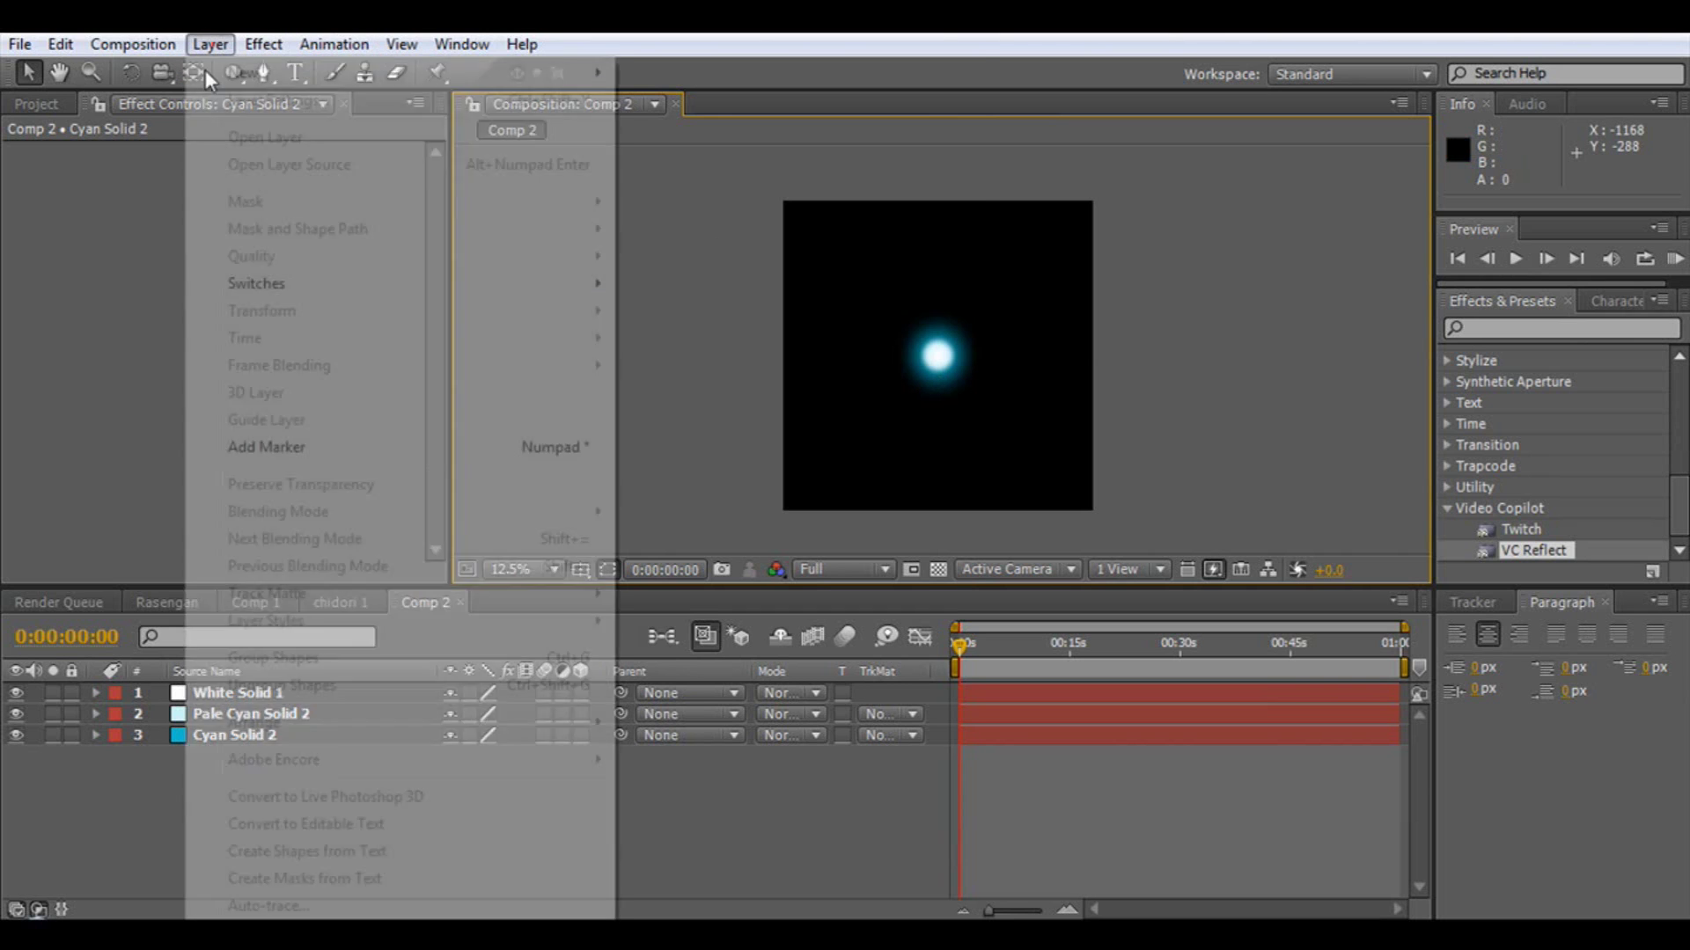
mouse_move(434, 77)
click(660, 98)
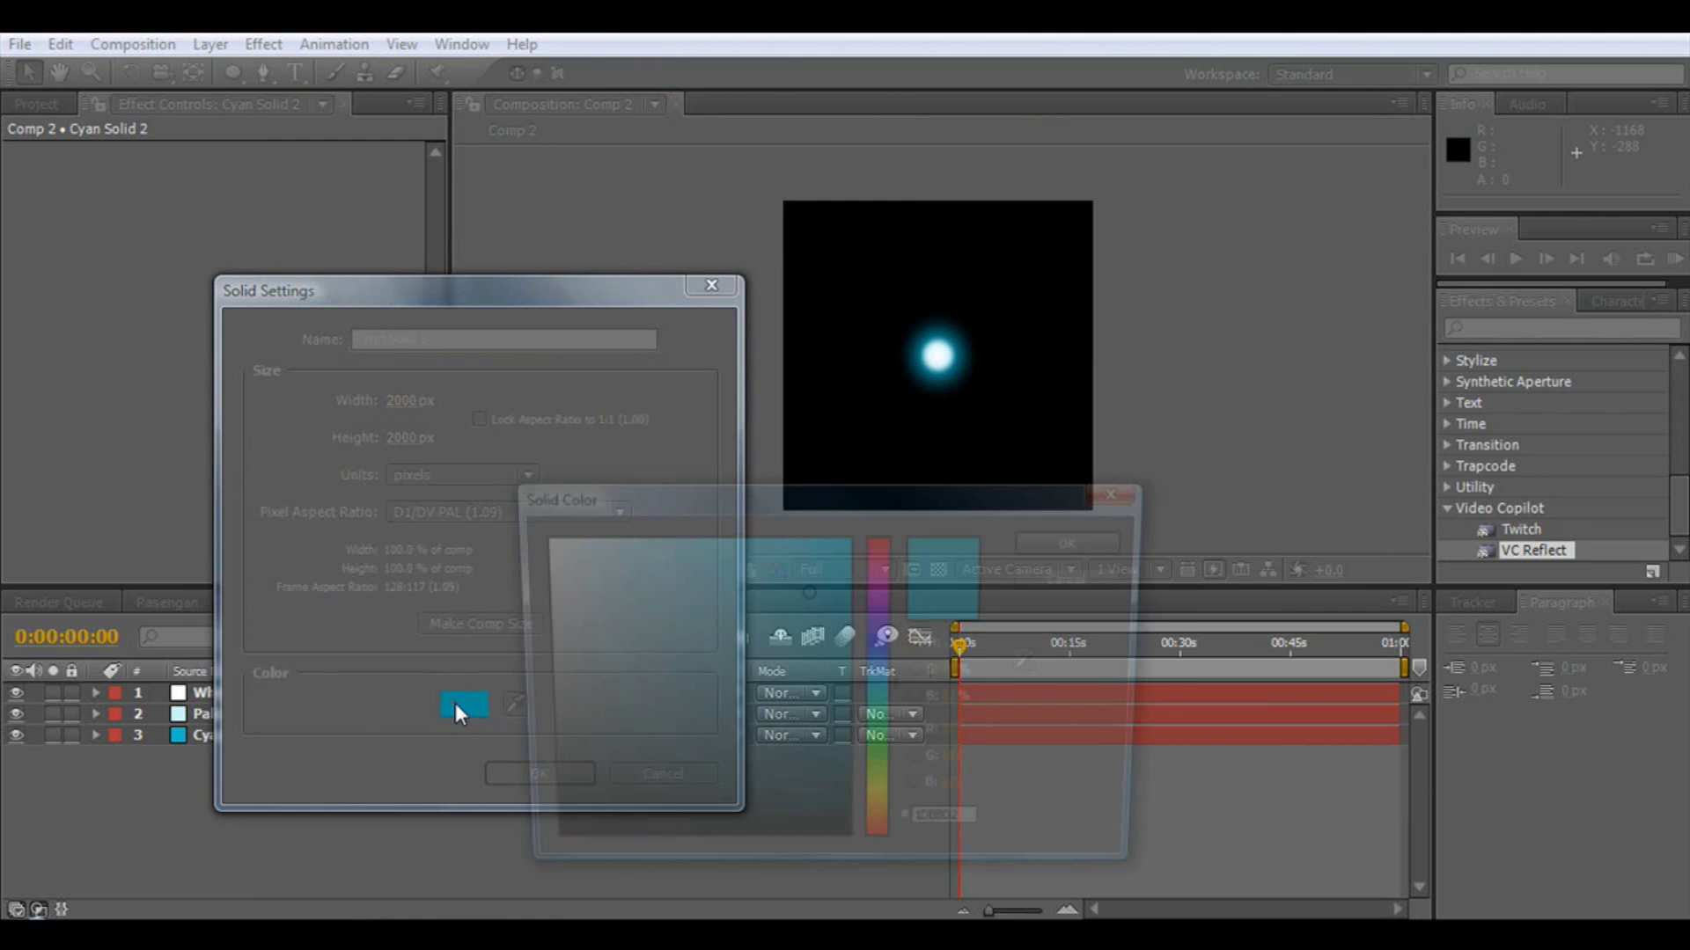
click(456, 704)
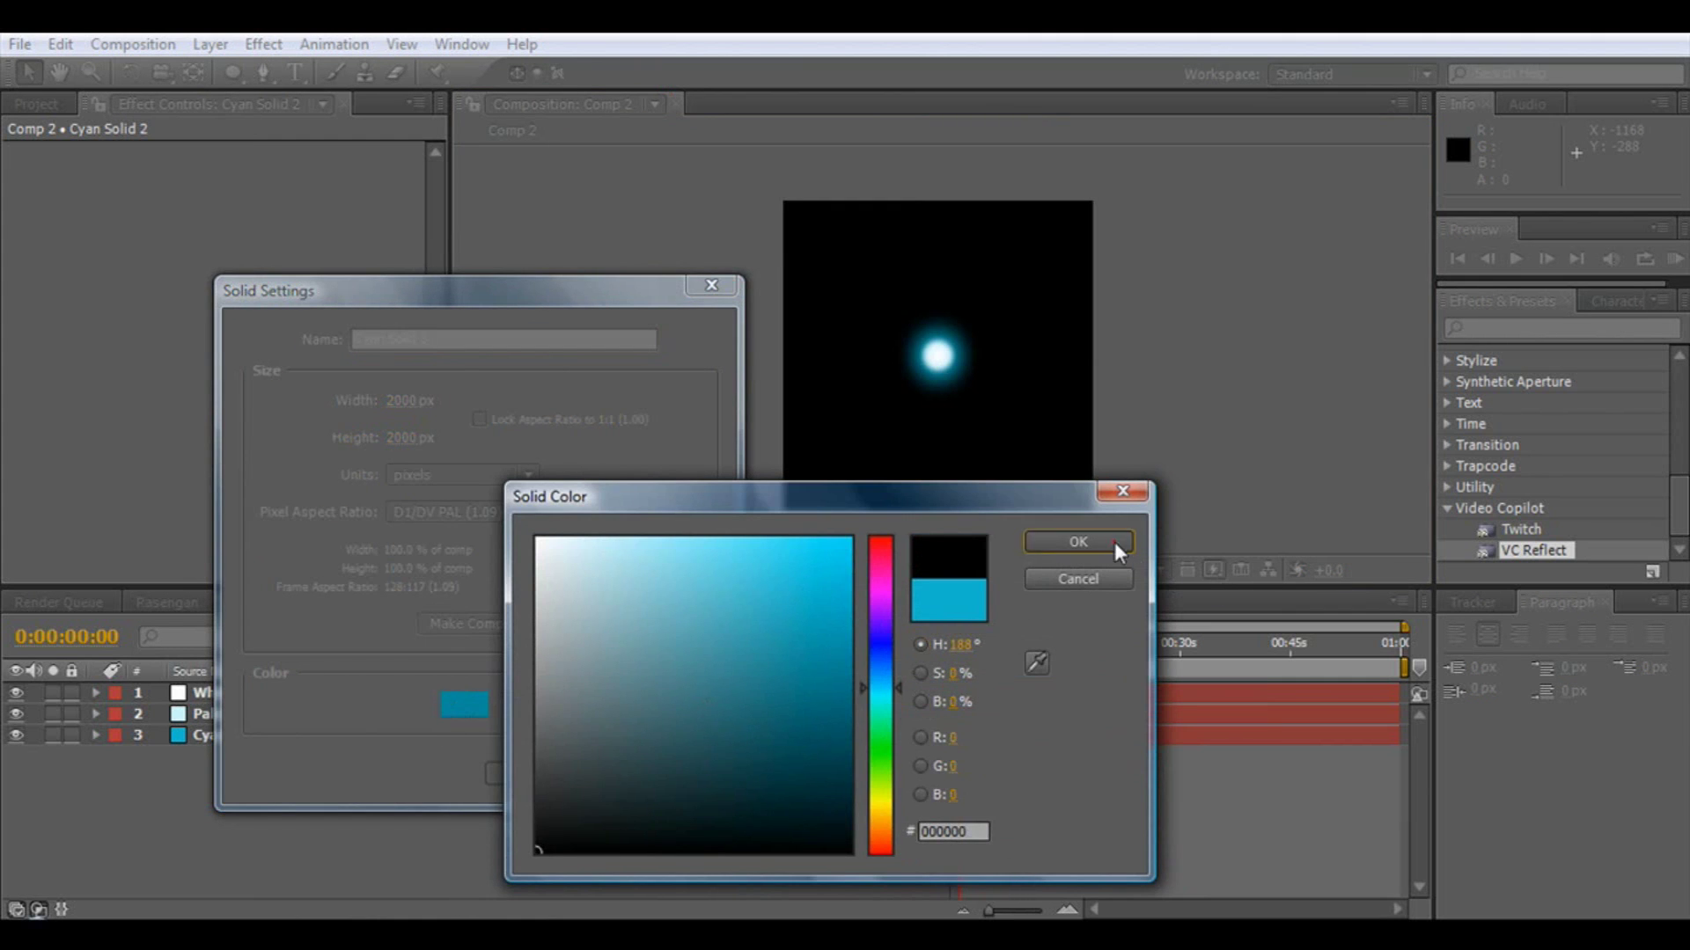
click(1114, 542)
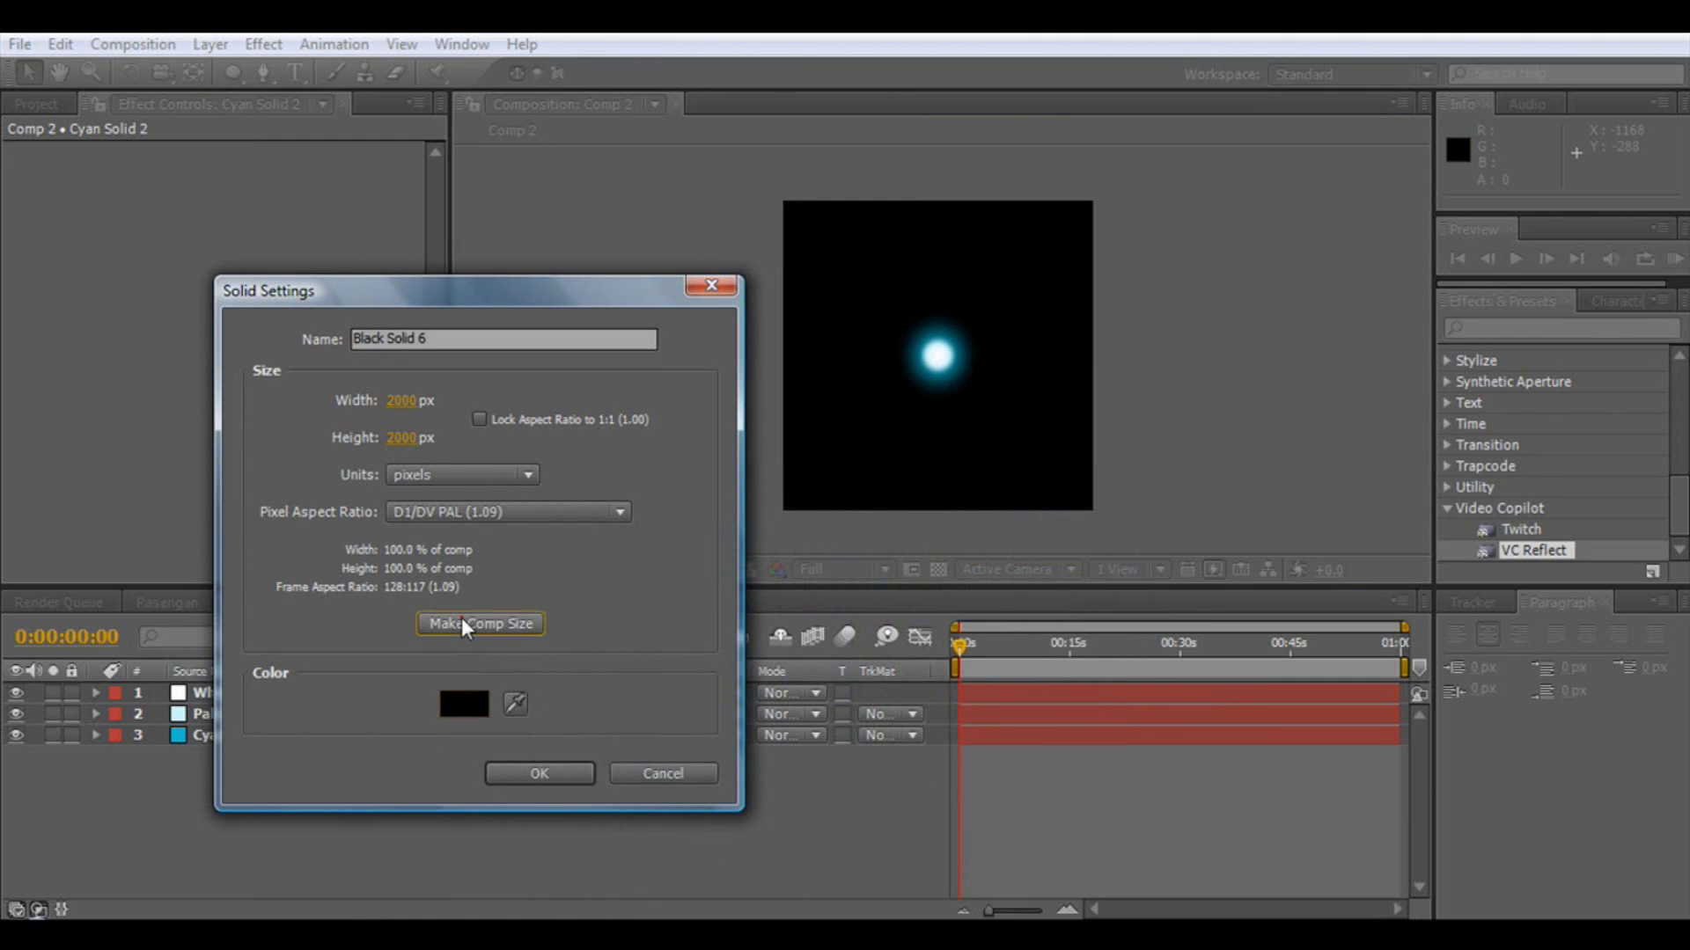
click(525, 772)
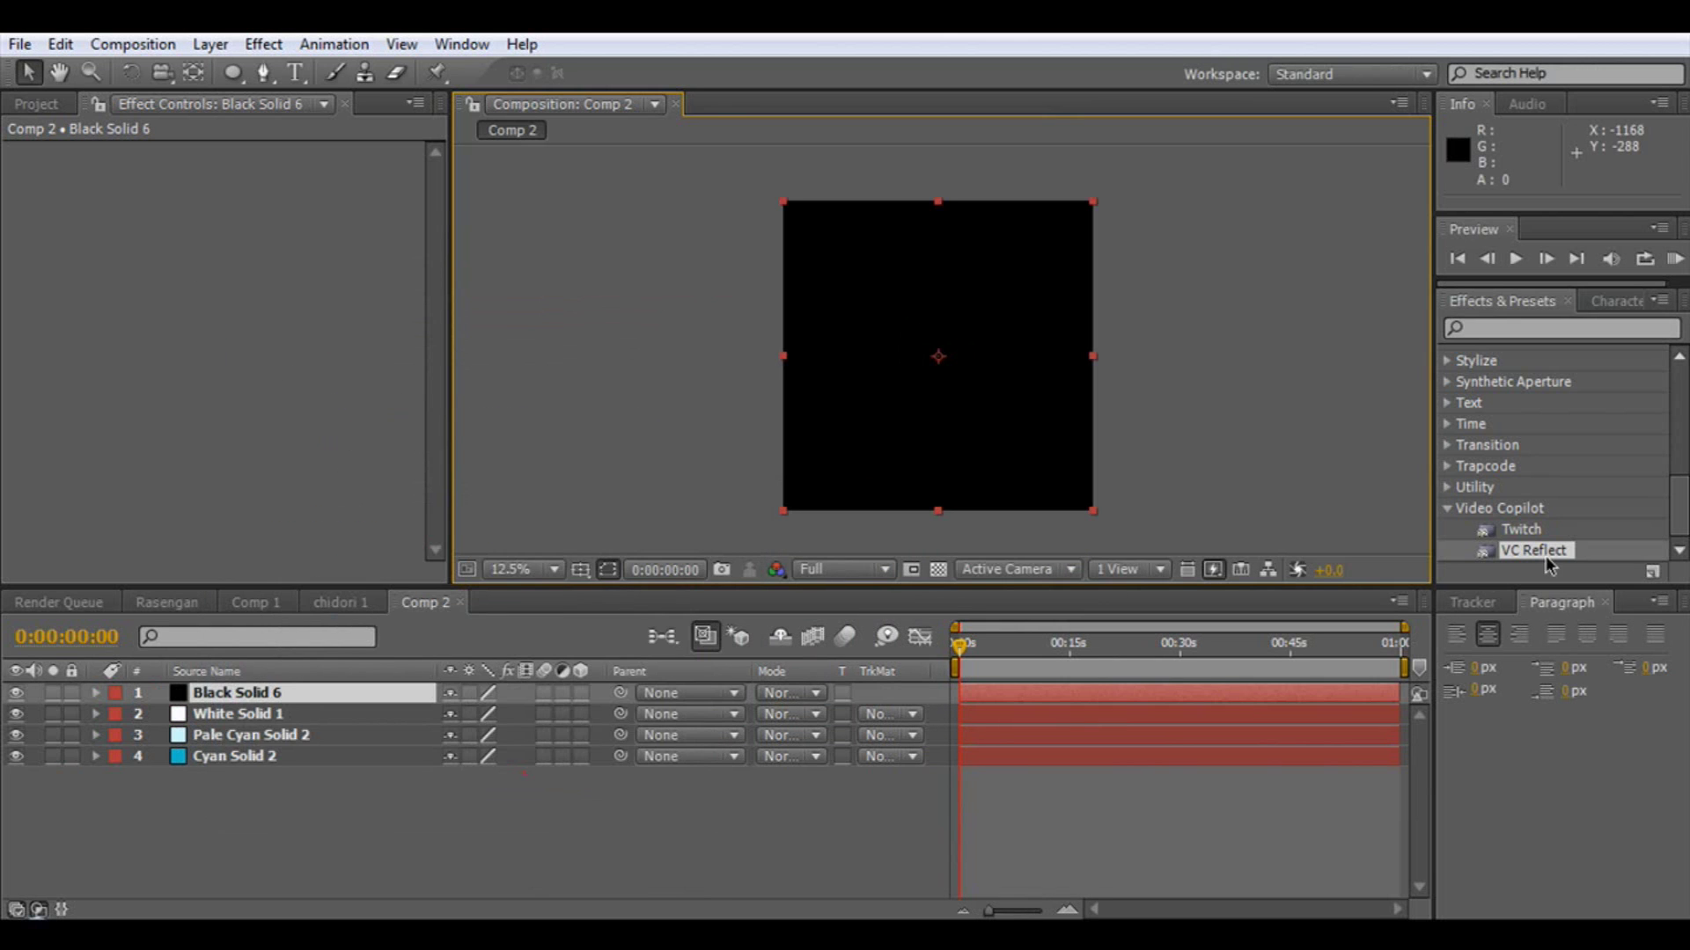
- Search the effects for "lightning" and apply Advanced Lightning to the black solid
click(1449, 508)
scroll(1513, 481, up, 3)
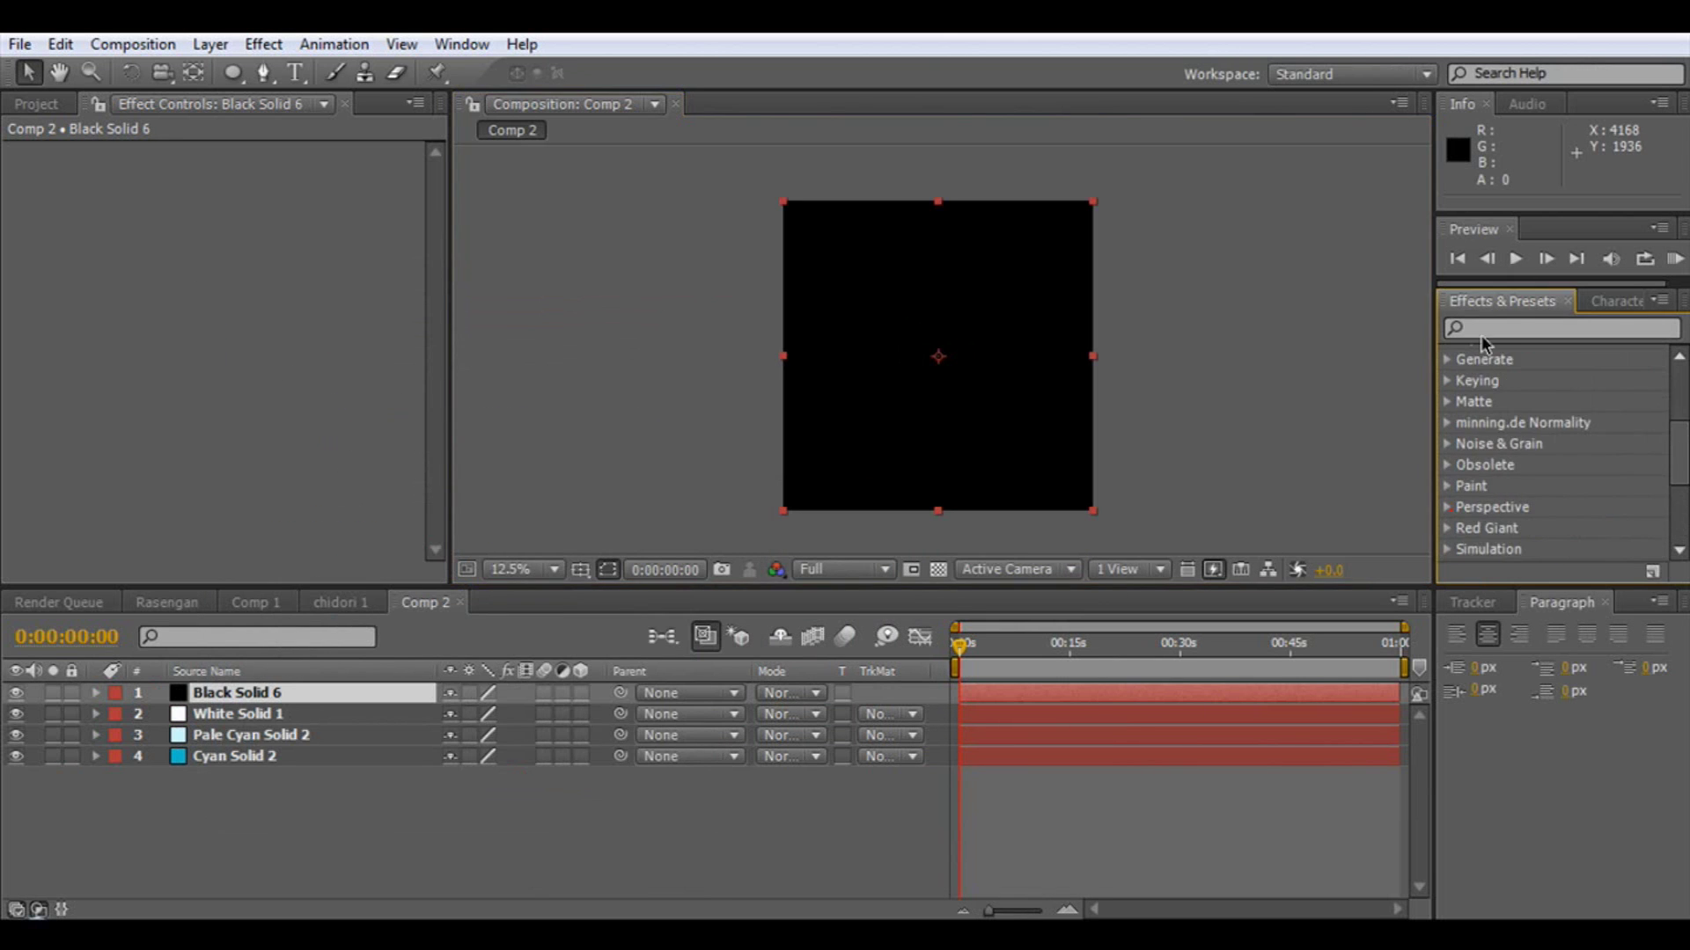
scroll(1487, 382, up, 3)
click(227, 693)
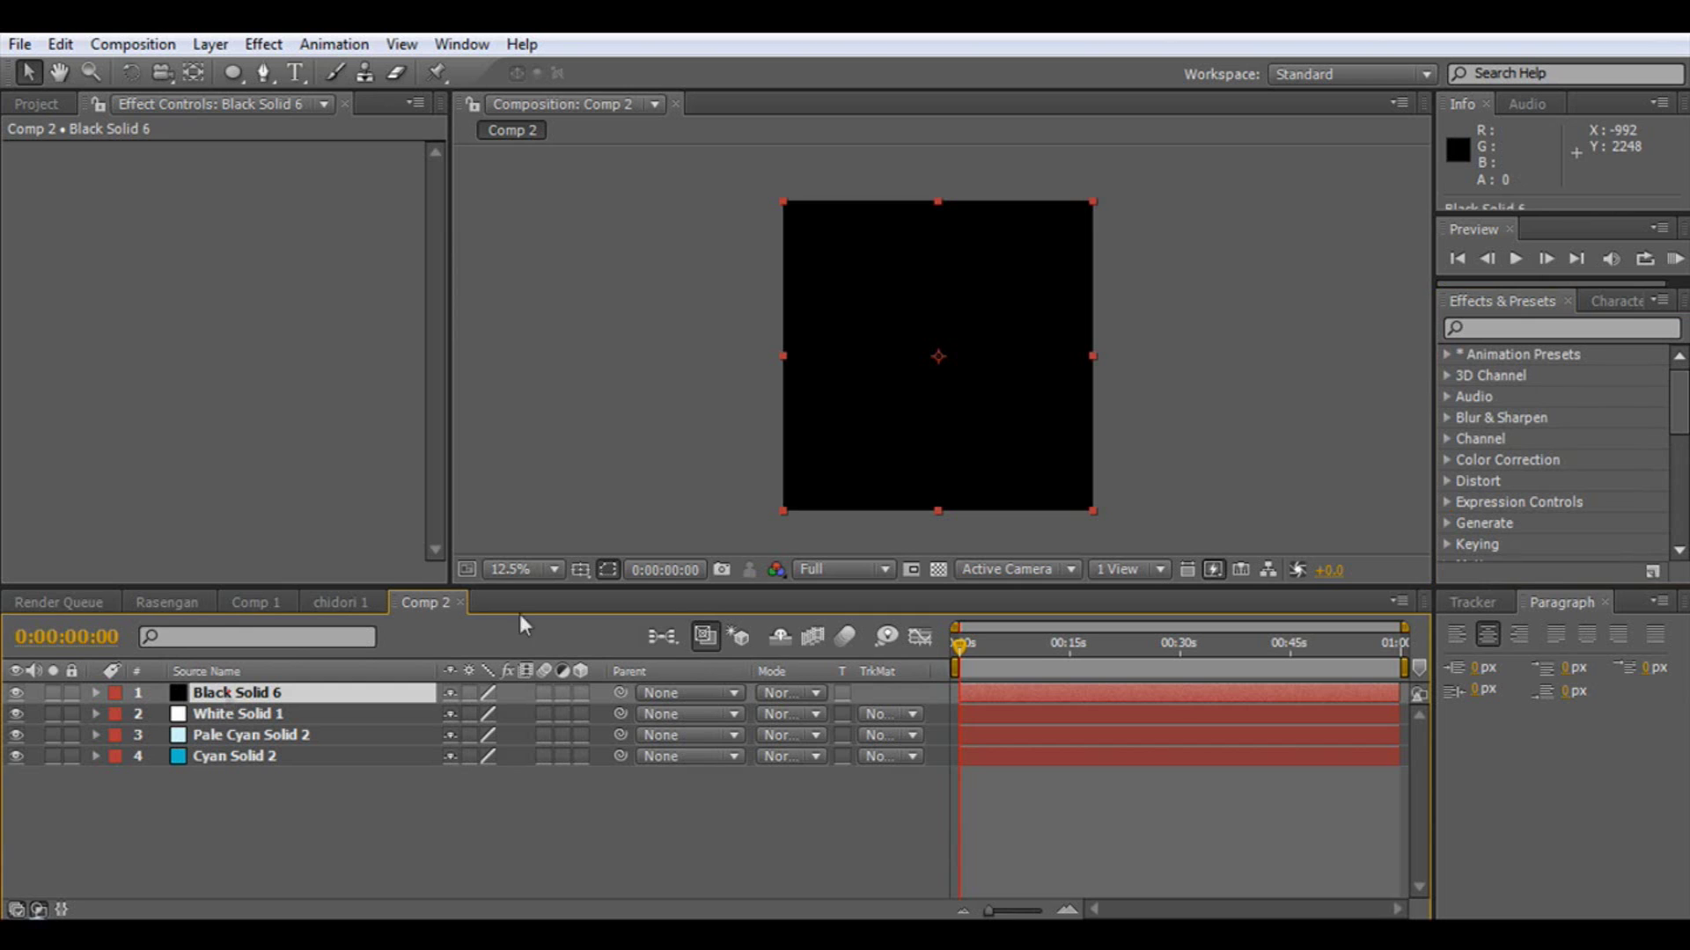
click(1498, 326)
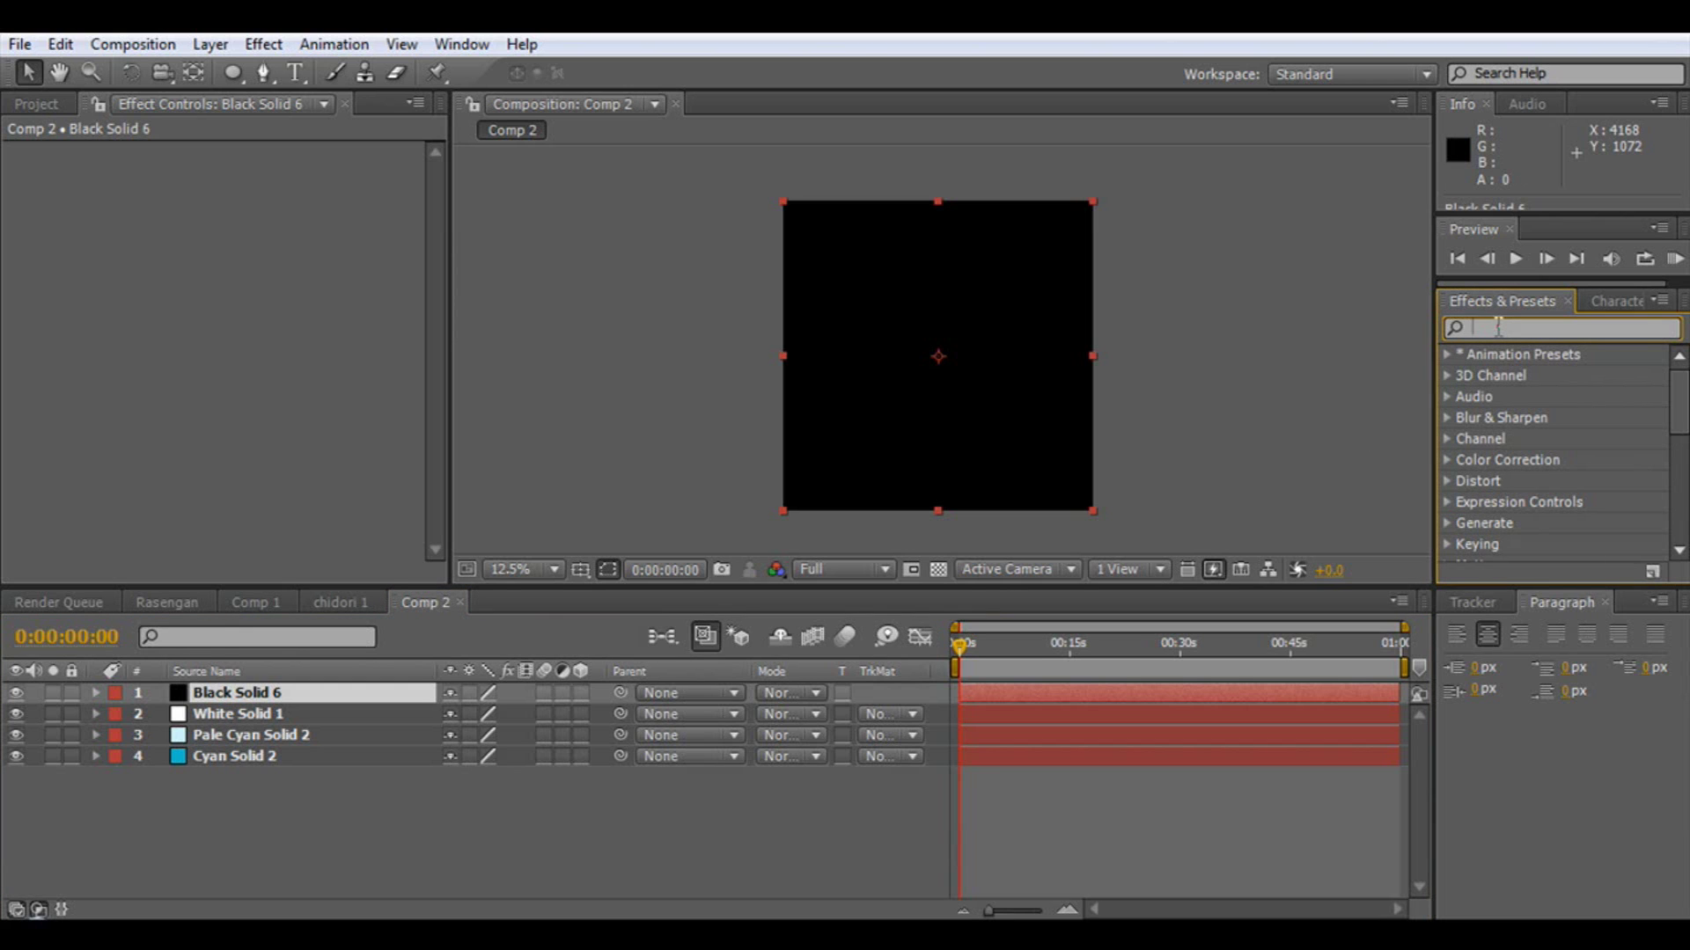
text(light)
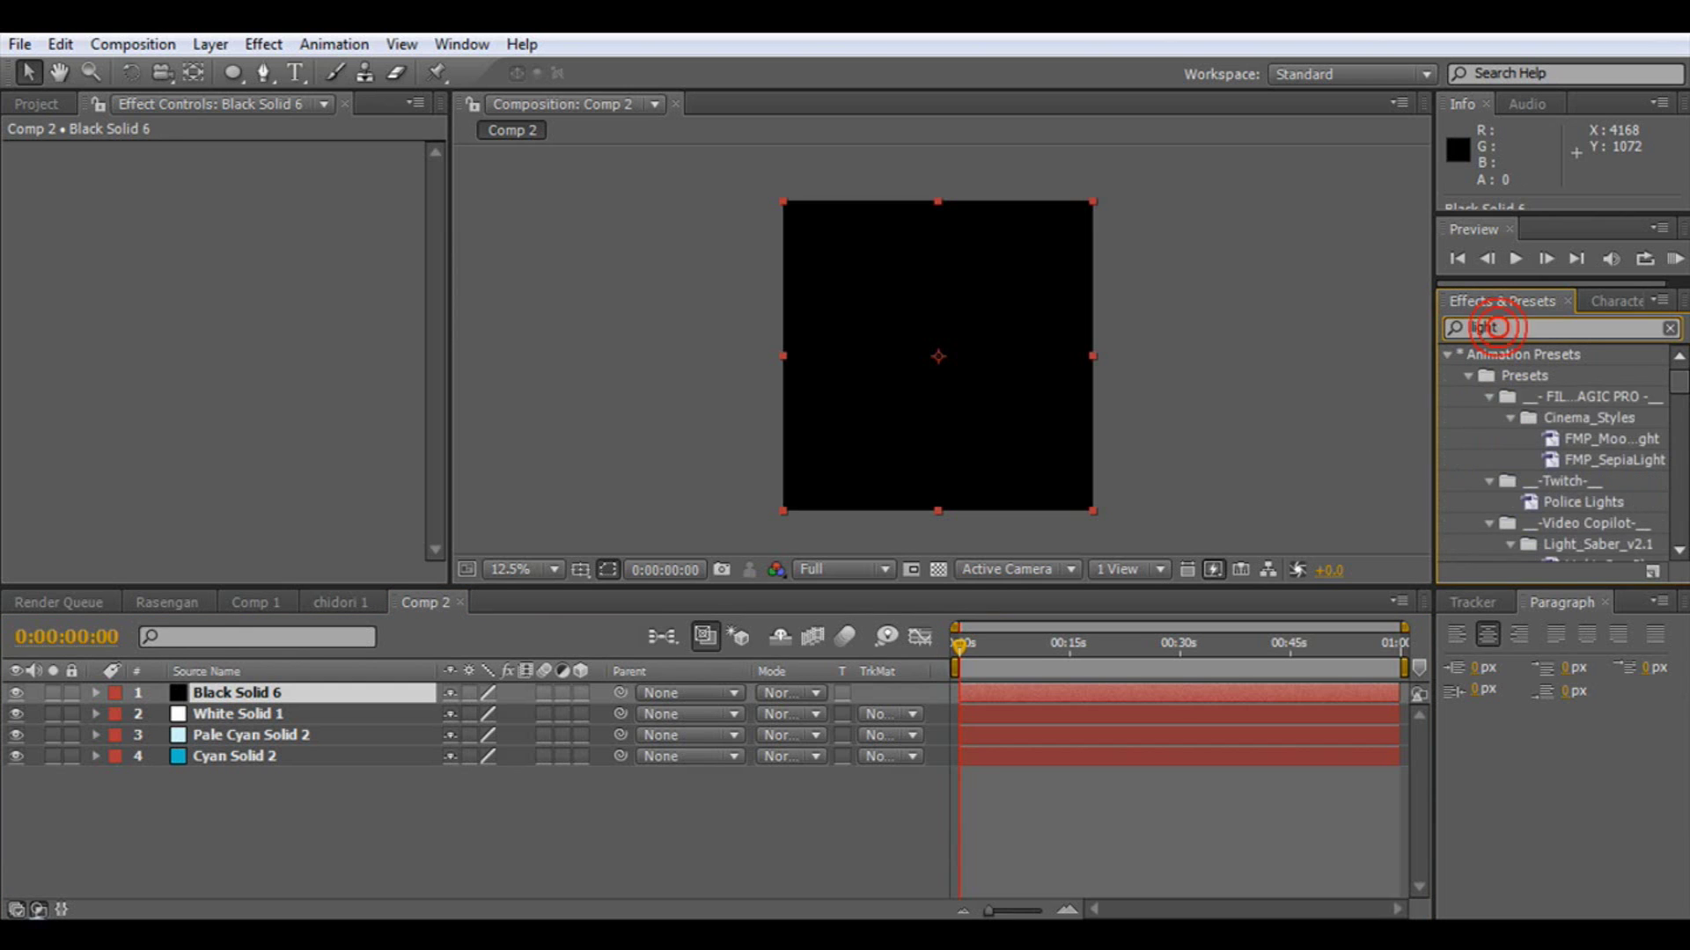
text(ning)
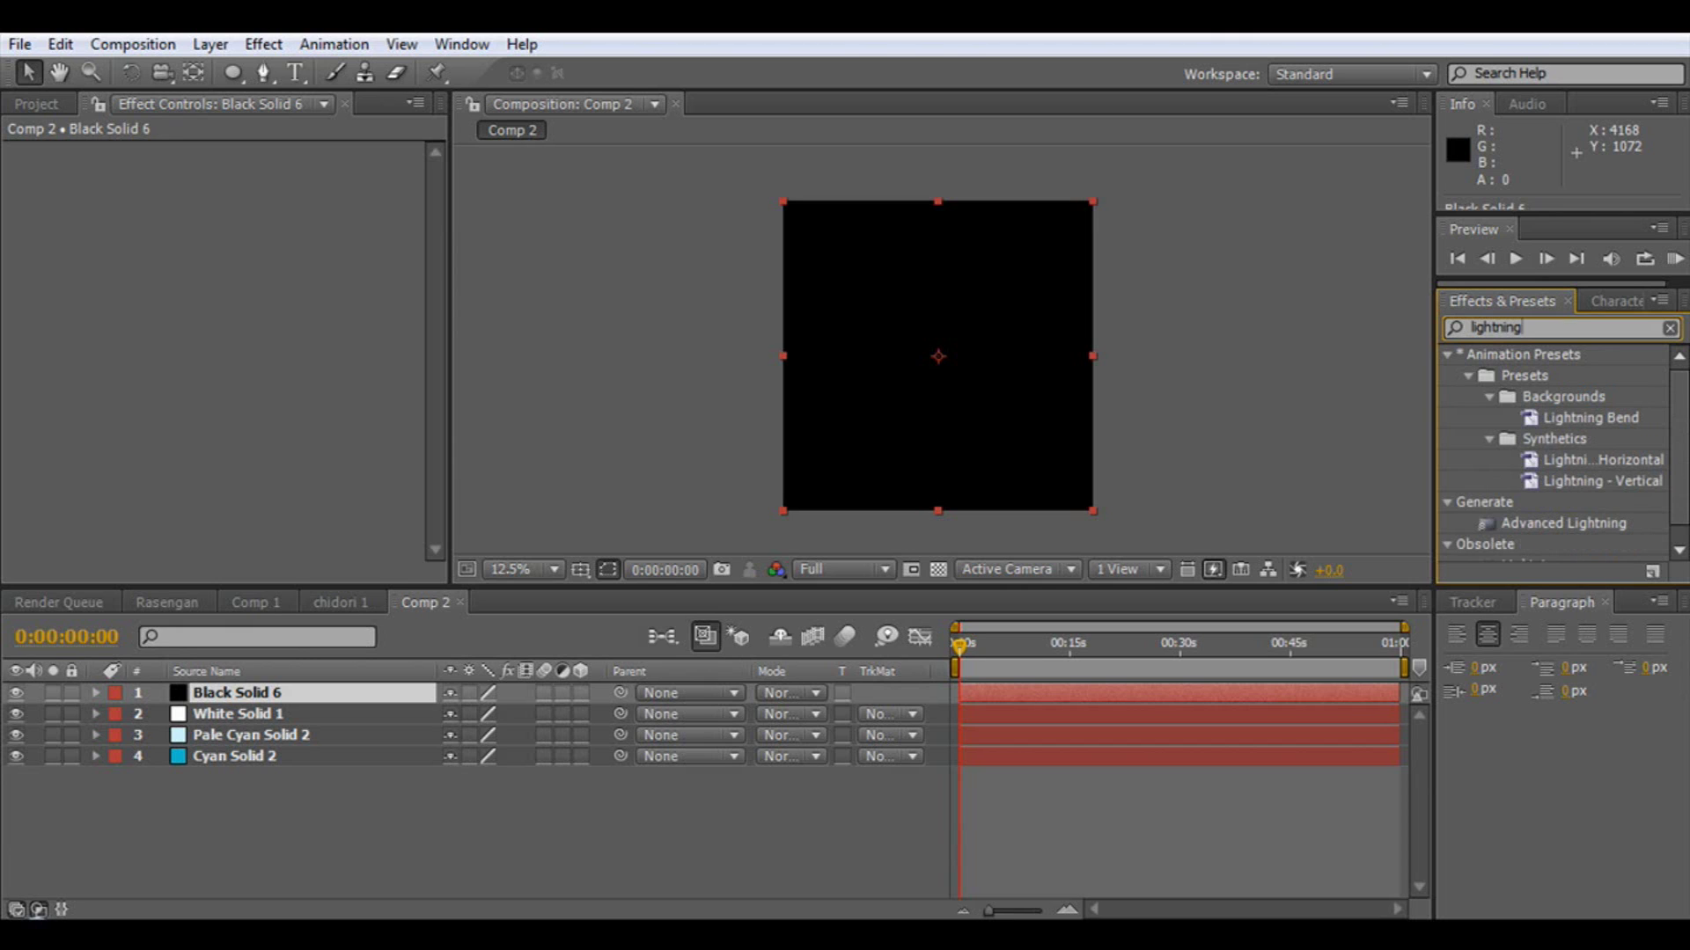
click(1545, 522)
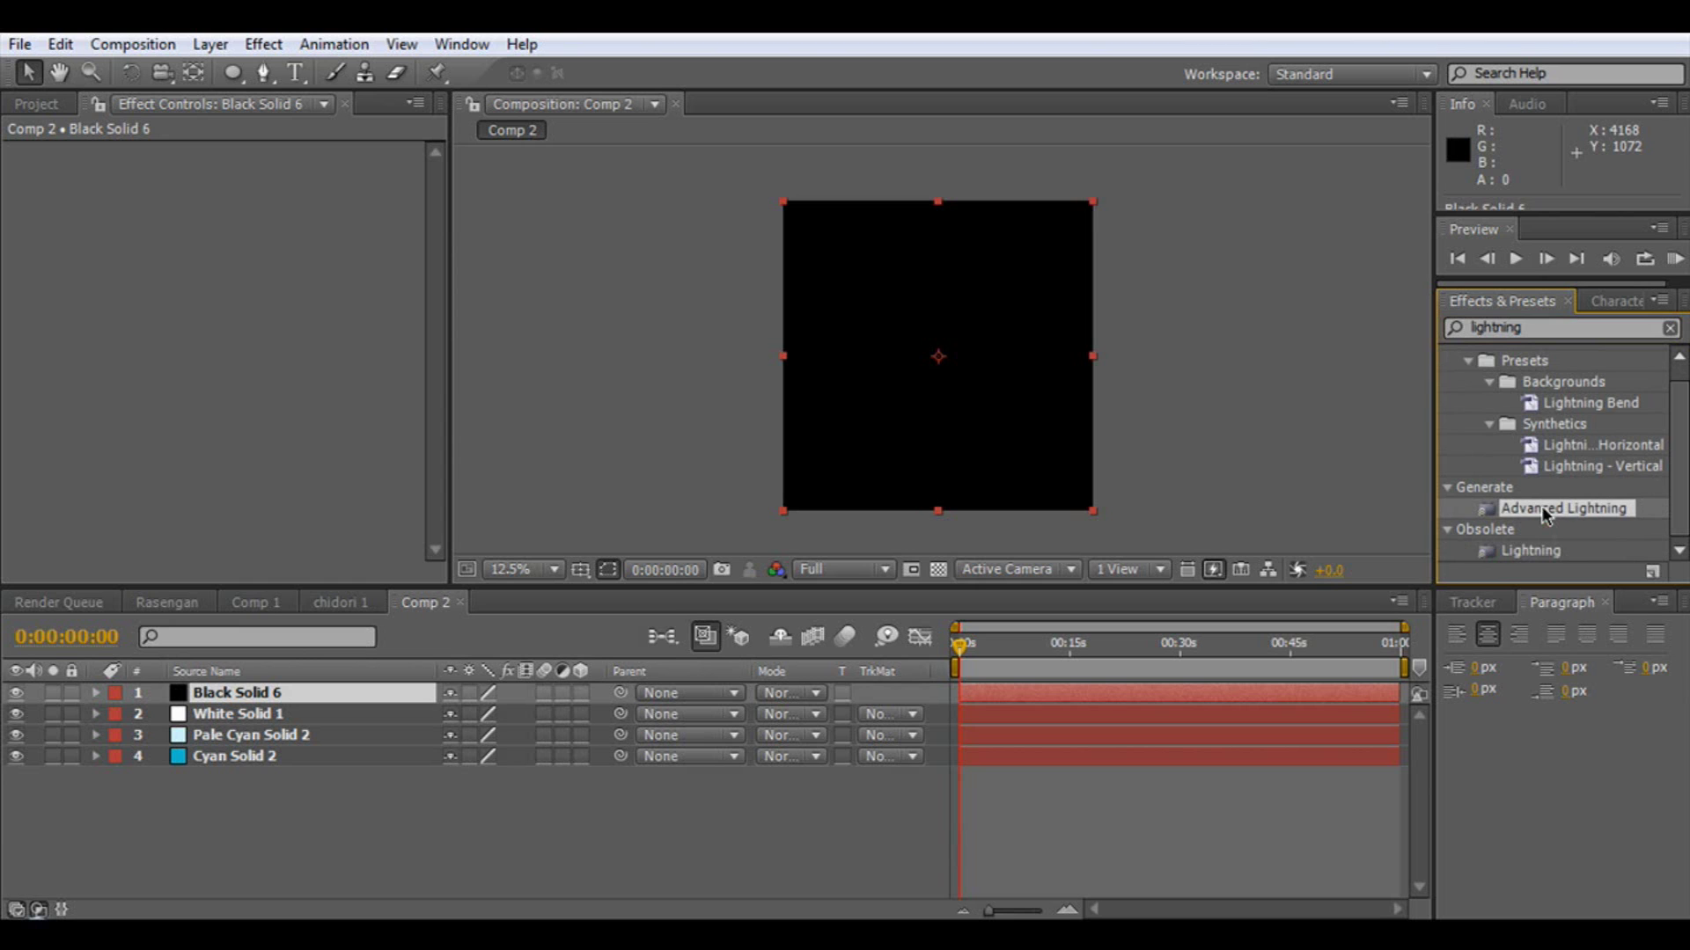
drag(1045, 438, 942, 393)
- Move the lightning's origin to the glow's centre at about 1004, 980 and its direction point to about 1216, 1148
scroll(944, 394, up, 1)
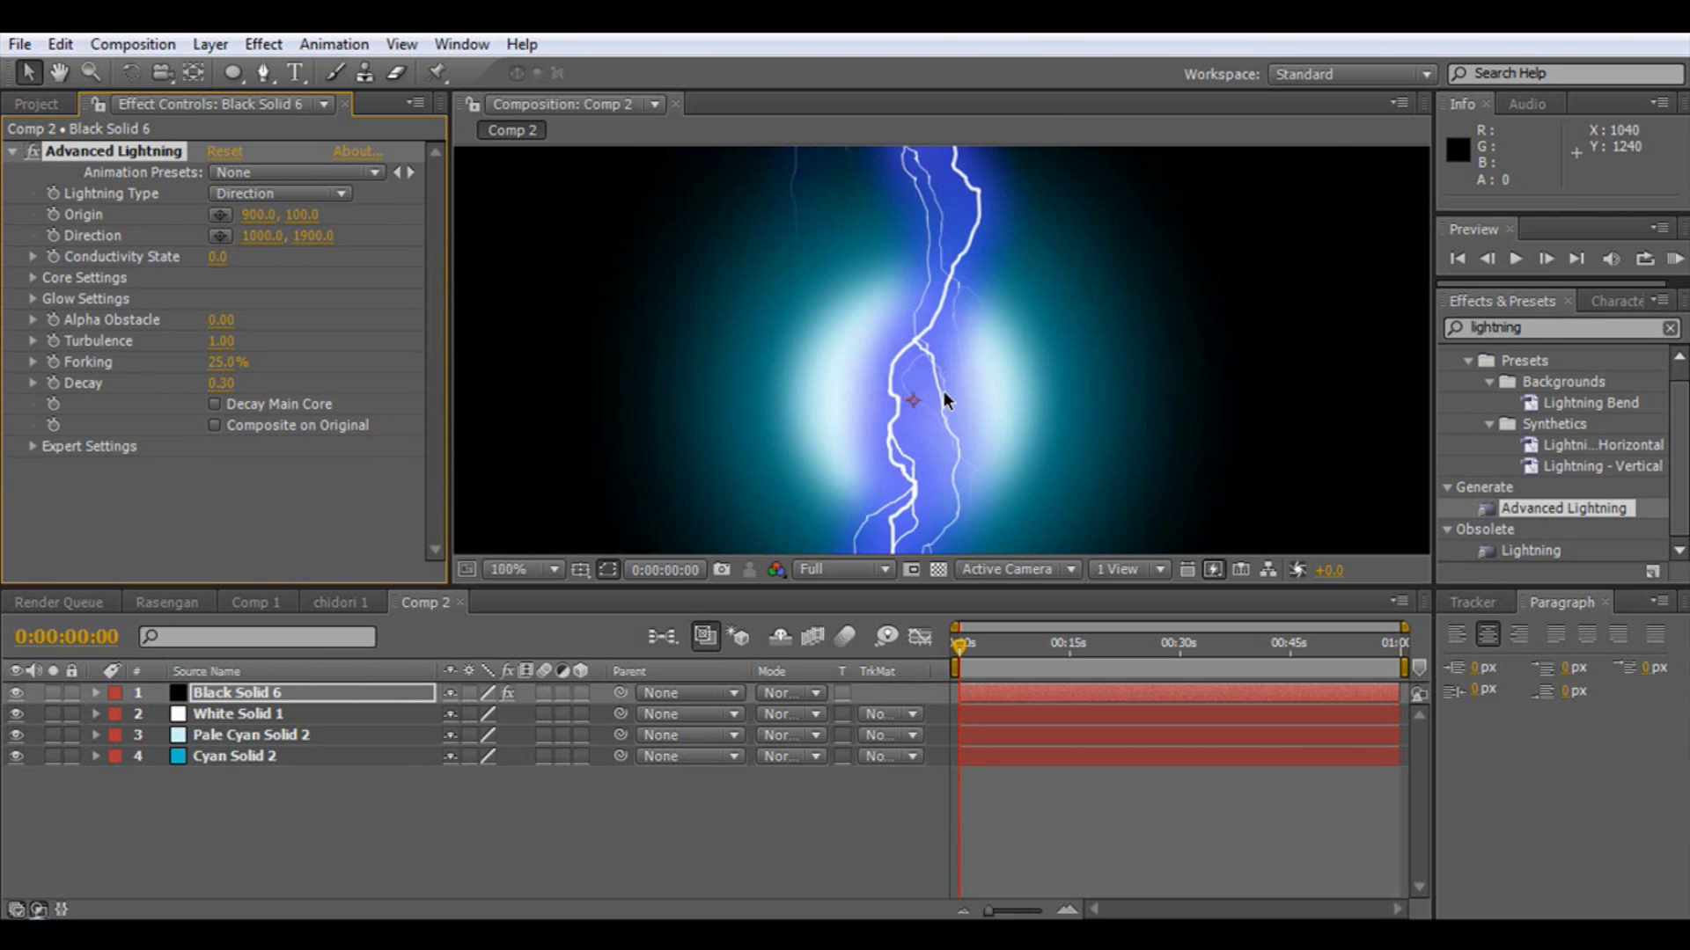
scroll(944, 393, down, 2)
scroll(943, 397, up, 5)
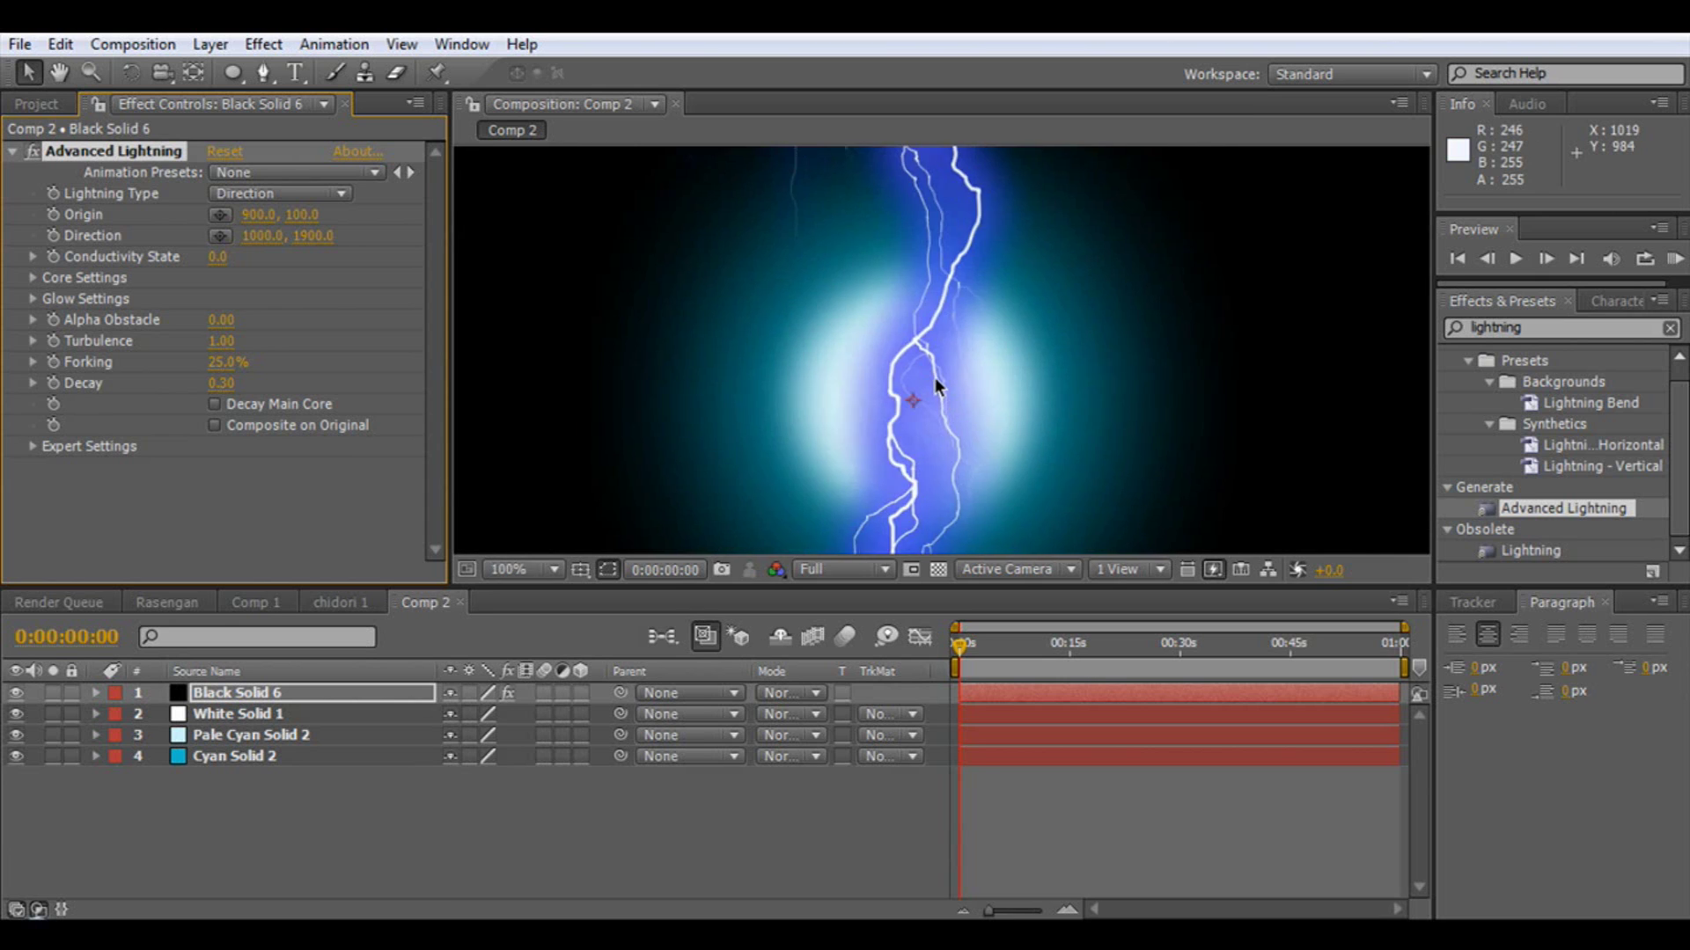
scroll(936, 377, down, 4)
drag(923, 217, 938, 355)
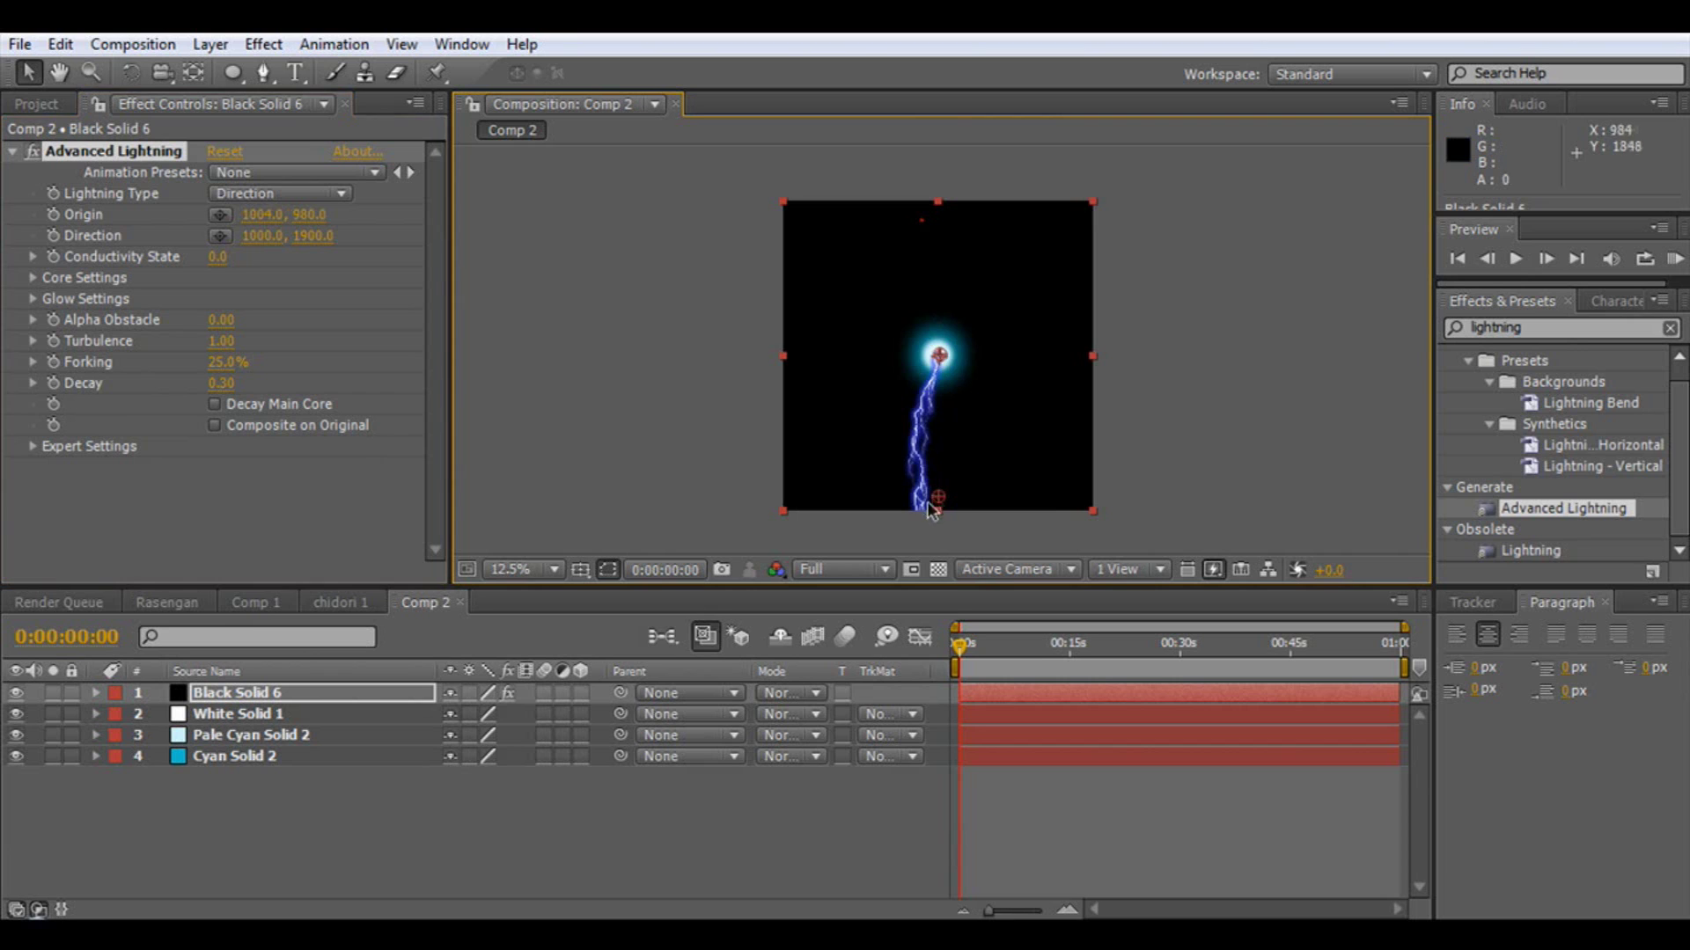
drag(940, 505, 973, 388)
scroll(972, 387, up, 1)
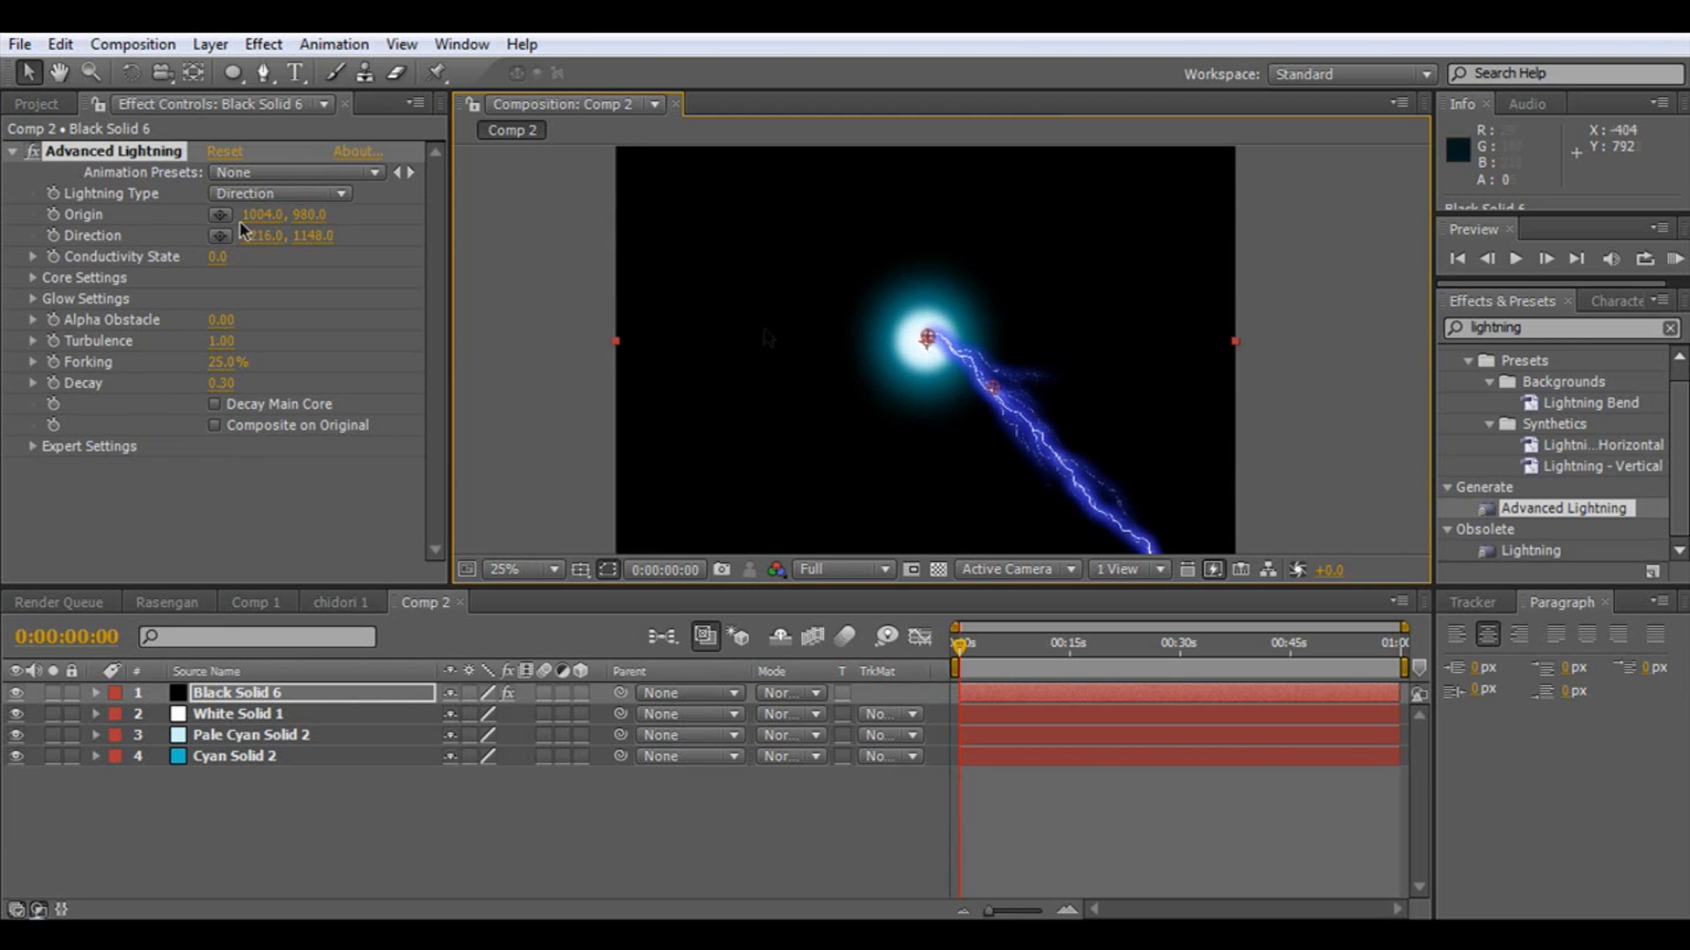
- Set the lightning type to Anywhere and its decay to 0.34, with the outer radius point at about 666, 902
click(263, 195)
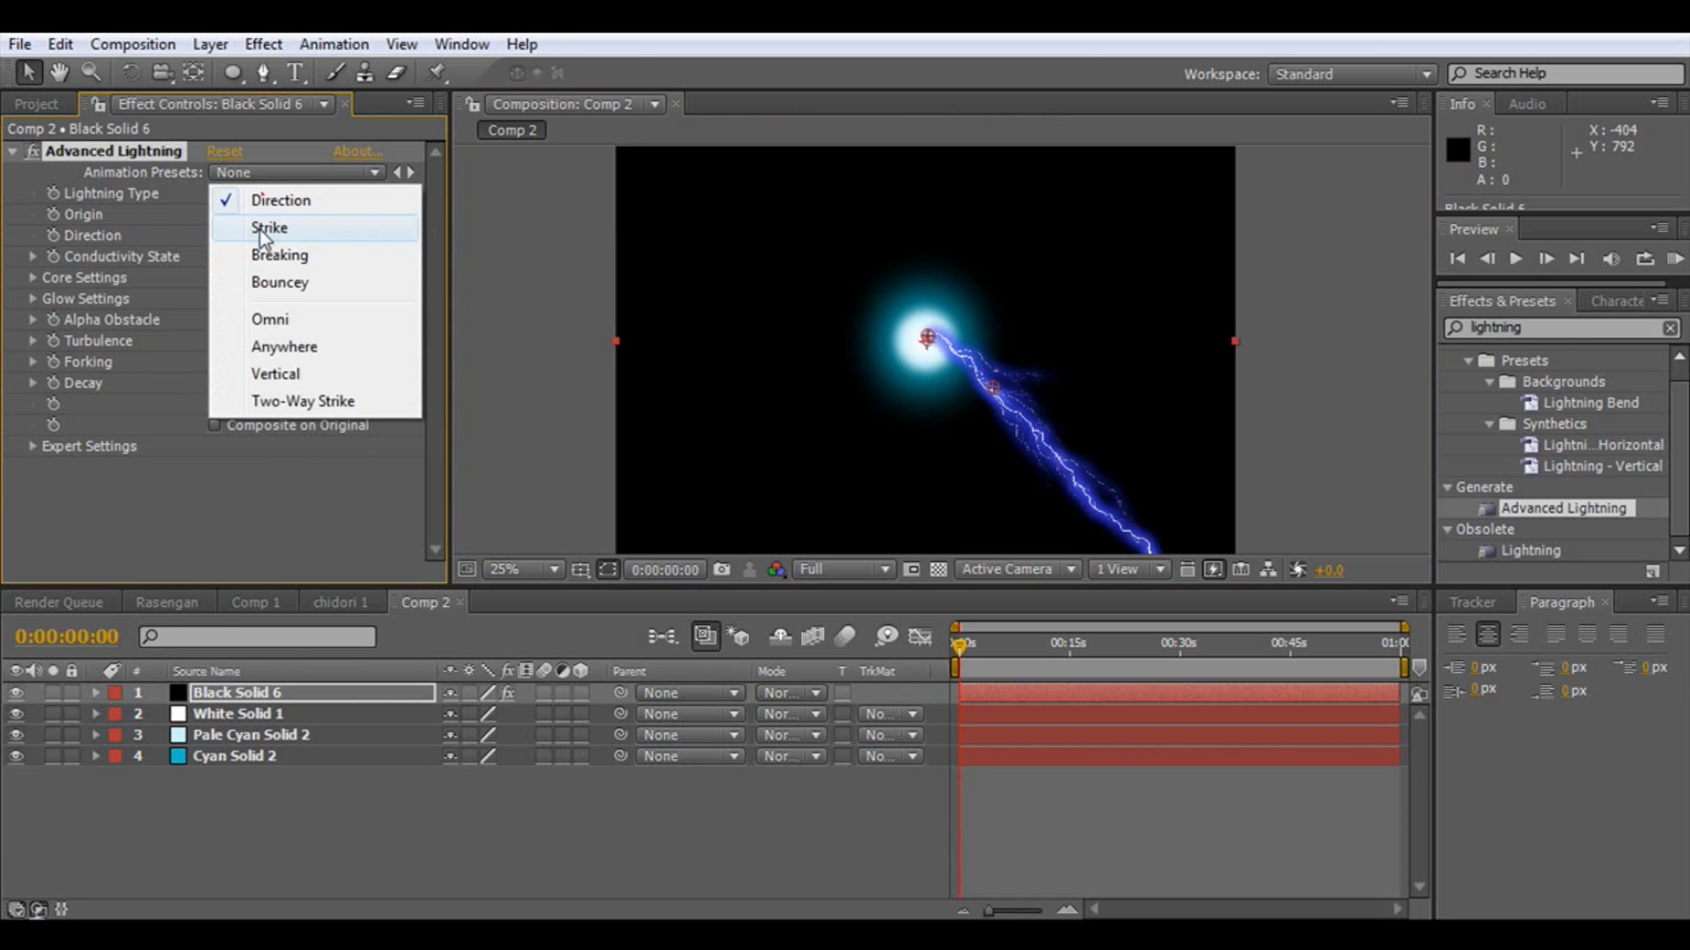
click(264, 226)
click(1010, 403)
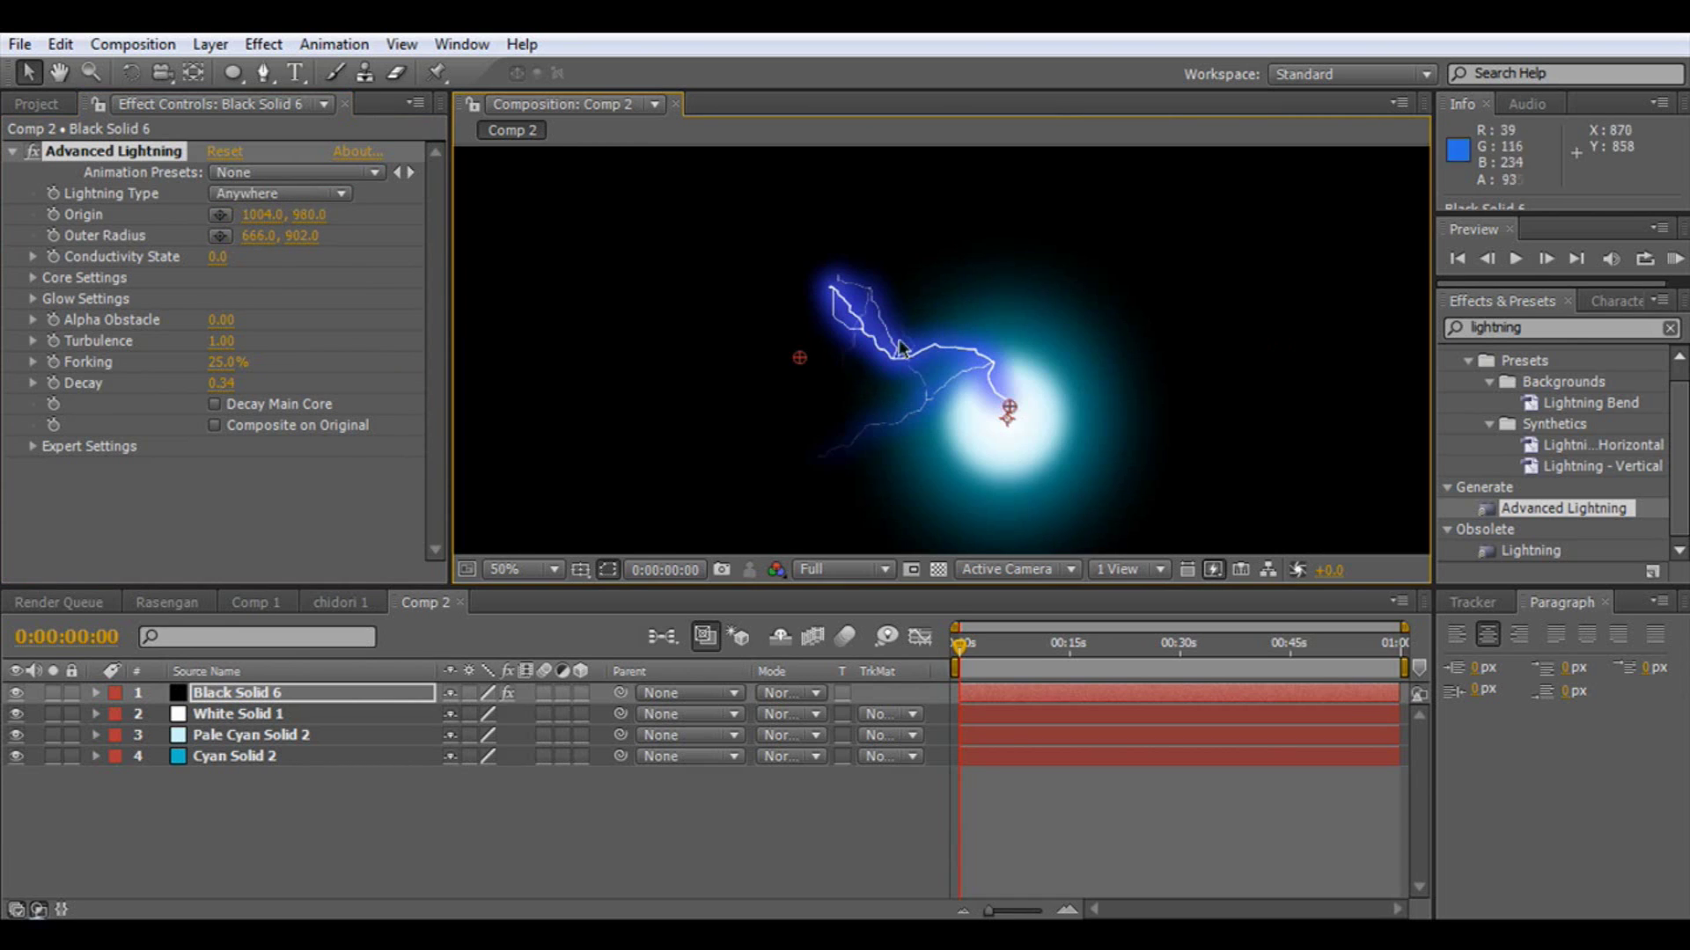
- Move the lightning's outer radius point up to about 682, 706 and try varying the Conductivity State
scroll(906, 351, down, 2)
scroll(880, 357, up, 1)
drag(871, 357, 876, 294)
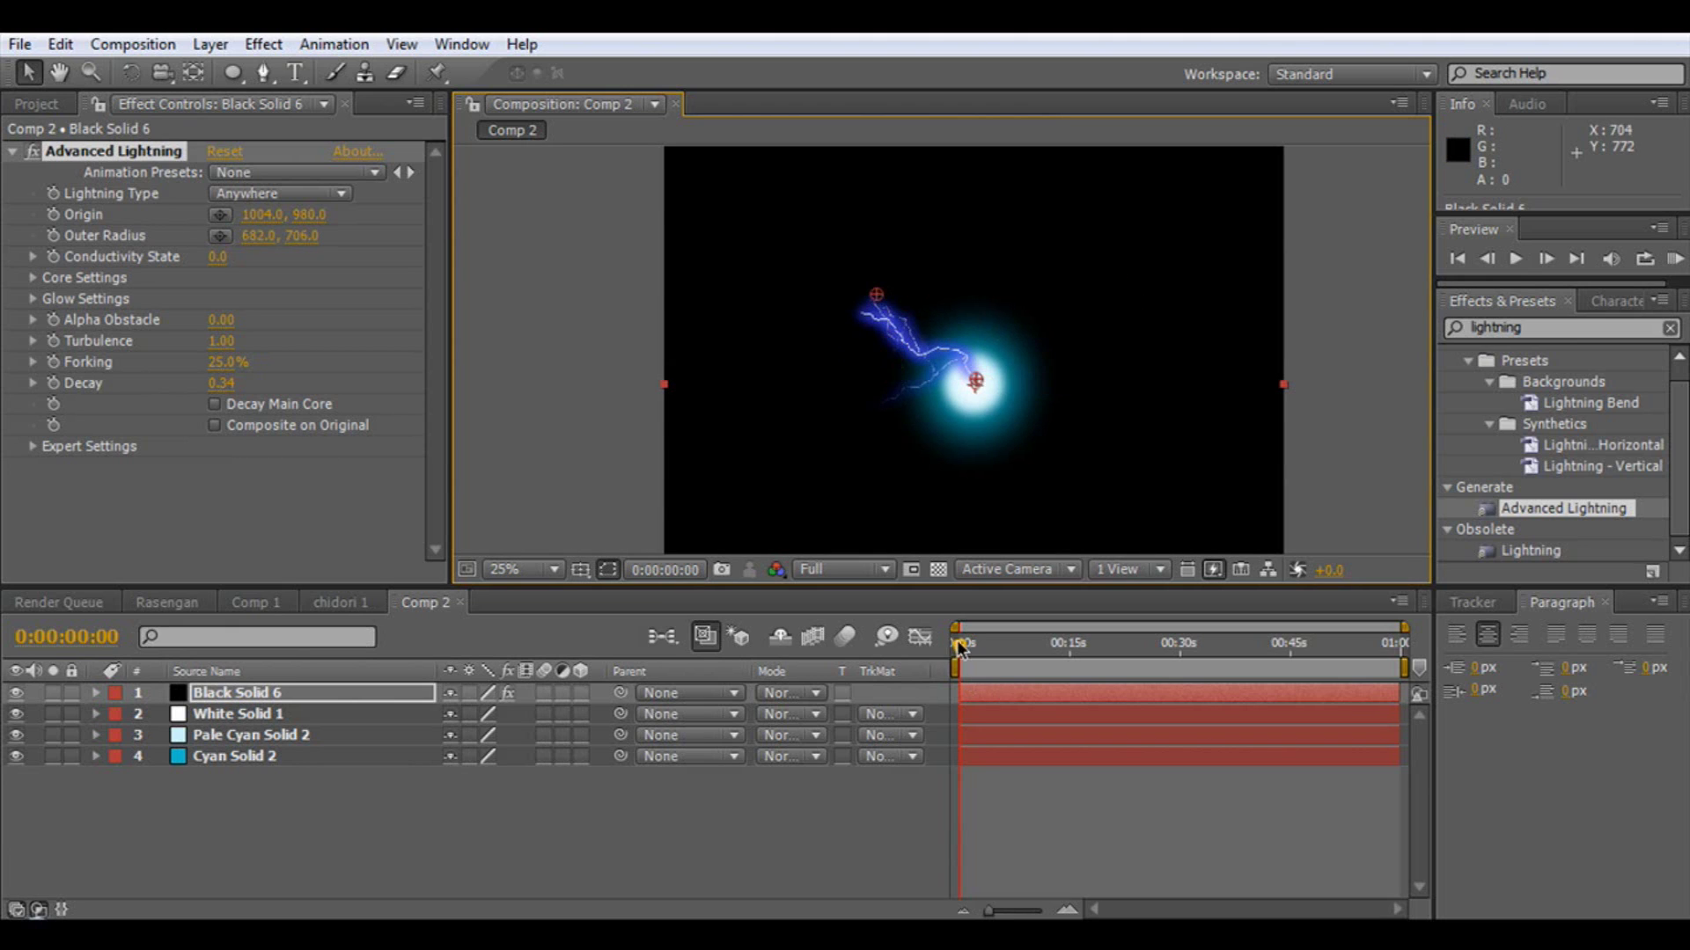
drag(227, 258, 192, 262)
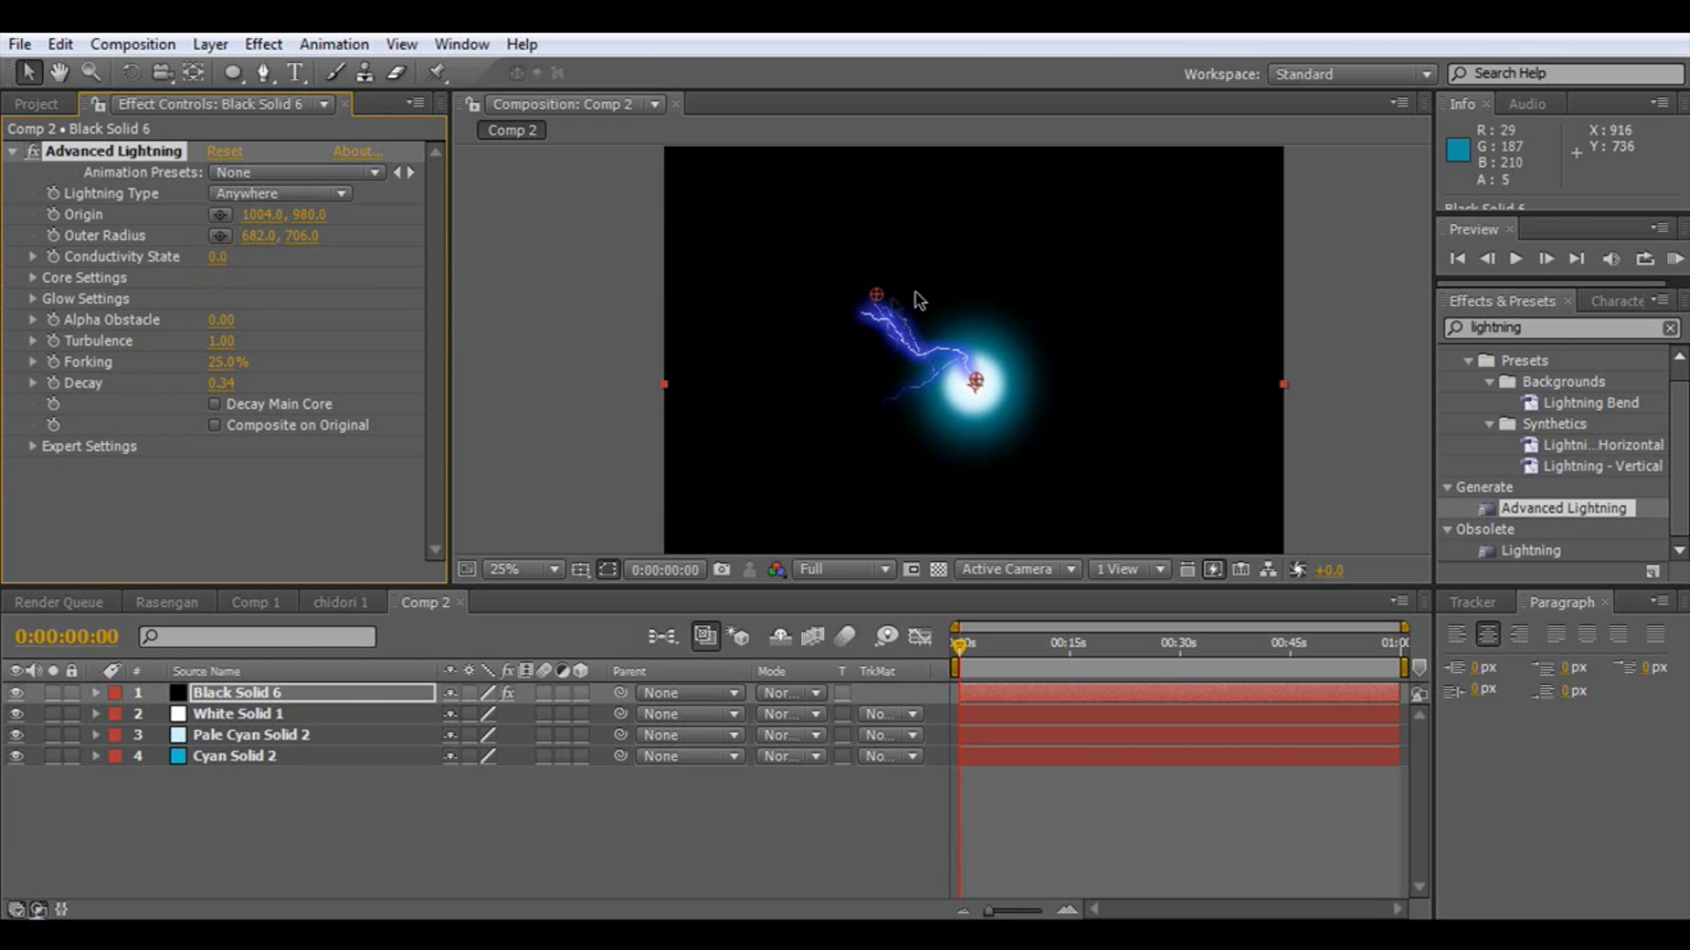
- Move the lightning's outer radius point to about 714, 726 and examine the bolt close up
drag(877, 294, 880, 299)
scroll(932, 349, up, 4)
scroll(932, 403, down, 2)
scroll(910, 389, up, 2)
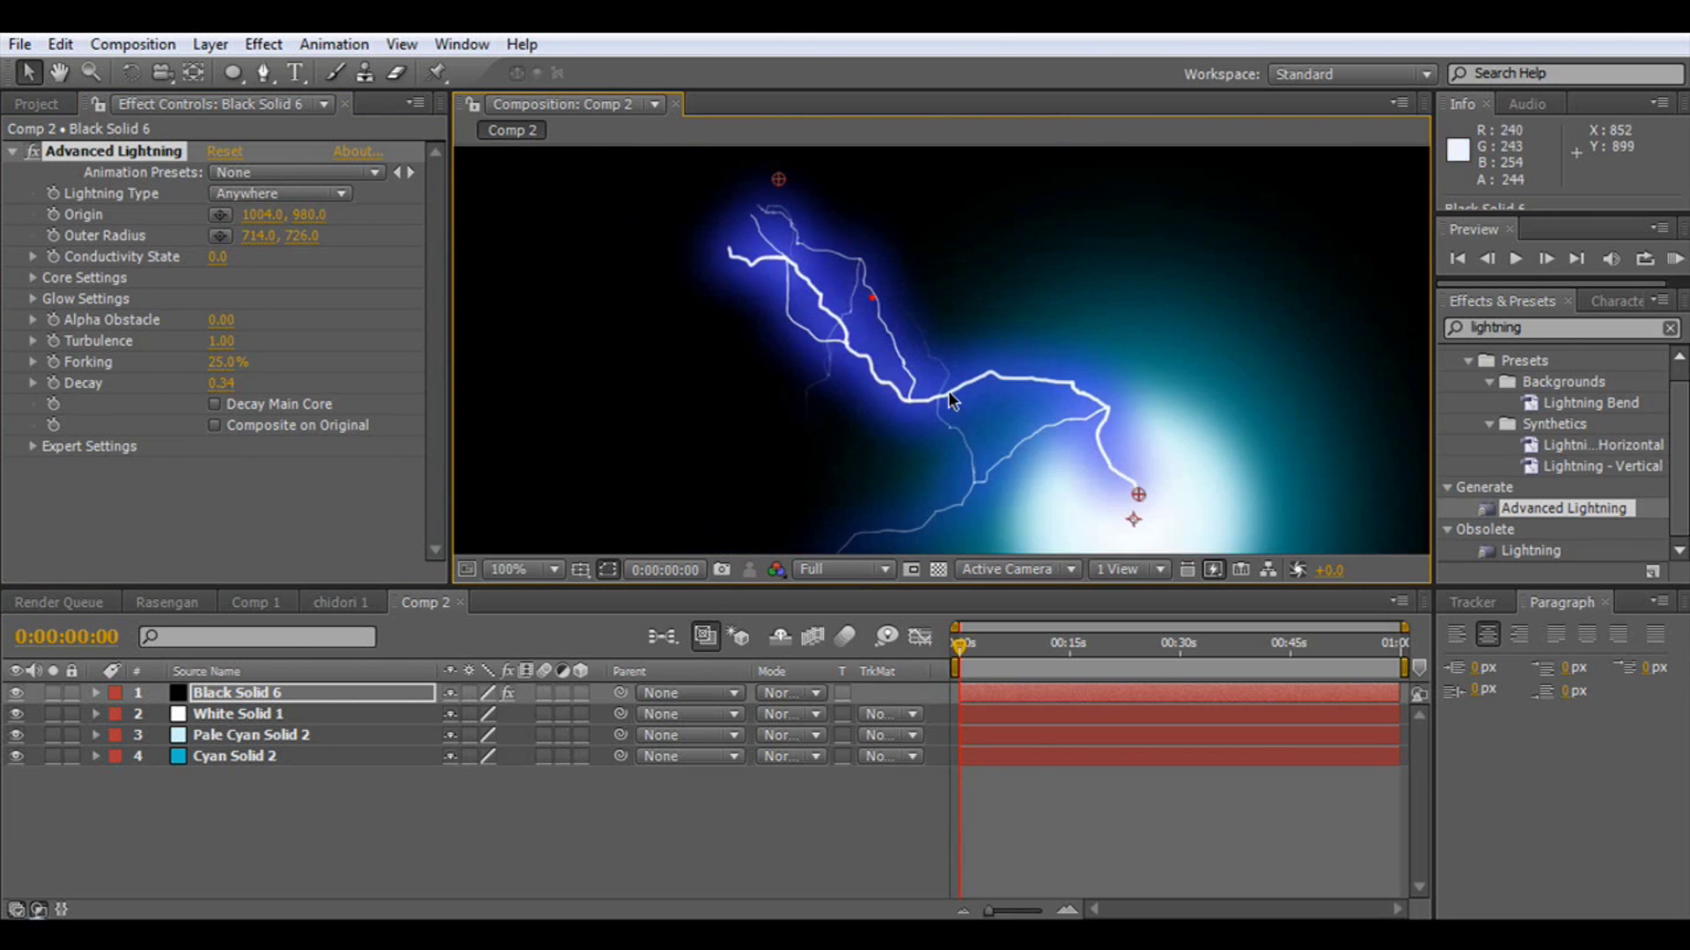
scroll(945, 380, up, 2)
drag(942, 378, 759, 251)
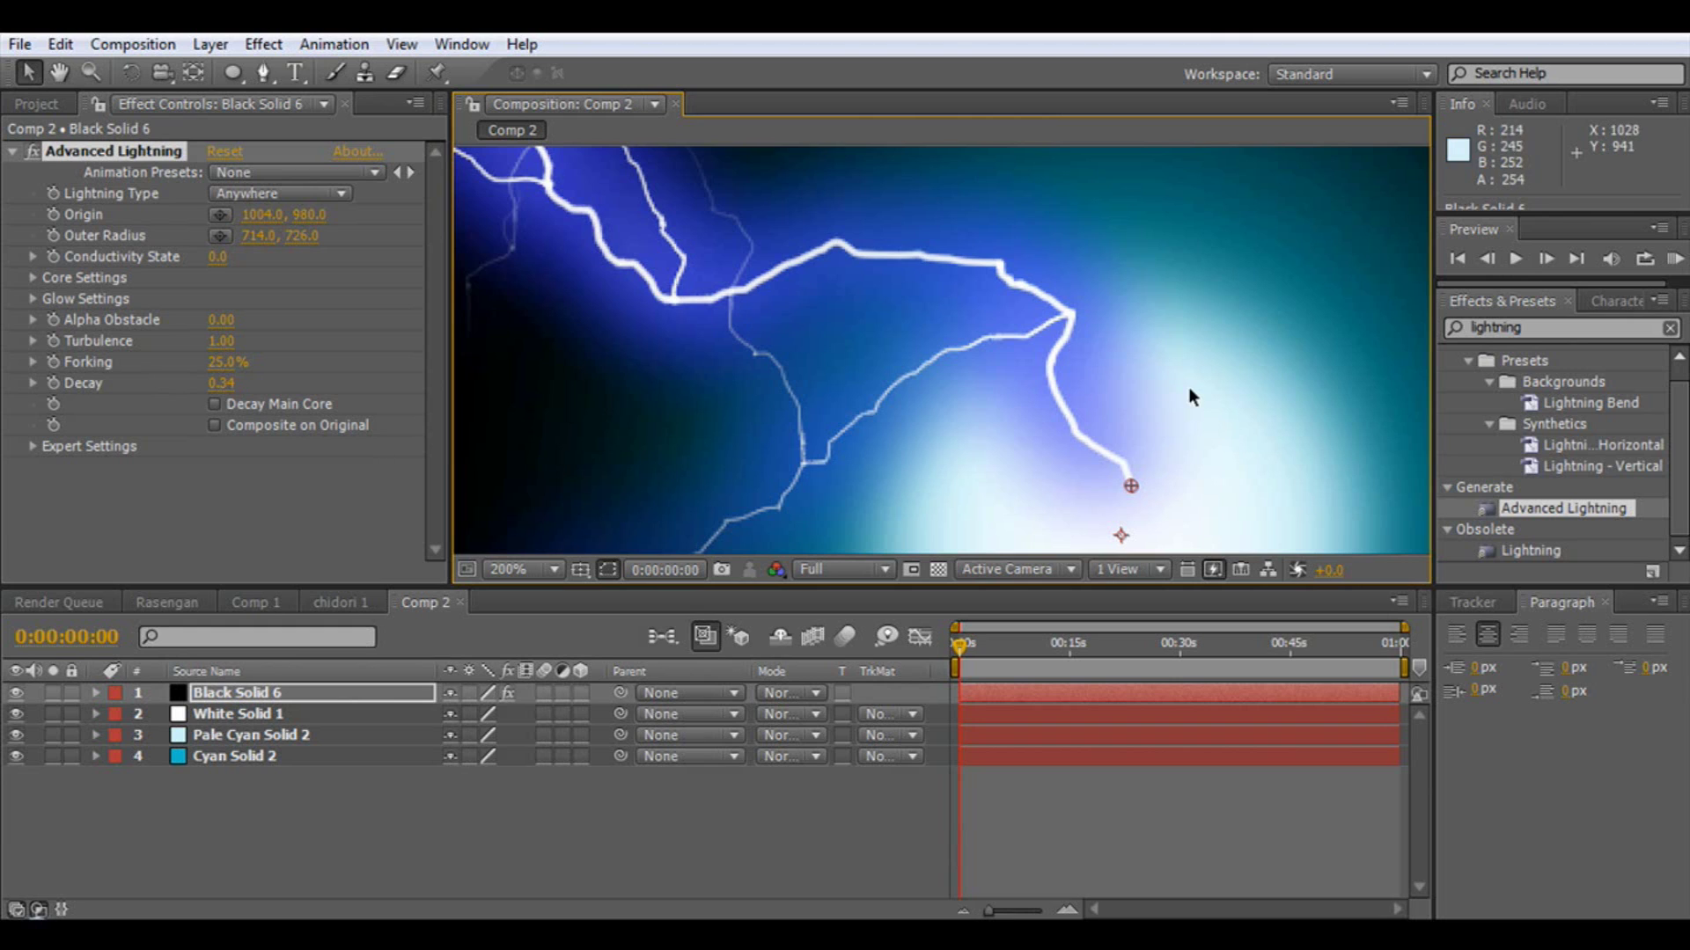
- Set the lightning's core colour to the pale cyan C3F8FB
click(31, 278)
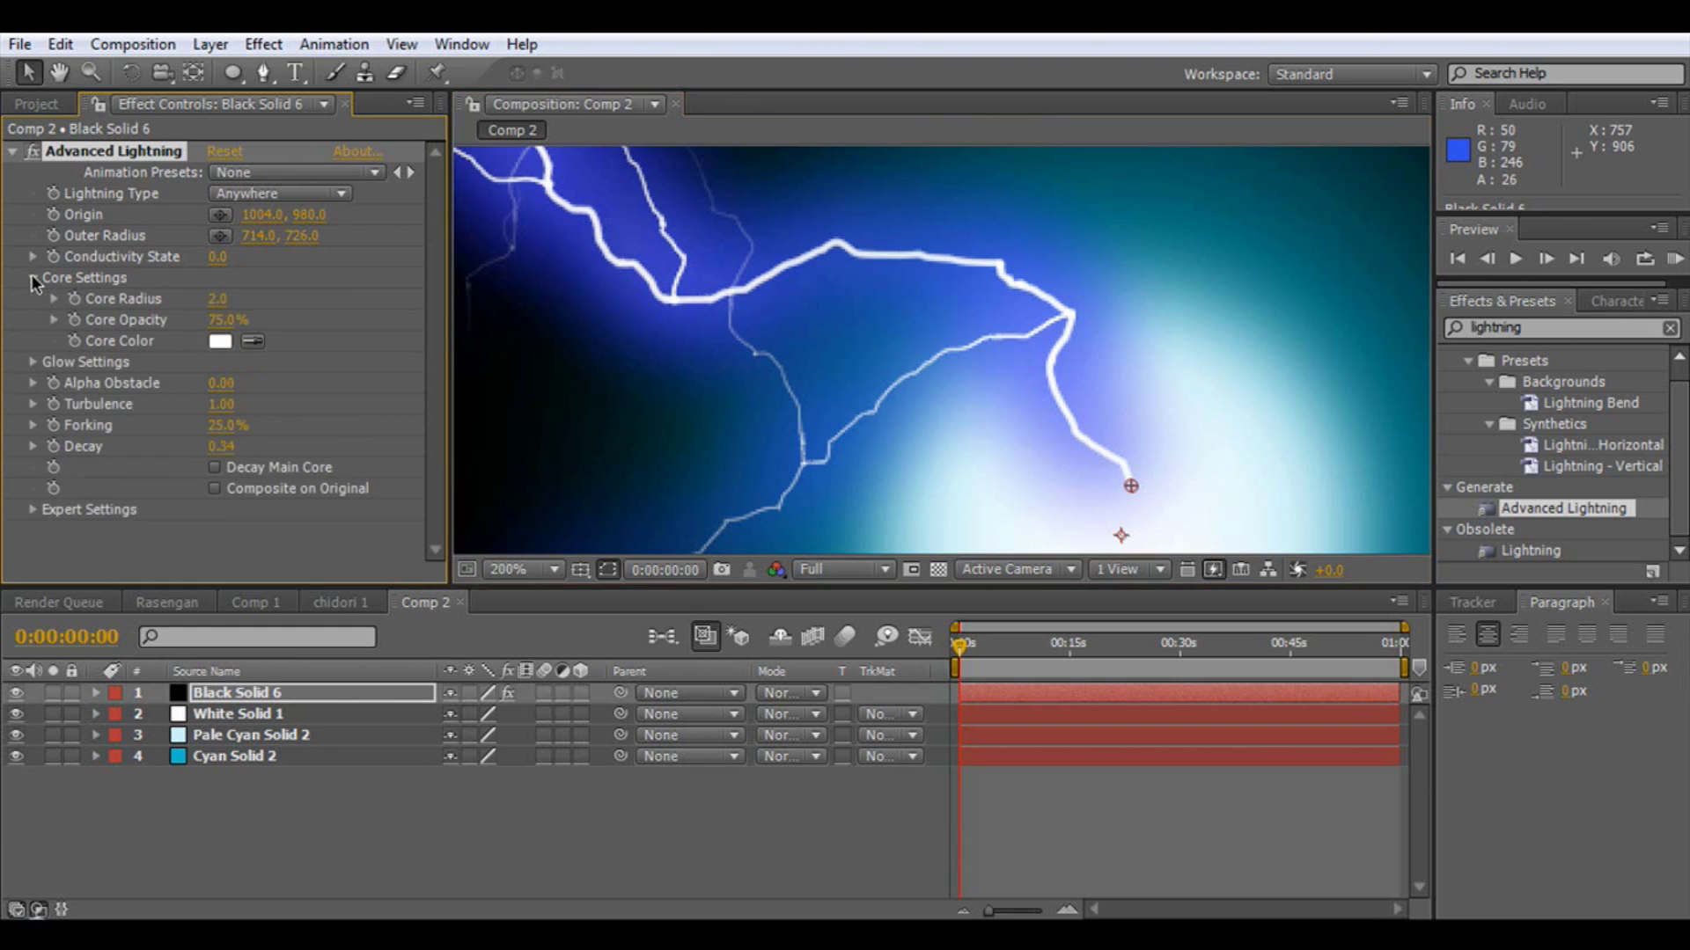
click(221, 342)
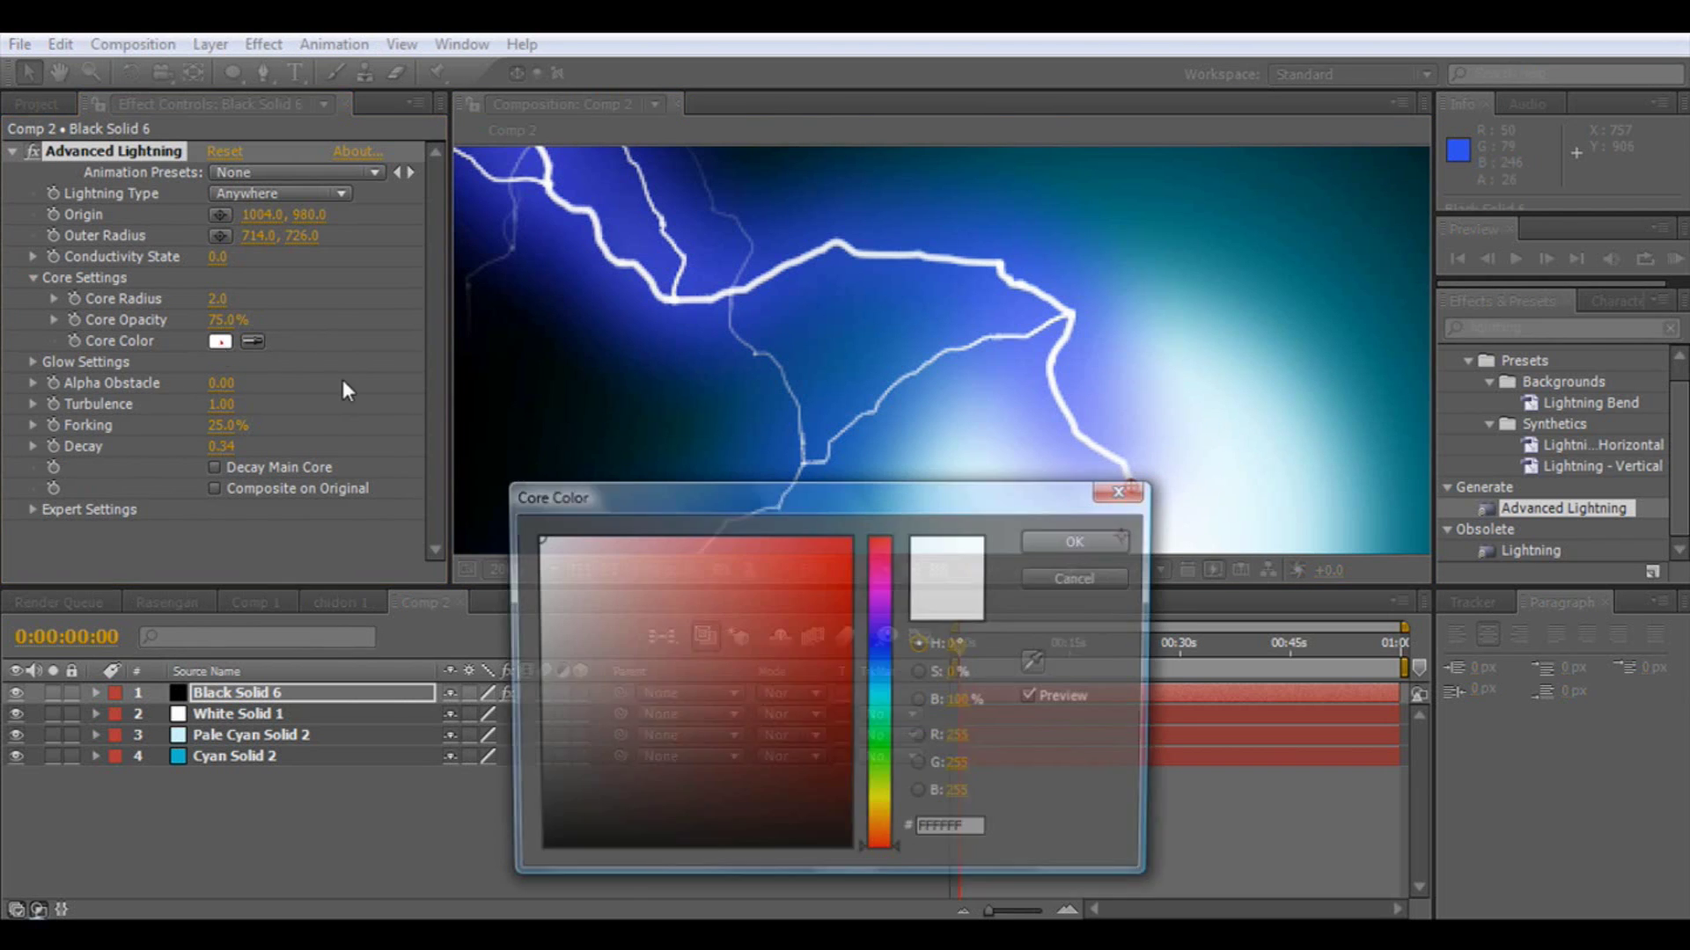
click(884, 692)
drag(572, 557, 606, 543)
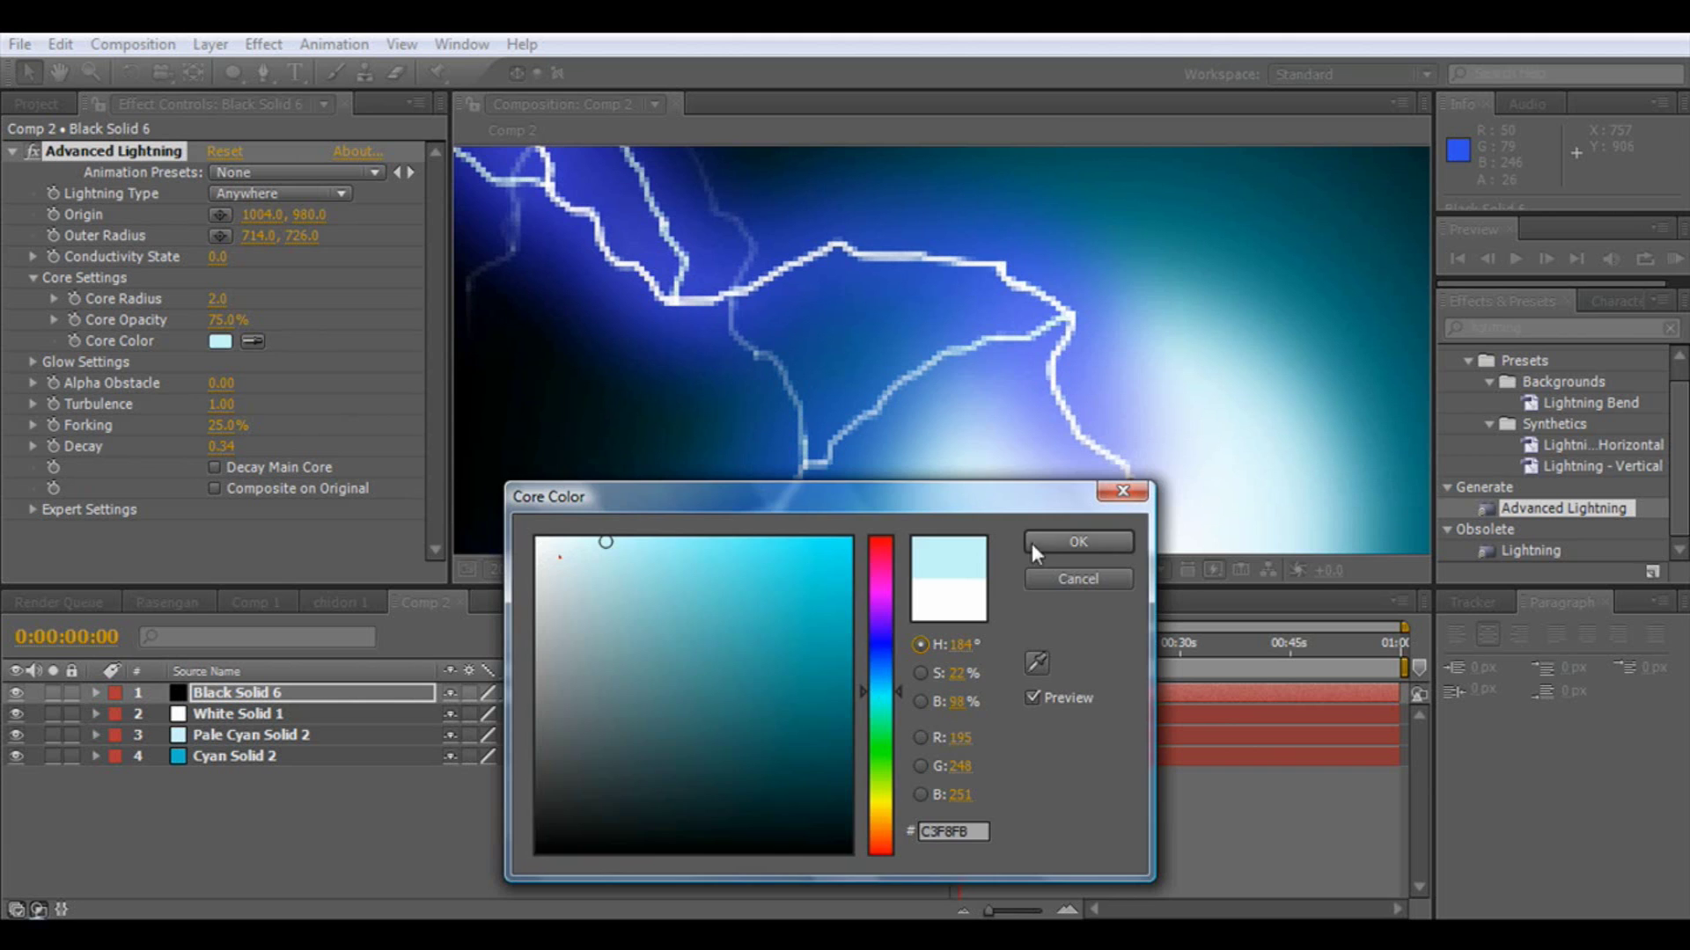
click(1077, 542)
- Set the lightning's glow colour to the bright cyan 32E0FF
click(32, 362)
click(219, 426)
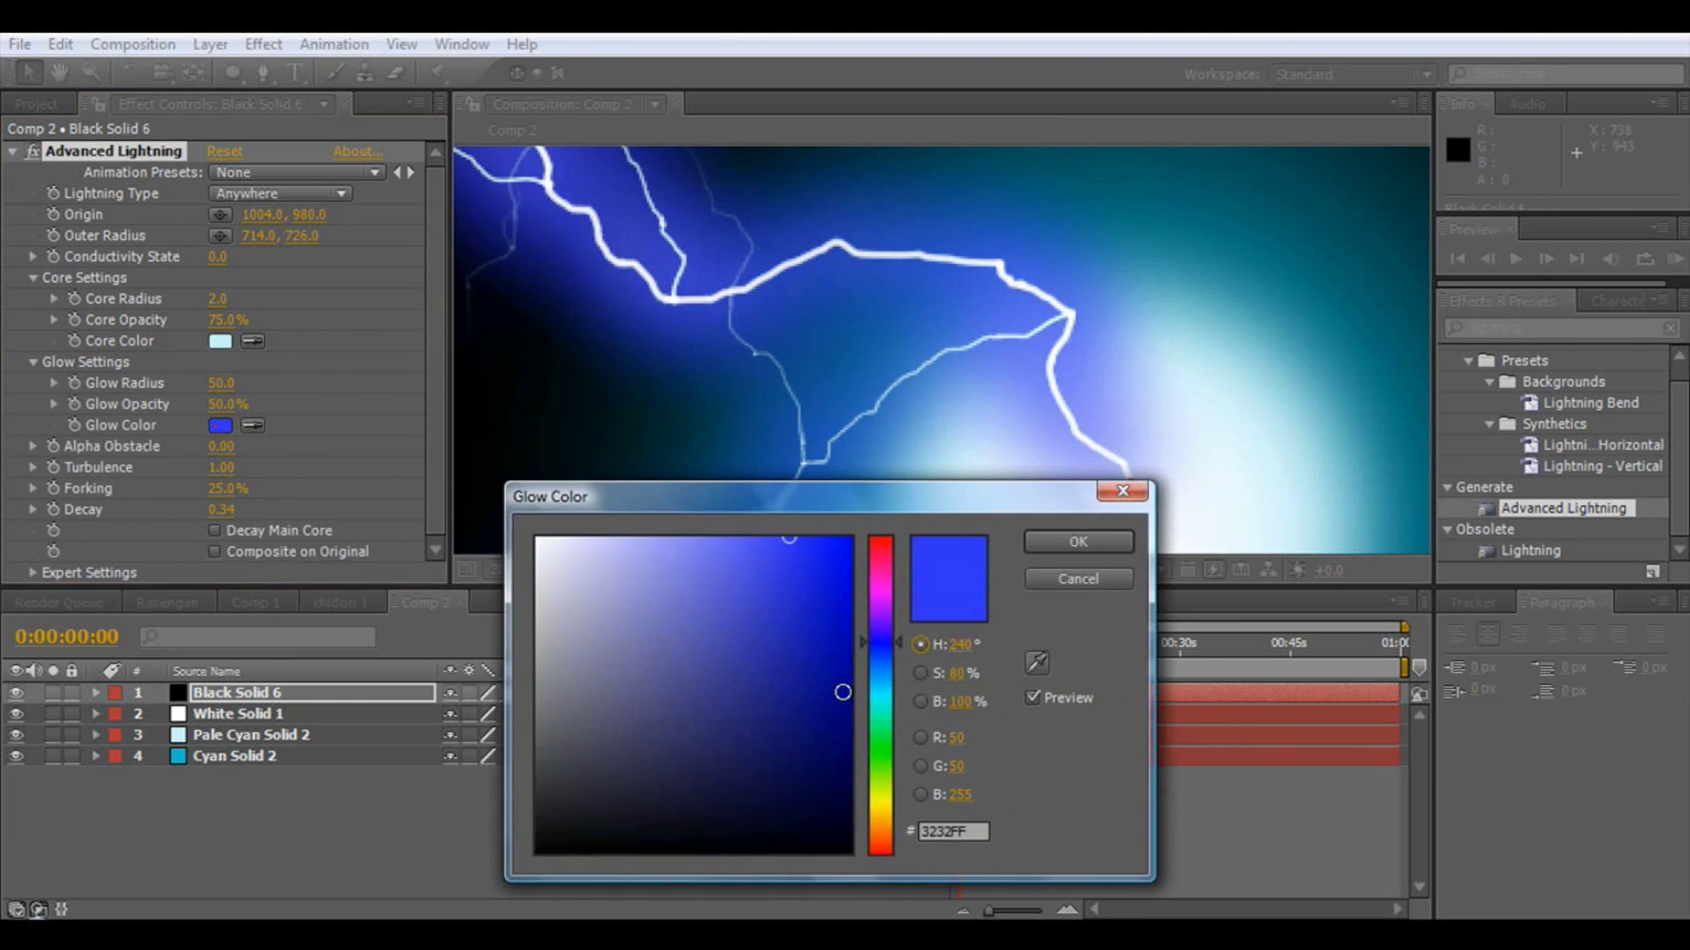
click(884, 689)
mouse_move(880, 685)
mouse_down()
mouse_move(879, 739)
mouse_move(882, 695)
mouse_up()
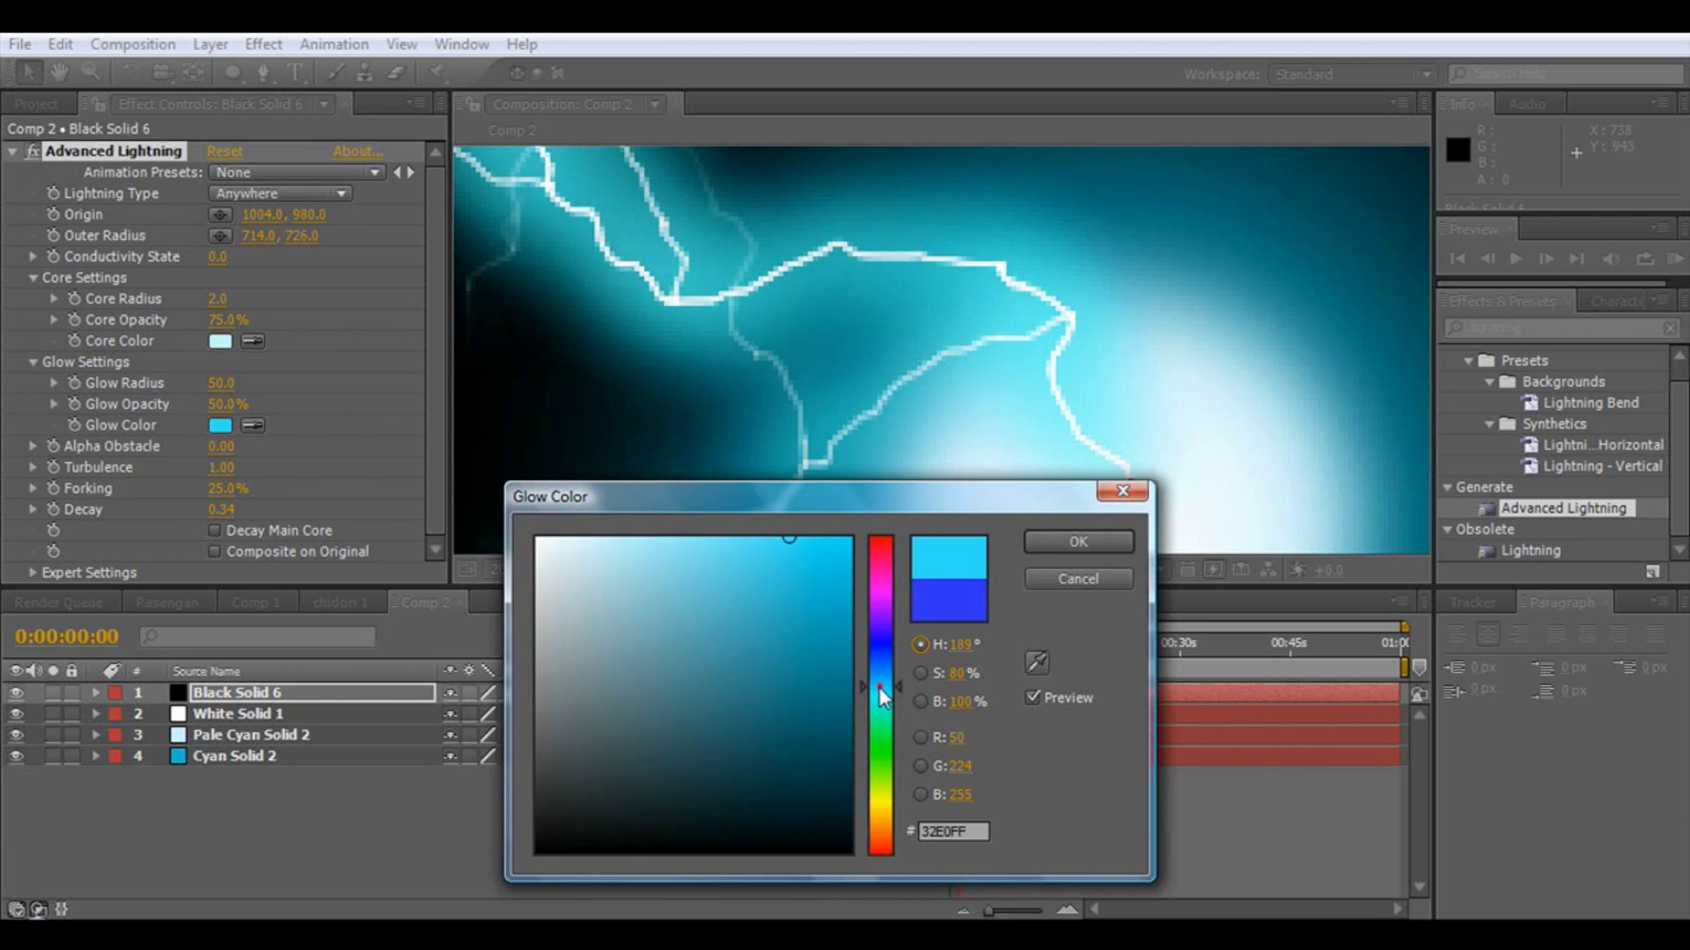
click(1049, 539)
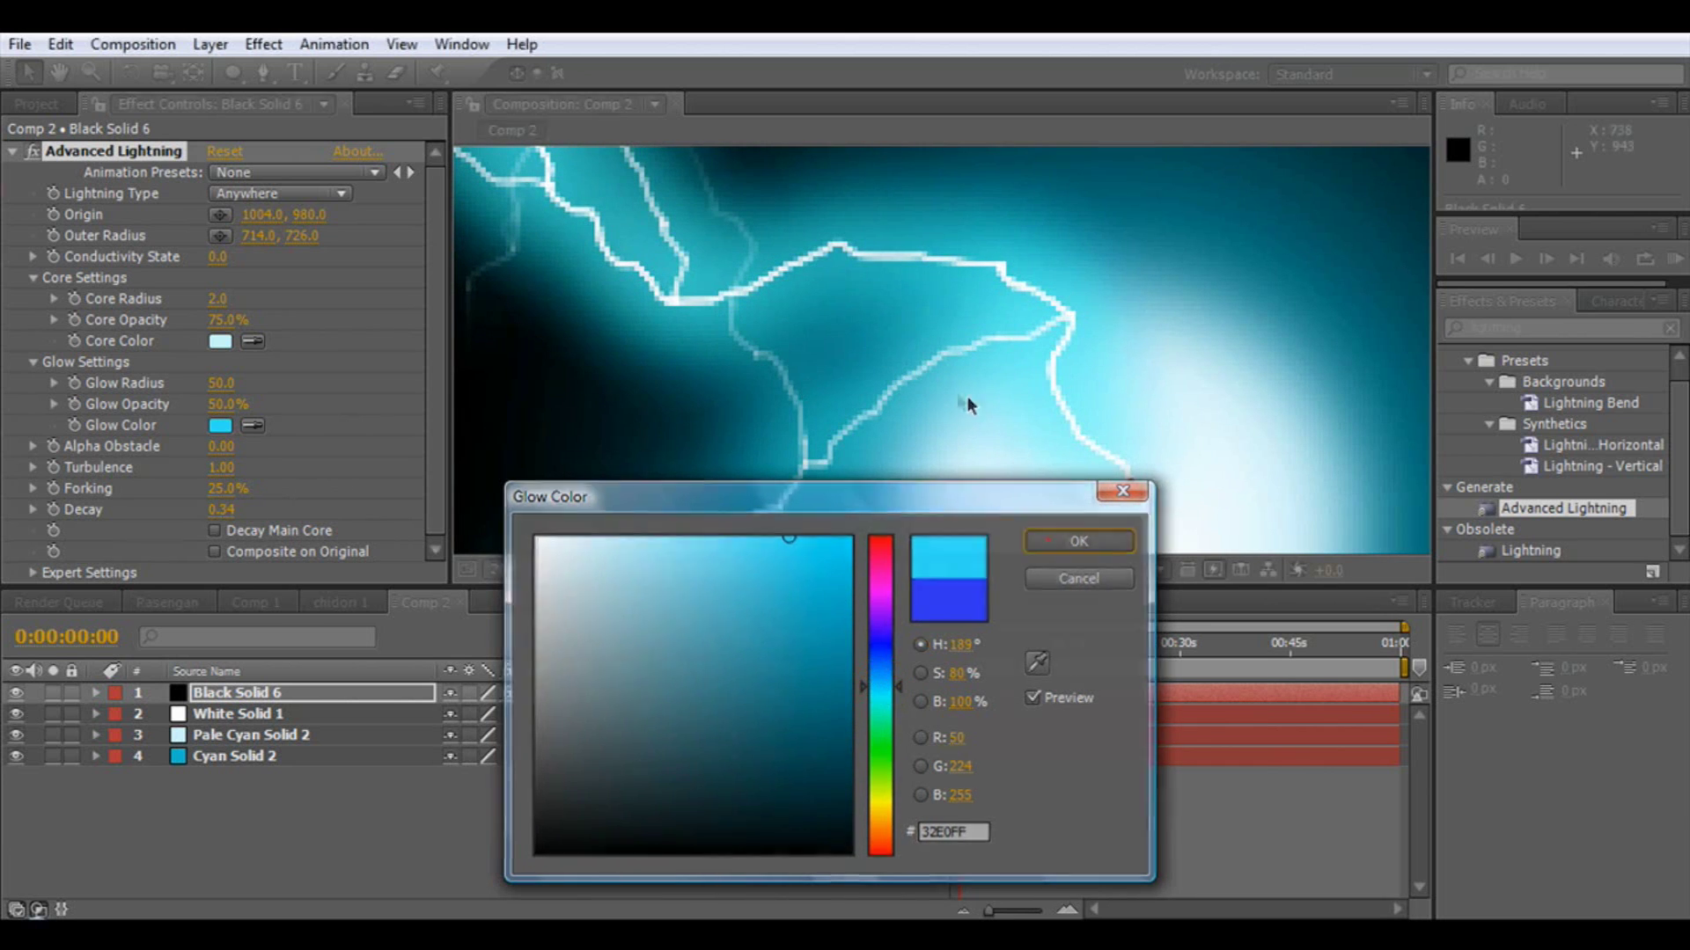
click(683, 399)
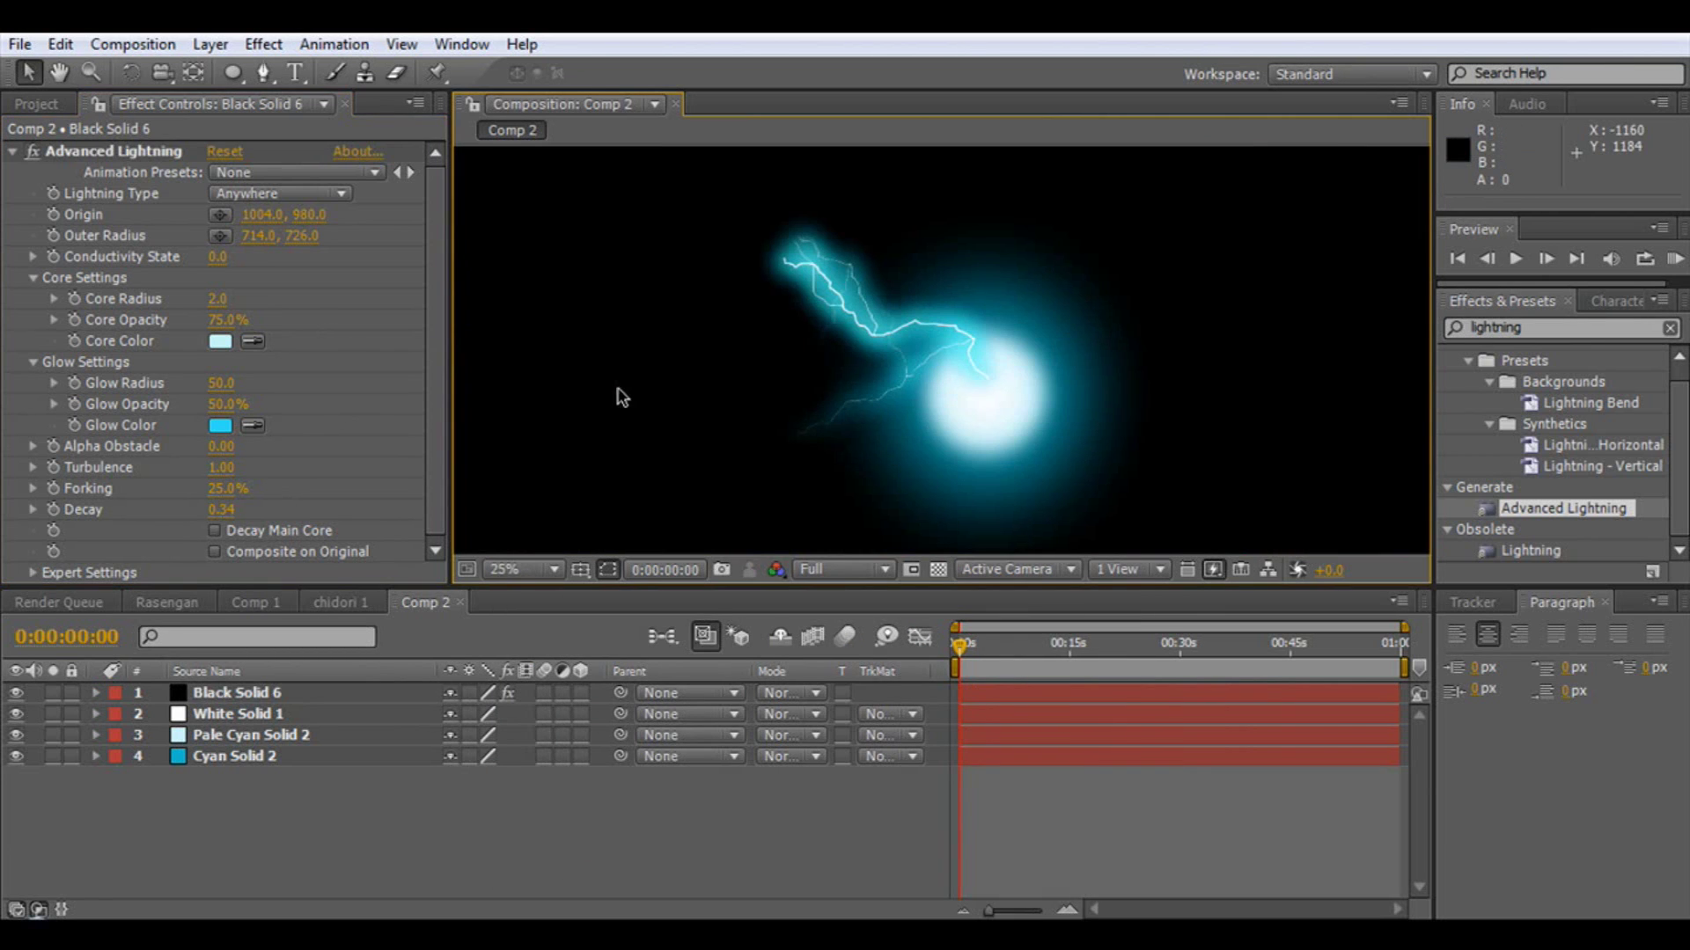
- Darken the lightning's glow colour to 108BA1 and check it against the glowing core
click(221, 426)
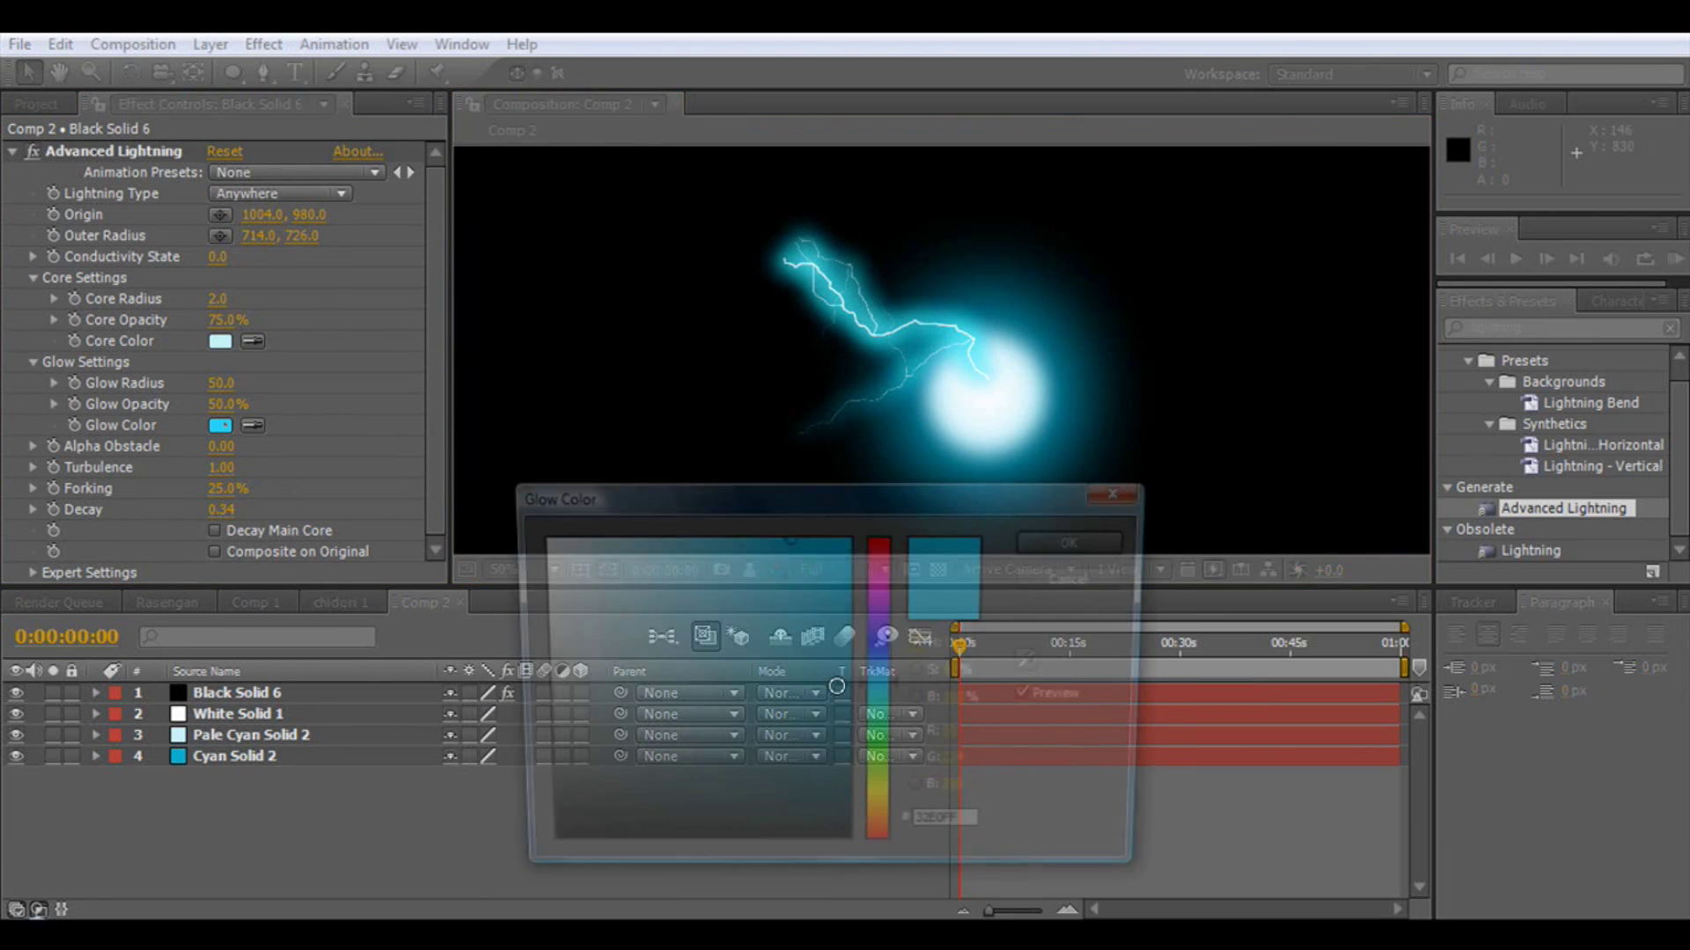
click(820, 655)
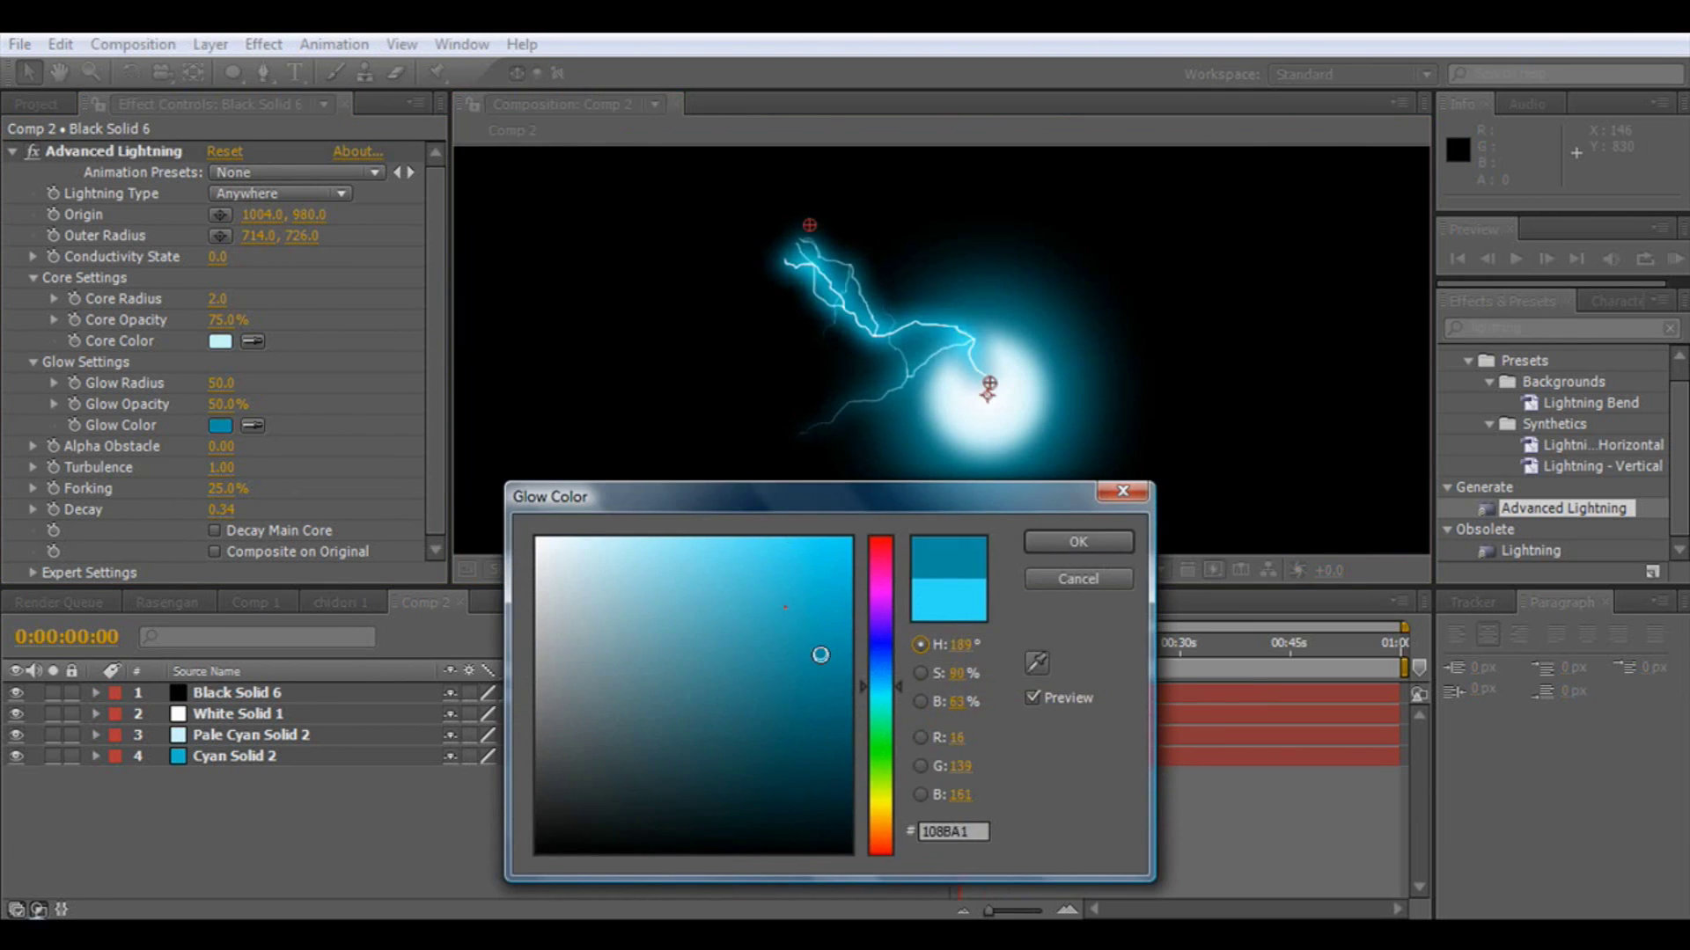
click(1042, 548)
scroll(953, 408, down, 6)
scroll(754, 408, up, 6)
scroll(766, 387, down, 2)
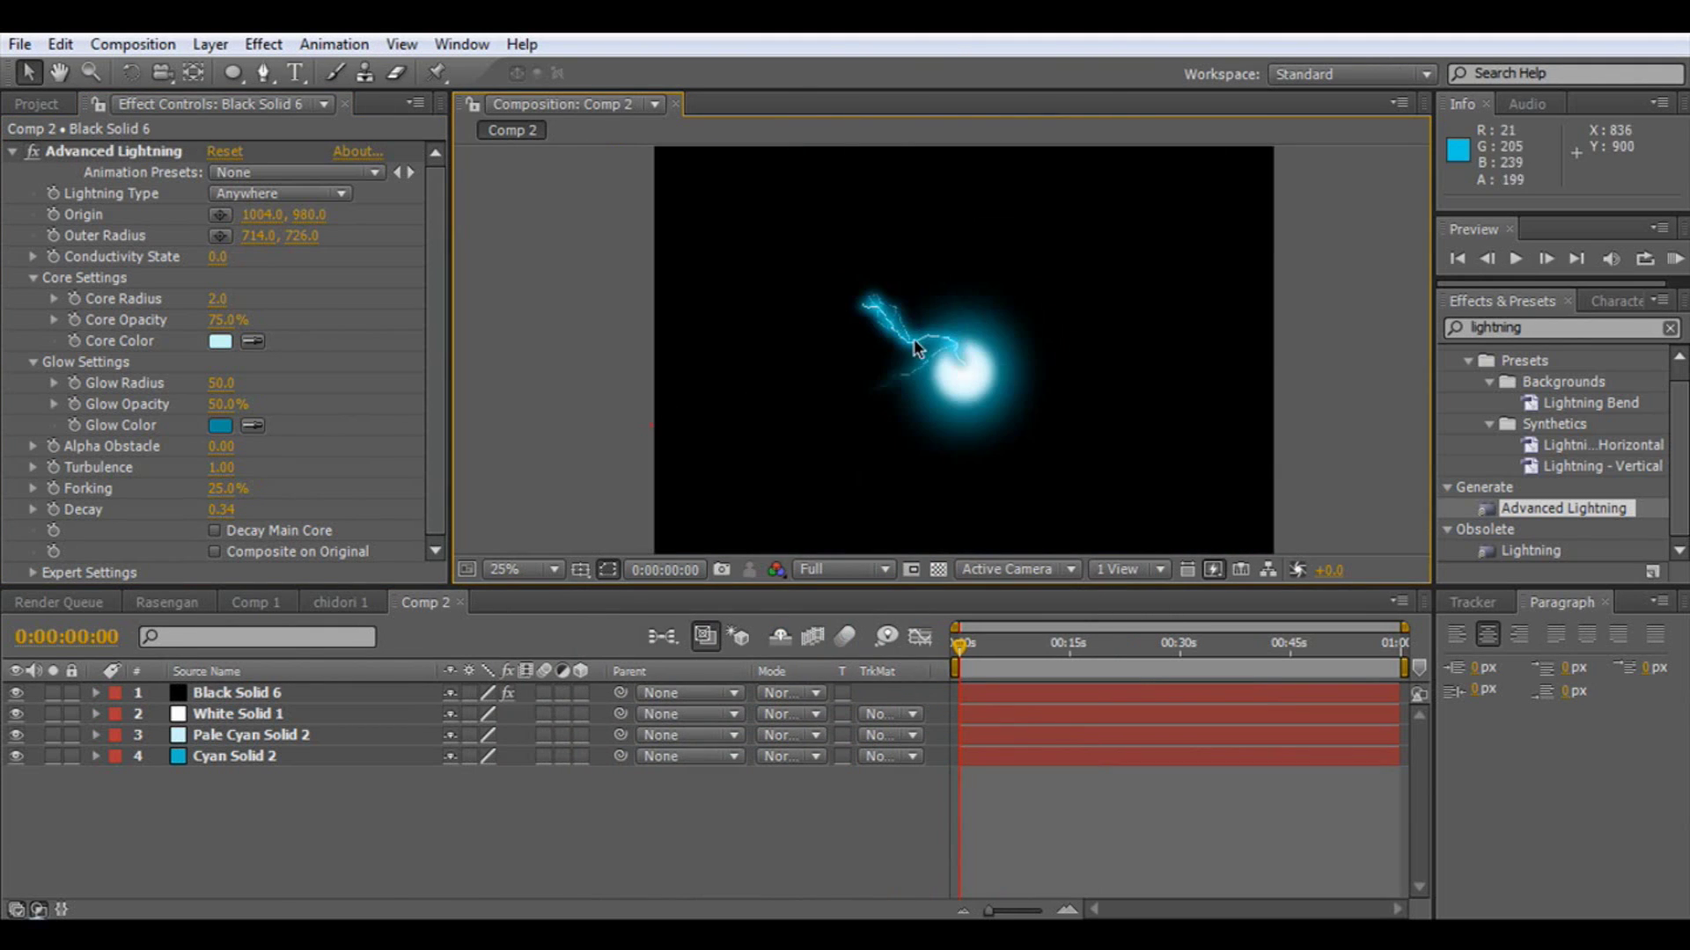
scroll(912, 340, up, 2)
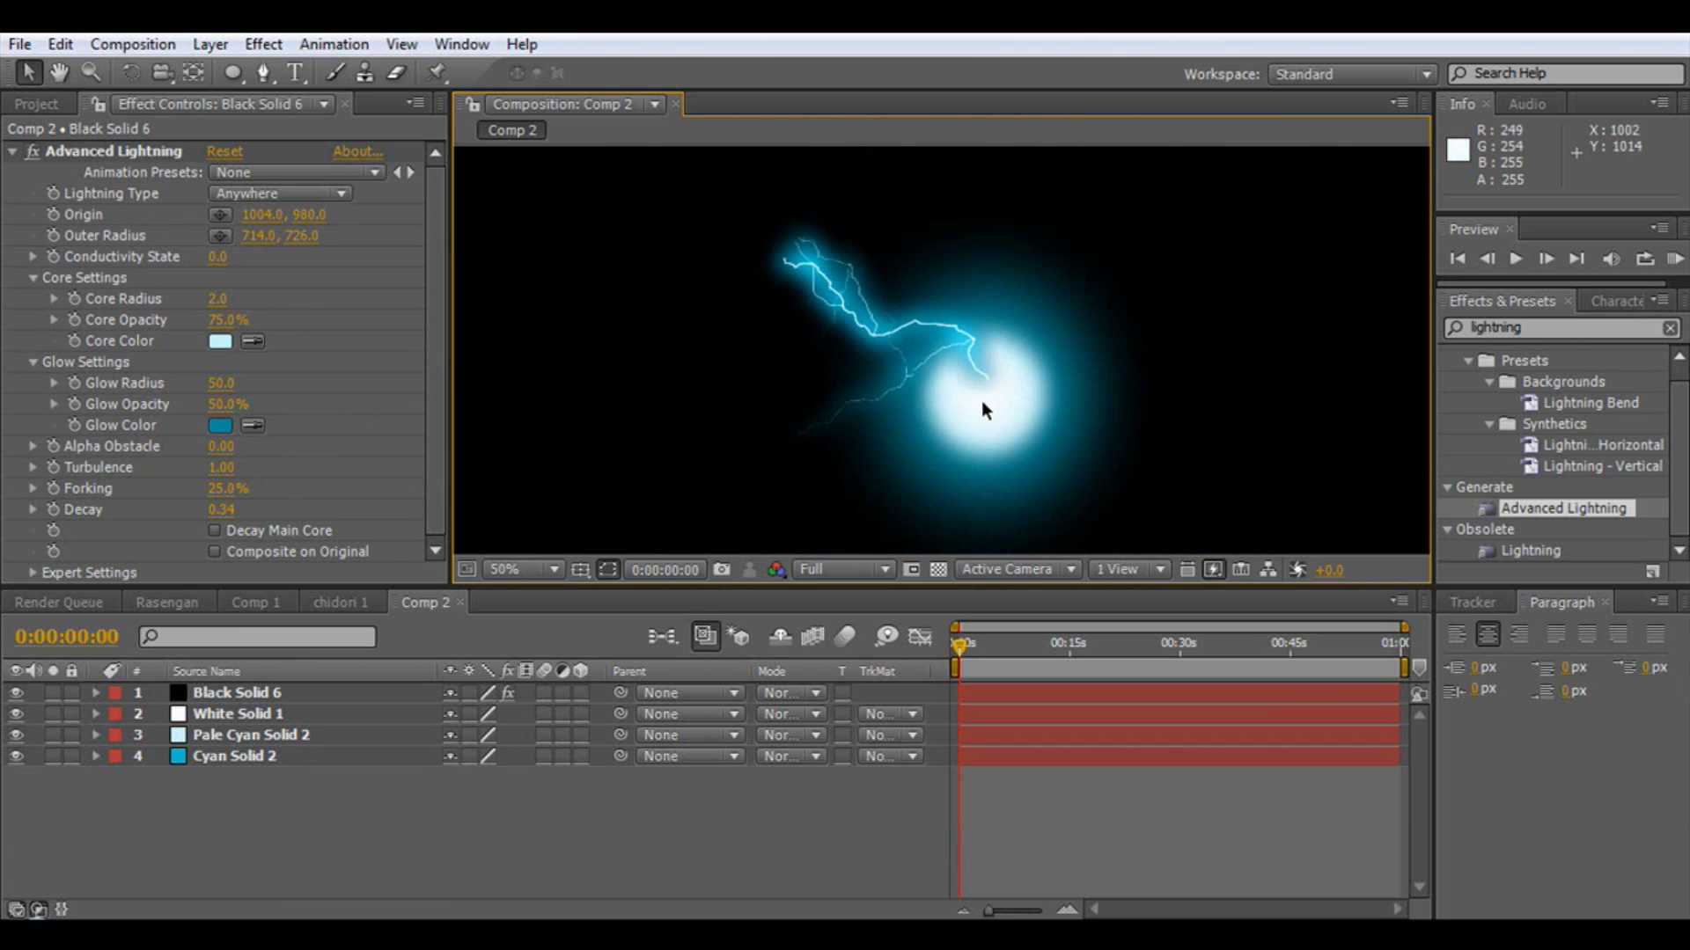
- Try Decay Main Core on the lightning and switch it off again to compare the main bolt
click(214, 529)
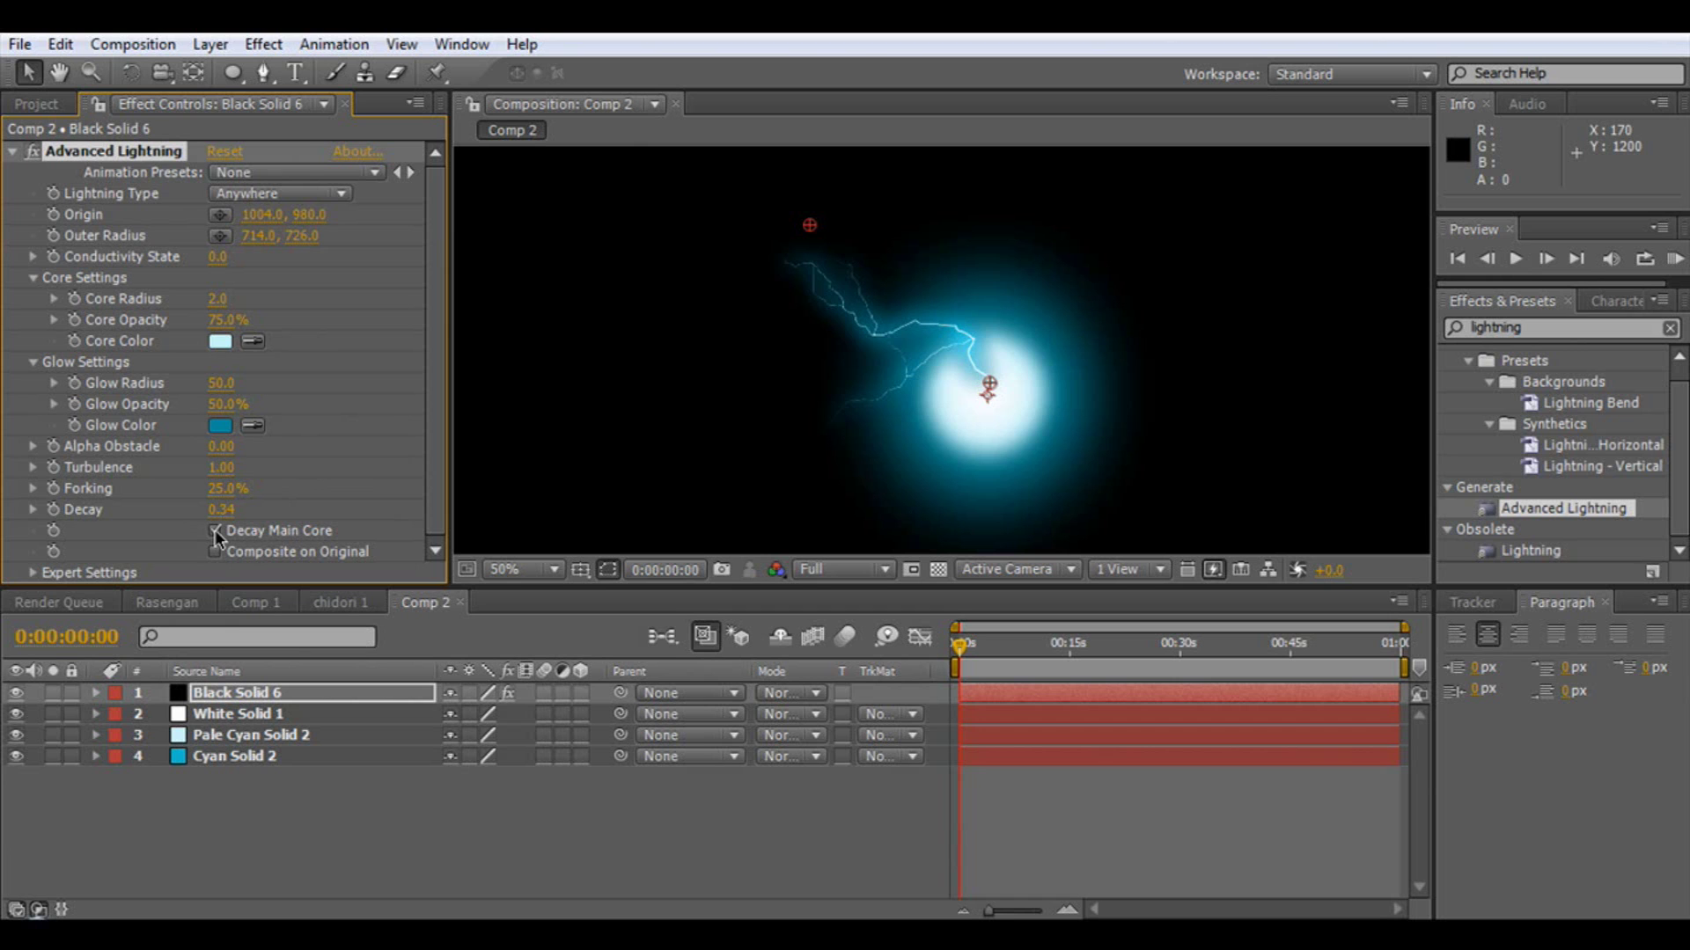
scroll(837, 321, up, 4)
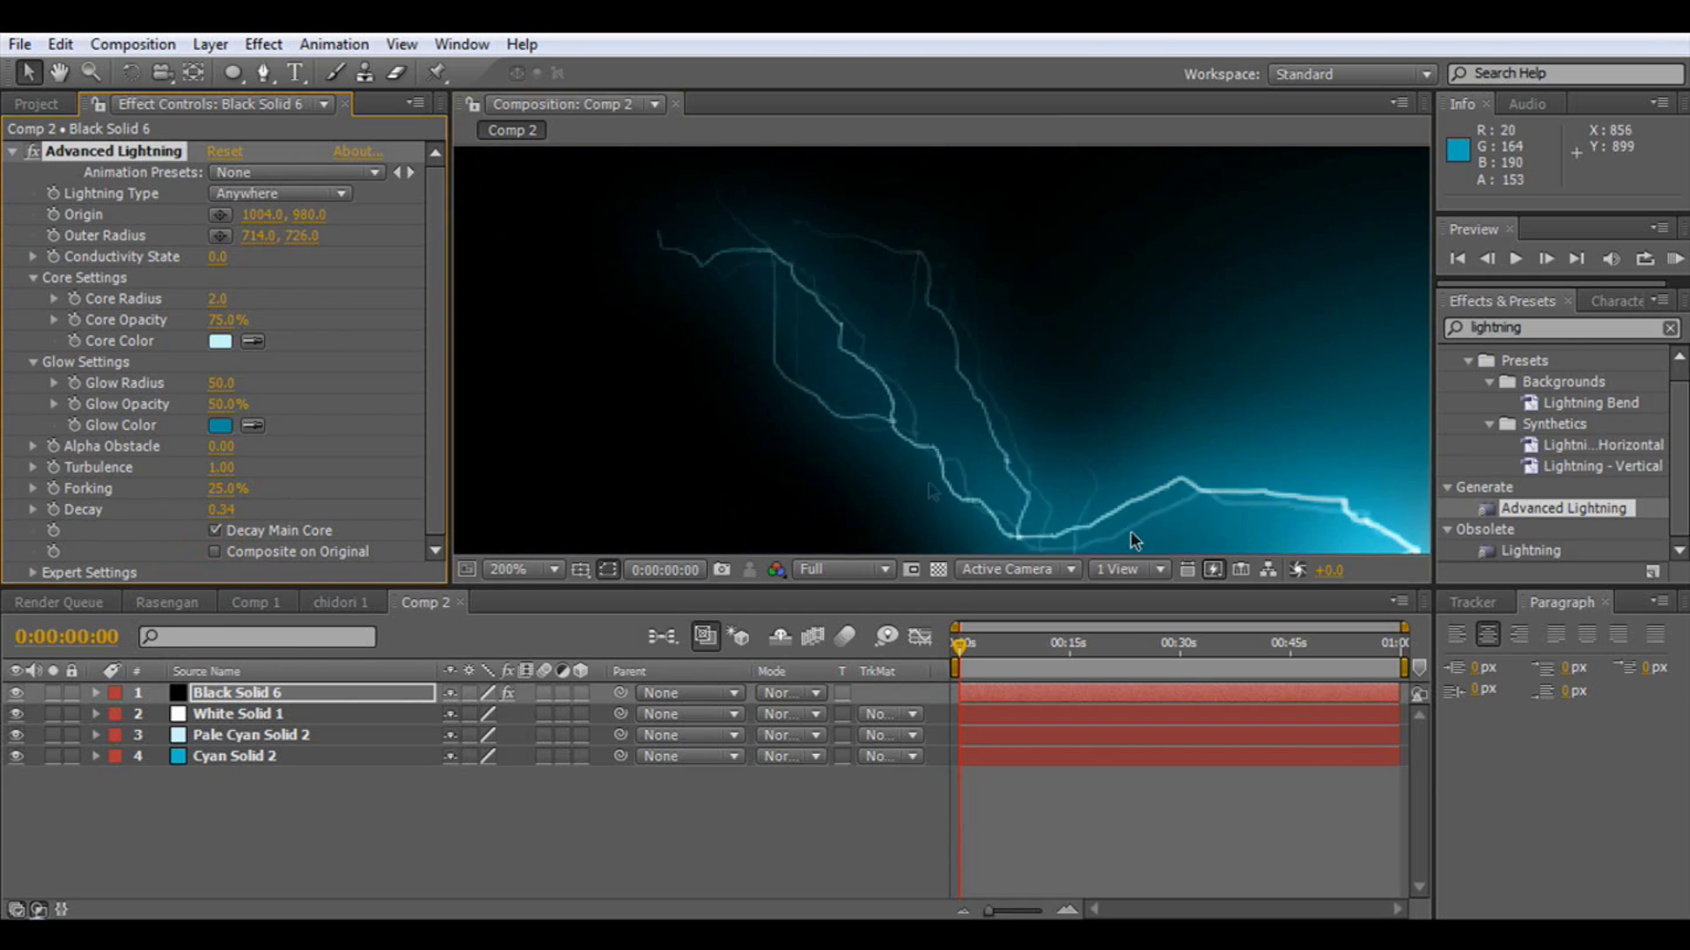
click(215, 530)
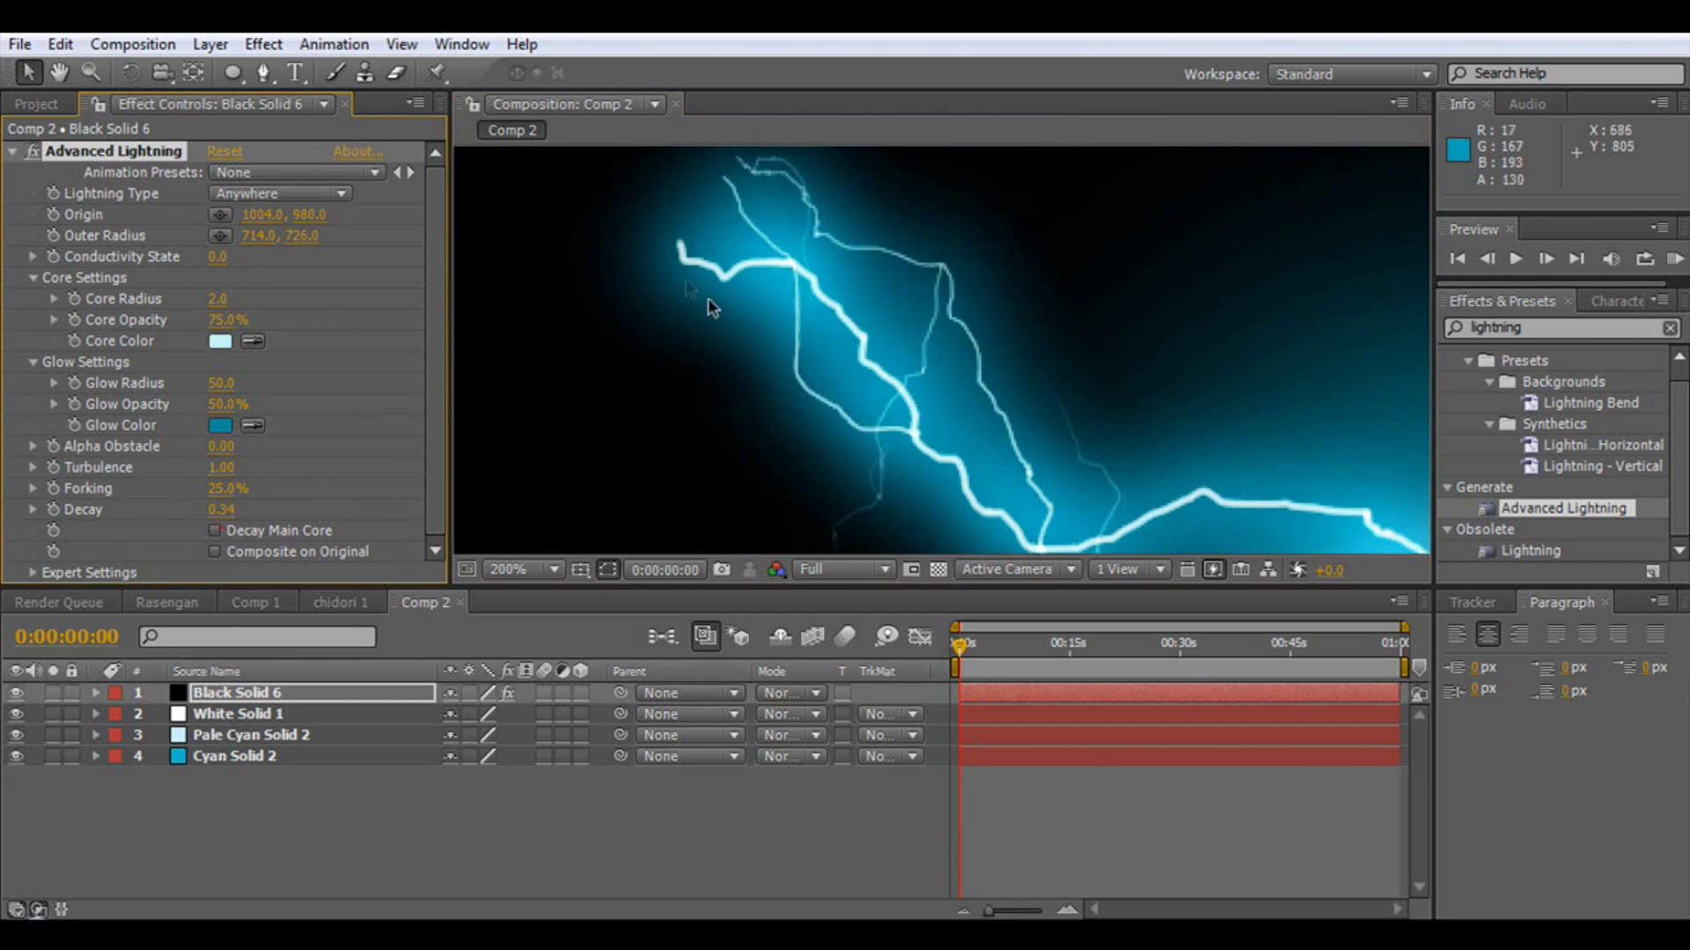
scroll(616, 256, down, 4)
key(ctrl+z)
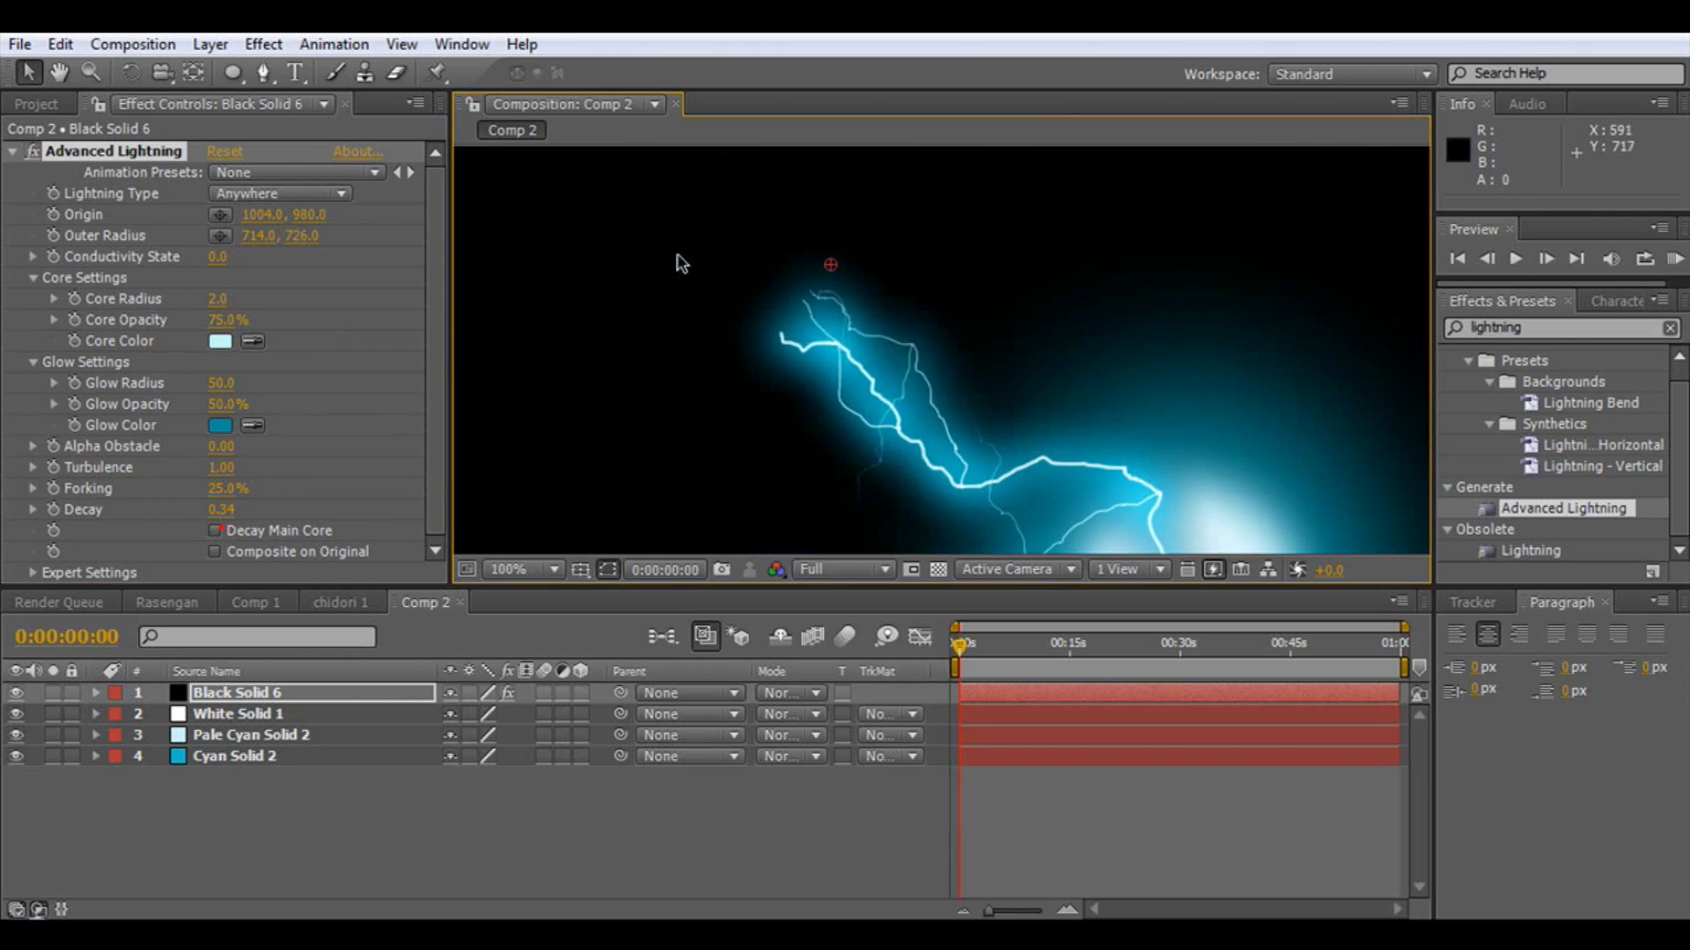
drag(849, 370, 821, 322)
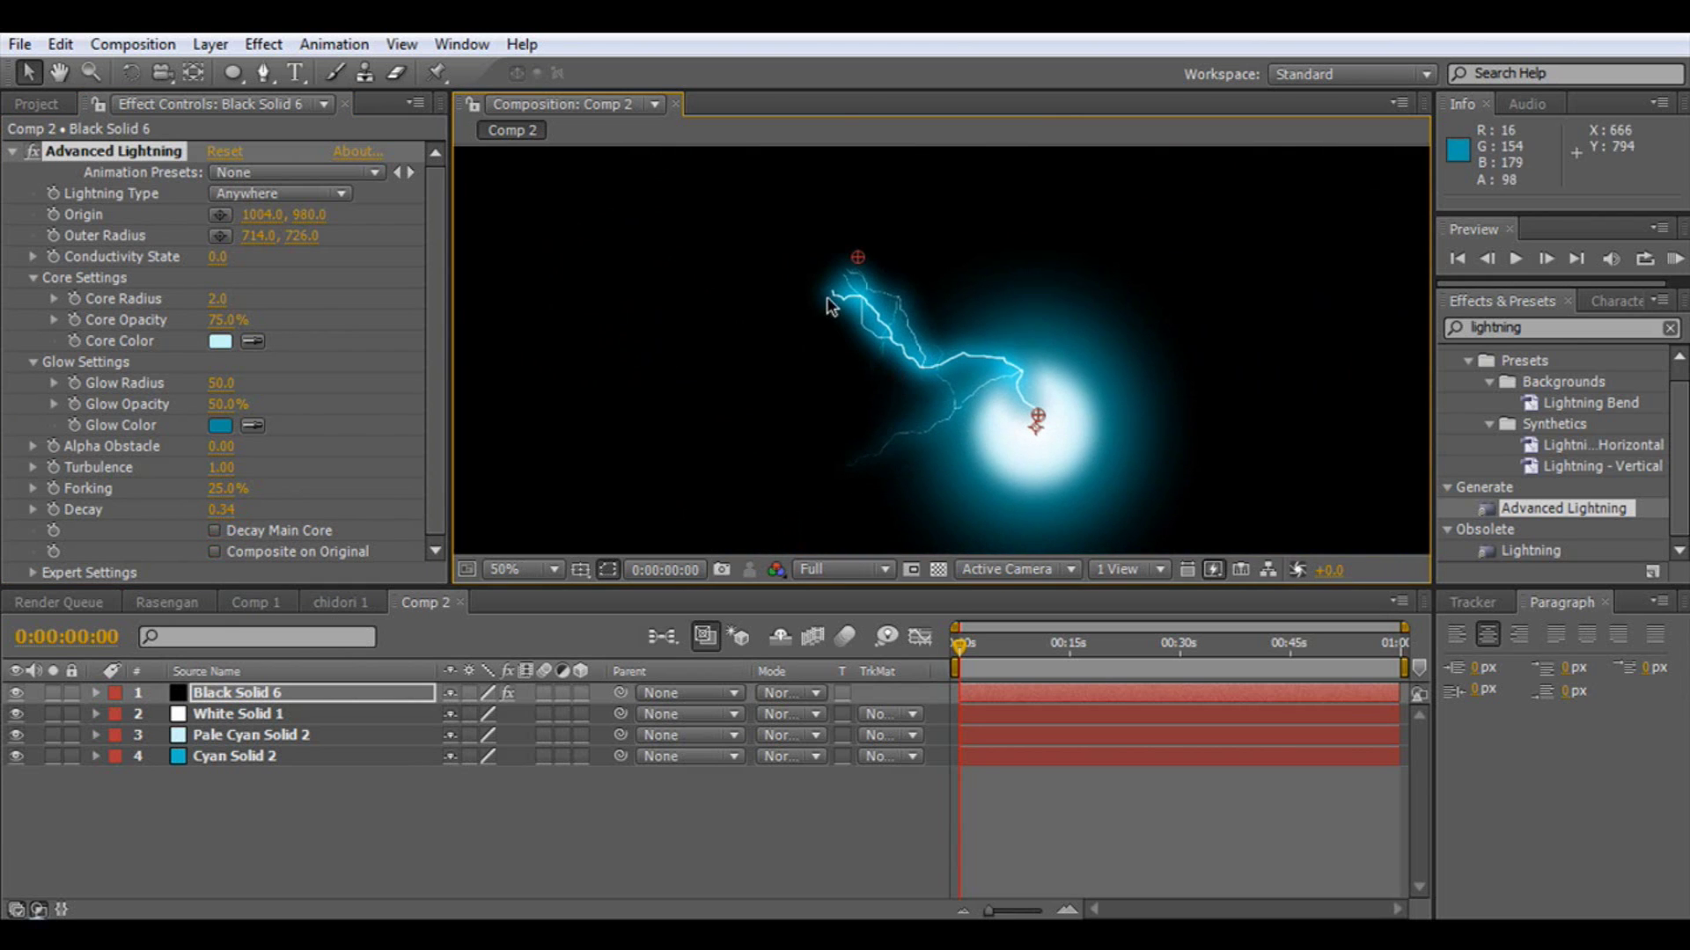
scroll(827, 301, up, 4)
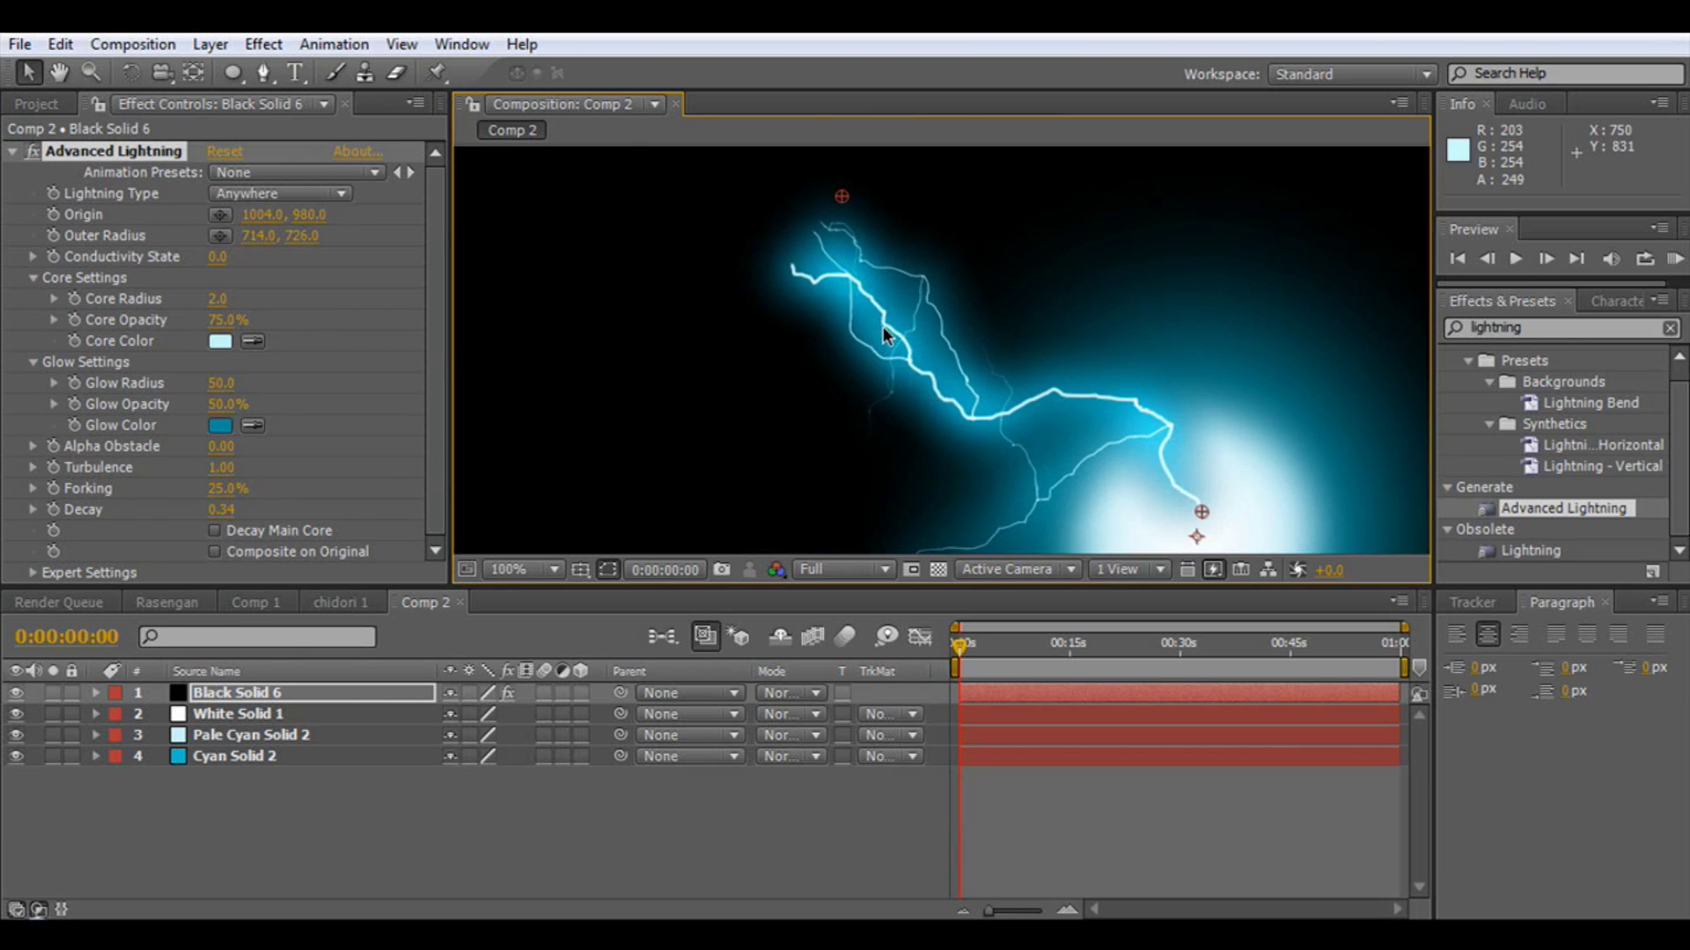
drag(871, 335, 963, 440)
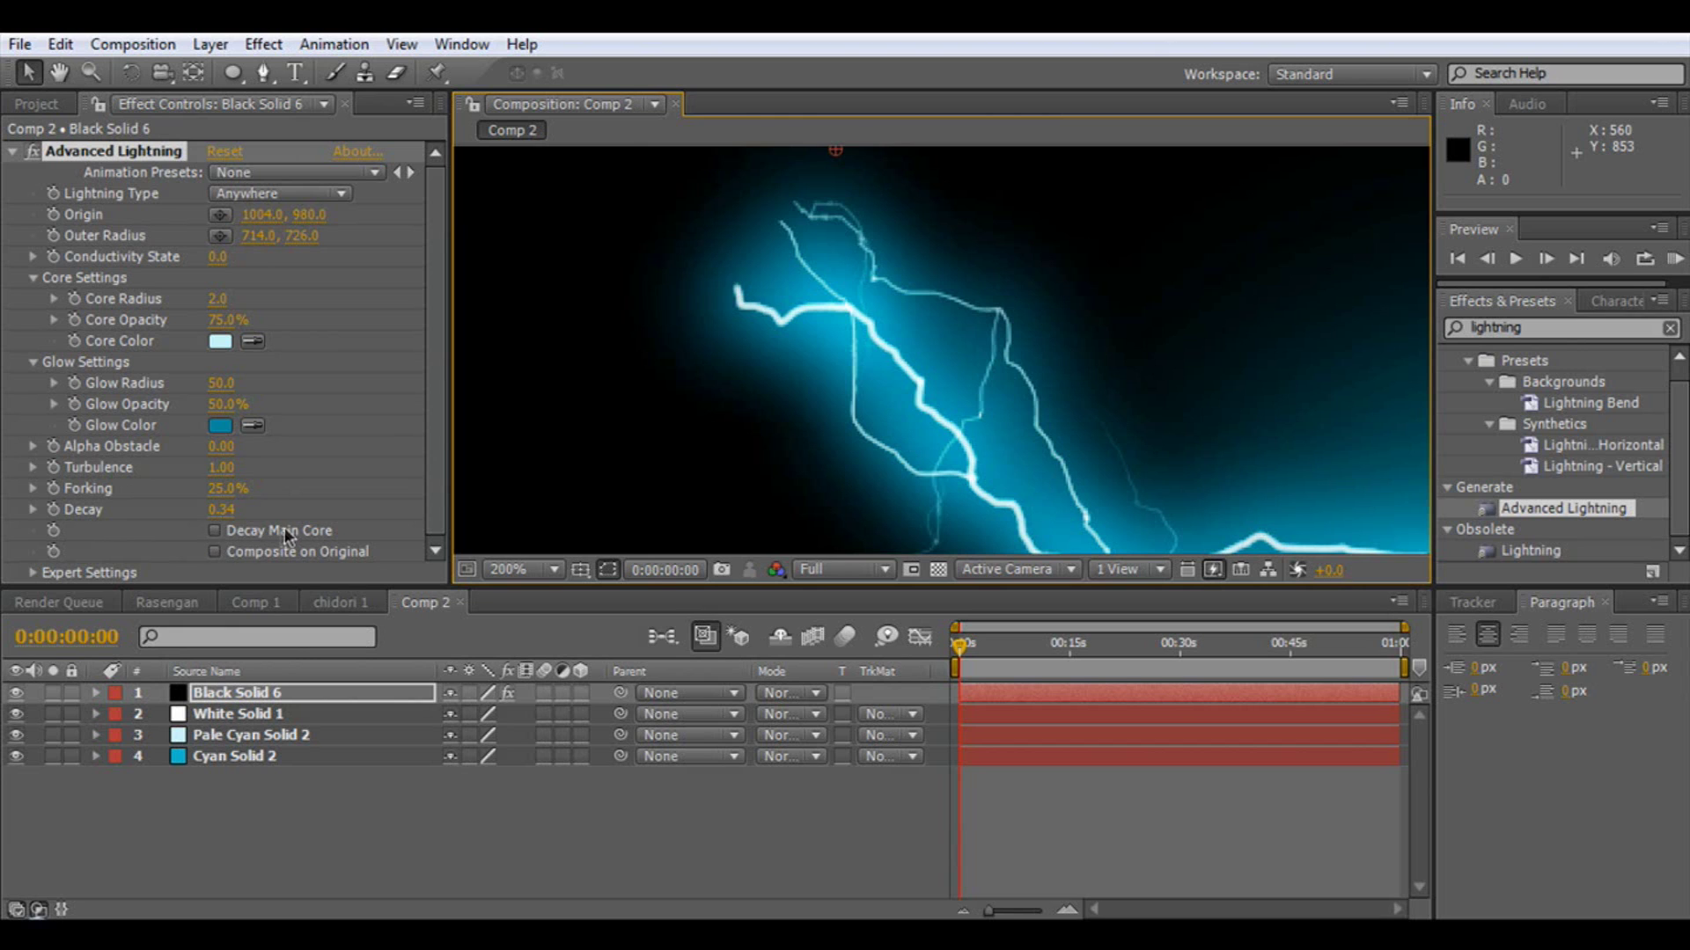
- Enable Decay Main Core for the lightning and move its outer radius point to about 650, 626
click(214, 530)
scroll(803, 259, down, 4)
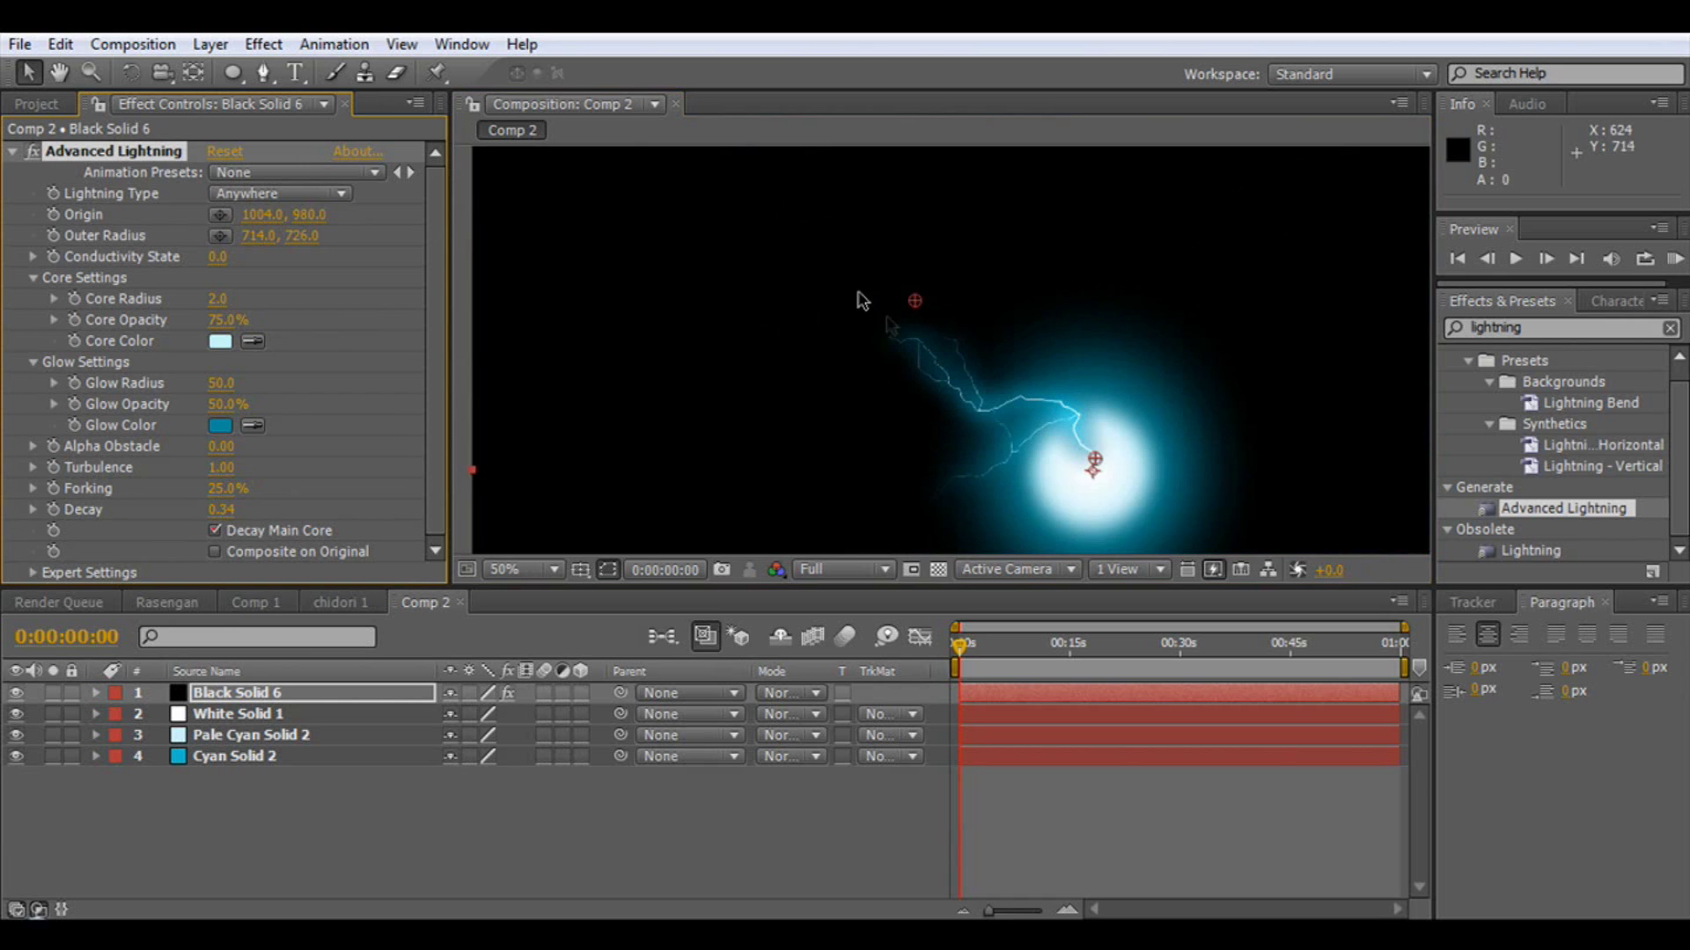
scroll(789, 286, down, 1)
scroll(928, 320, up, 1)
scroll(927, 320, down, 1)
click(84, 156)
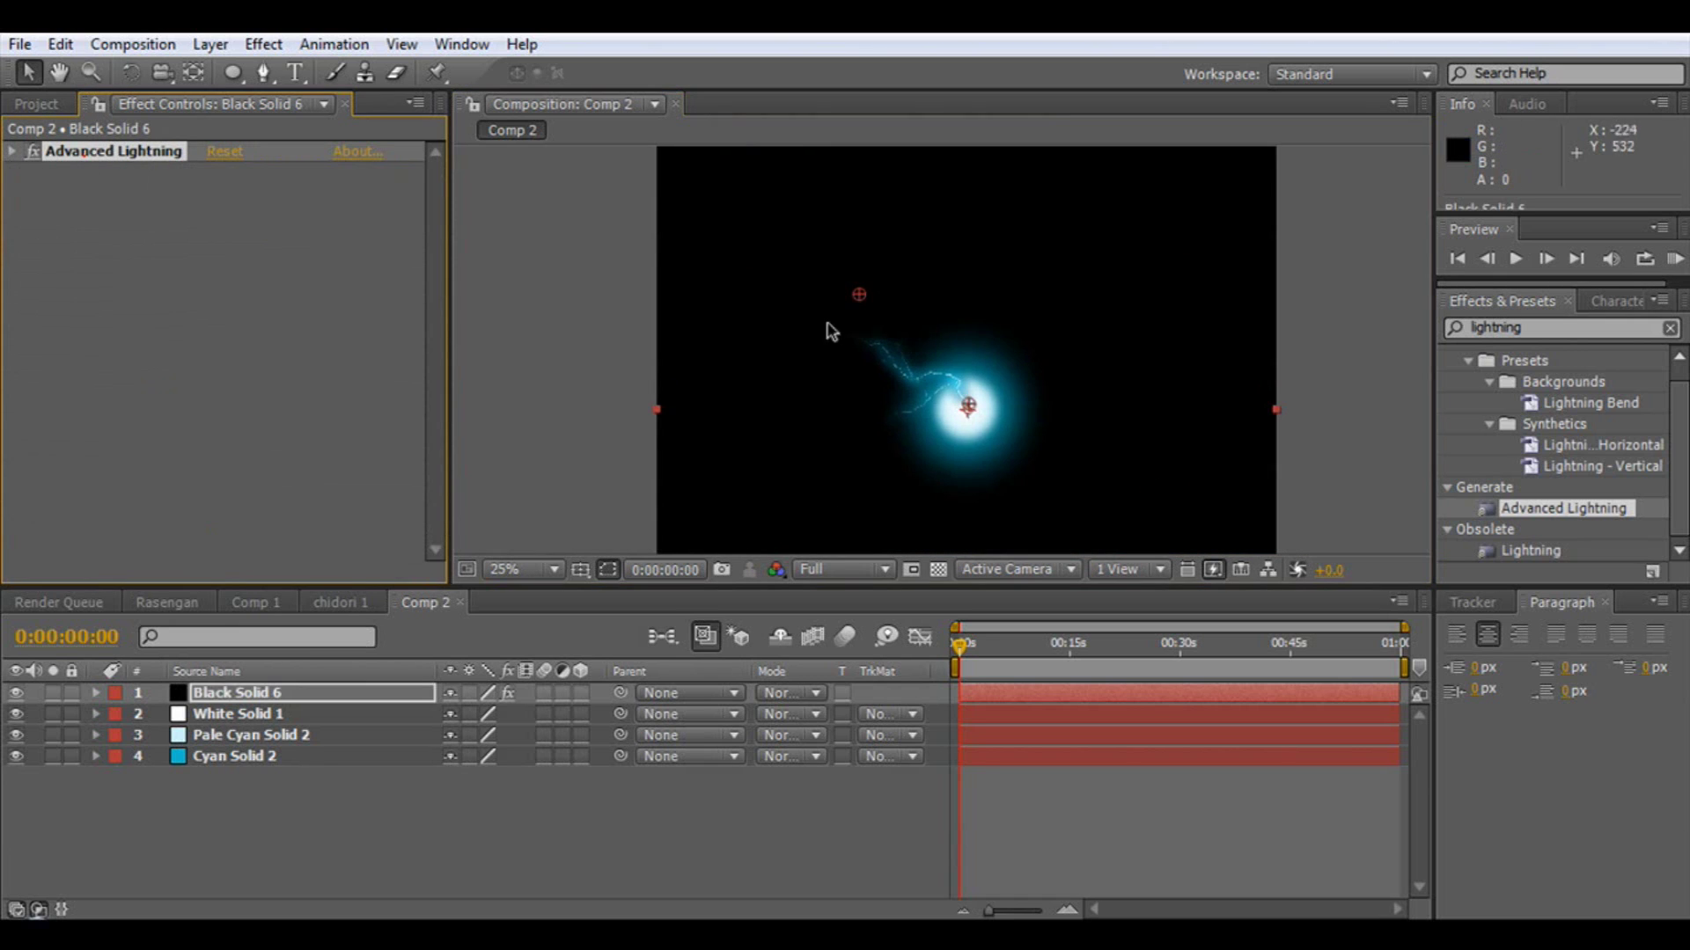
- Duplicate the lightning solid and set the copy's Conductivity State to 0.7
click(314, 689)
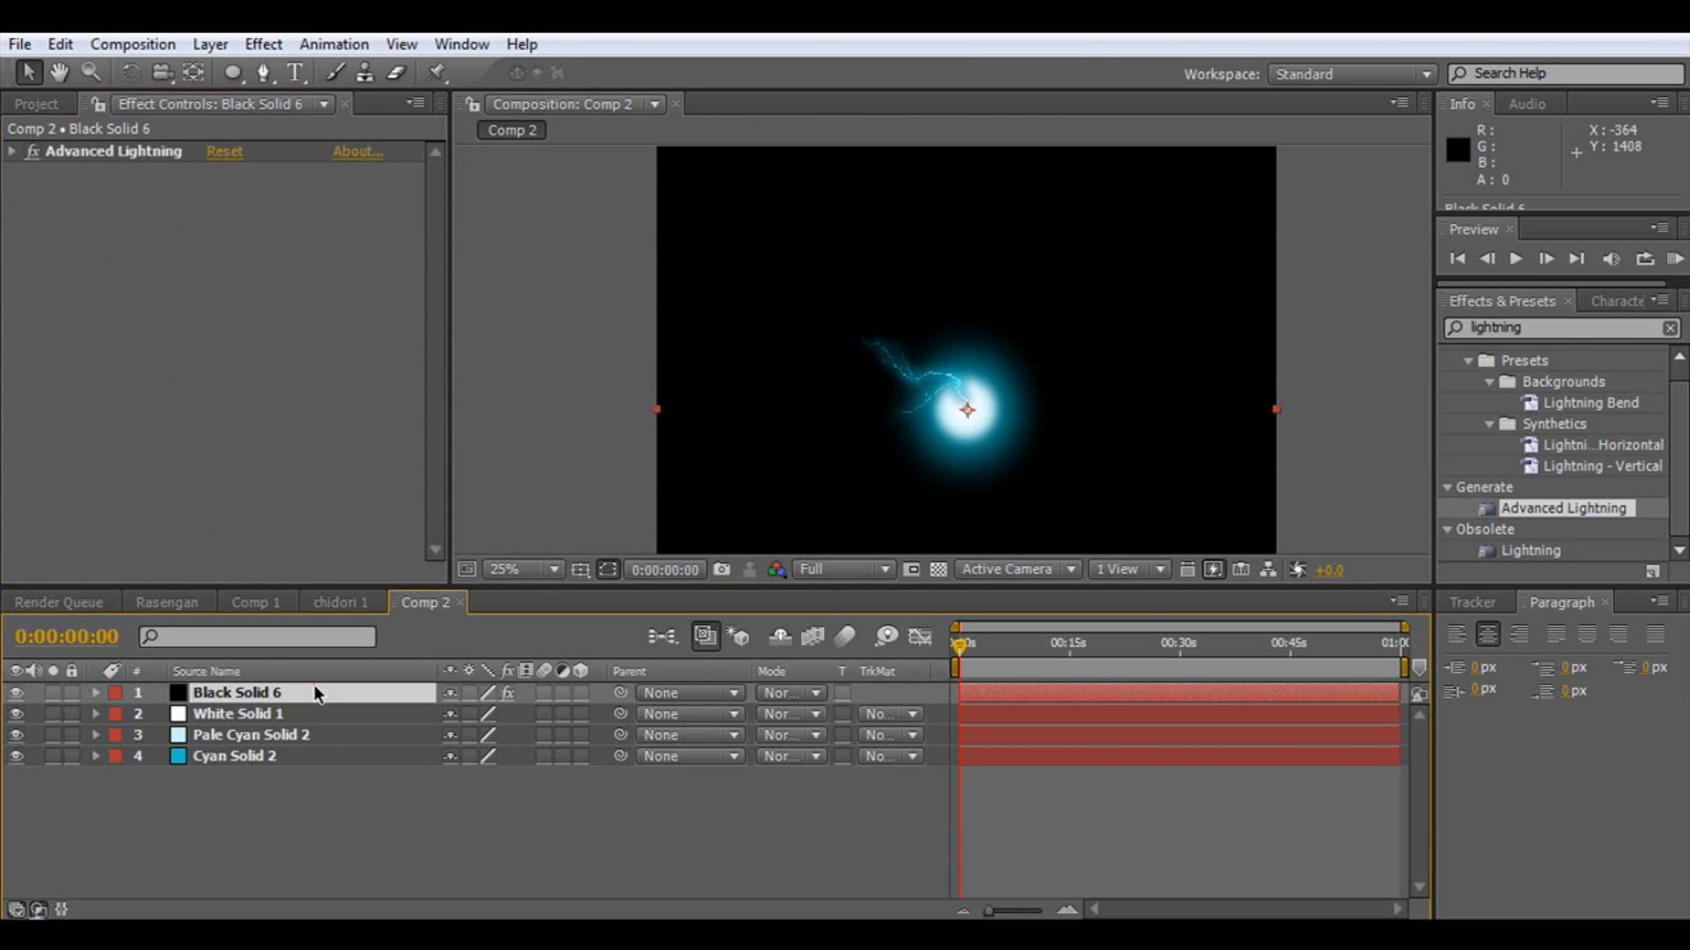
key(ctrl+d)
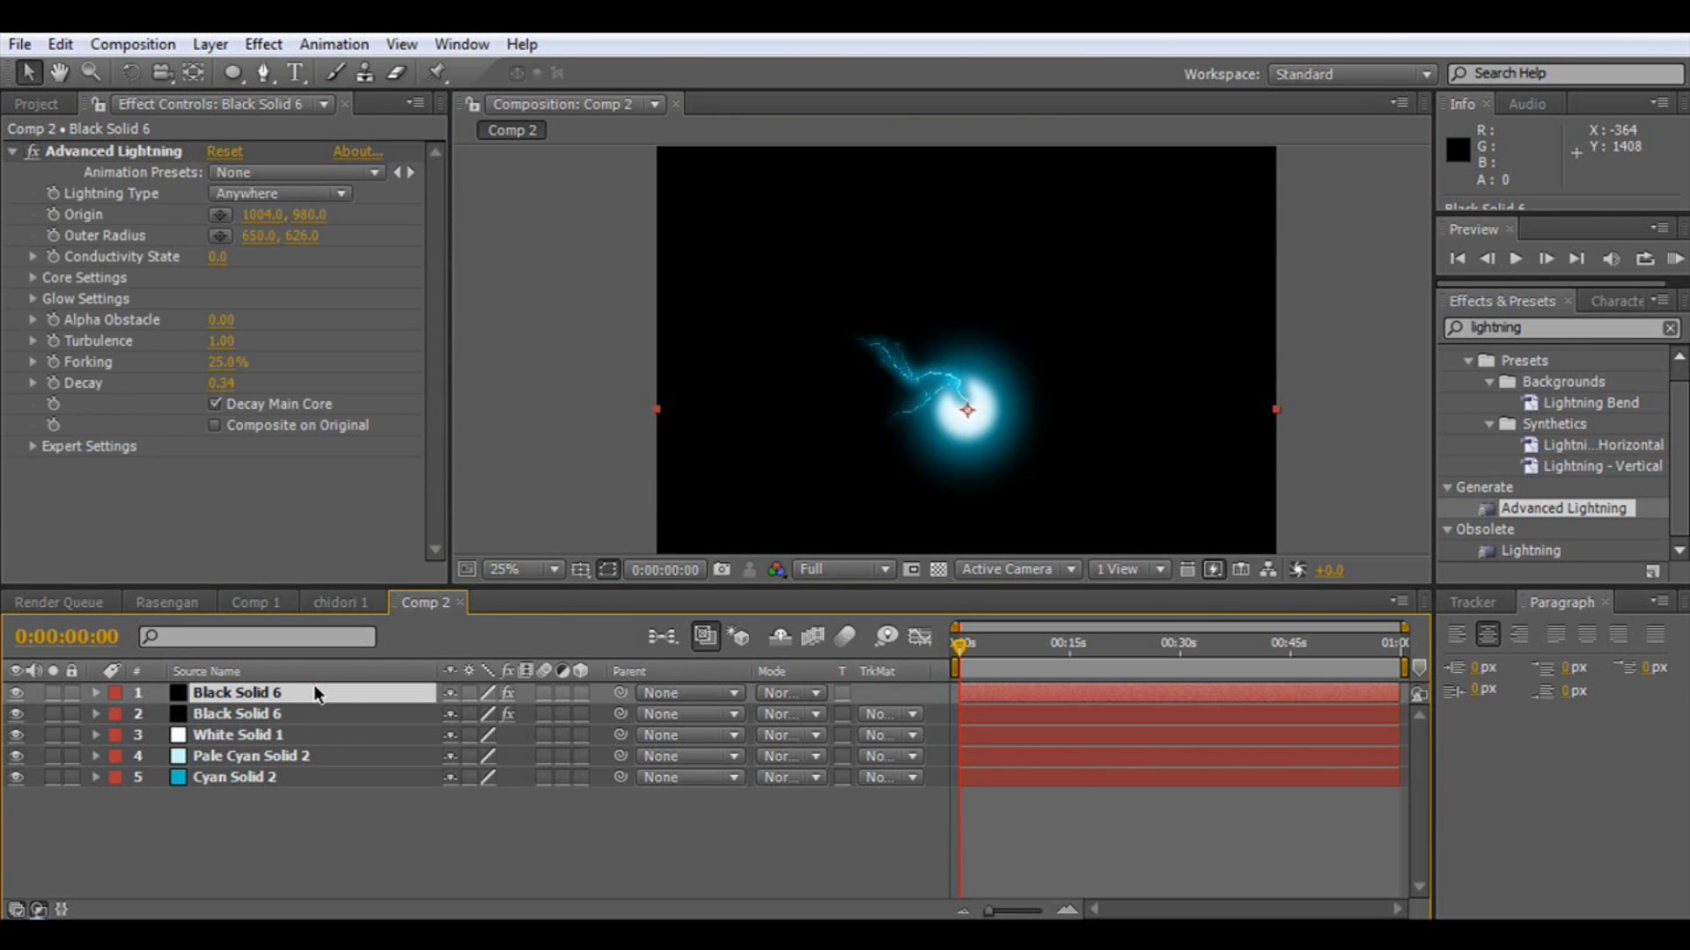
click(314, 691)
drag(226, 257, 228, 263)
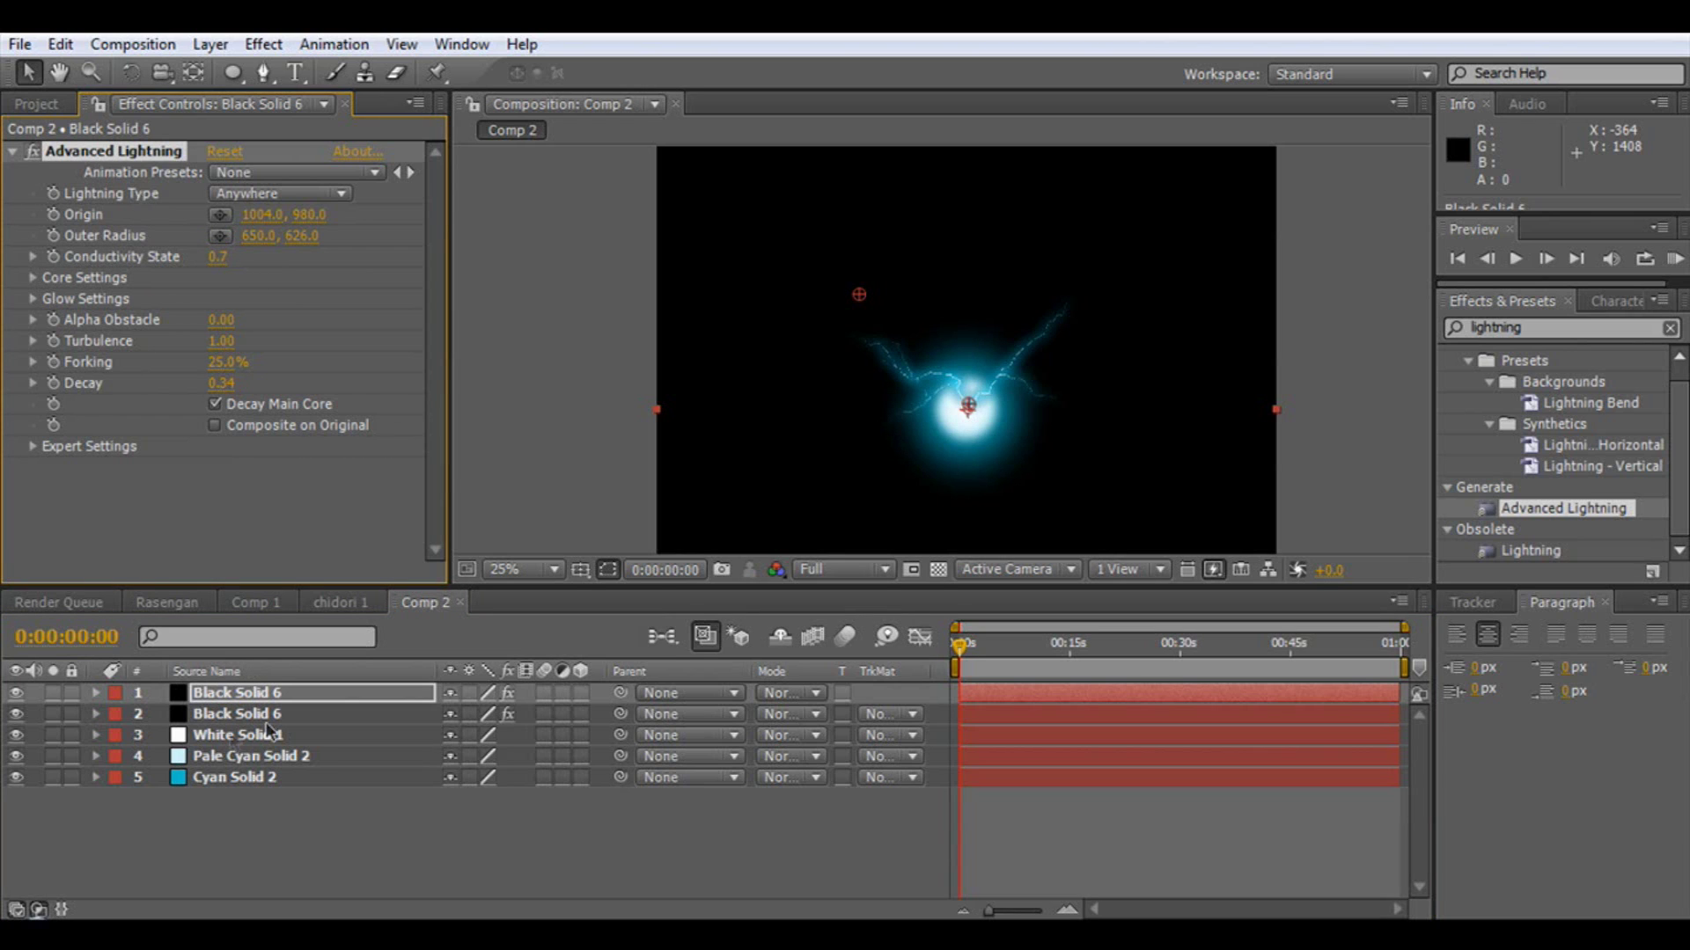
- Duplicate the top lightning solid and set the new copy's Conductivity State to 2.2, keeping a single lightning effect on it
click(221, 693)
key(ctrl+d)
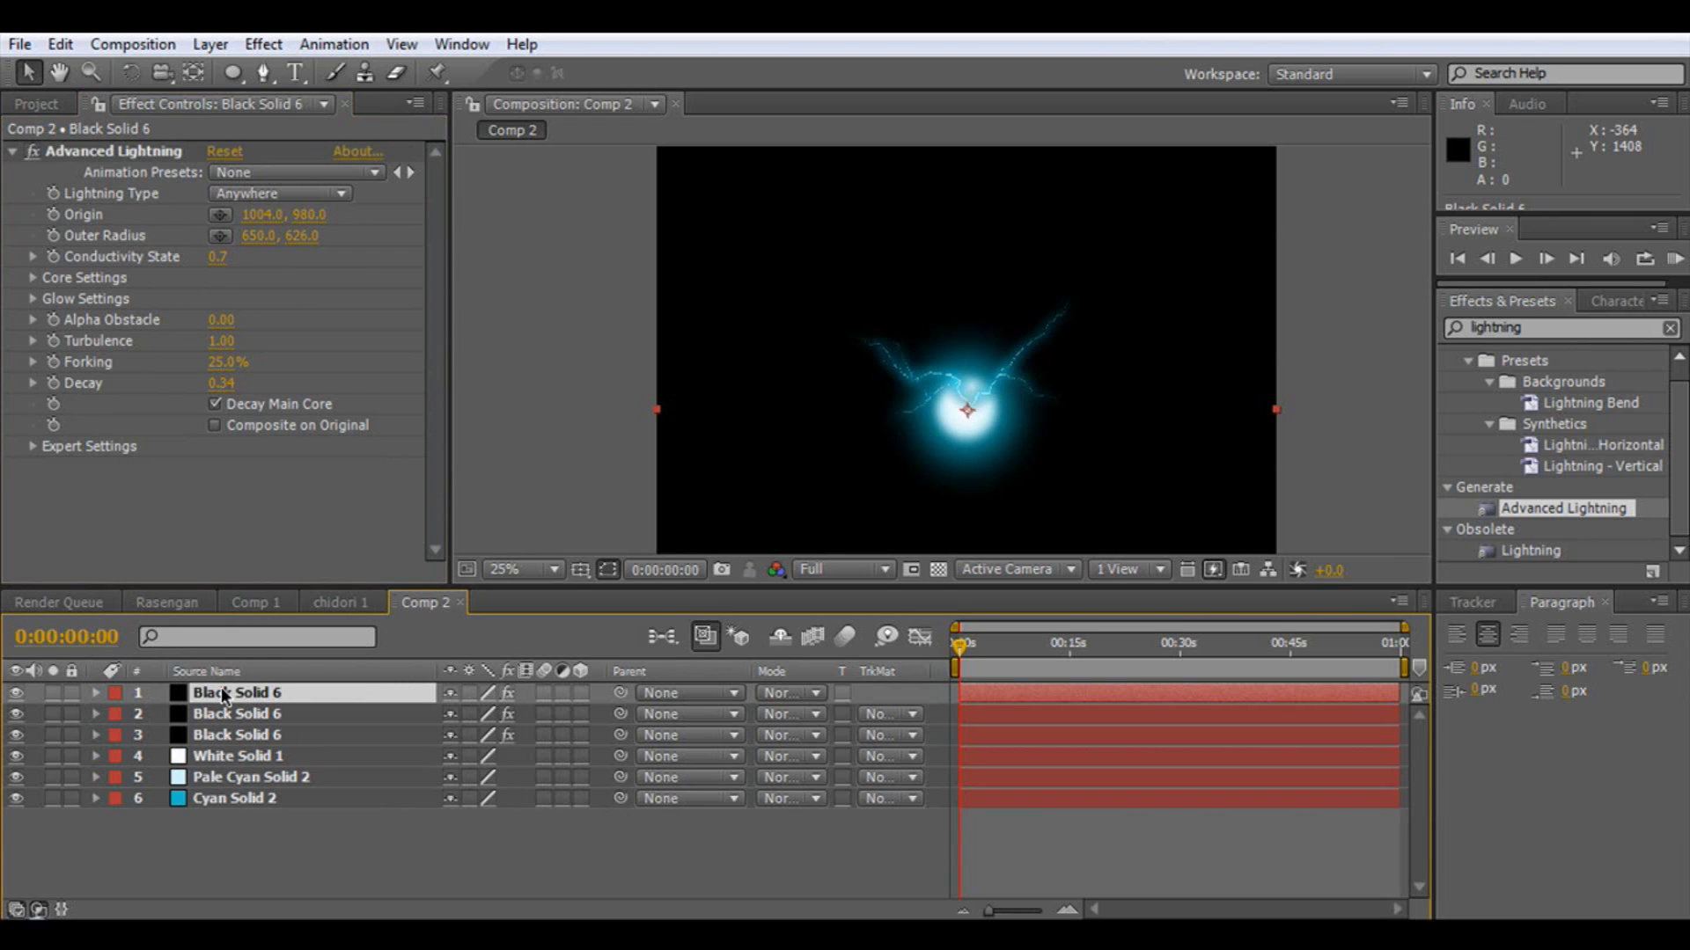
drag(219, 266, 248, 271)
key(ctrl+d)
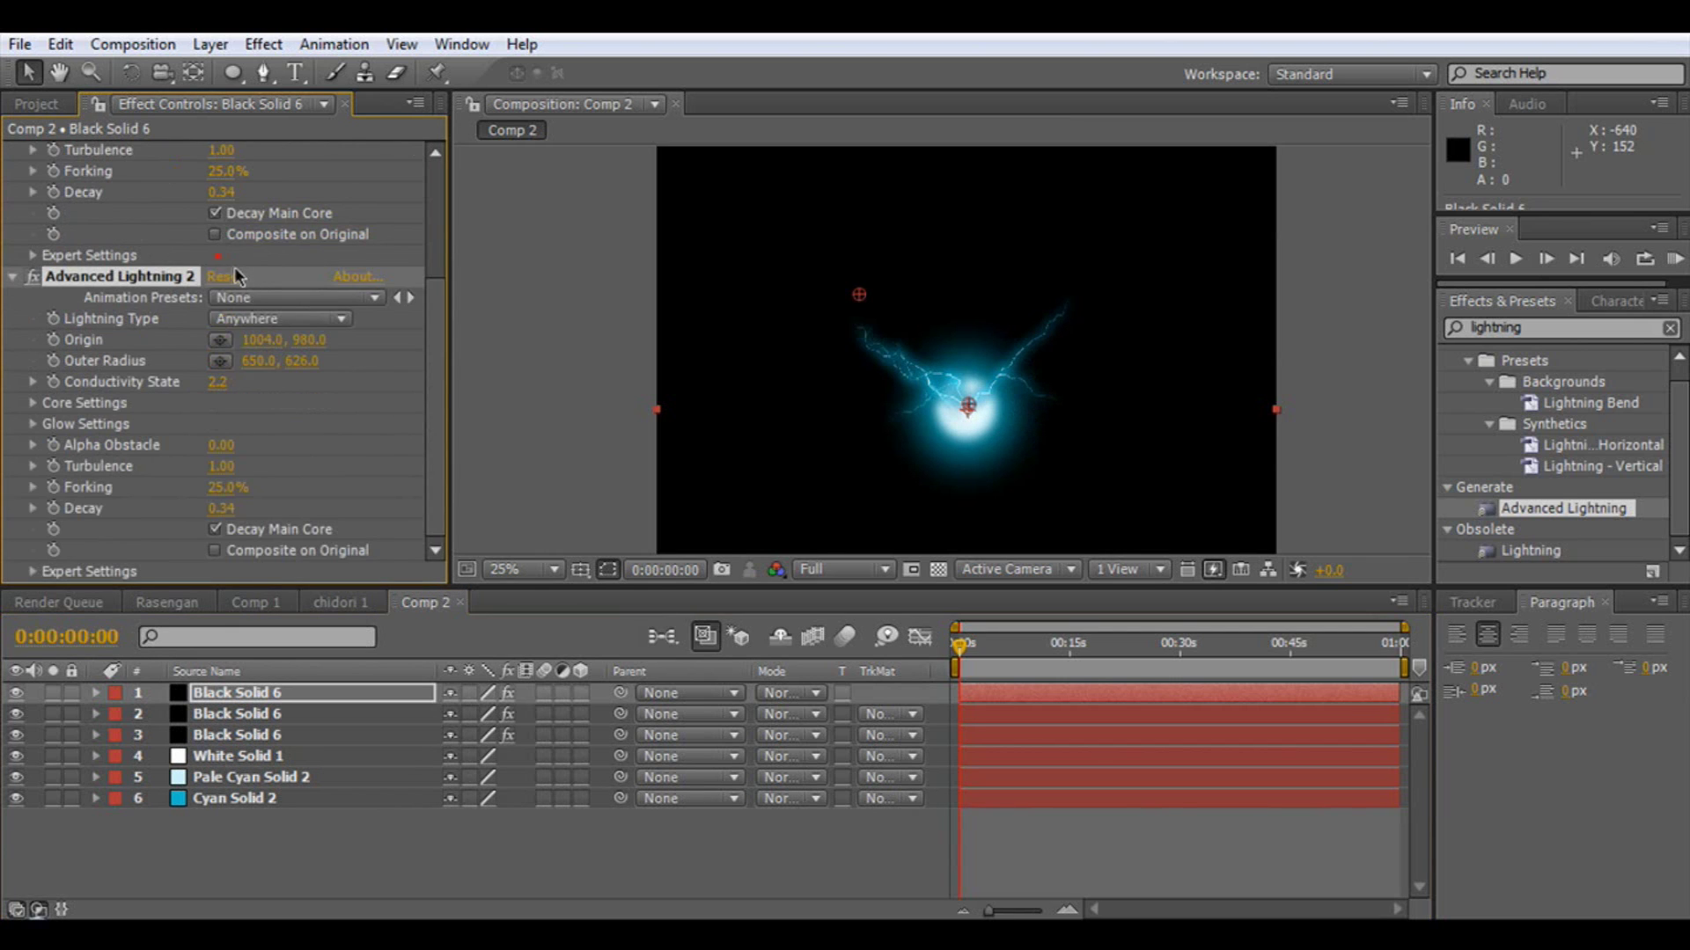
key(Delete)
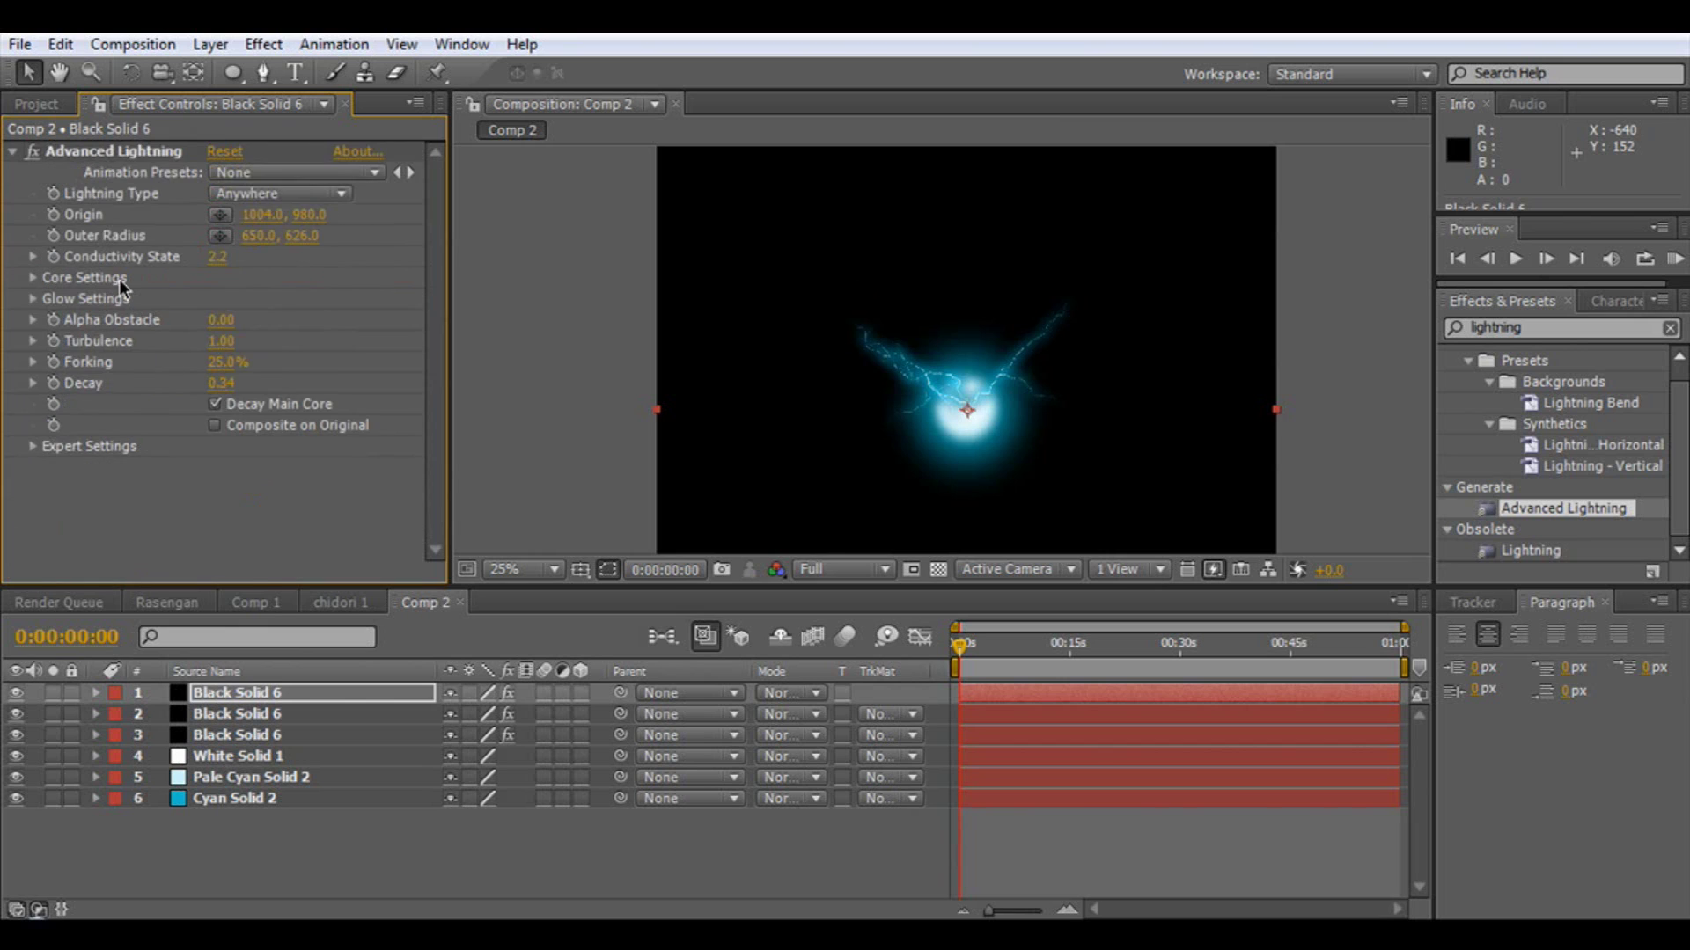
- Duplicate the top lightning solid twice more, with the Conductivity State at 4.2 on the first copy and 6.1 on the second
click(241, 693)
key(ctrl+d)
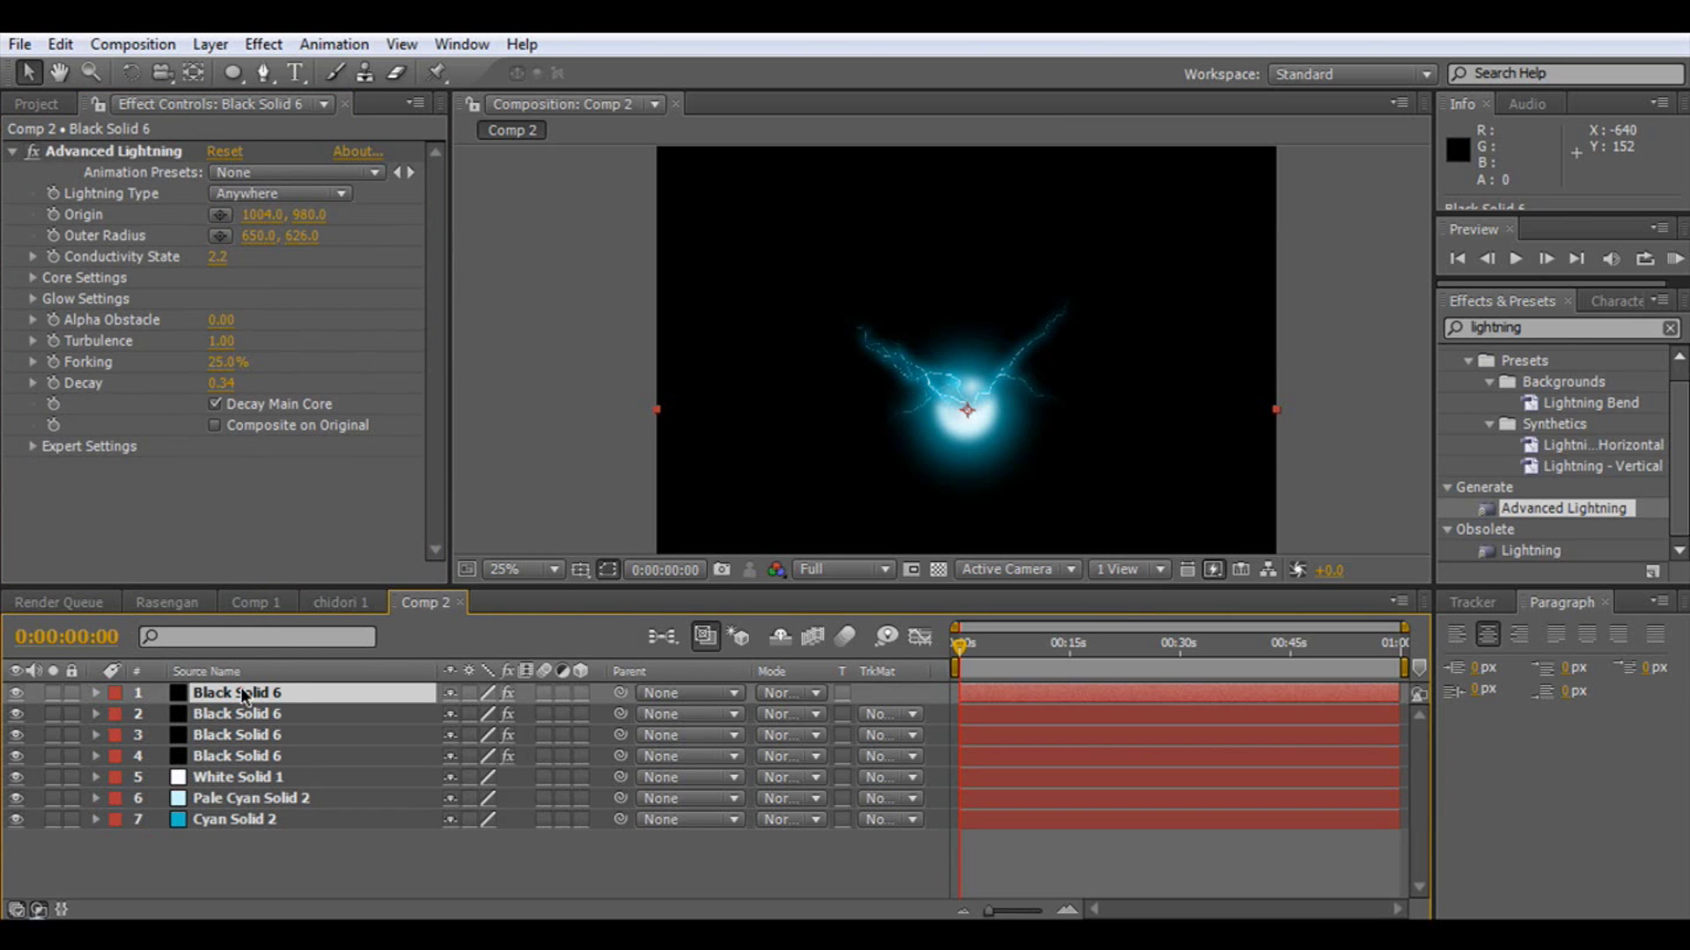
drag(220, 259, 234, 259)
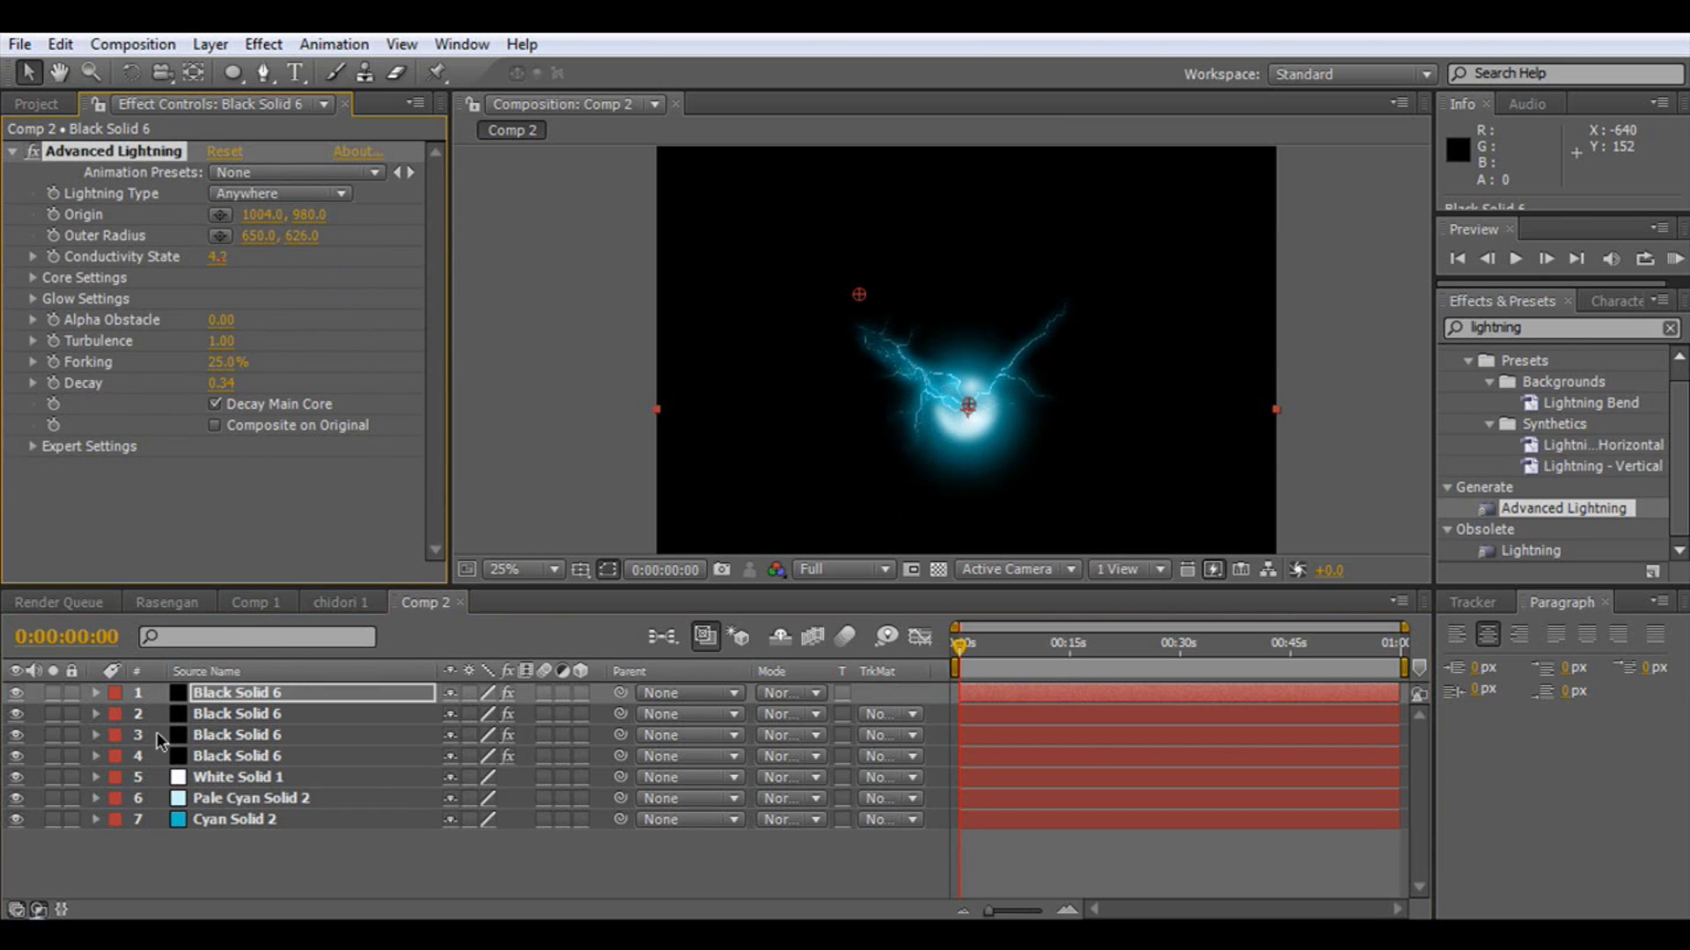
click(233, 690)
key(ctrl+d)
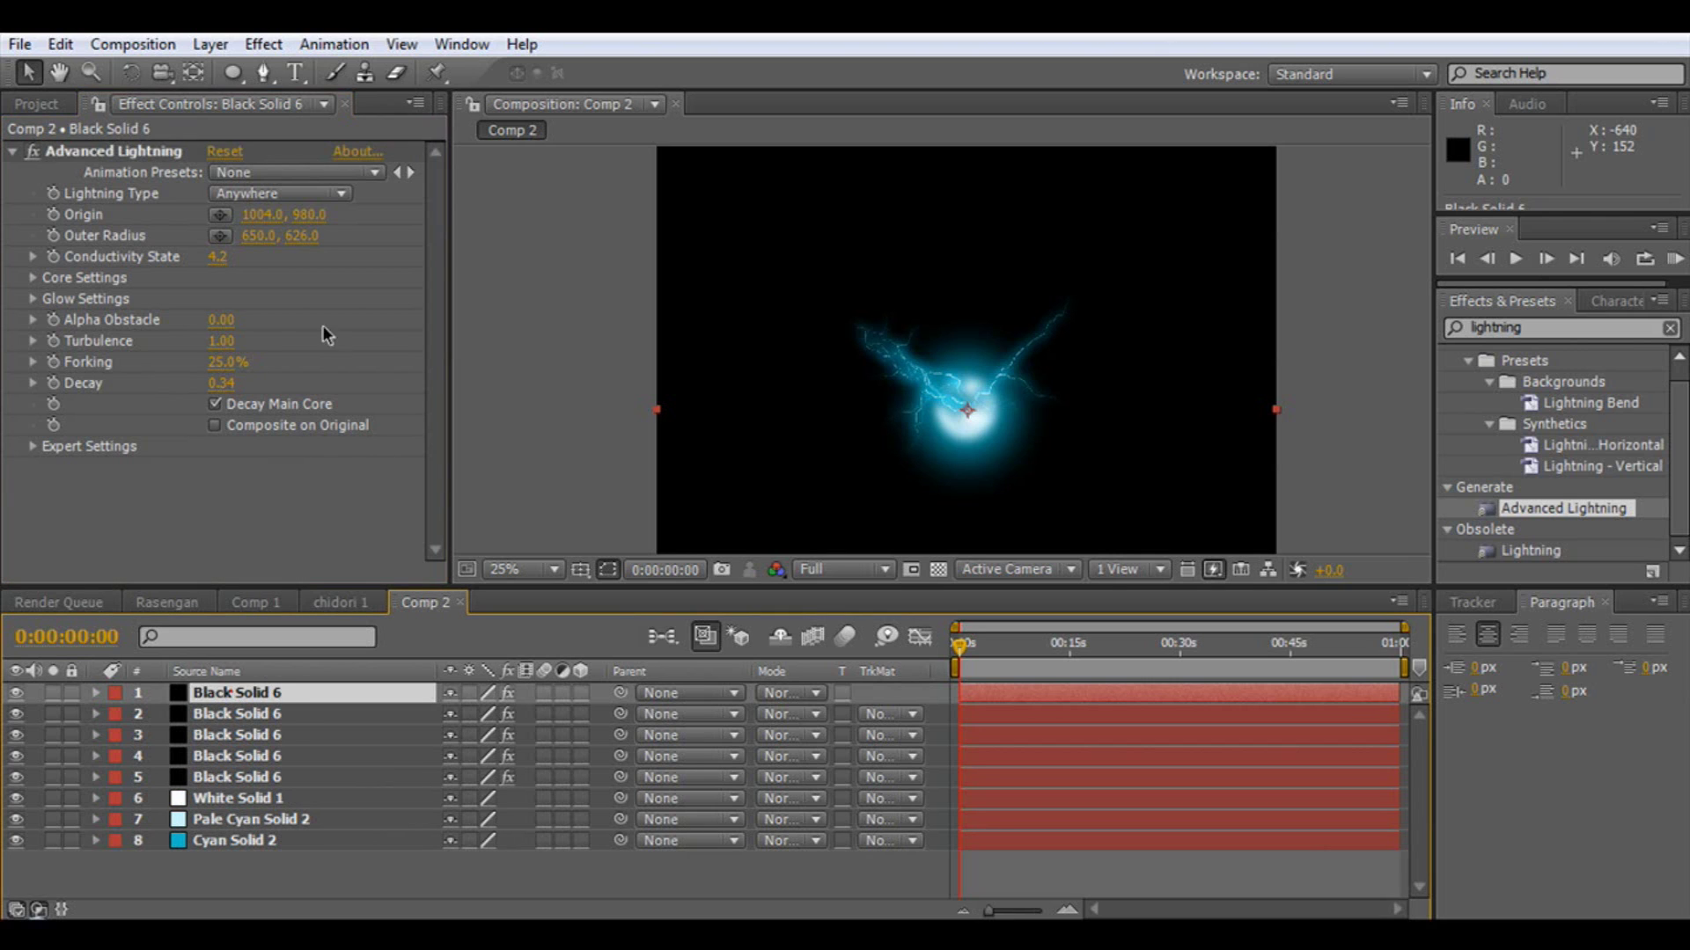
drag(224, 256, 280, 764)
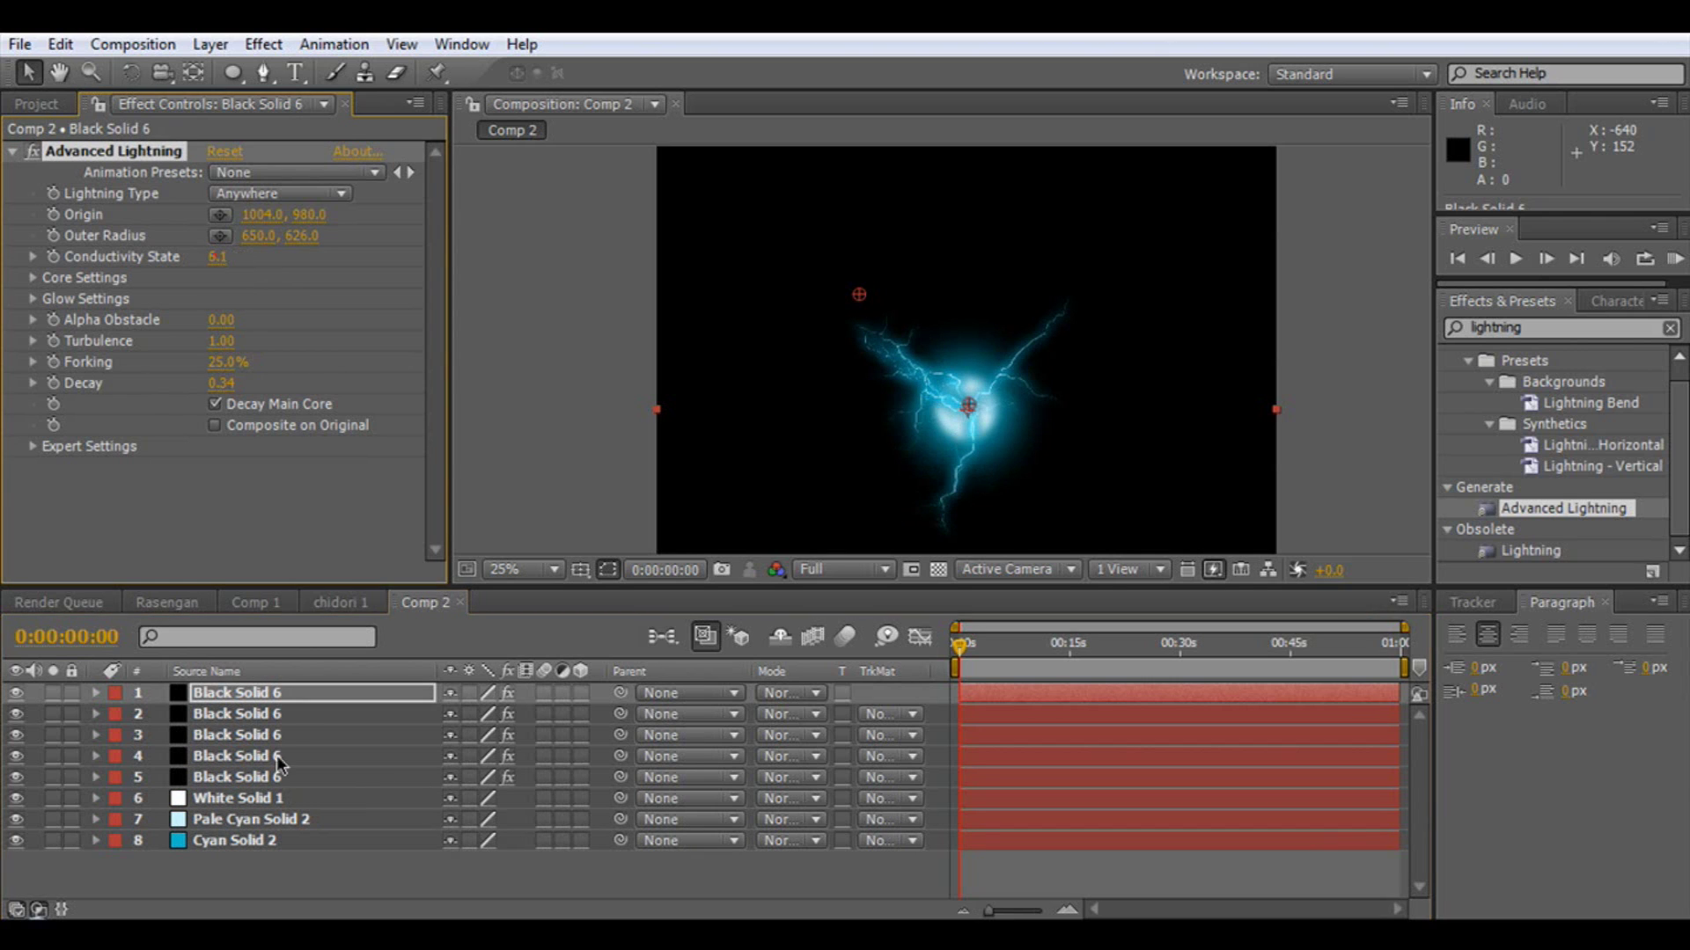
- Add two further copies of the top lightning solid, with the Conductivity State at 8.5 and 15.6
click(236, 692)
key(ctrl+d)
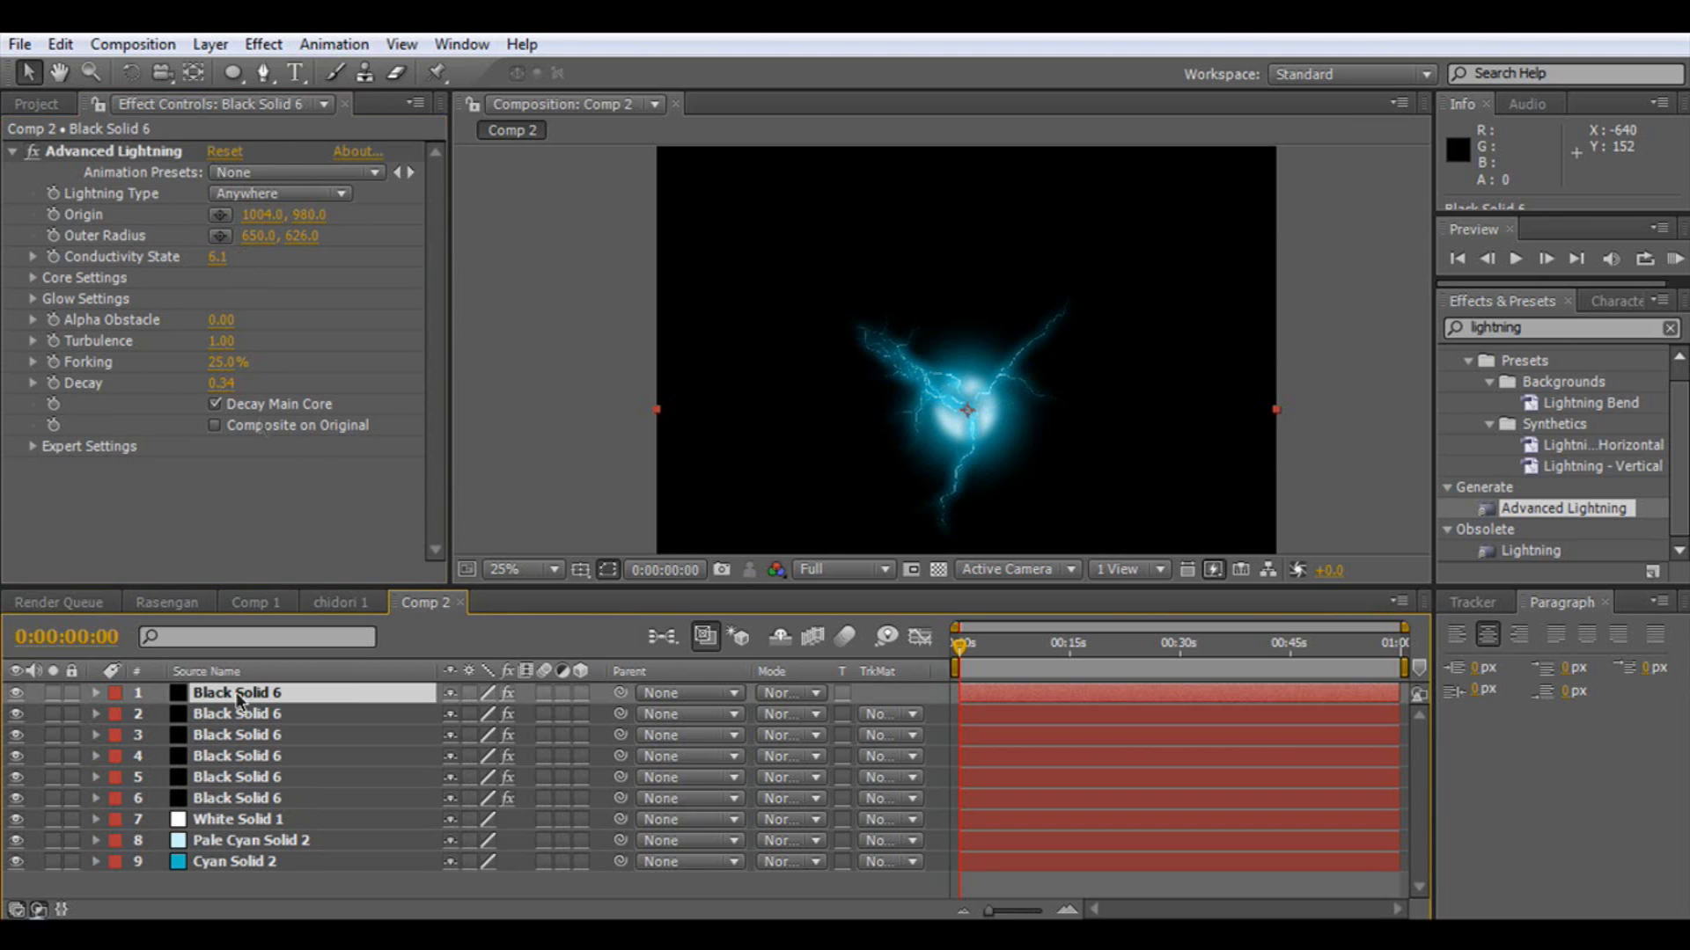
drag(239, 258, 319, 712)
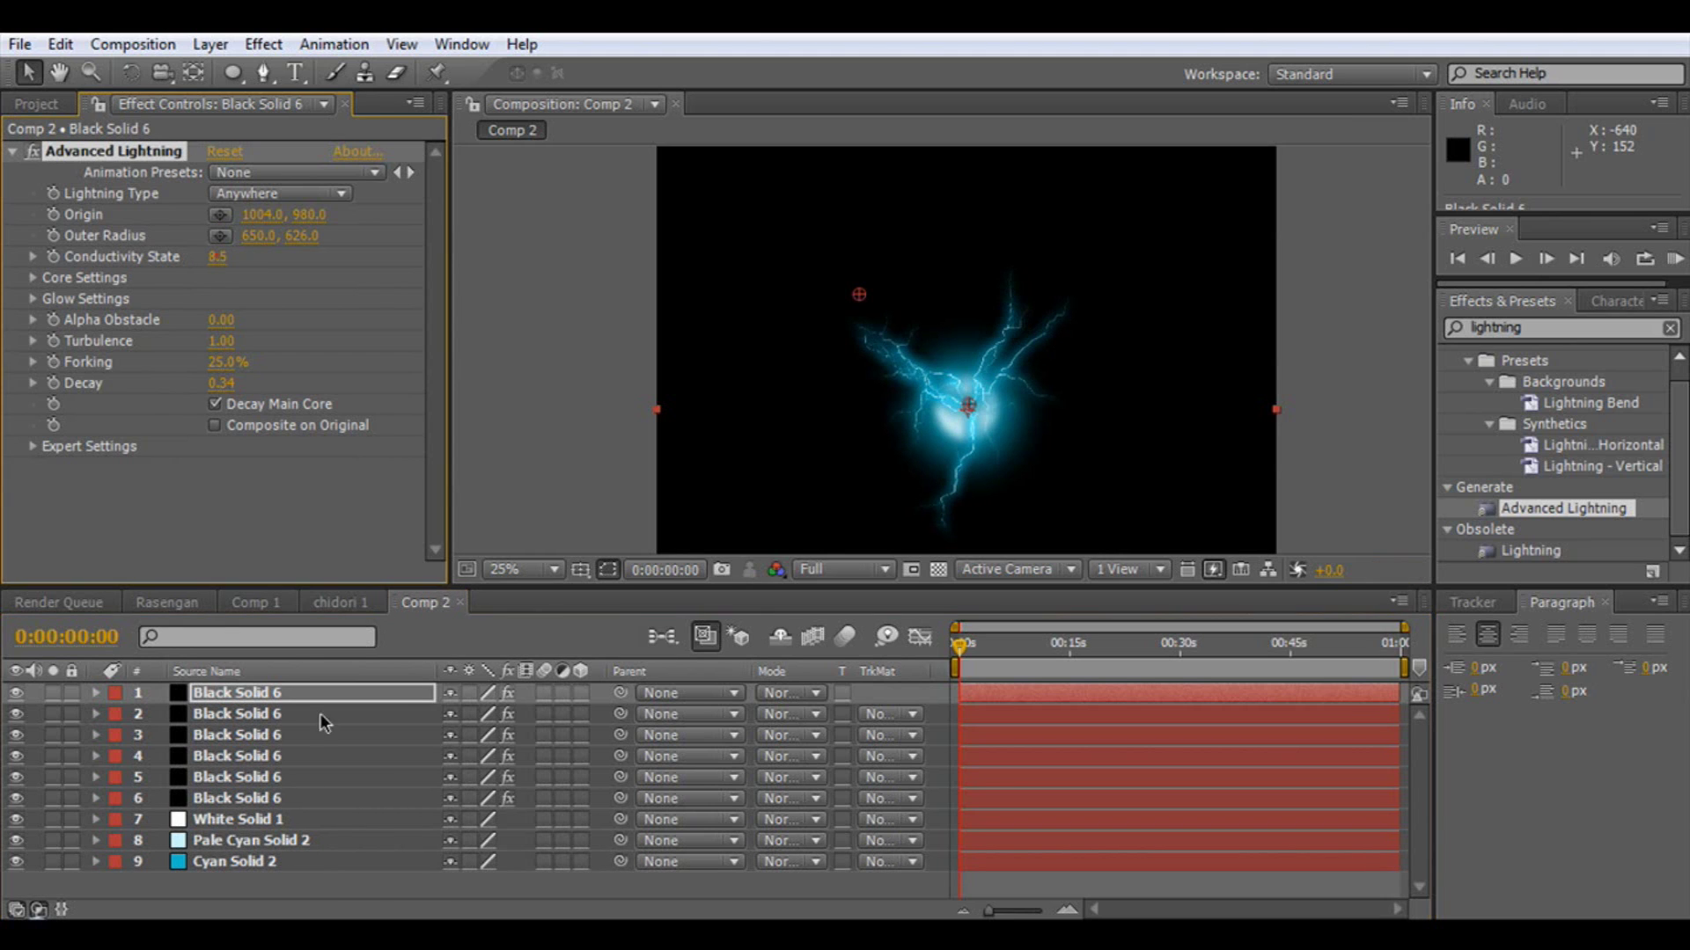
click(230, 689)
key(ctrl+d)
drag(219, 271, 245, 261)
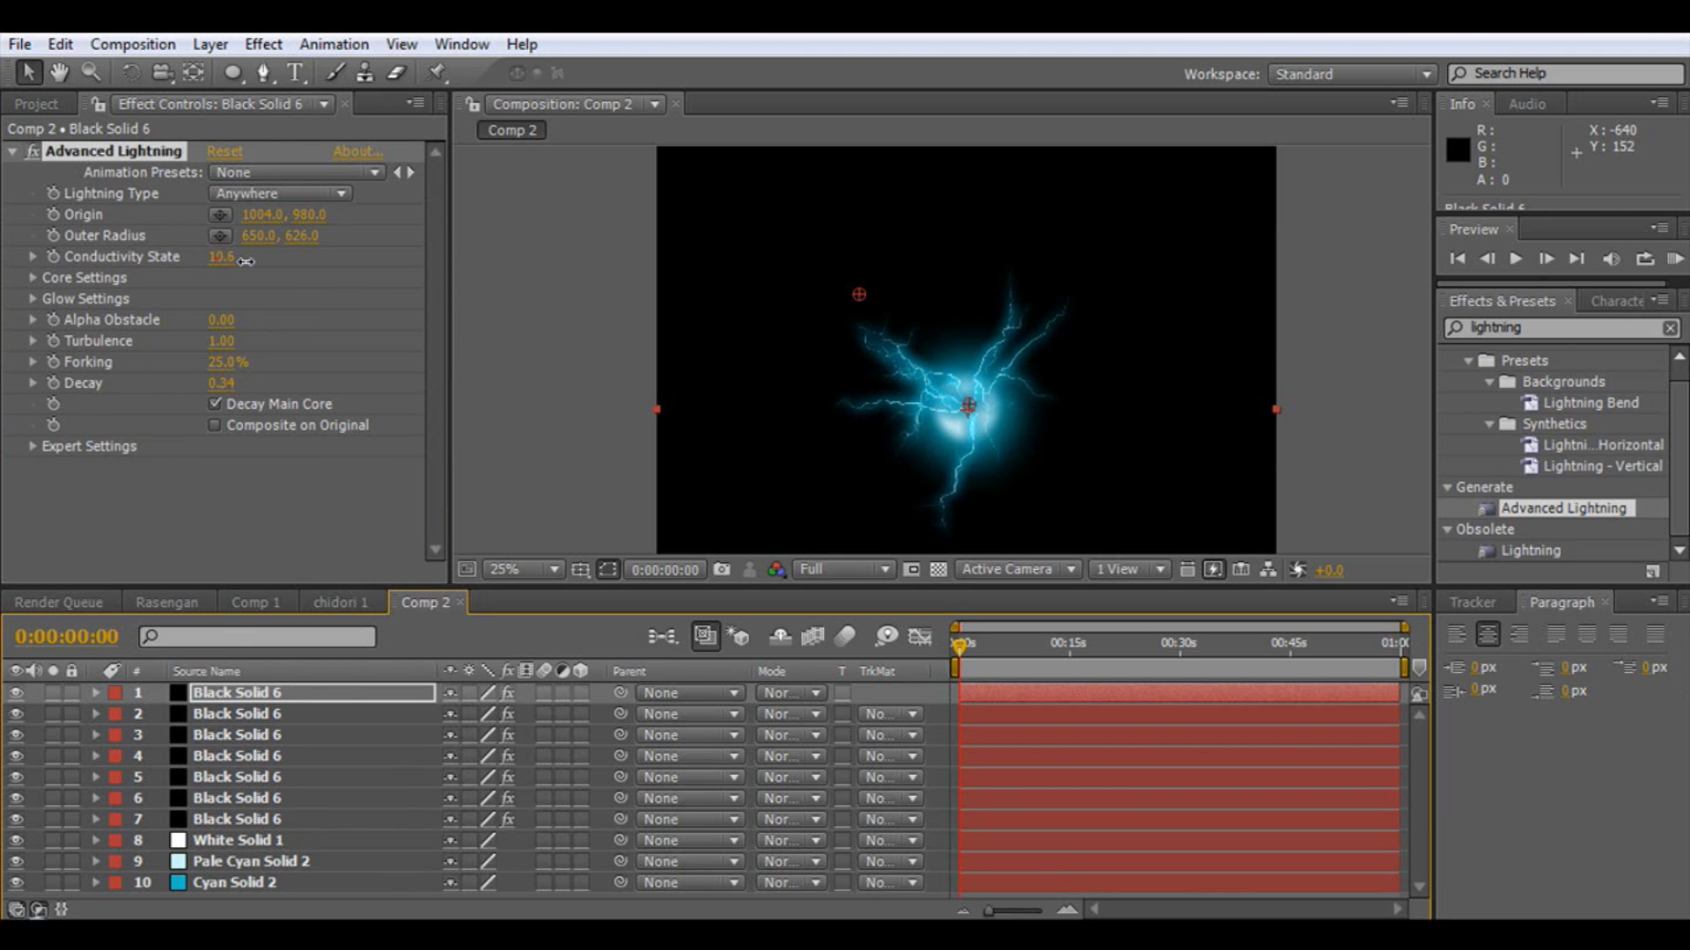
- Duplicate the top lightning solid once more
click(270, 690)
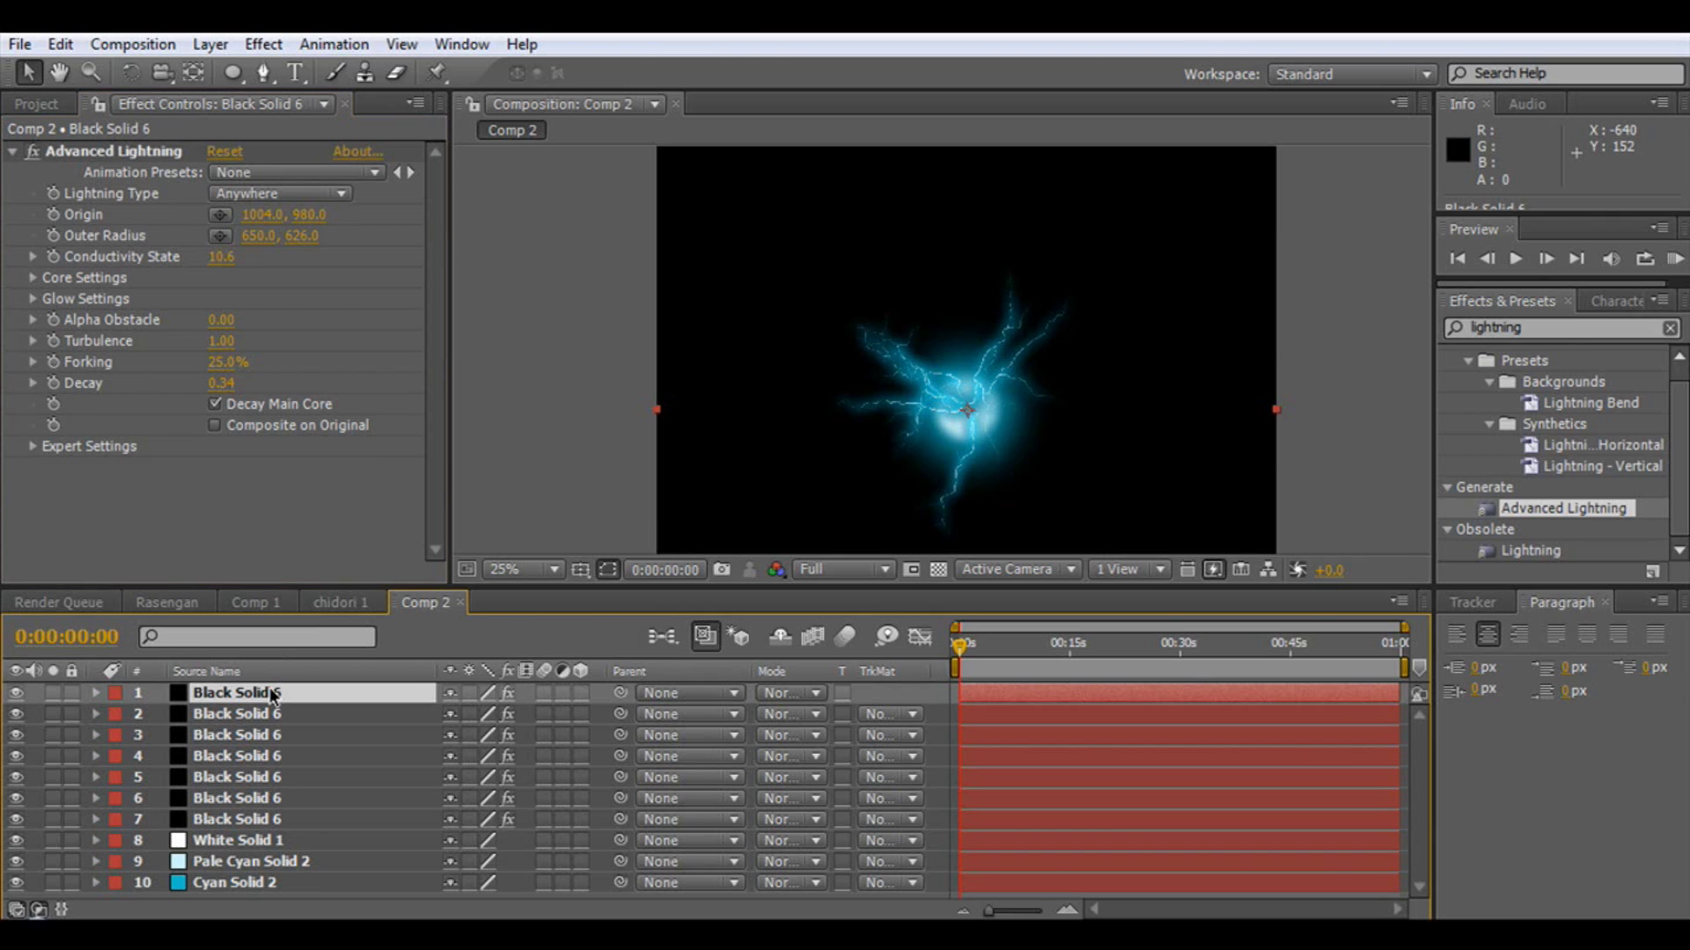
key(ctrl+d)
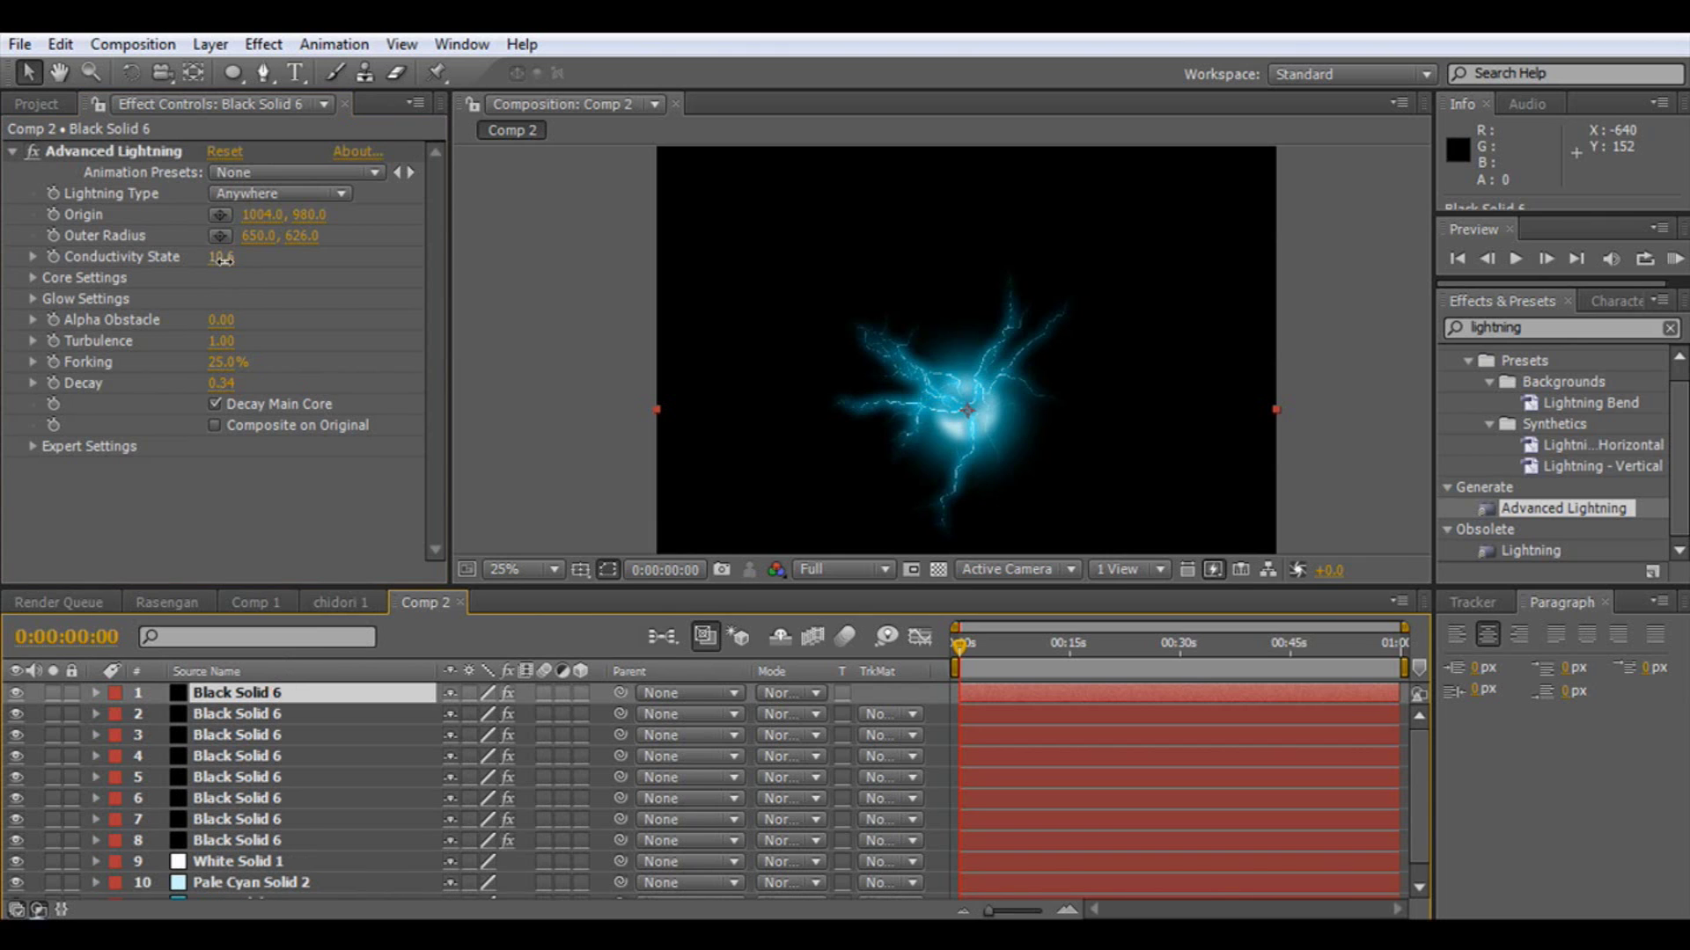
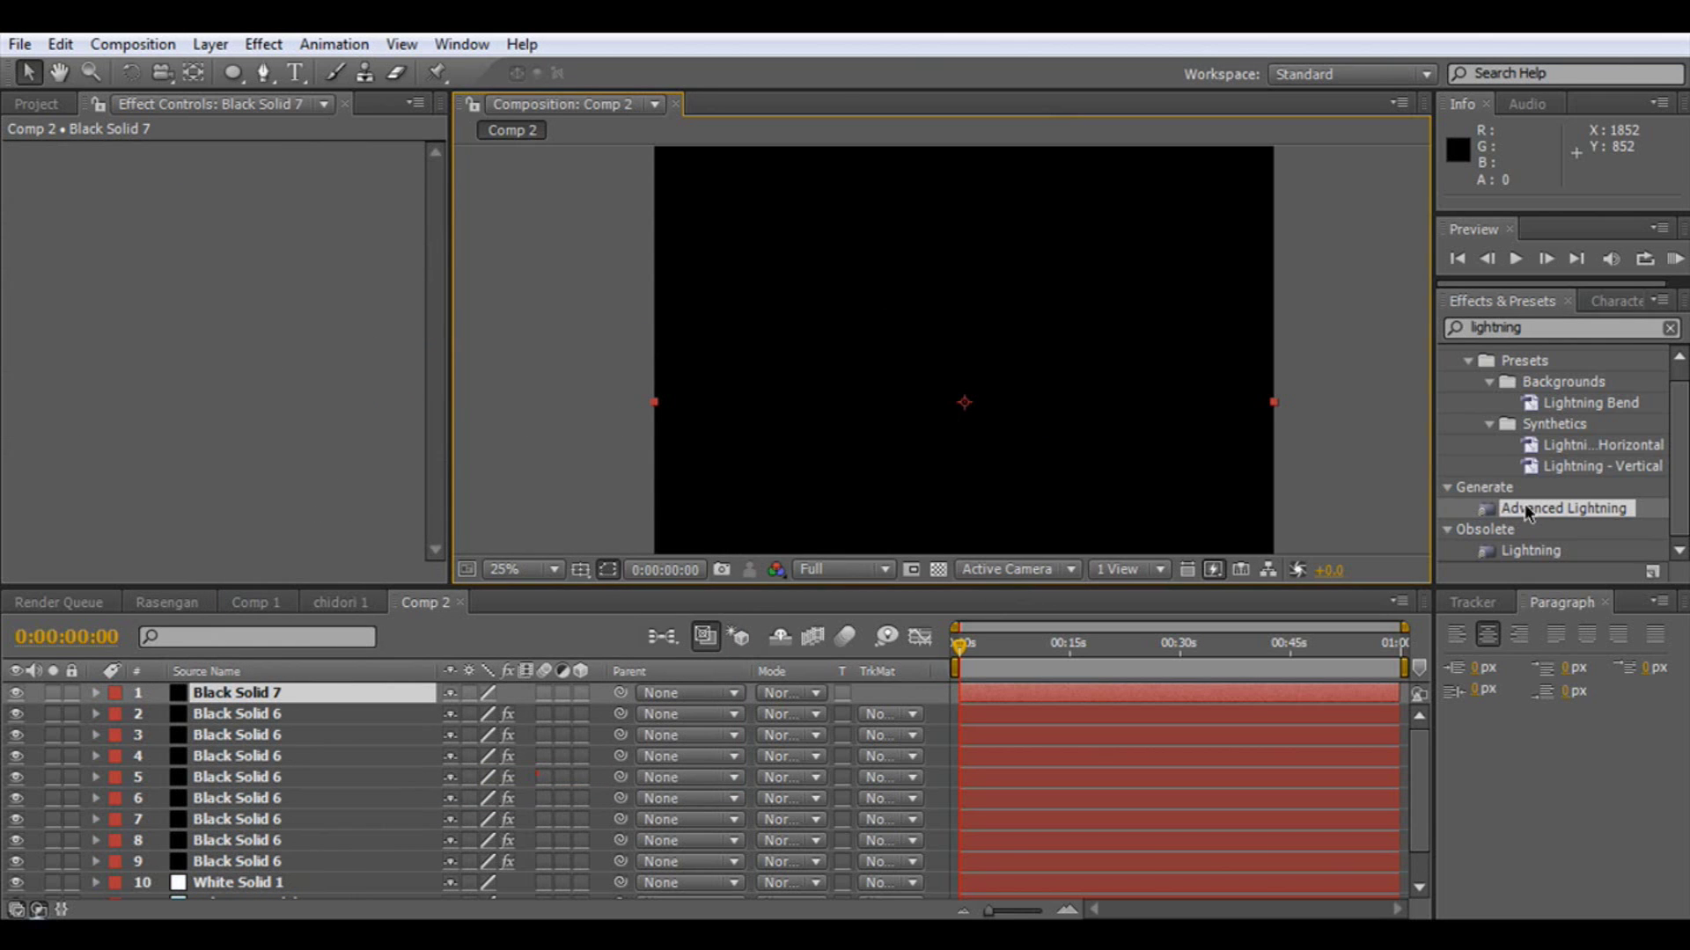
- Apply the Advanced Lightning effect to the new black solid on top of the layer stack
drag(1536, 509, 1143, 462)
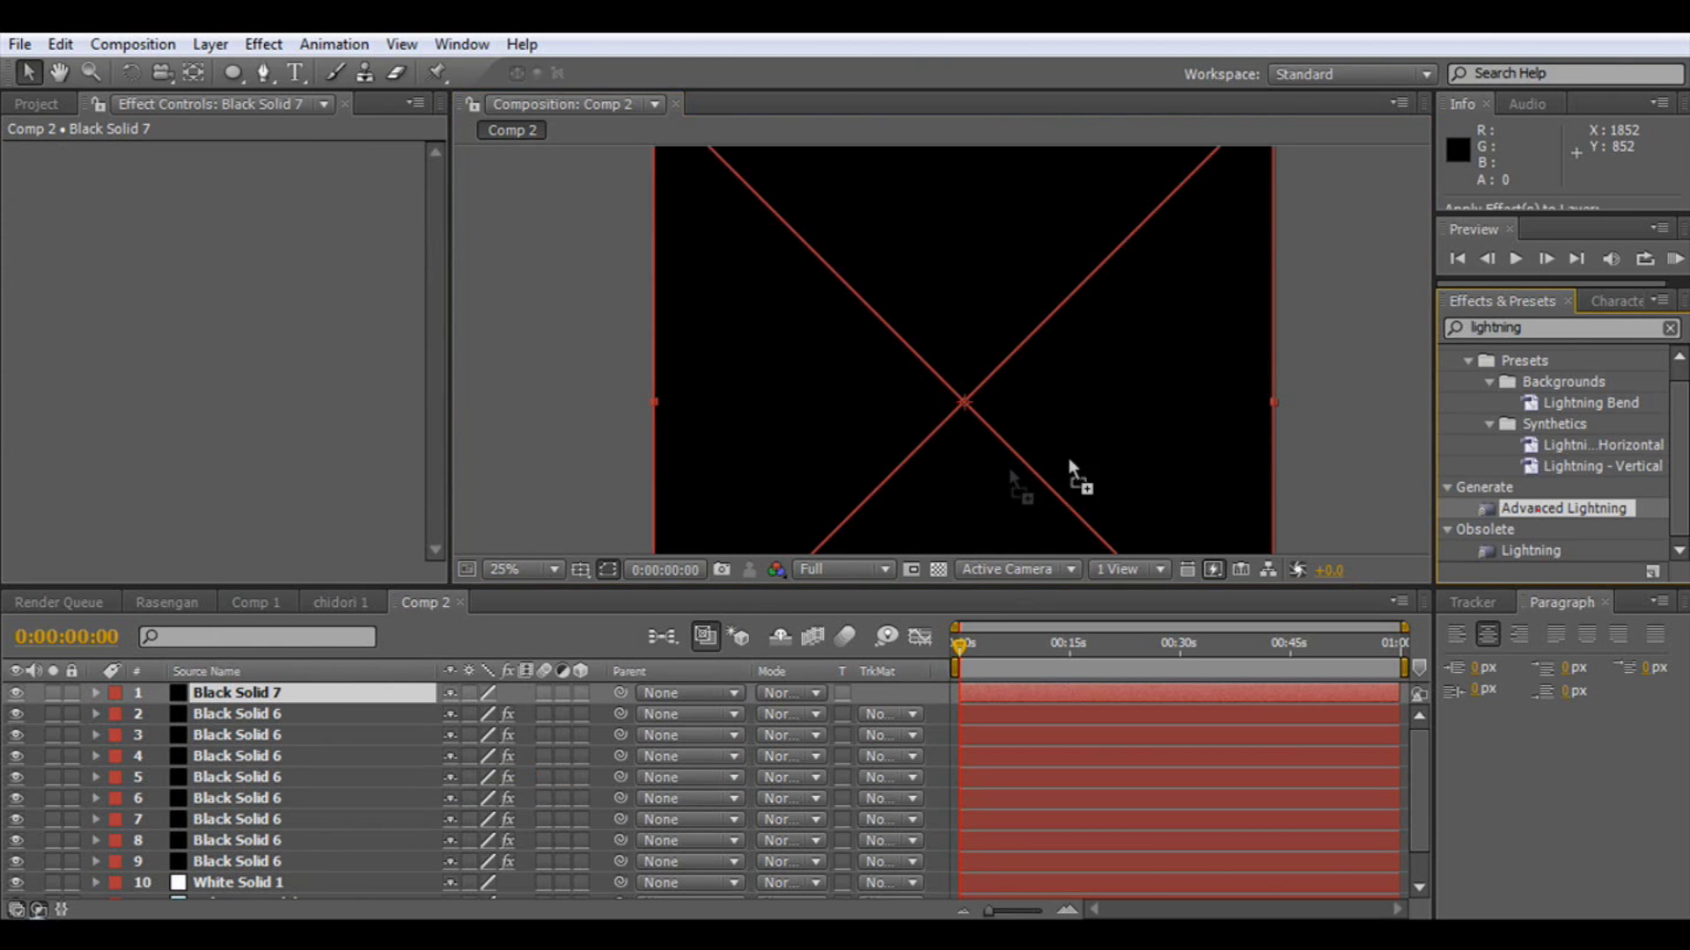
drag(977, 484, 904, 332)
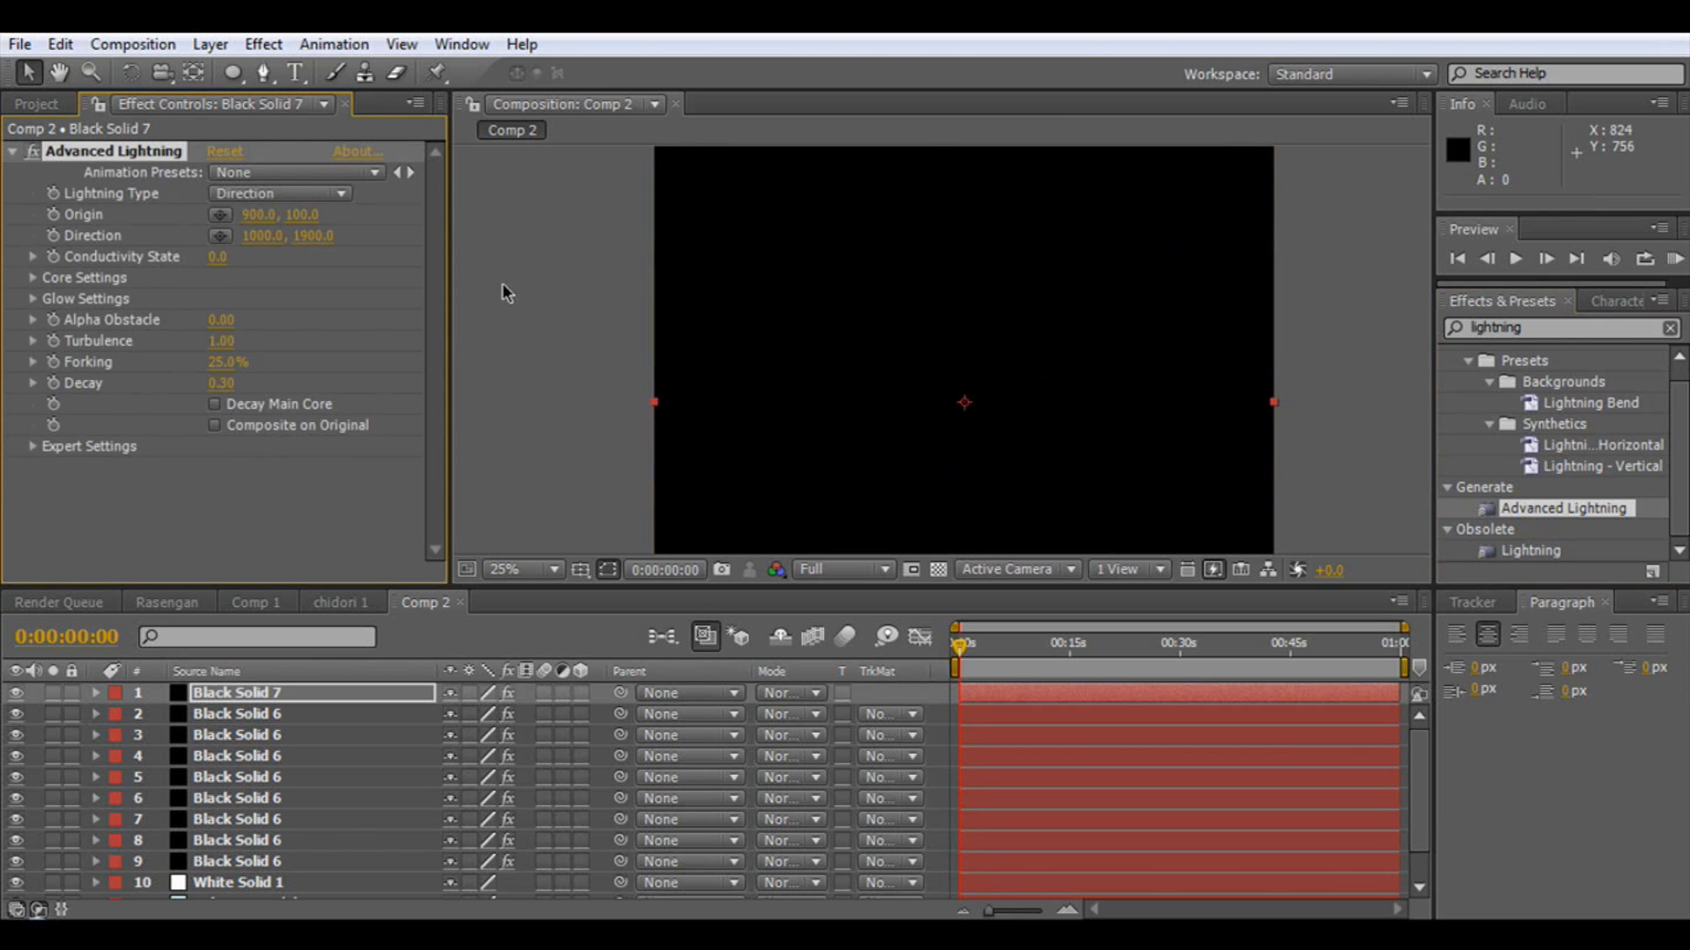
scroll(766, 381, up, 1)
scroll(765, 381, down, 1)
scroll(766, 381, up, 1)
scroll(766, 381, down, 1)
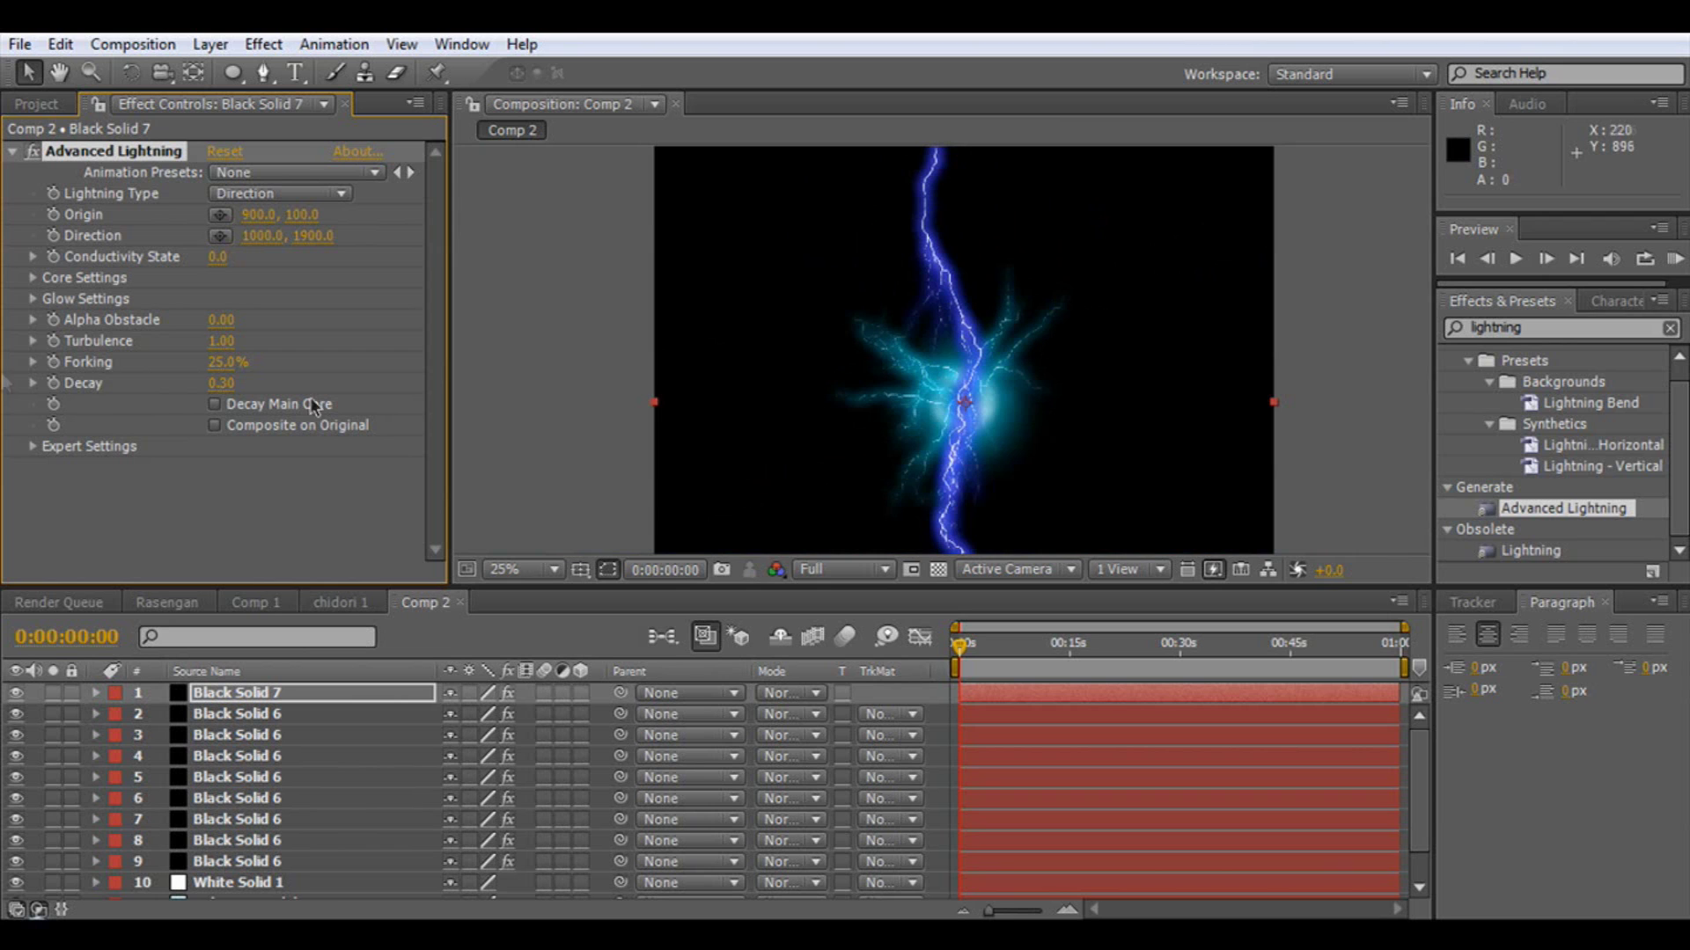
- Set the new lightning's Core Color to a pale cyan sampled from an existing bolt in the composition
click(33, 277)
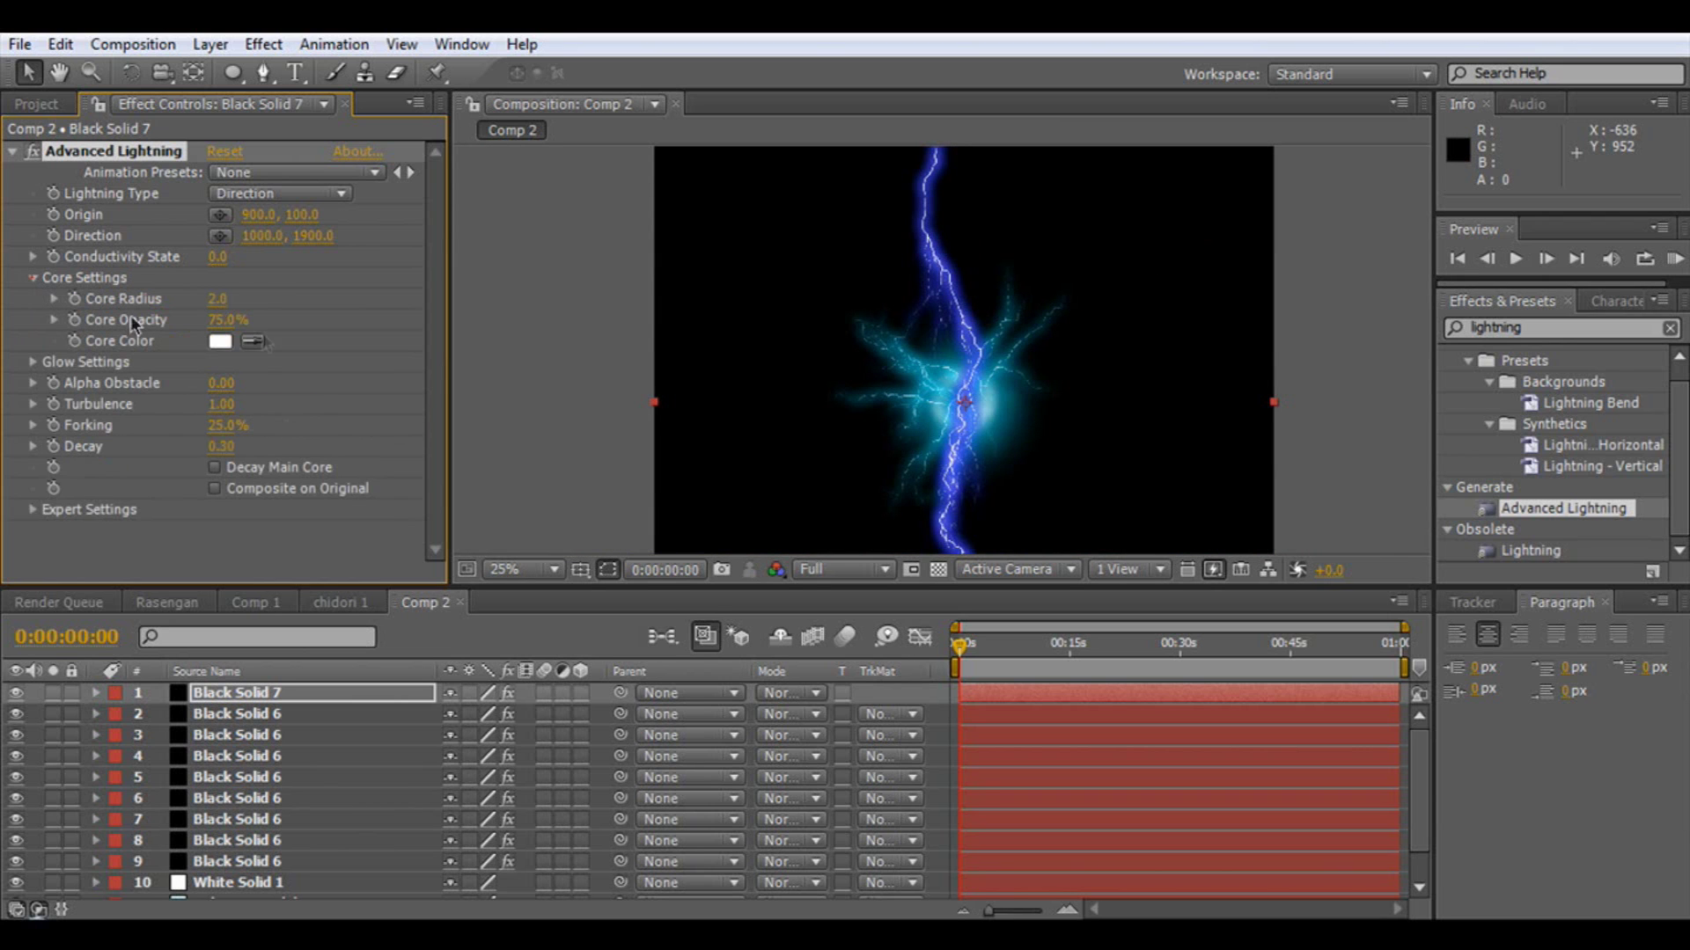
scroll(968, 415, up, 6)
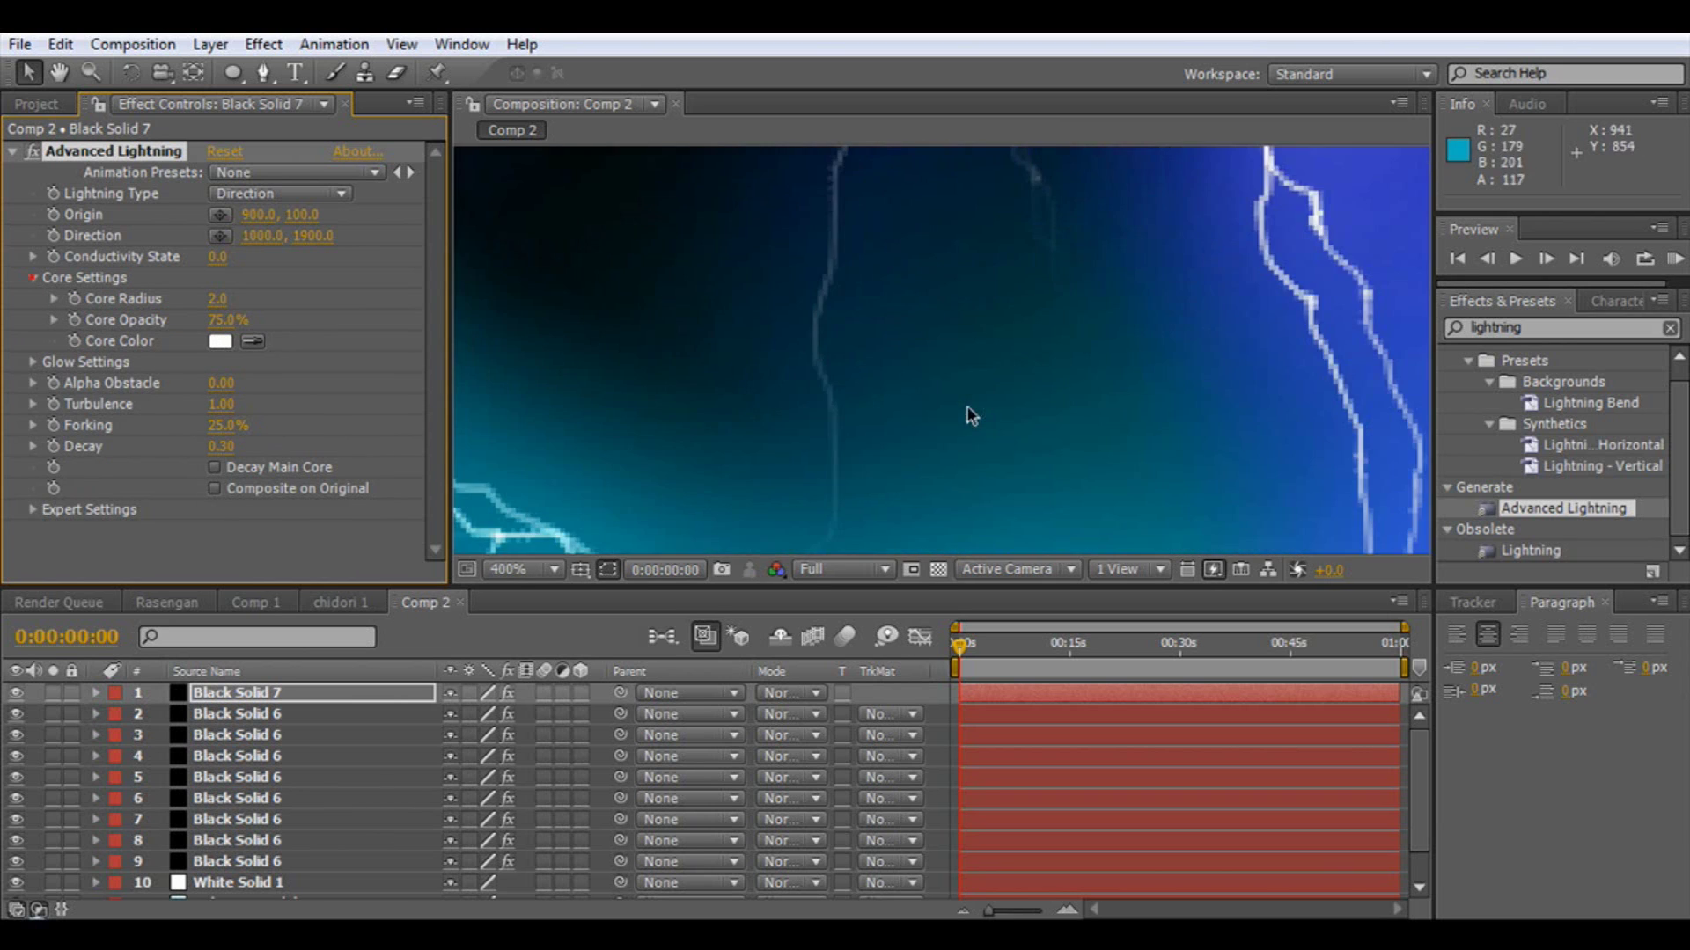
scroll(644, 283, up, 1)
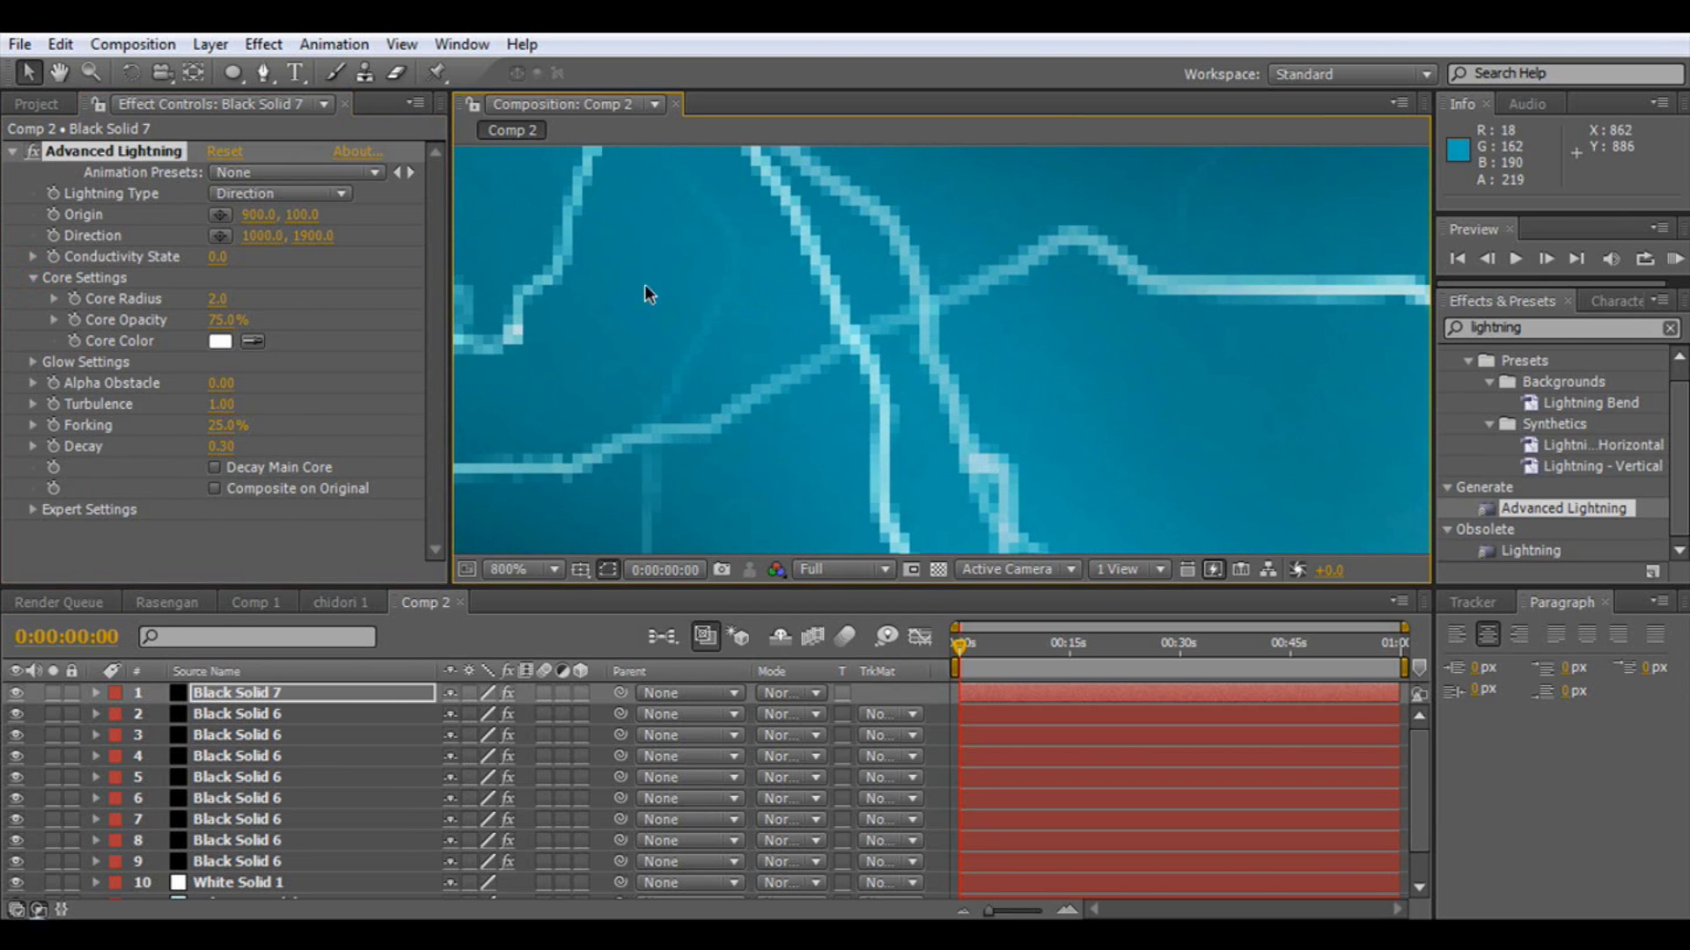
click(825, 271)
scroll(825, 277, down, 3)
scroll(821, 277, down, 1)
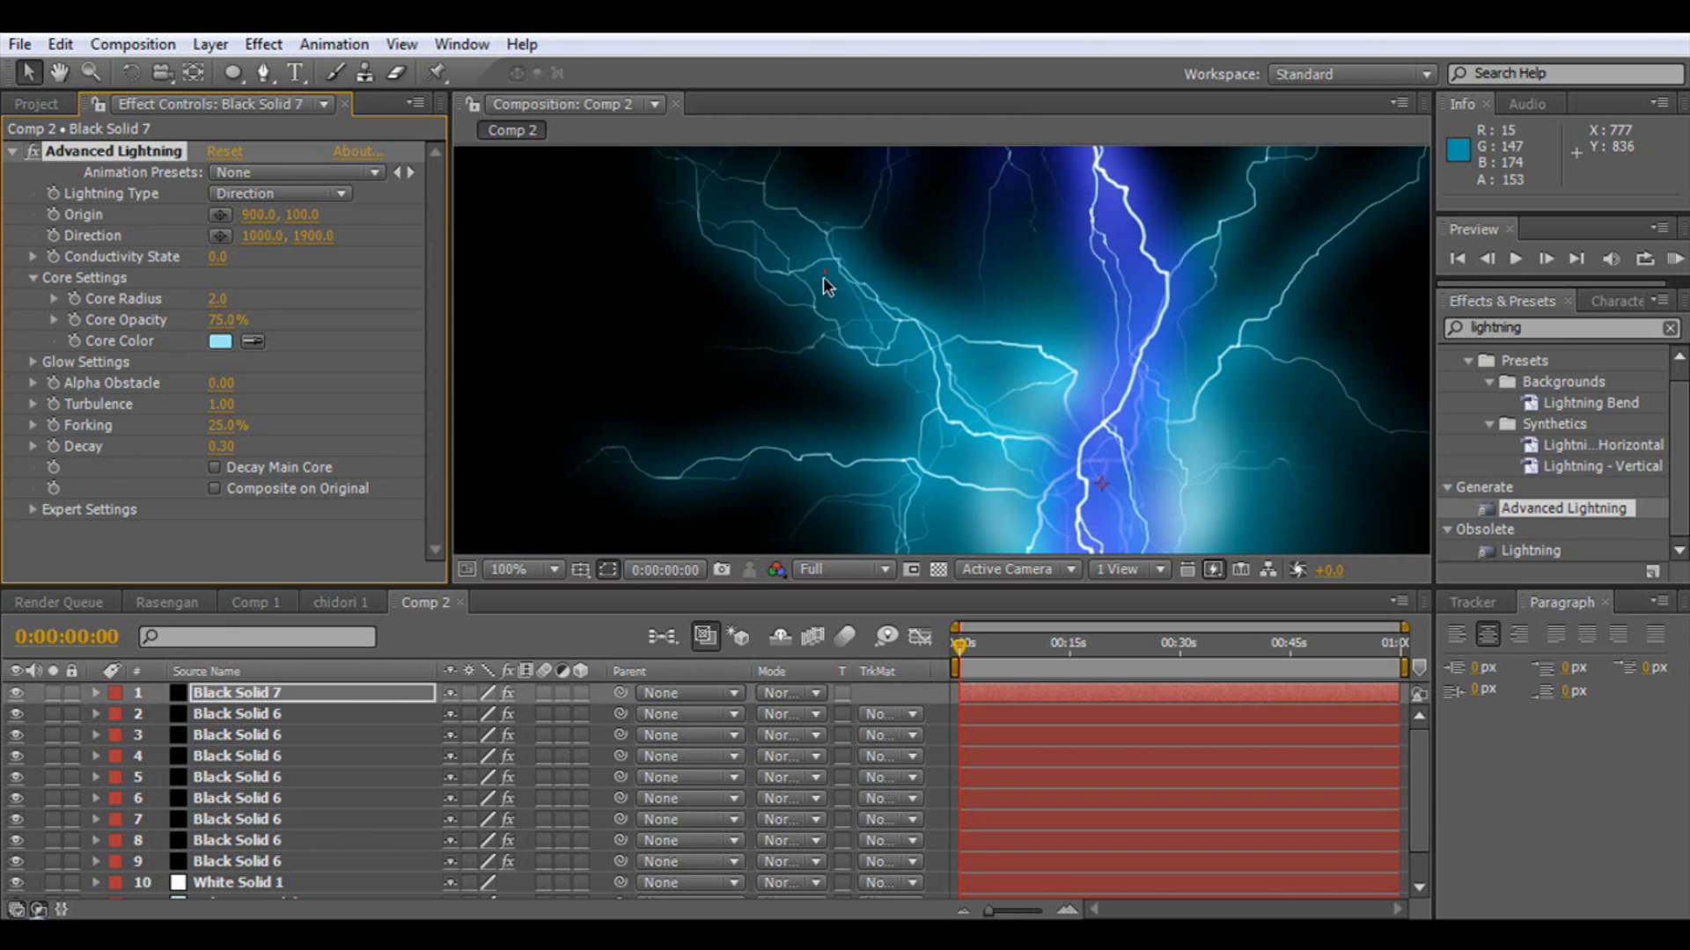
- Set the new lightning's Glow Color to teal 00B3B5
scroll(958, 319, up, 2)
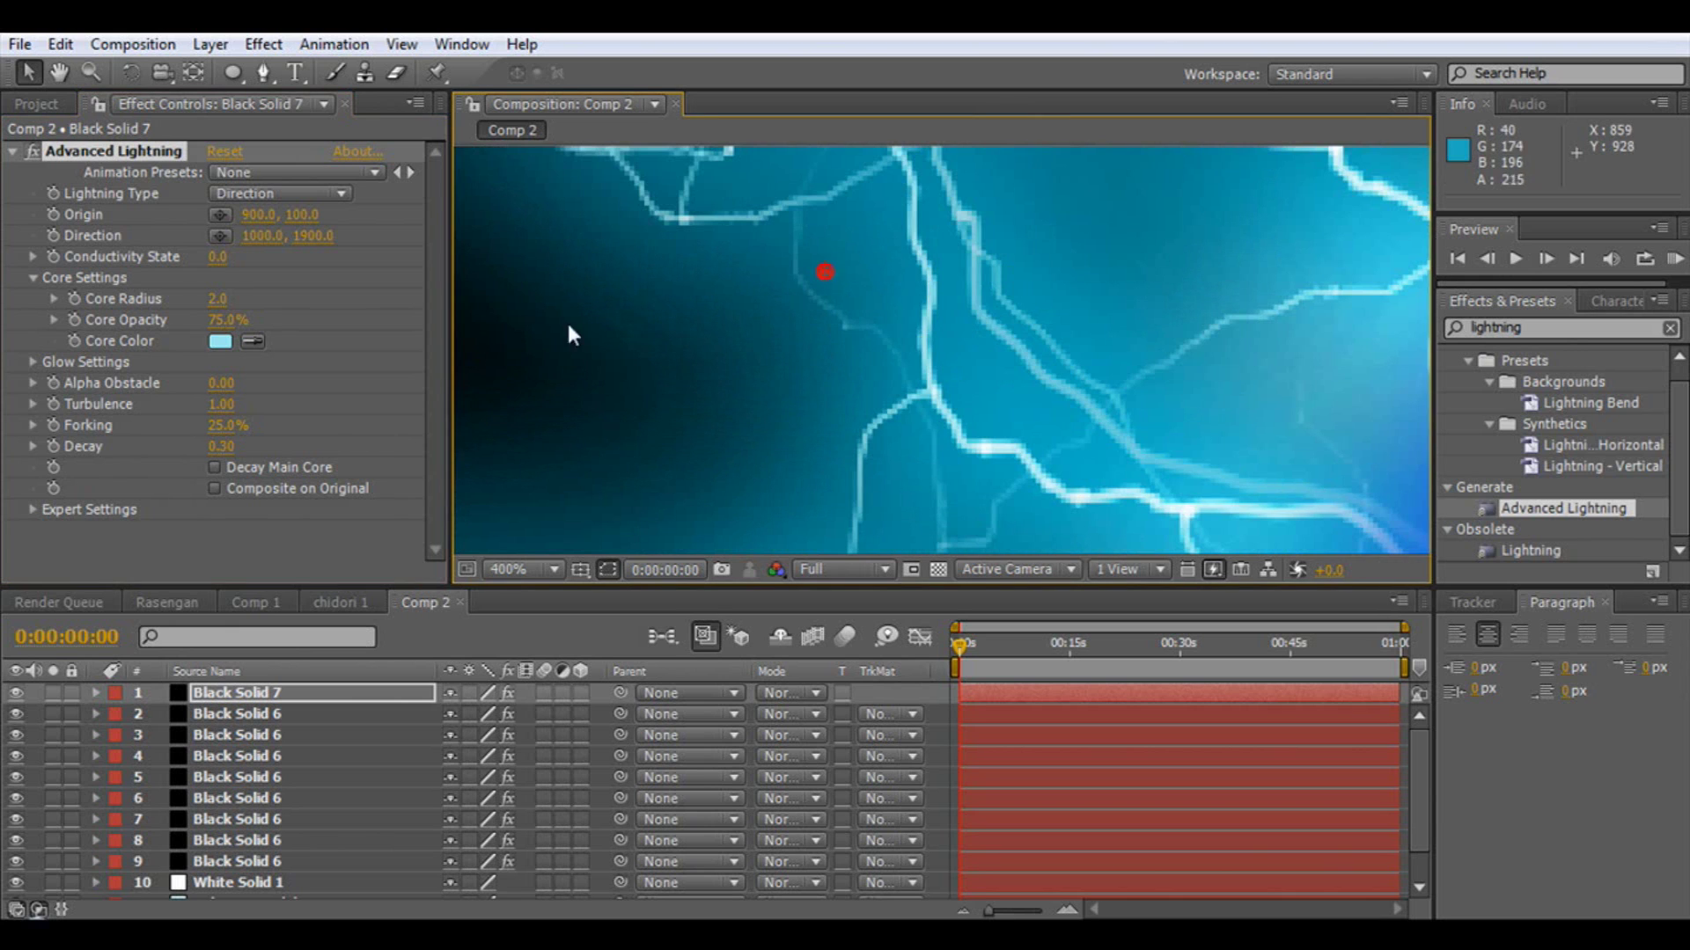
click(34, 363)
click(220, 425)
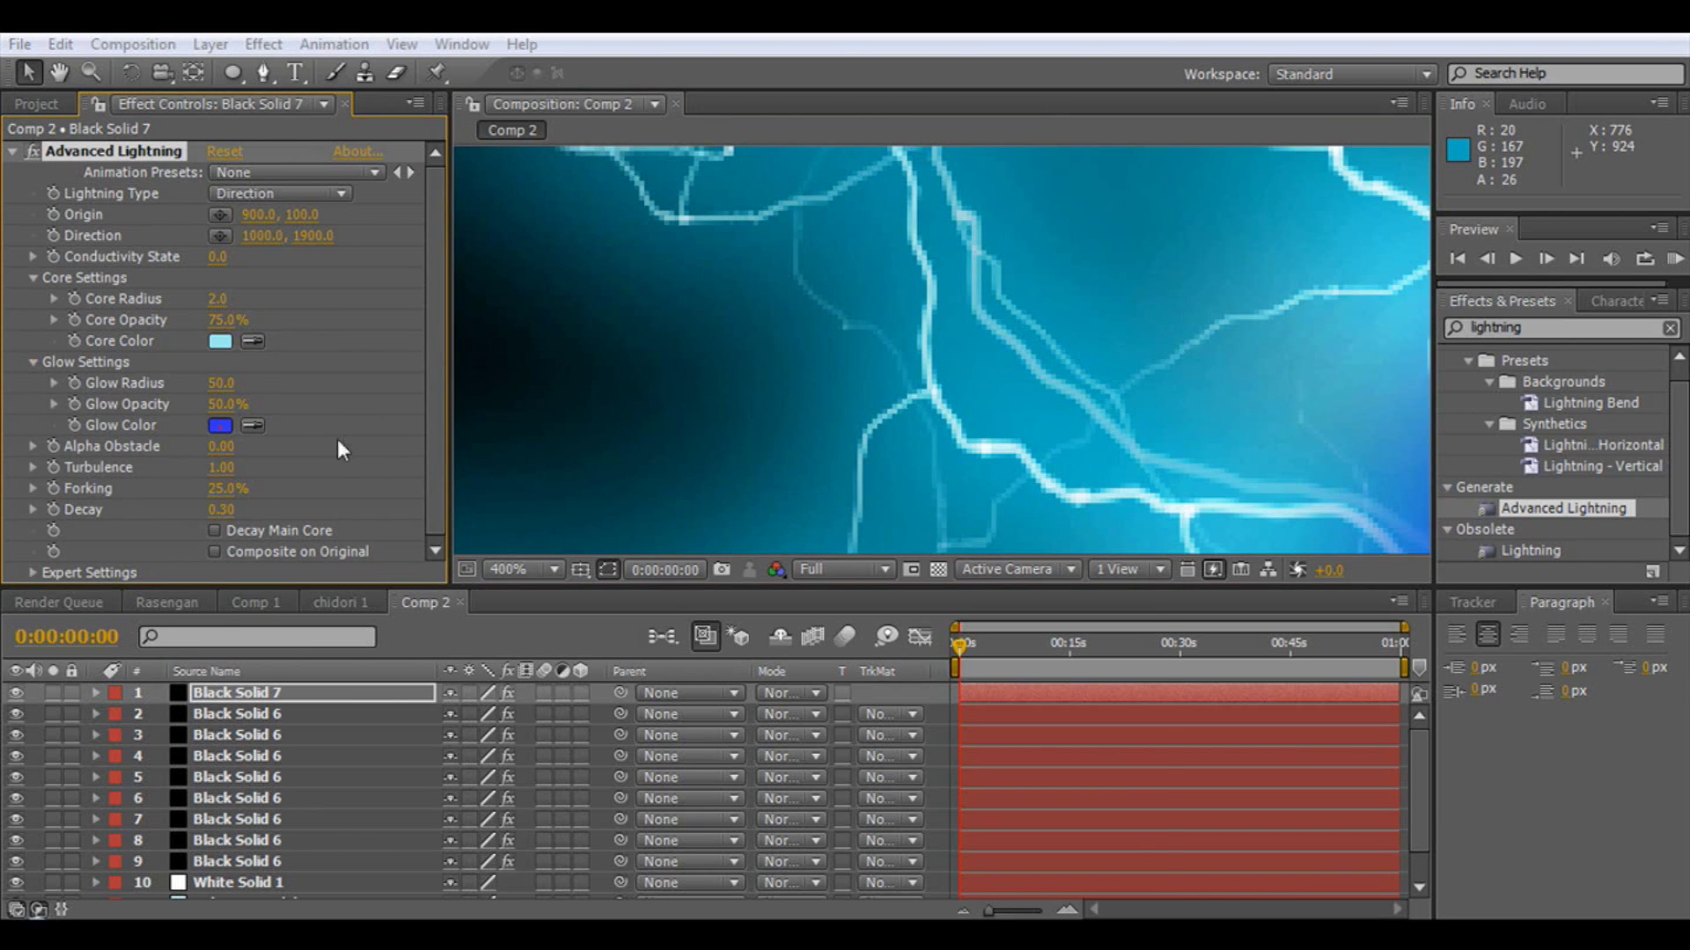
mouse_move(874, 692)
mouse_down()
mouse_move(889, 731)
mouse_move(880, 694)
mouse_up()
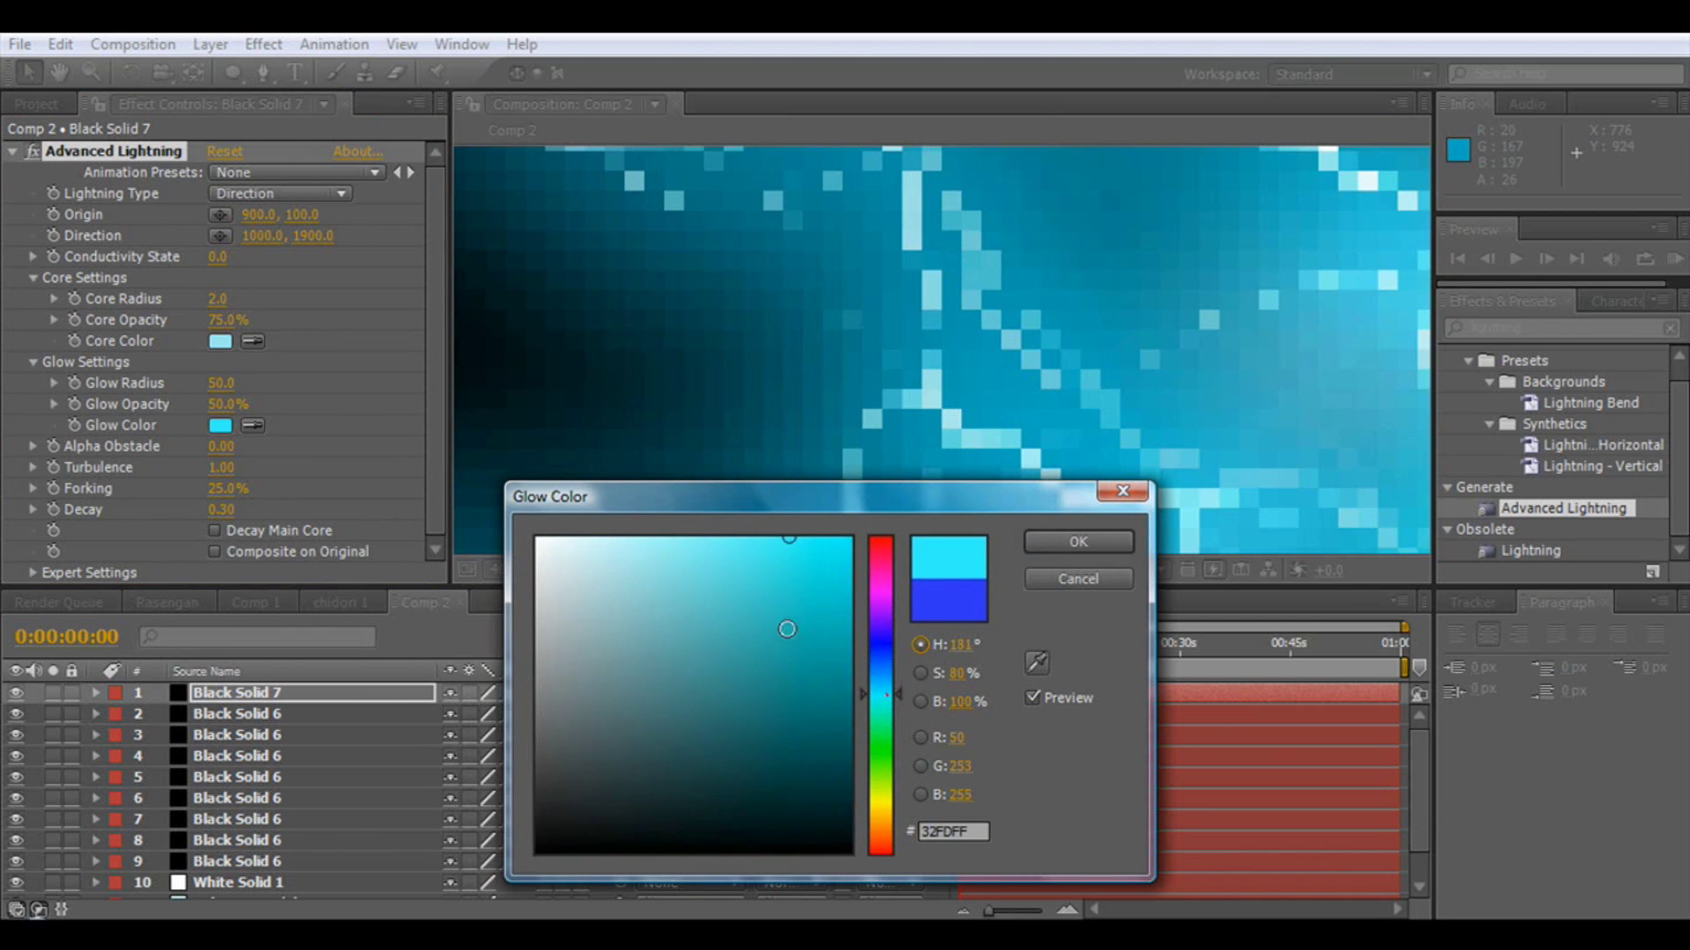
click(836, 622)
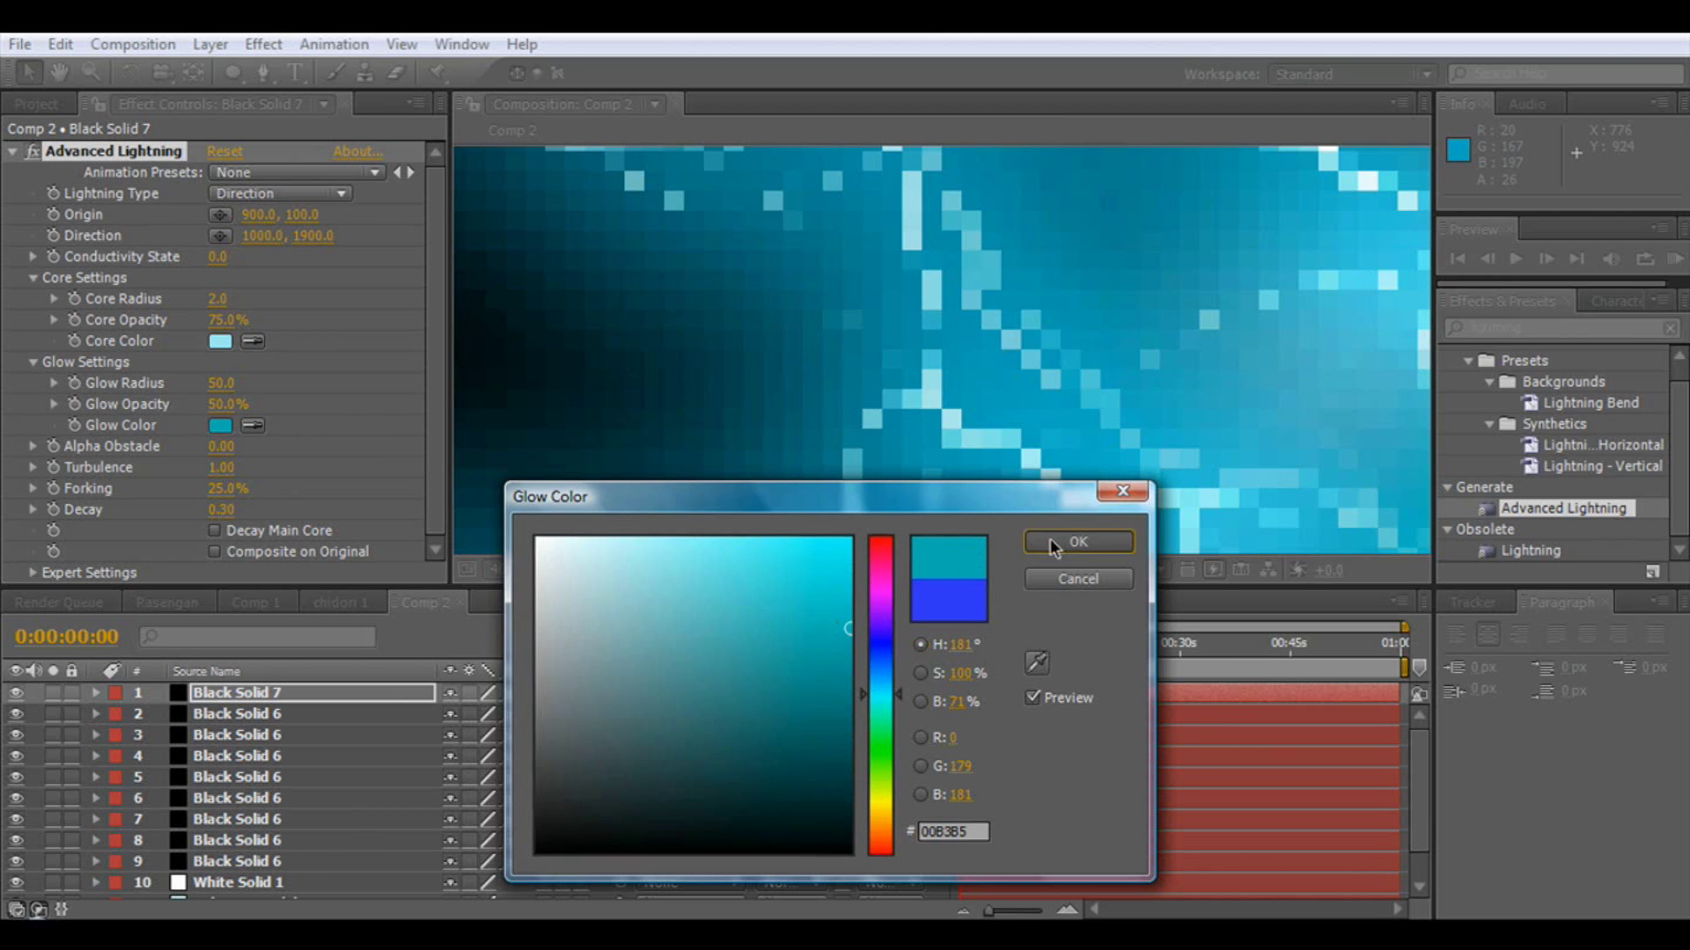
click(1052, 540)
- Place the new lightning's Origin at the ball's centre (1004, 980) and aim its Direction point downward at 824, 1872
scroll(974, 337, down, 5)
scroll(972, 343, up, 2)
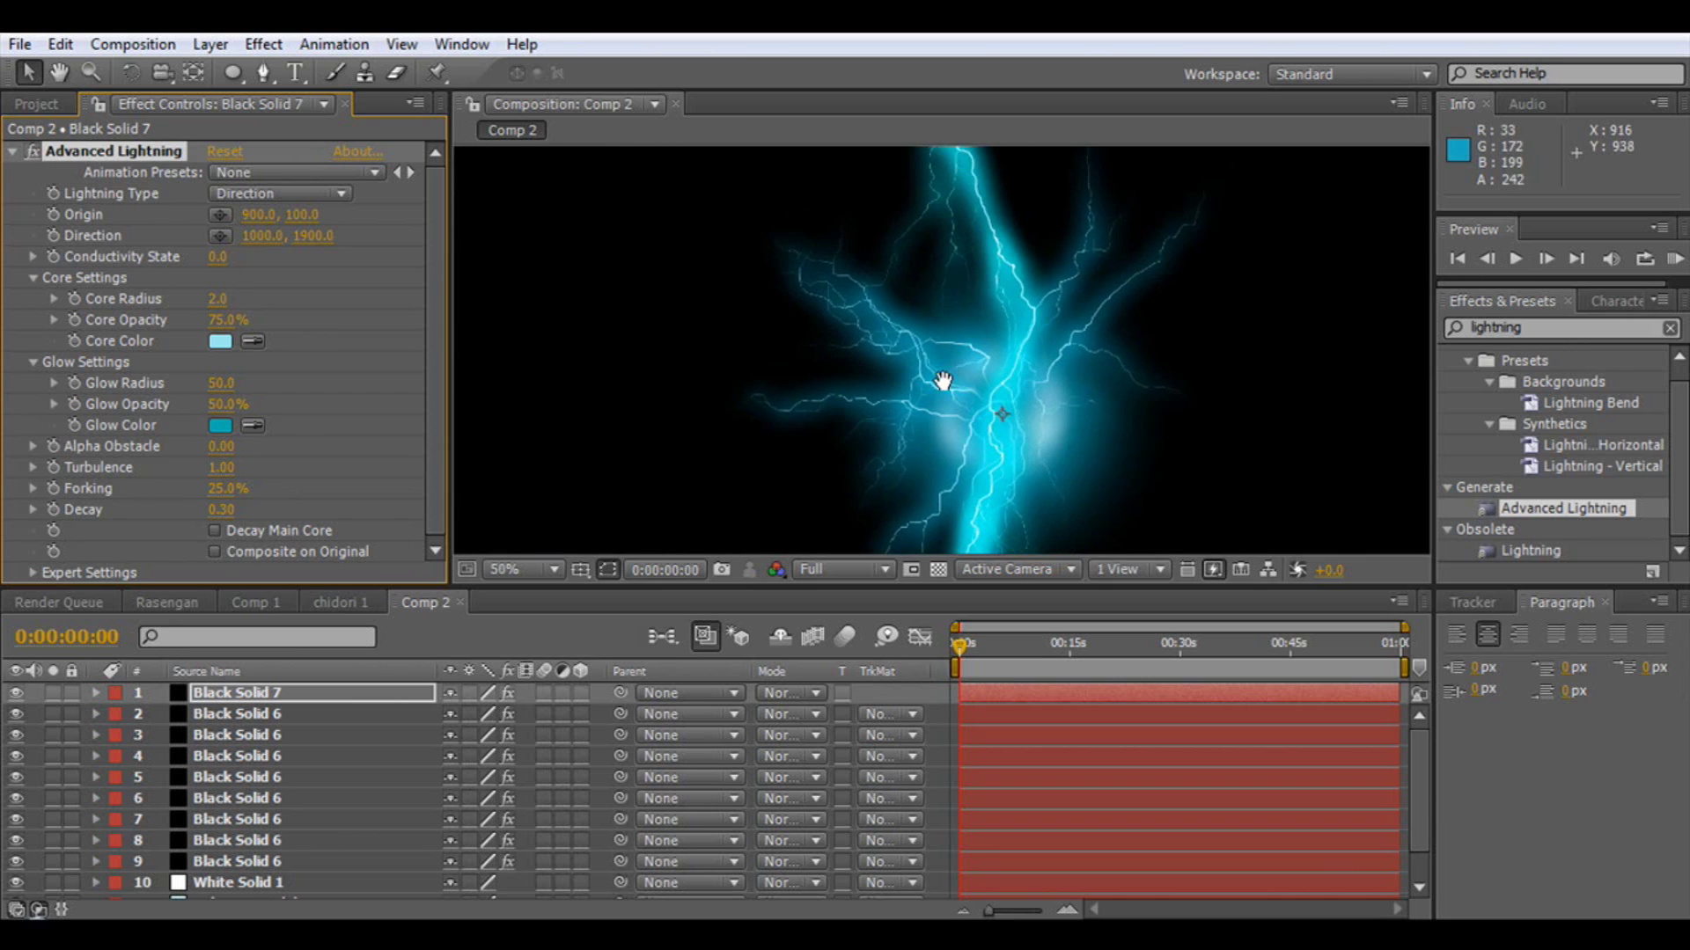
scroll(949, 356, down, 2)
scroll(938, 405, down, 1)
drag(934, 251, 949, 396)
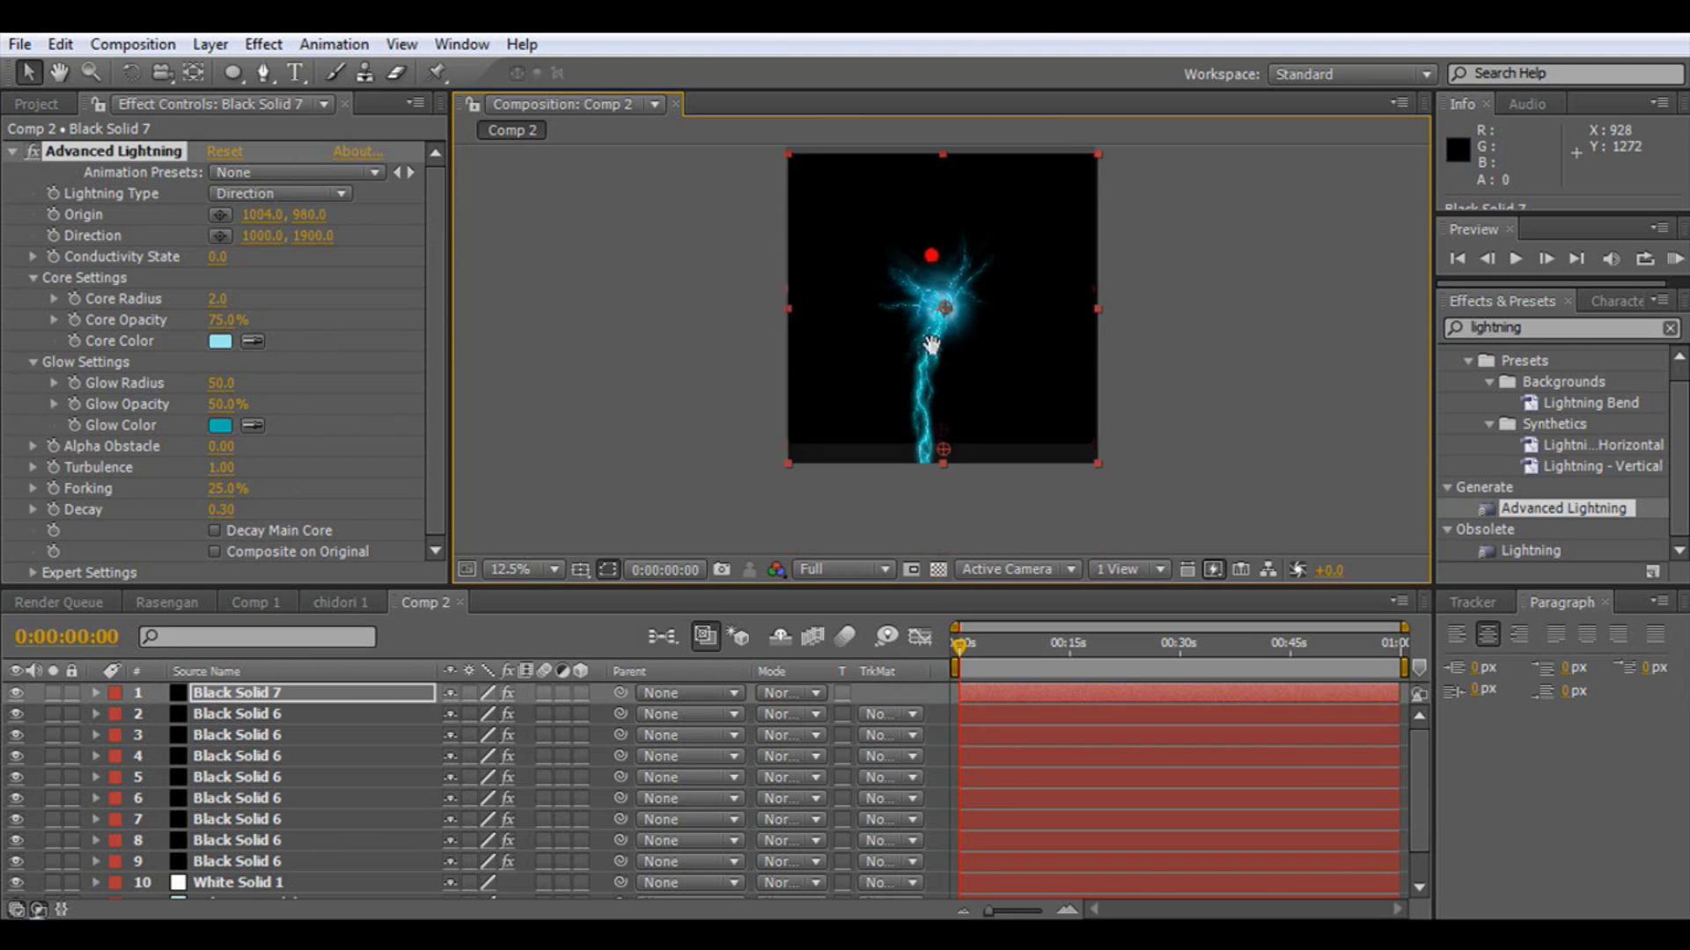
scroll(951, 546, up, 1)
drag(938, 510, 885, 499)
click(215, 531)
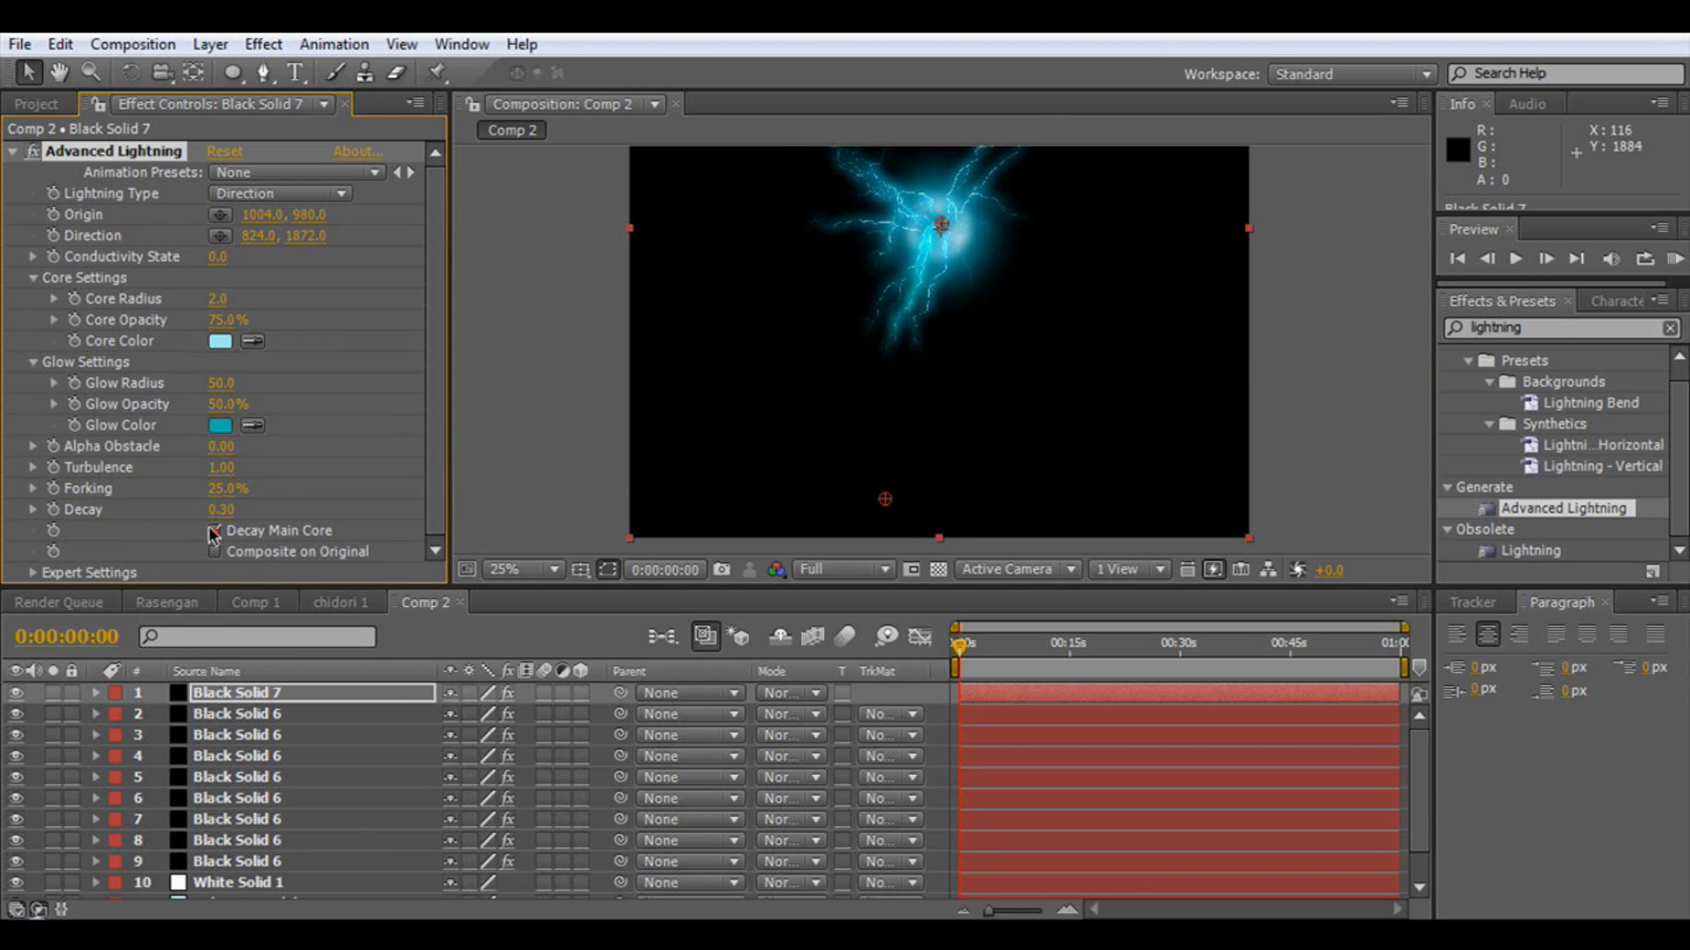
click(214, 531)
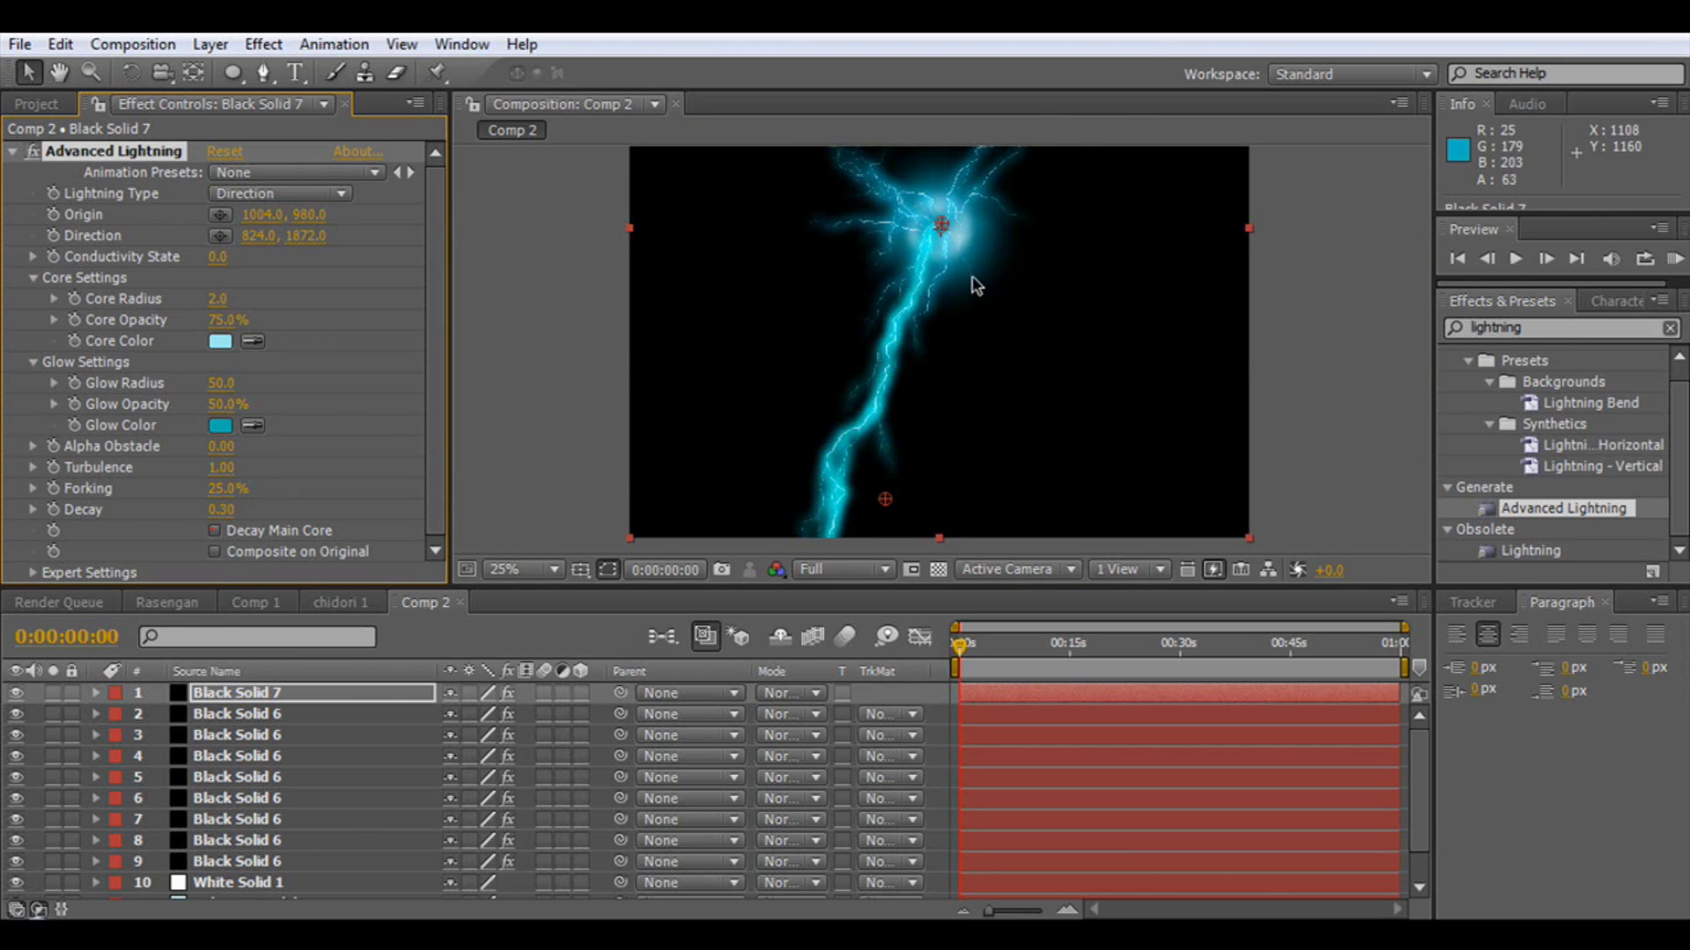
- Change the new lightning's Glow Color to the darker blue 096887
scroll(908, 398, up, 4)
click(220, 426)
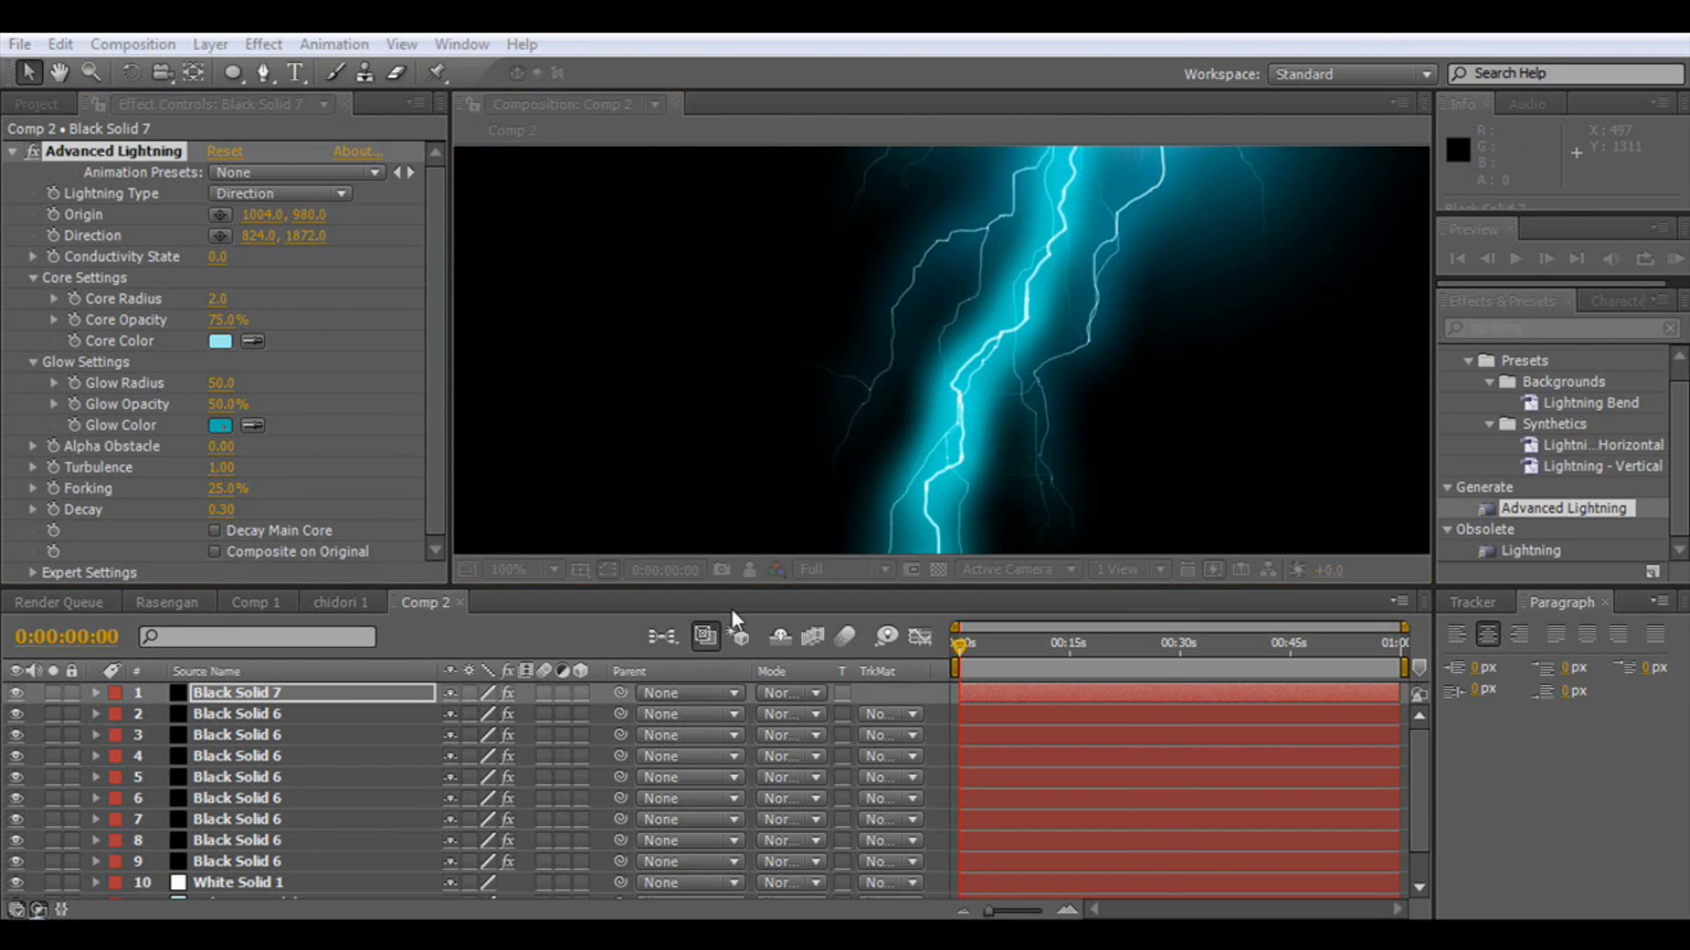
click(830, 685)
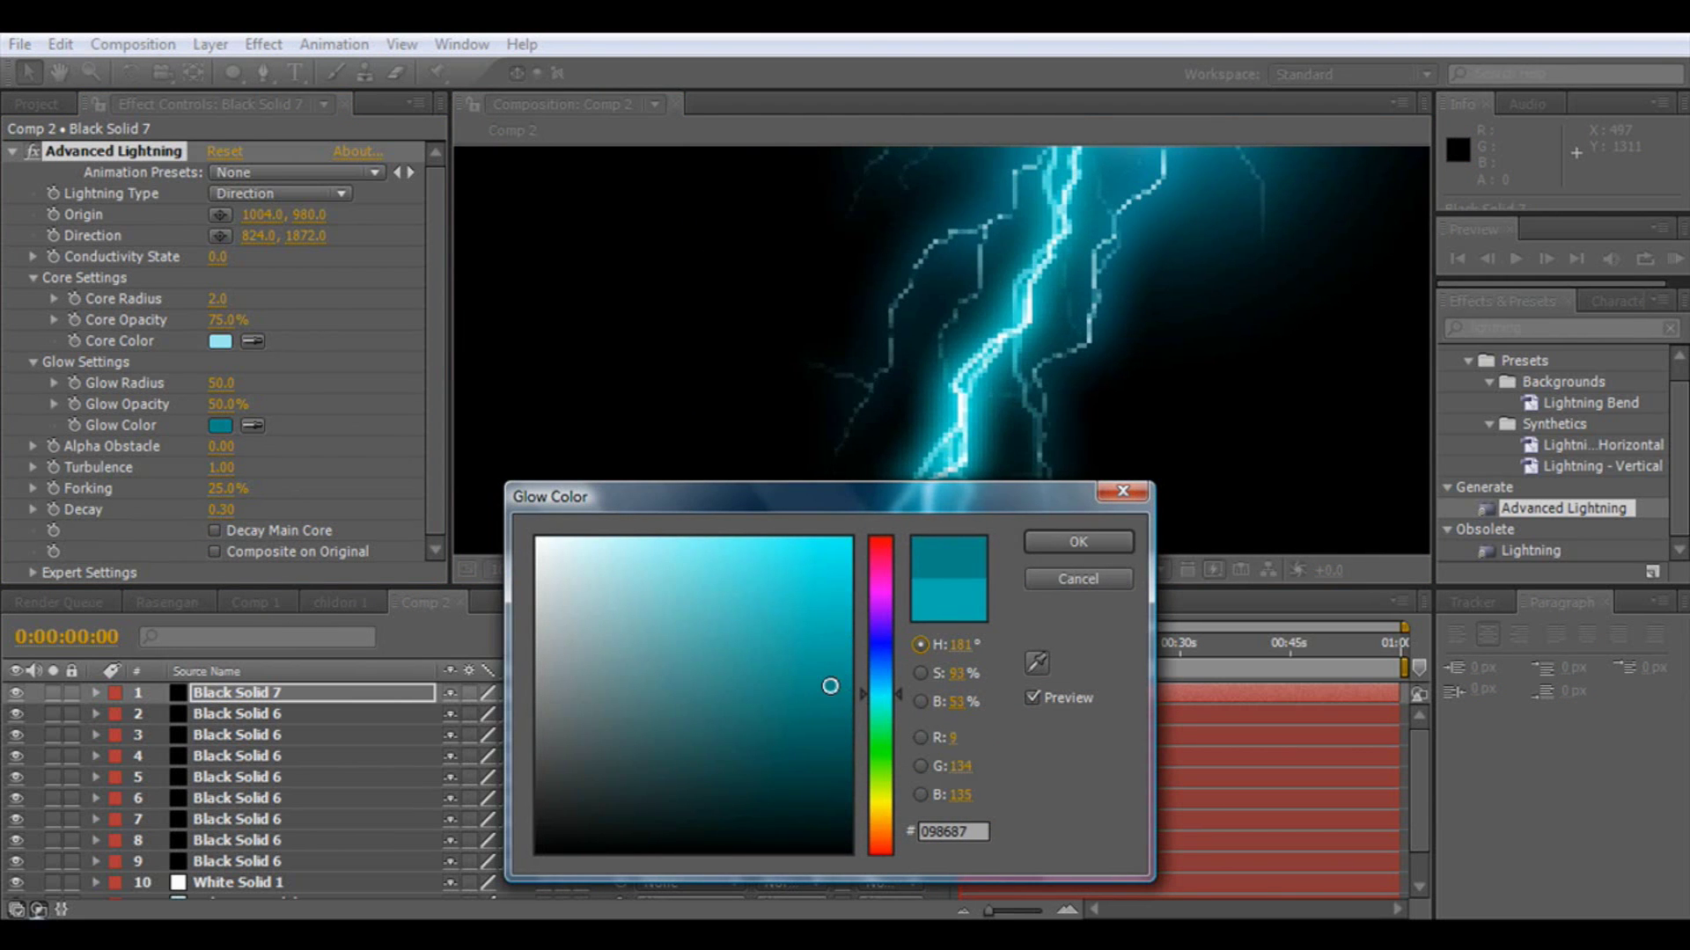
click(885, 681)
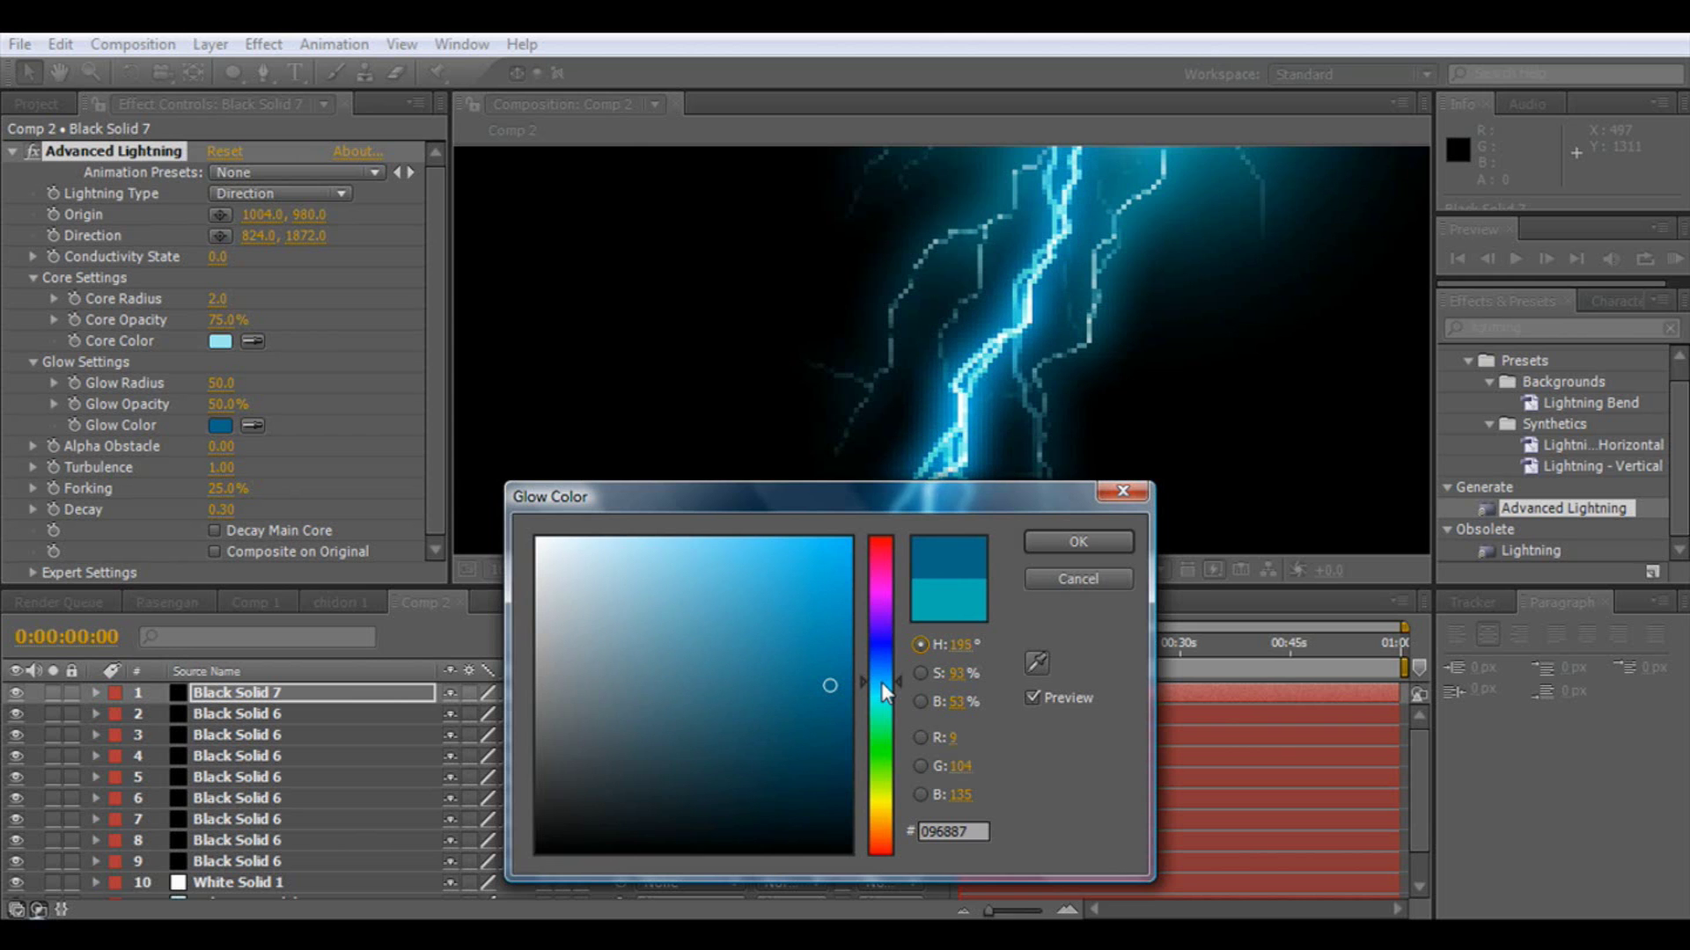
click(1079, 542)
scroll(1082, 404, down, 3)
scroll(694, 384, up, 4)
drag(800, 332, 877, 372)
scroll(842, 414, down, 2)
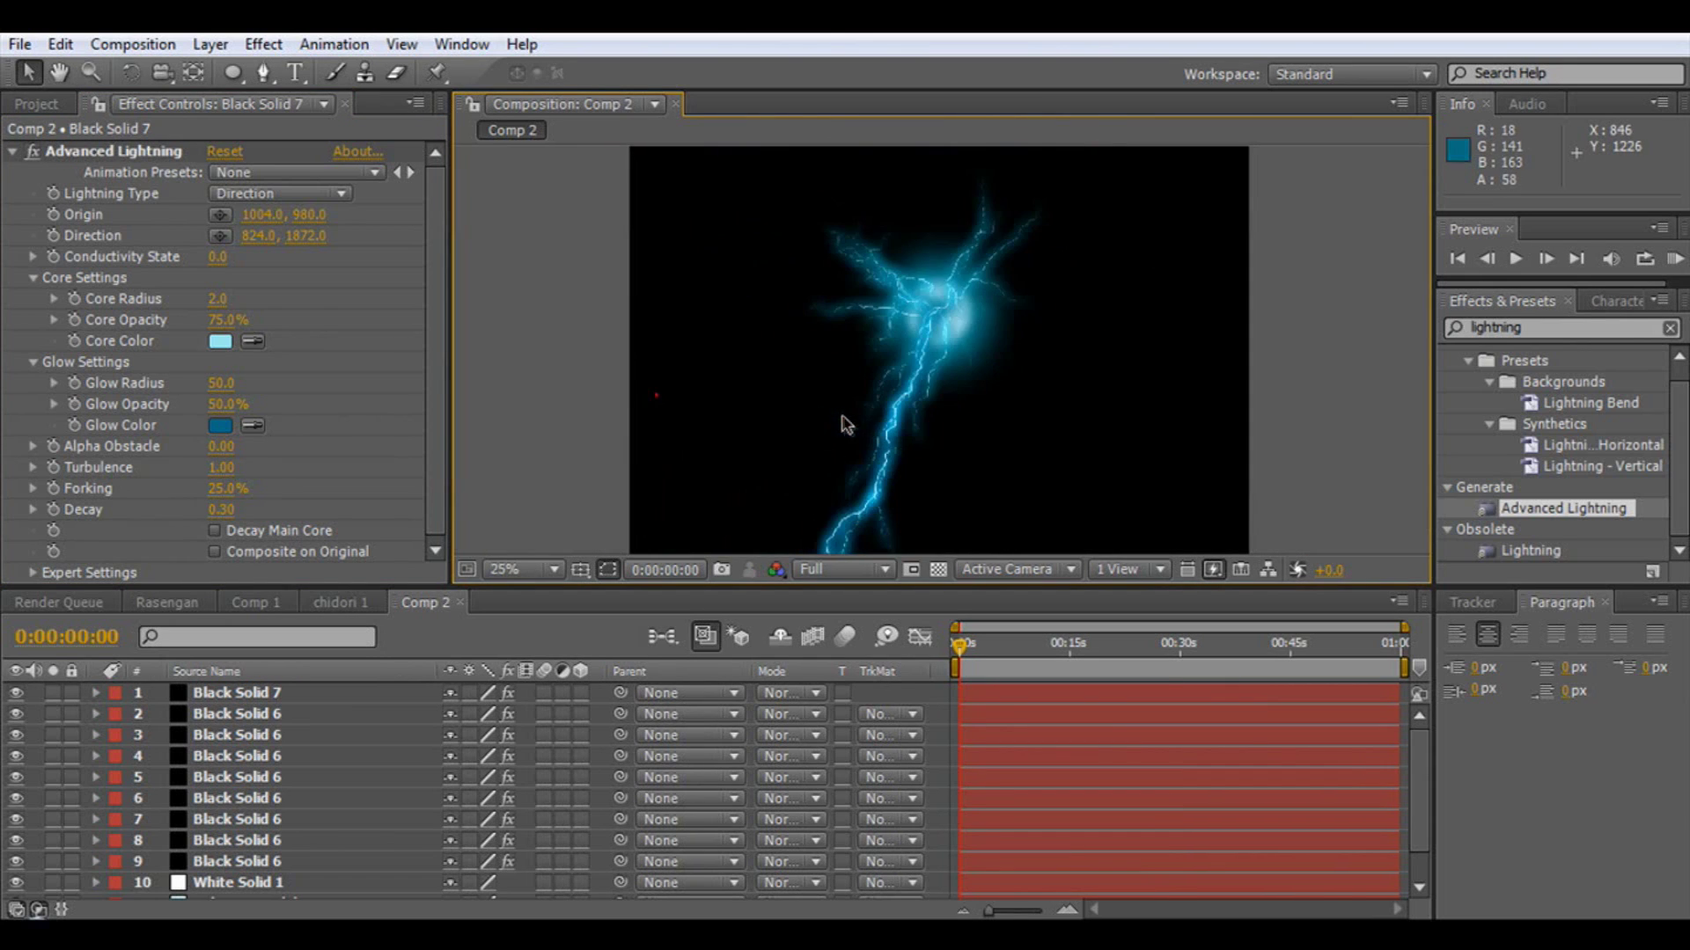
scroll(848, 427, up, 1)
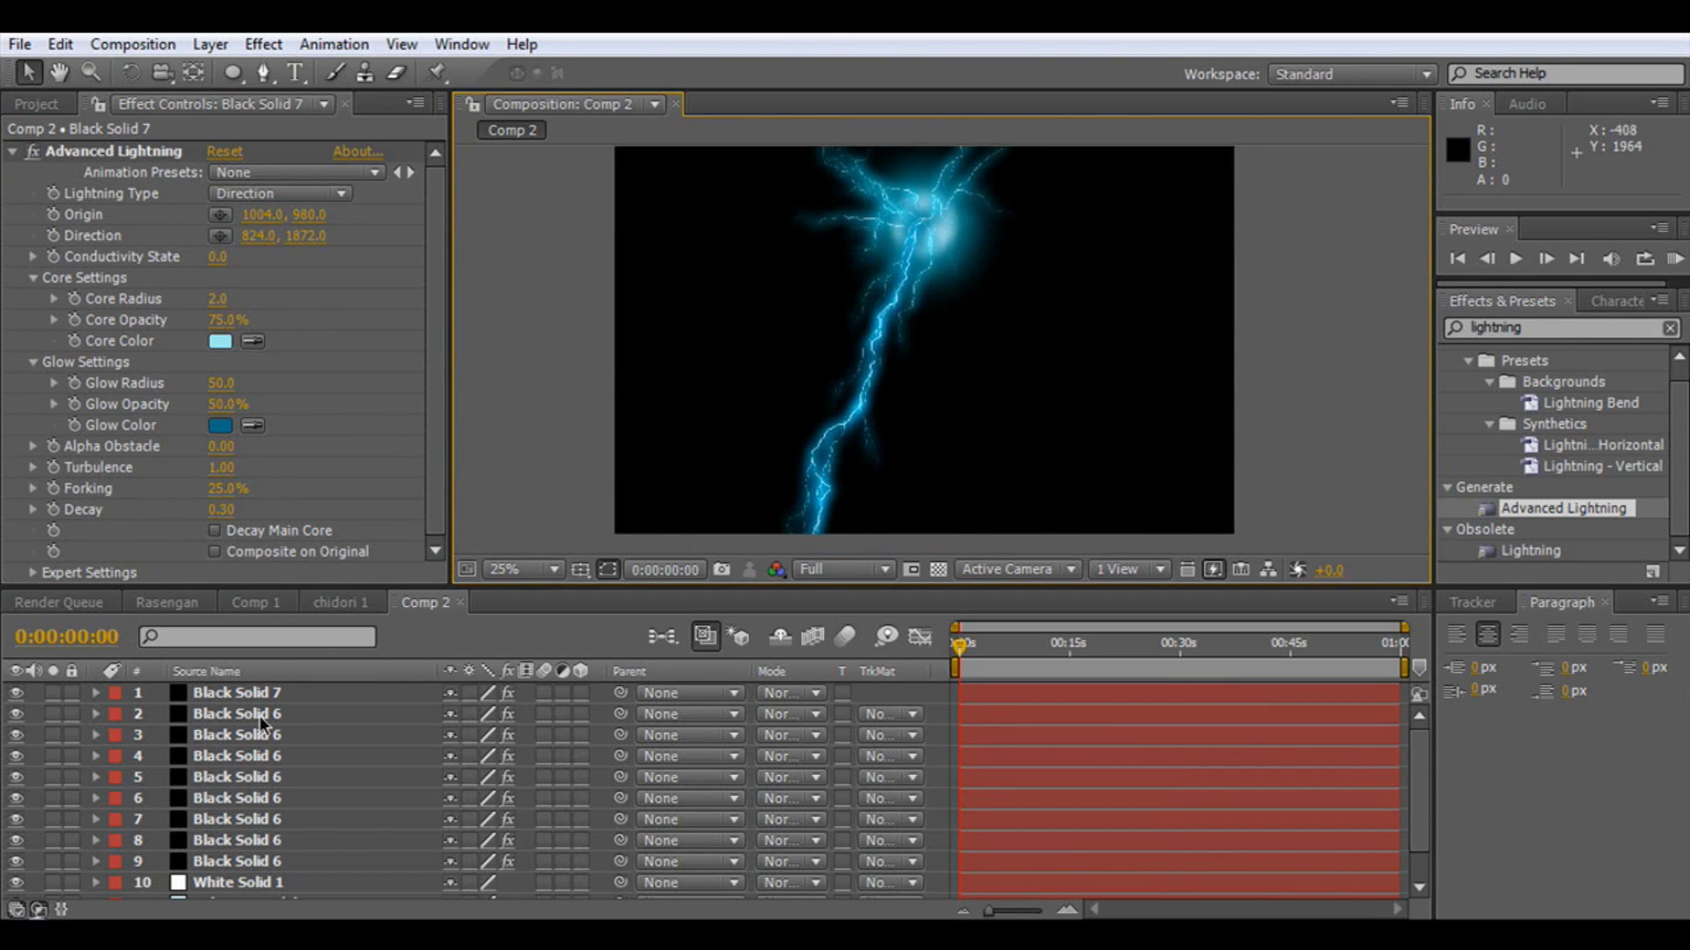
- Rename the top lightning layer as Main
click(234, 694)
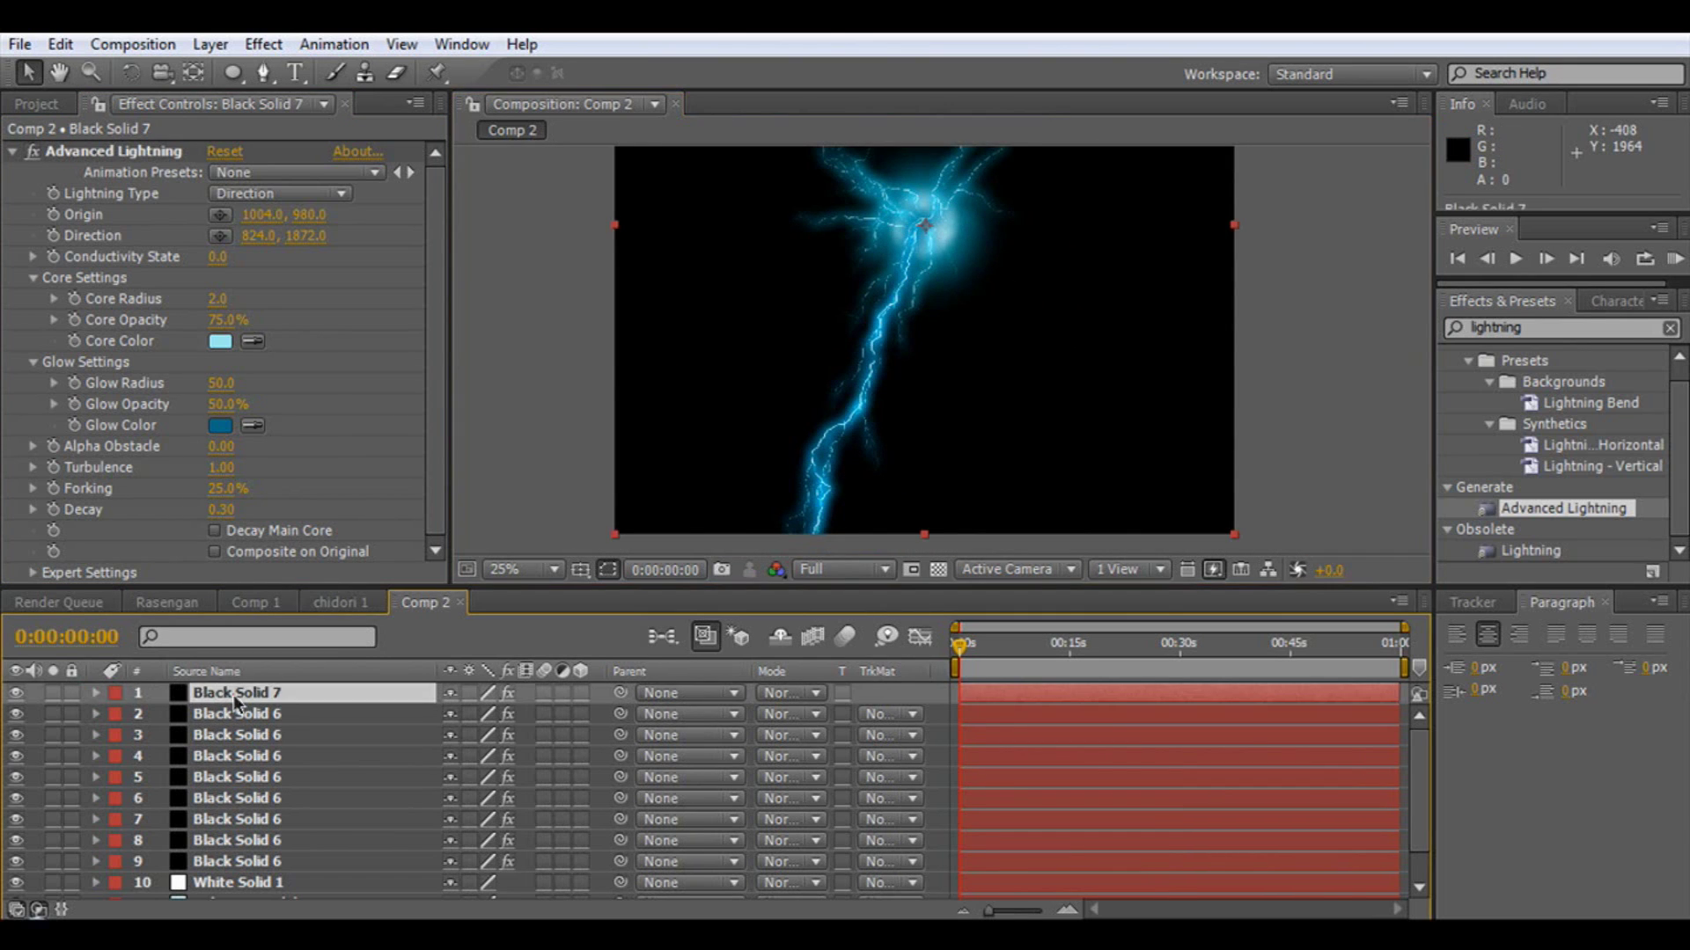
key(Return)
text(Main)
- Duplicate the Main layer and move the copy's lightning Direction point to 1124, 1904
click(234, 695)
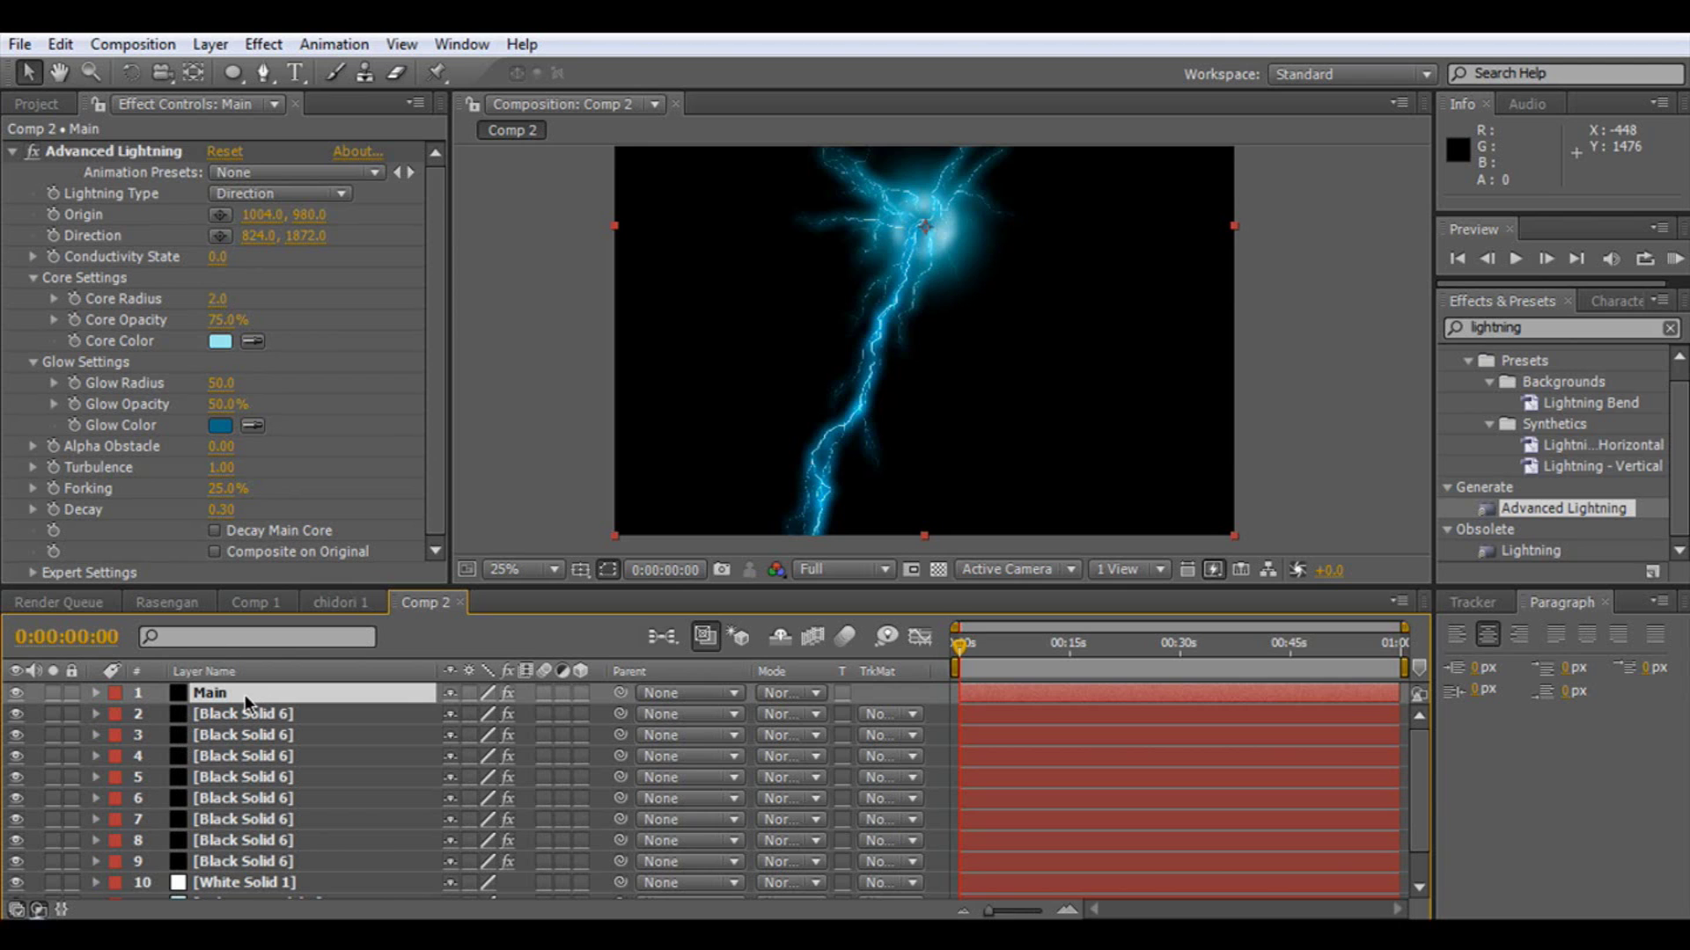
key(ctrl+d)
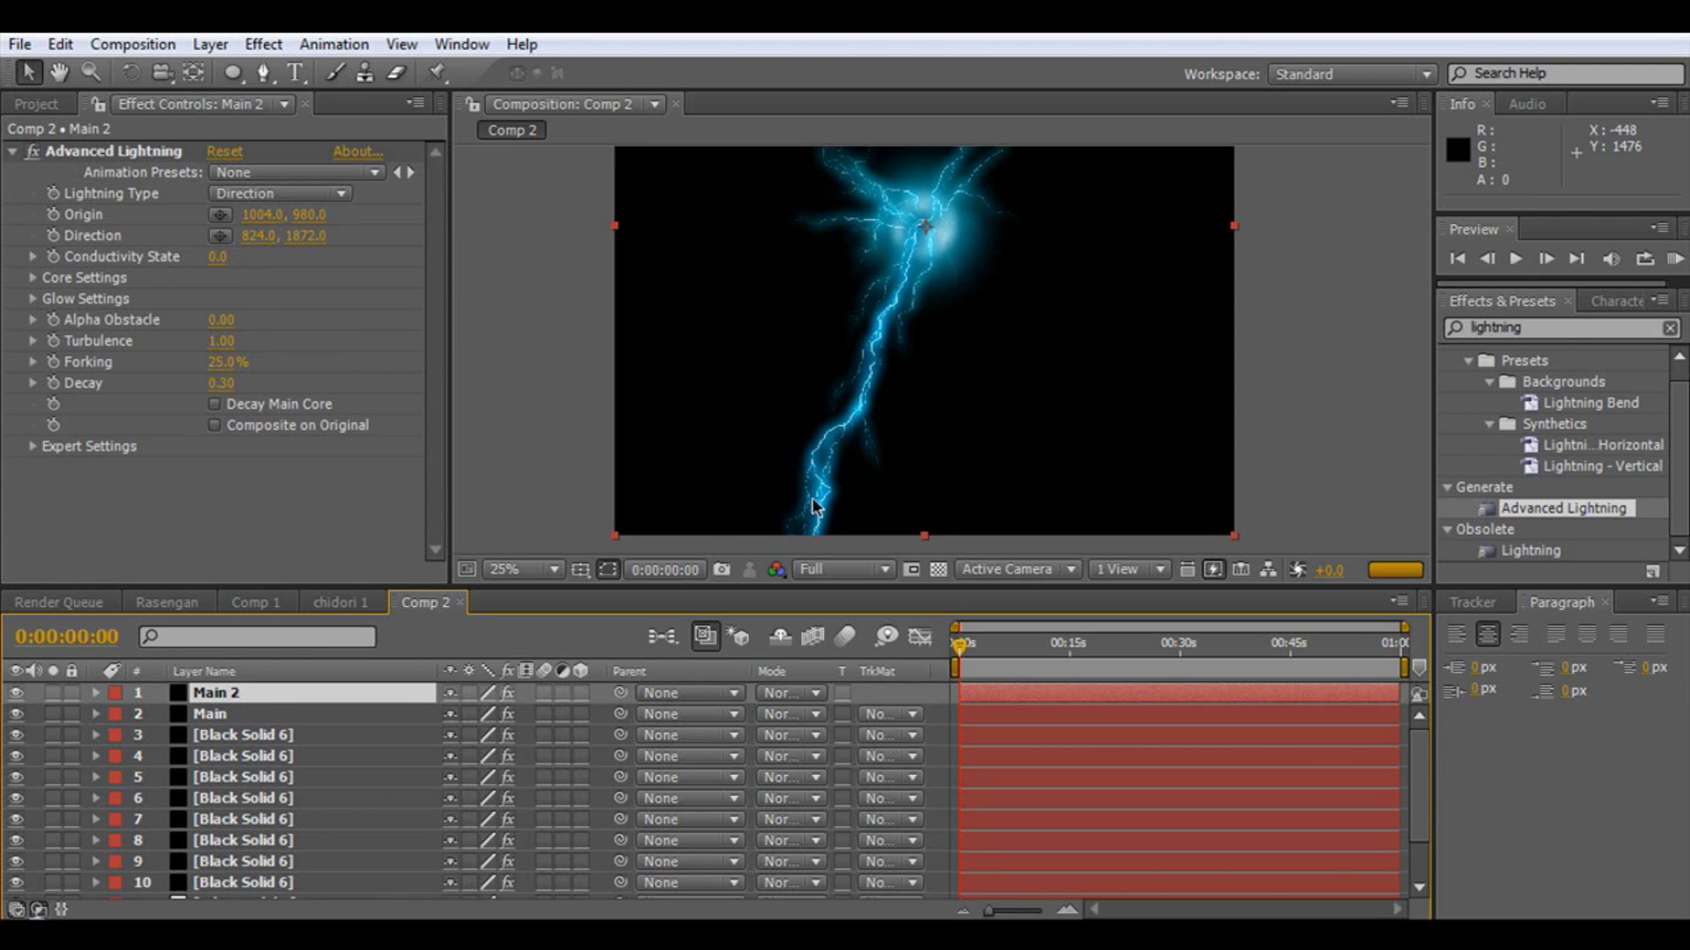
click(107, 151)
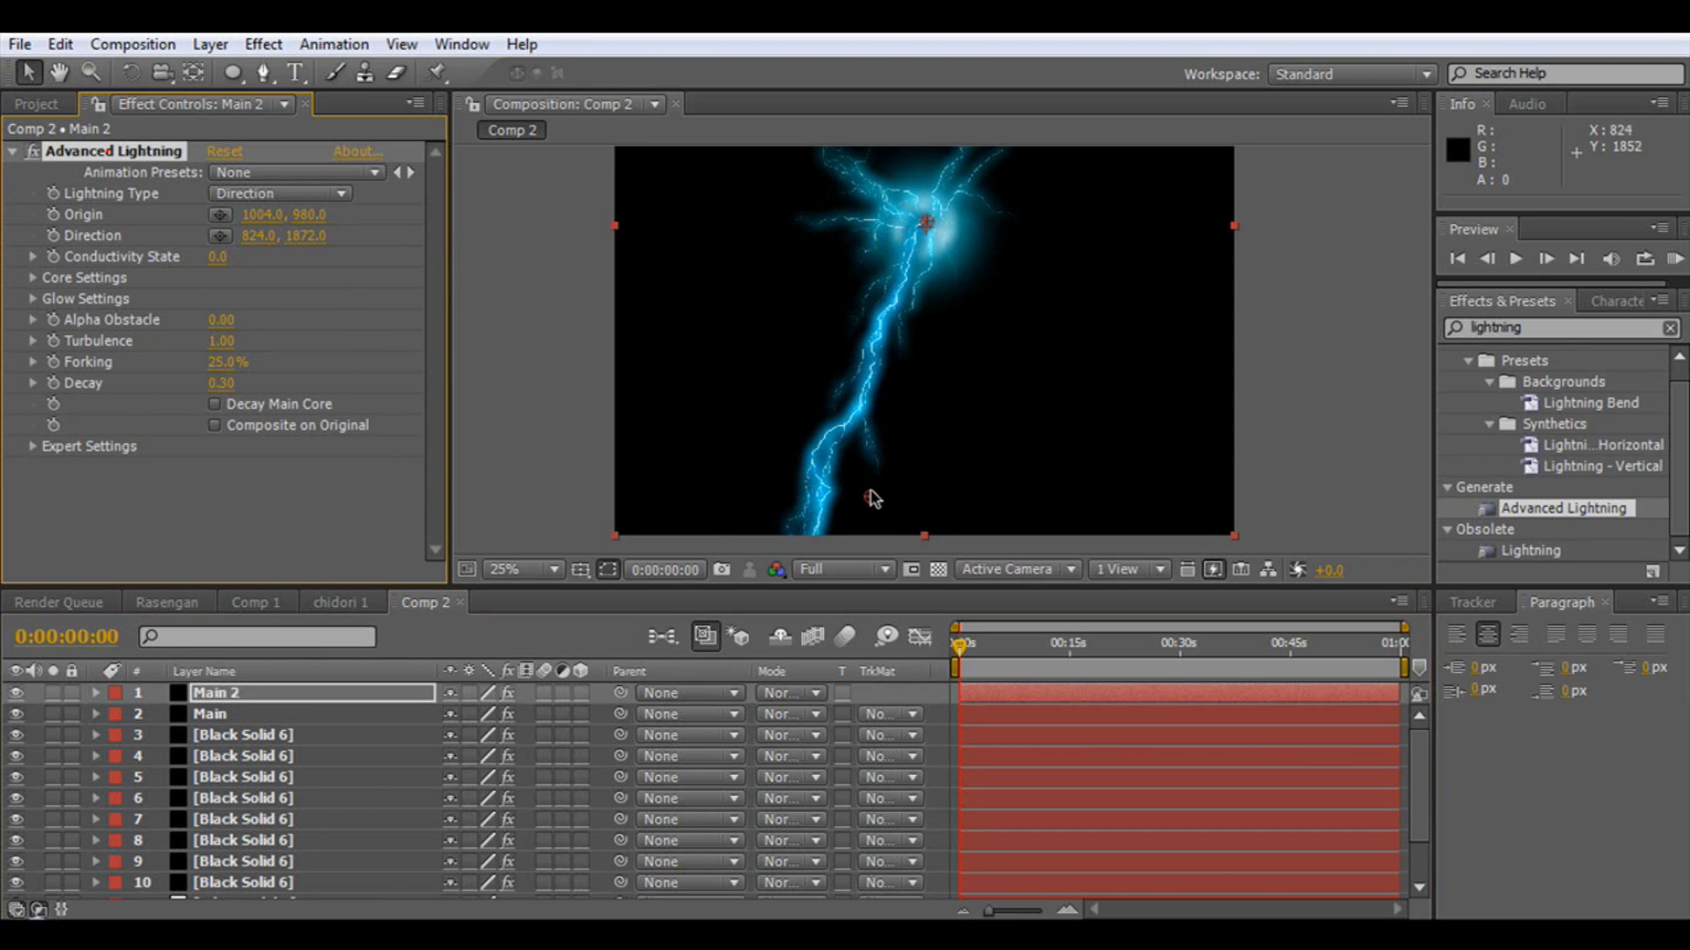
drag(904, 500, 964, 503)
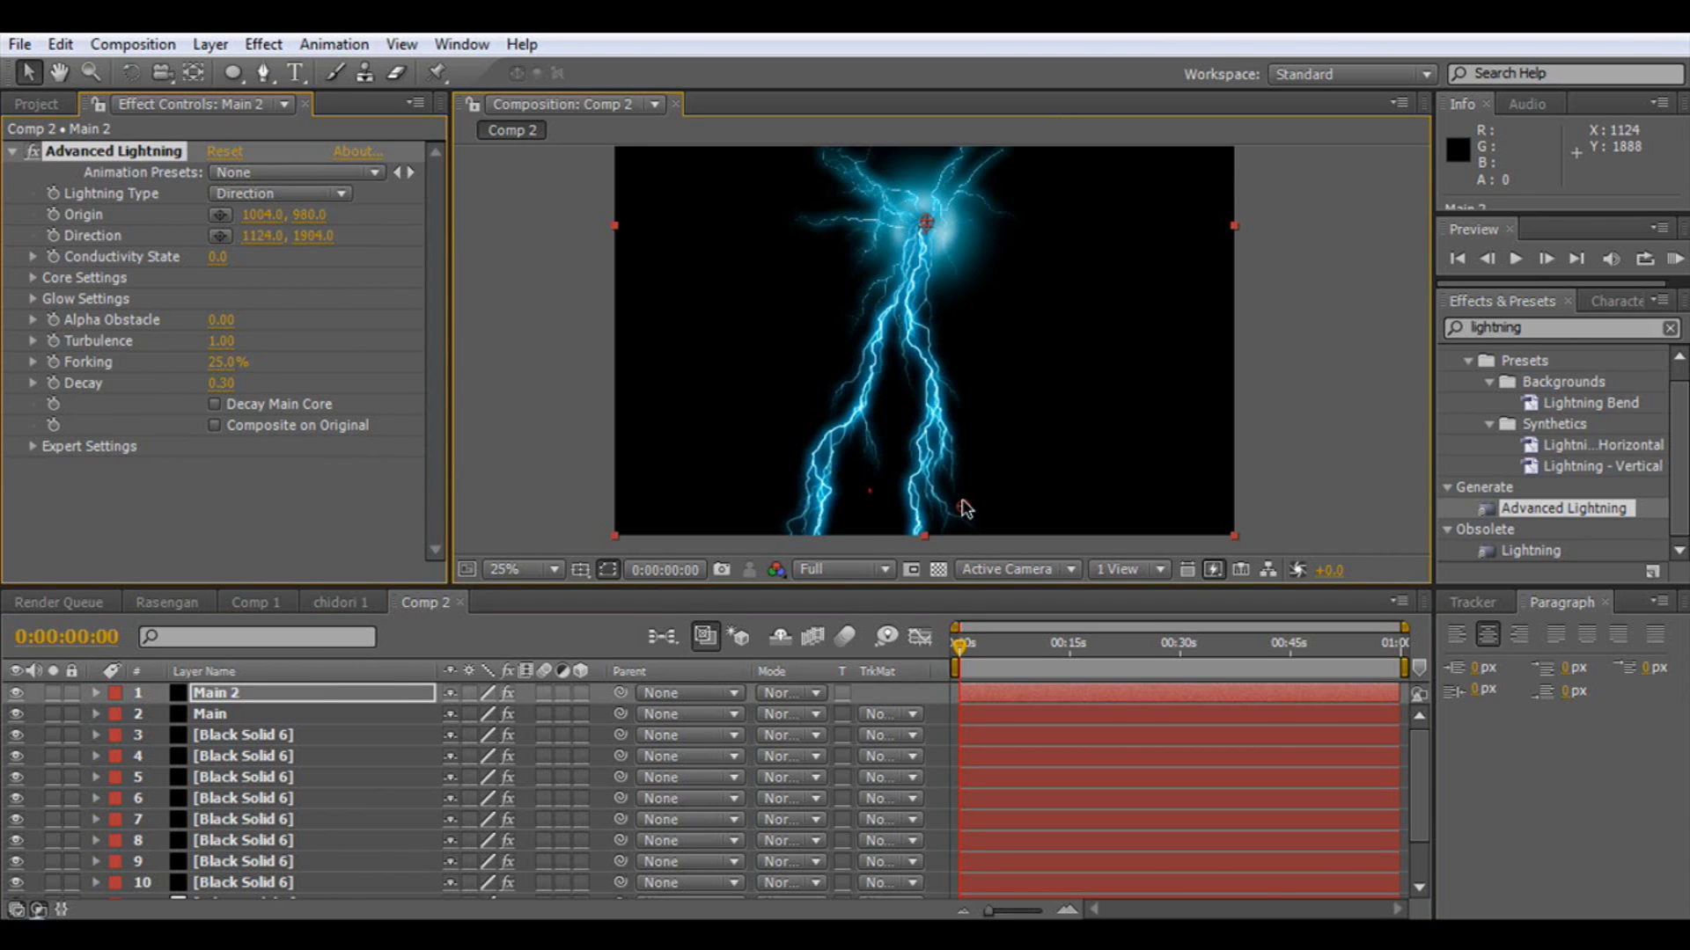
- Duplicate the Main 2 layer and move the new copy's lightning Direction point to 1328, 1888
key(ctrl+d)
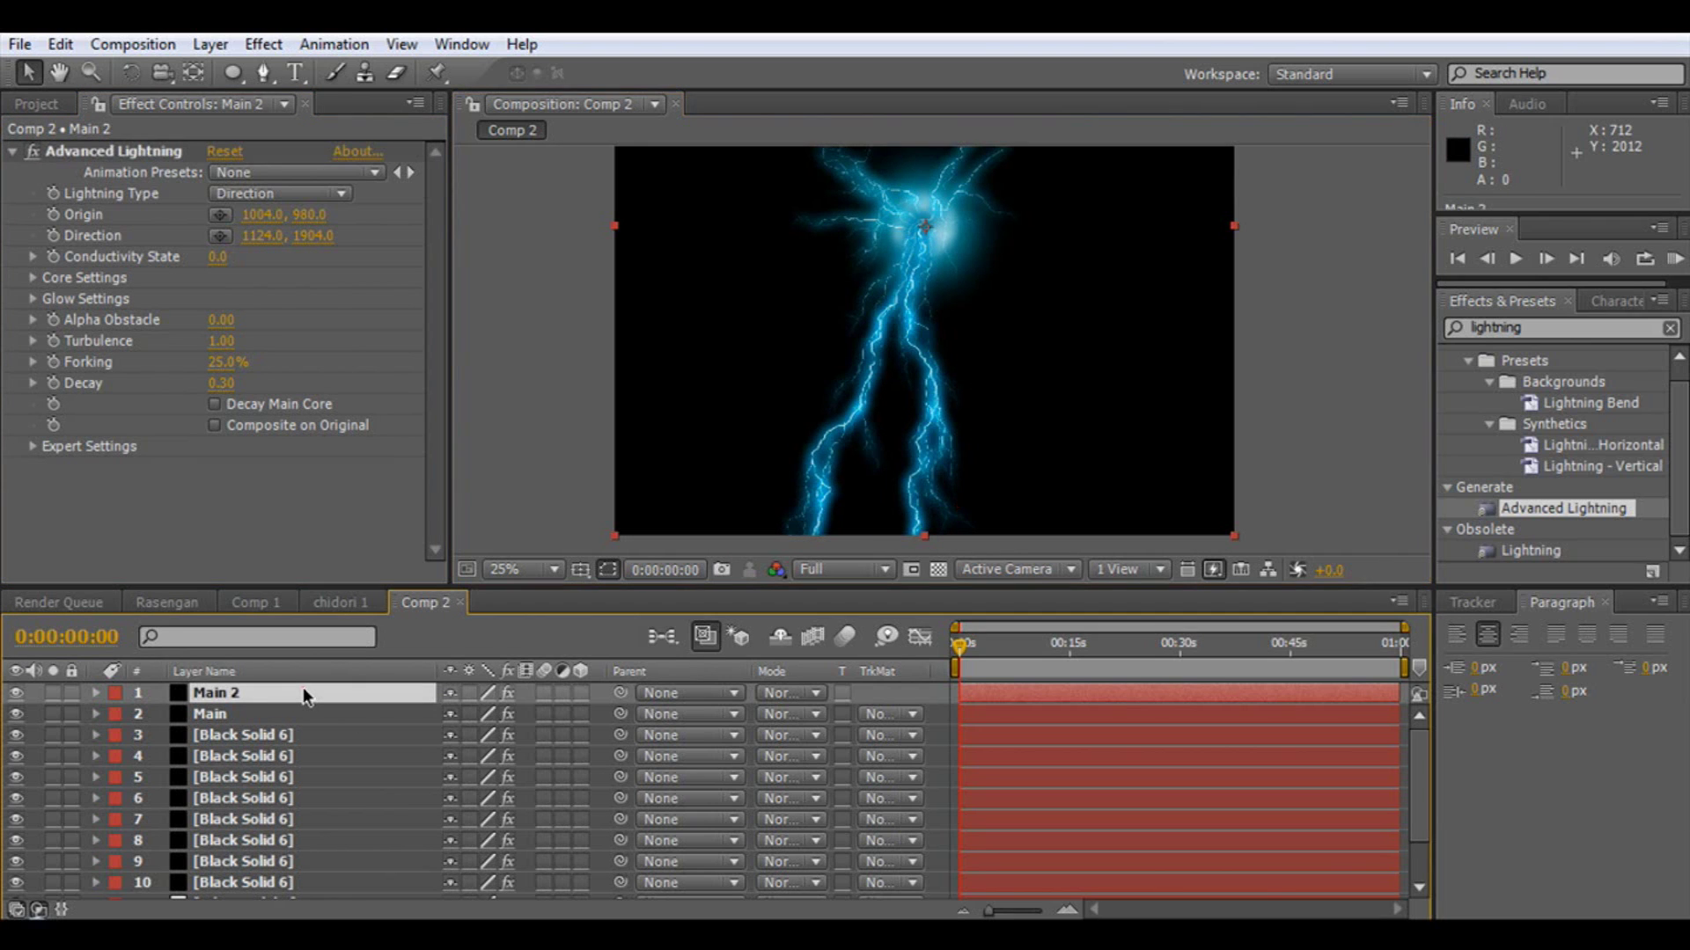
click(129, 150)
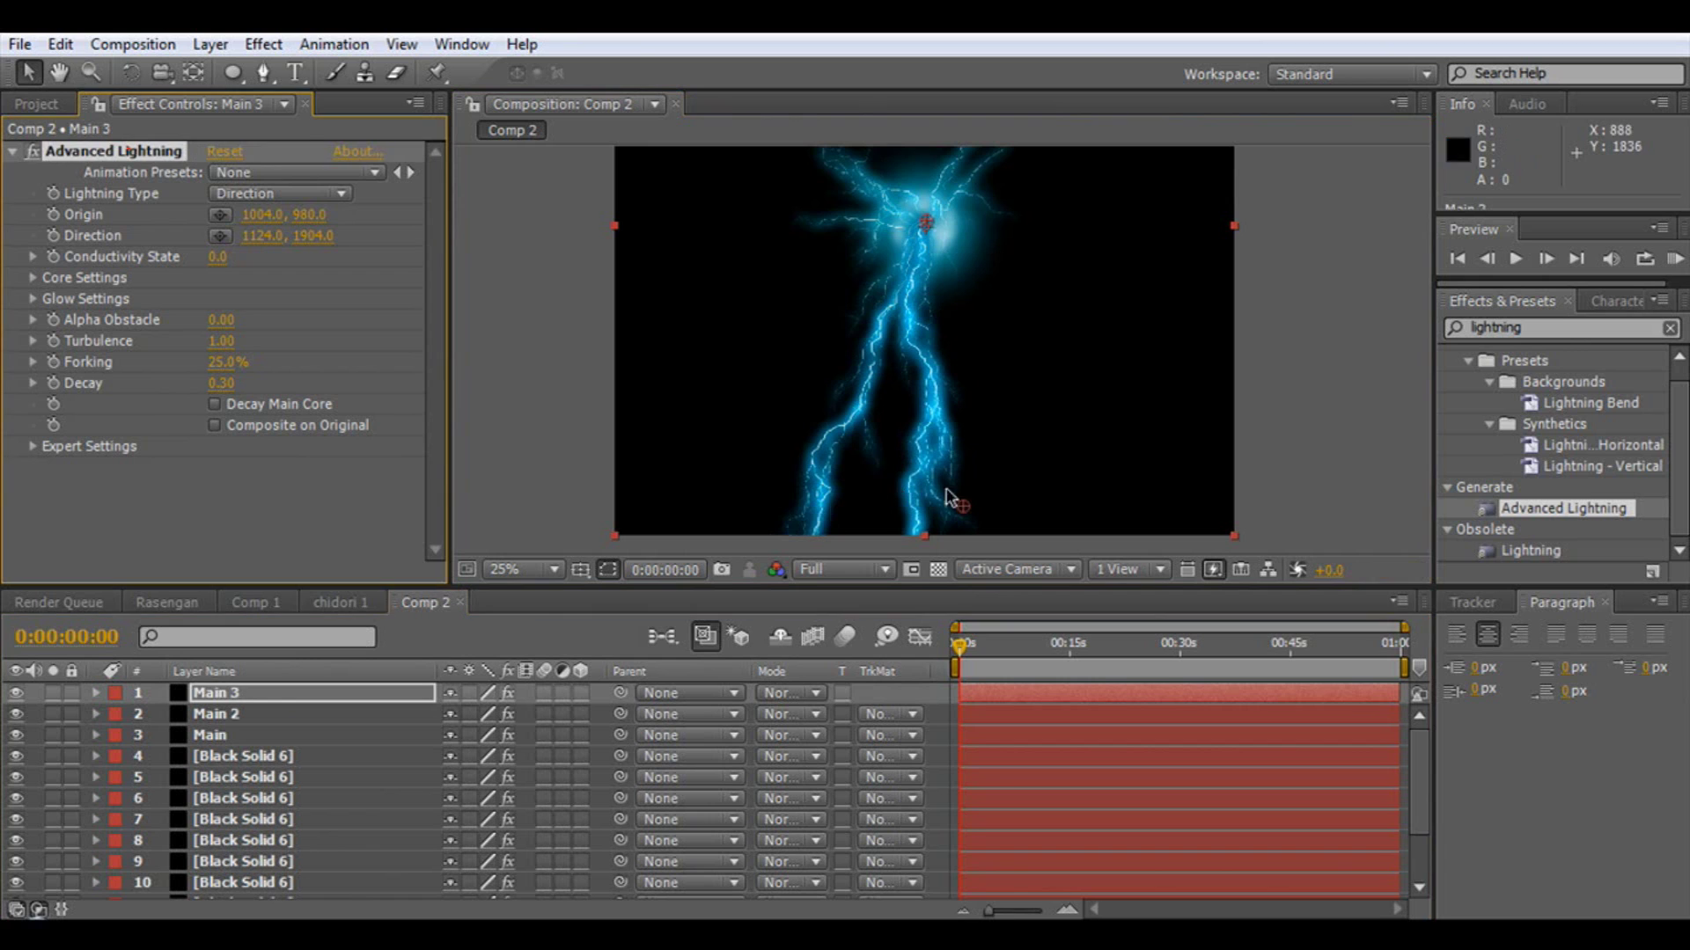
drag(965, 508, 1026, 503)
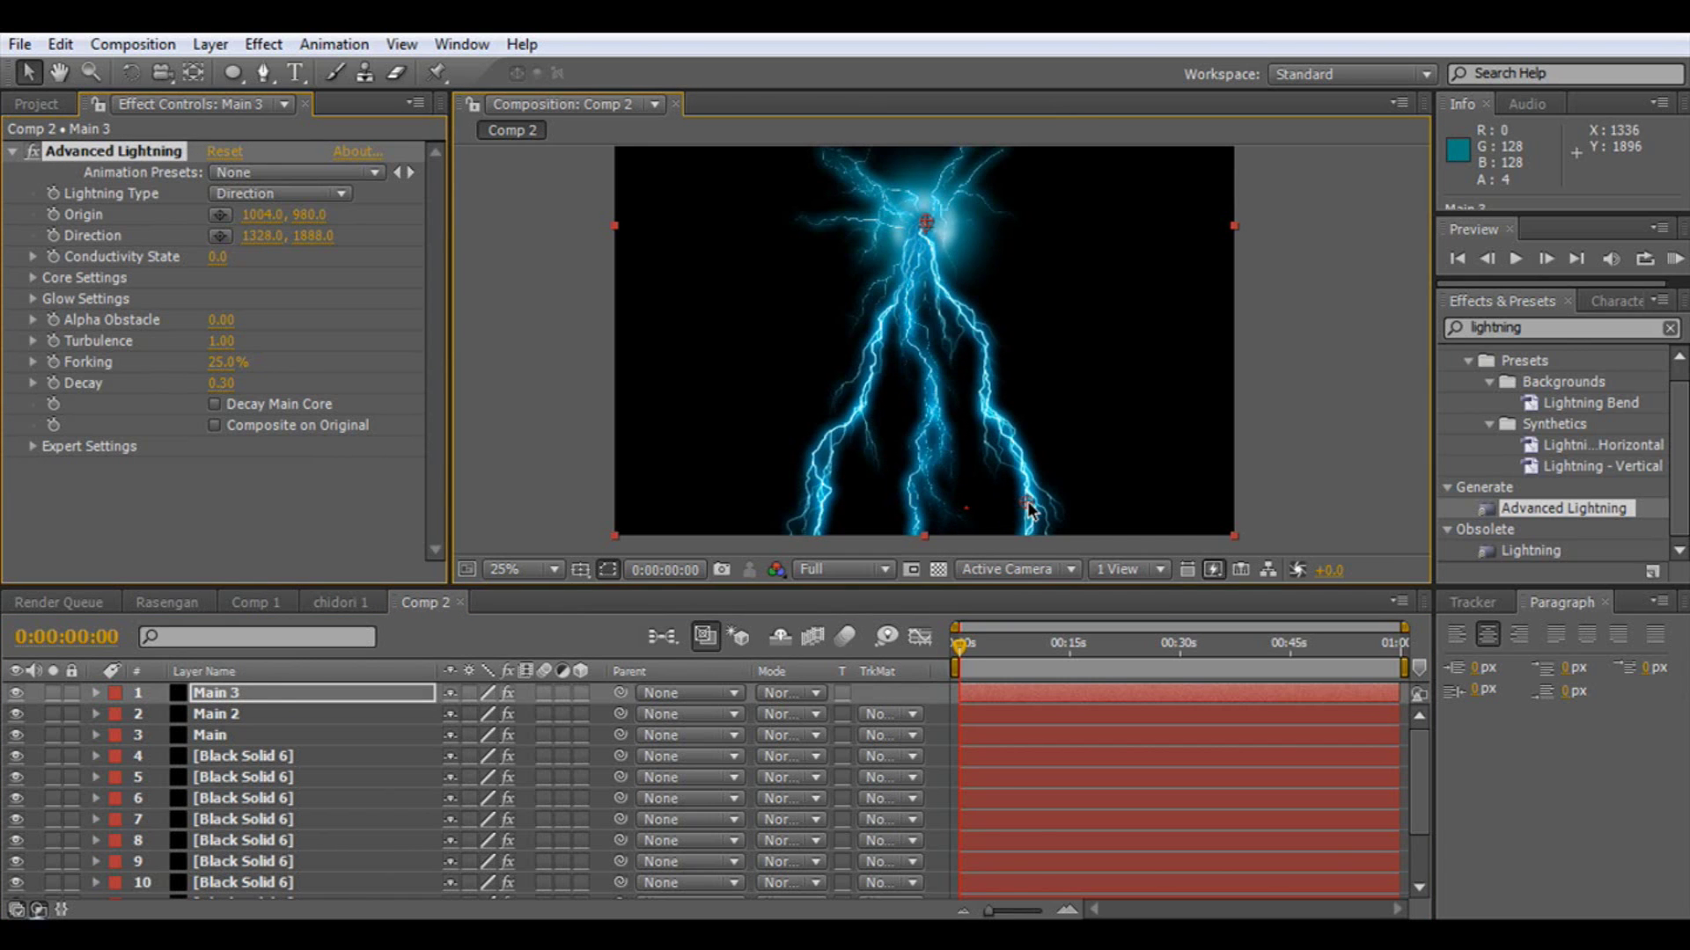
- Duplicate the Main 3 layer and move the new copy's Direction point above the ball to 1440, -72
drag(918, 326, 924, 370)
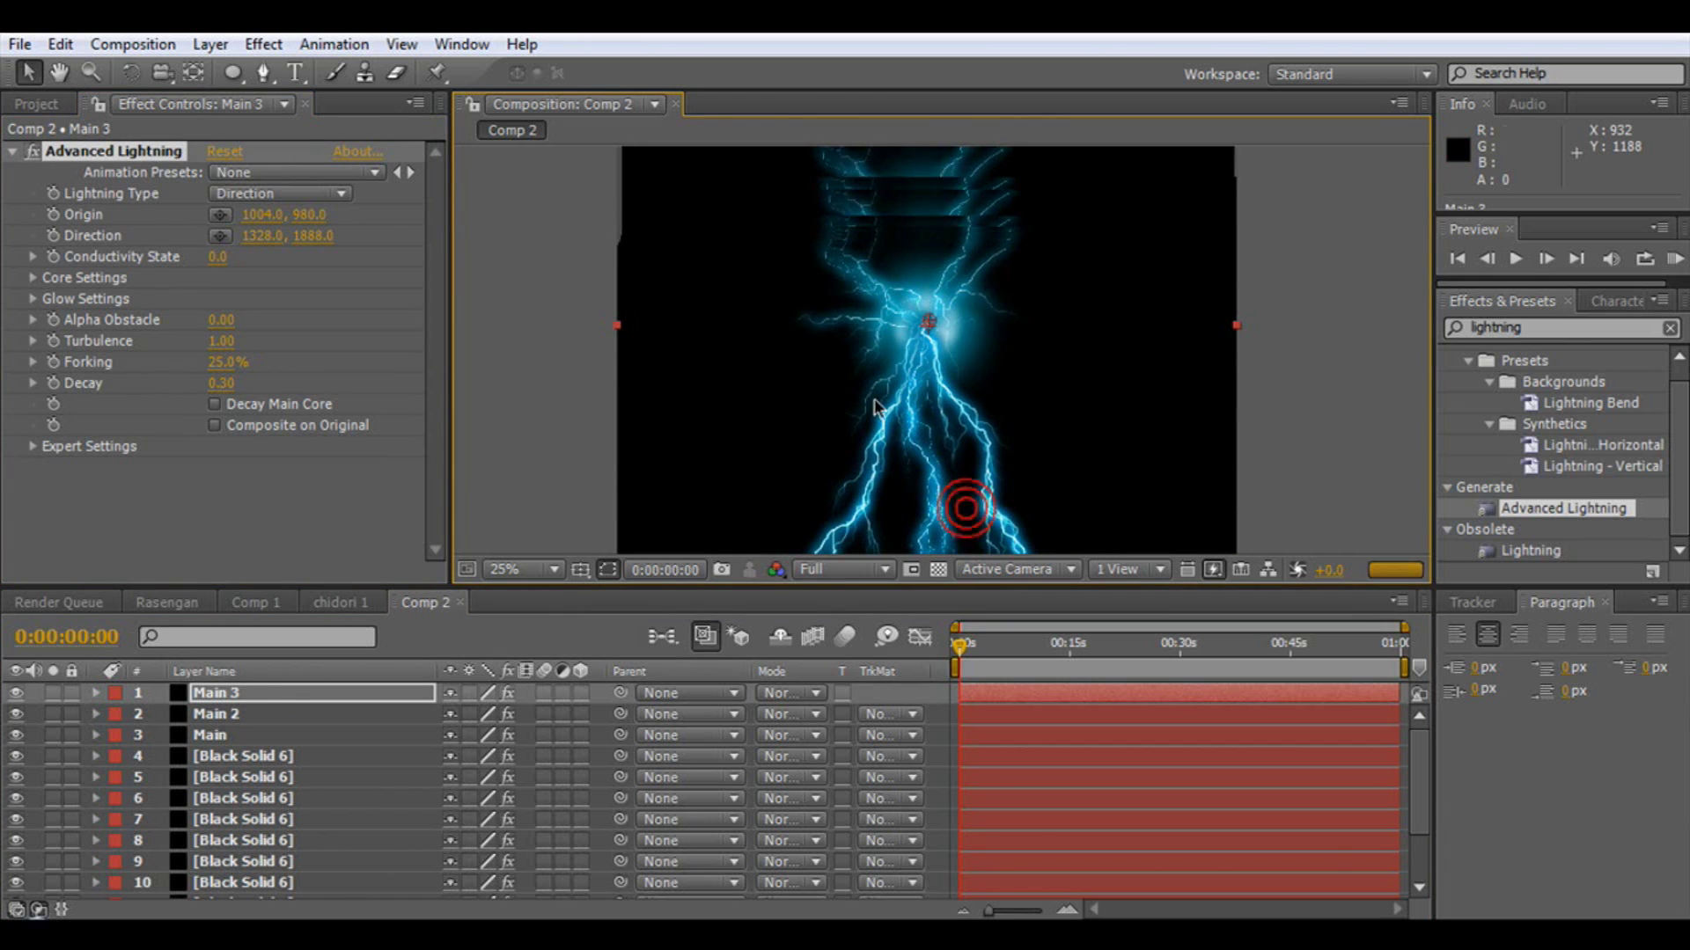
scroll(938, 405, down, 1)
click(233, 695)
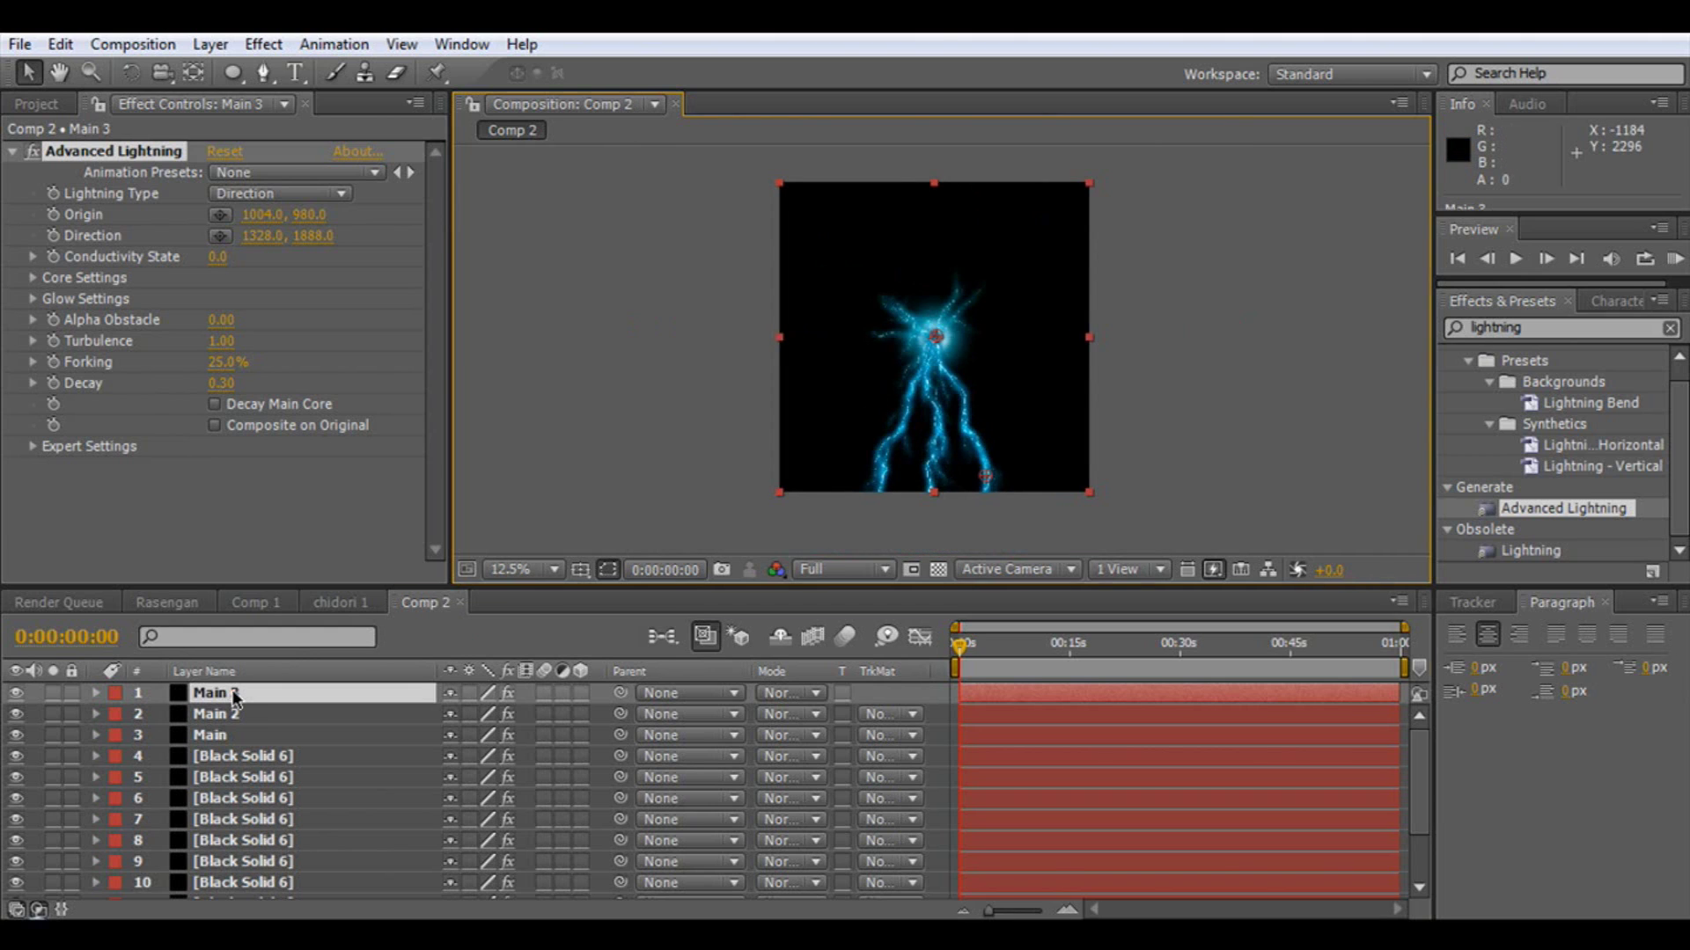
click(98, 155)
drag(989, 478, 1003, 173)
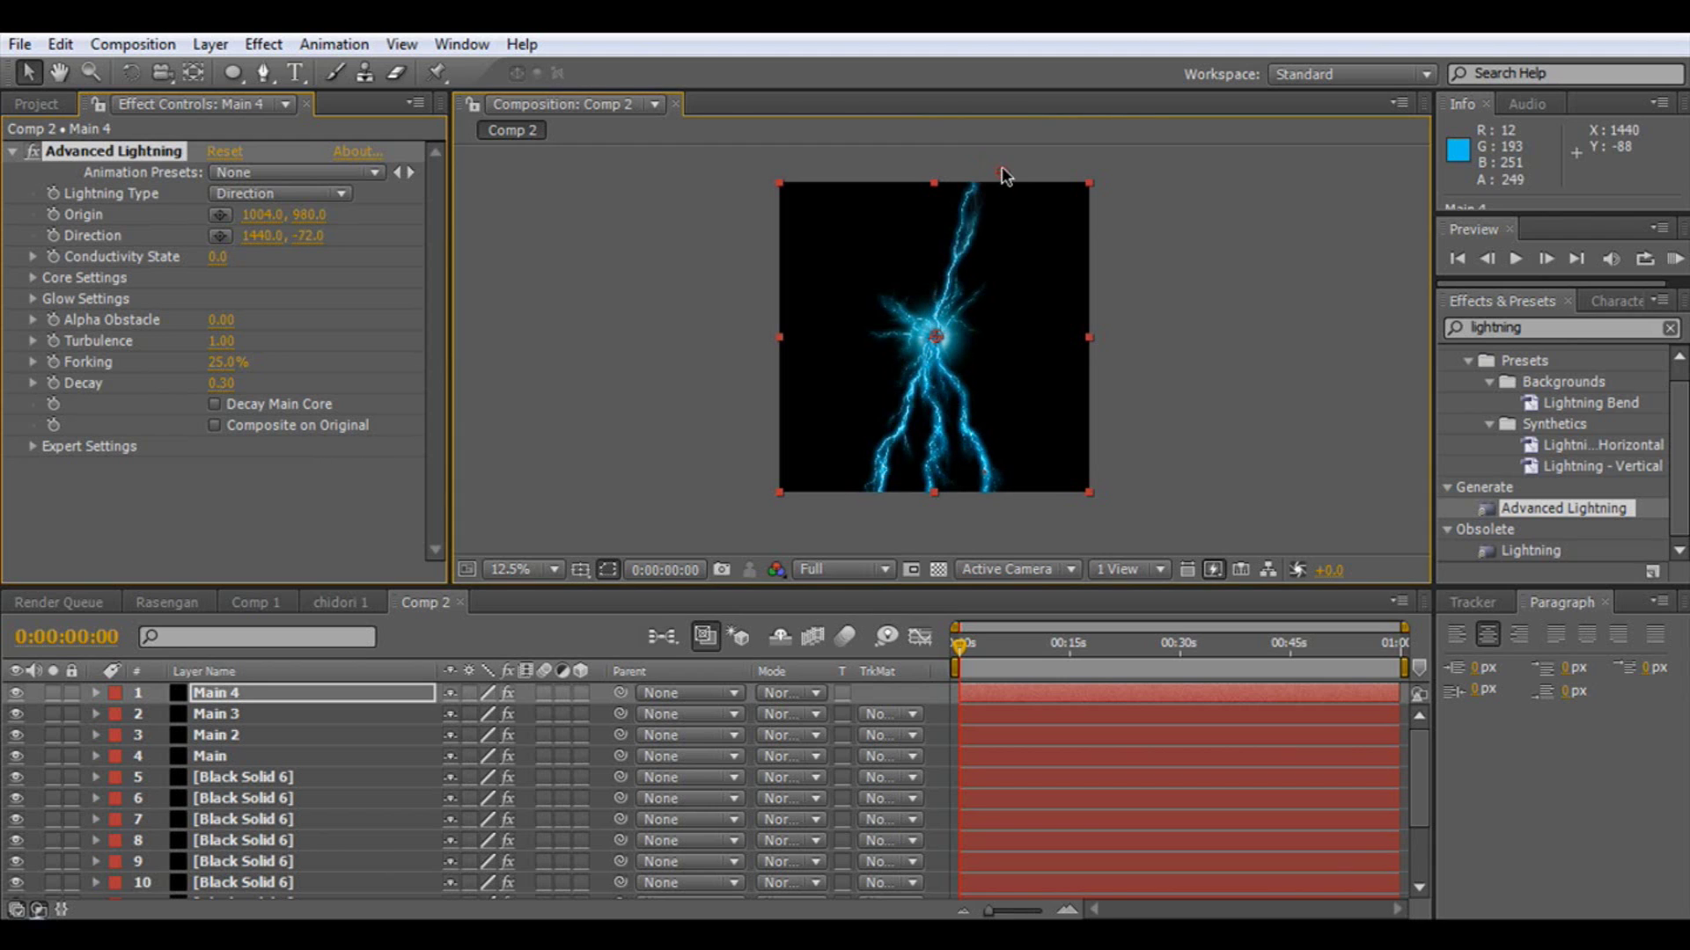
- Duplicate the Main 4 layer and move the new copy's lightning Direction point above the ball to 1024, -104
click(236, 694)
key(ctrl+d)
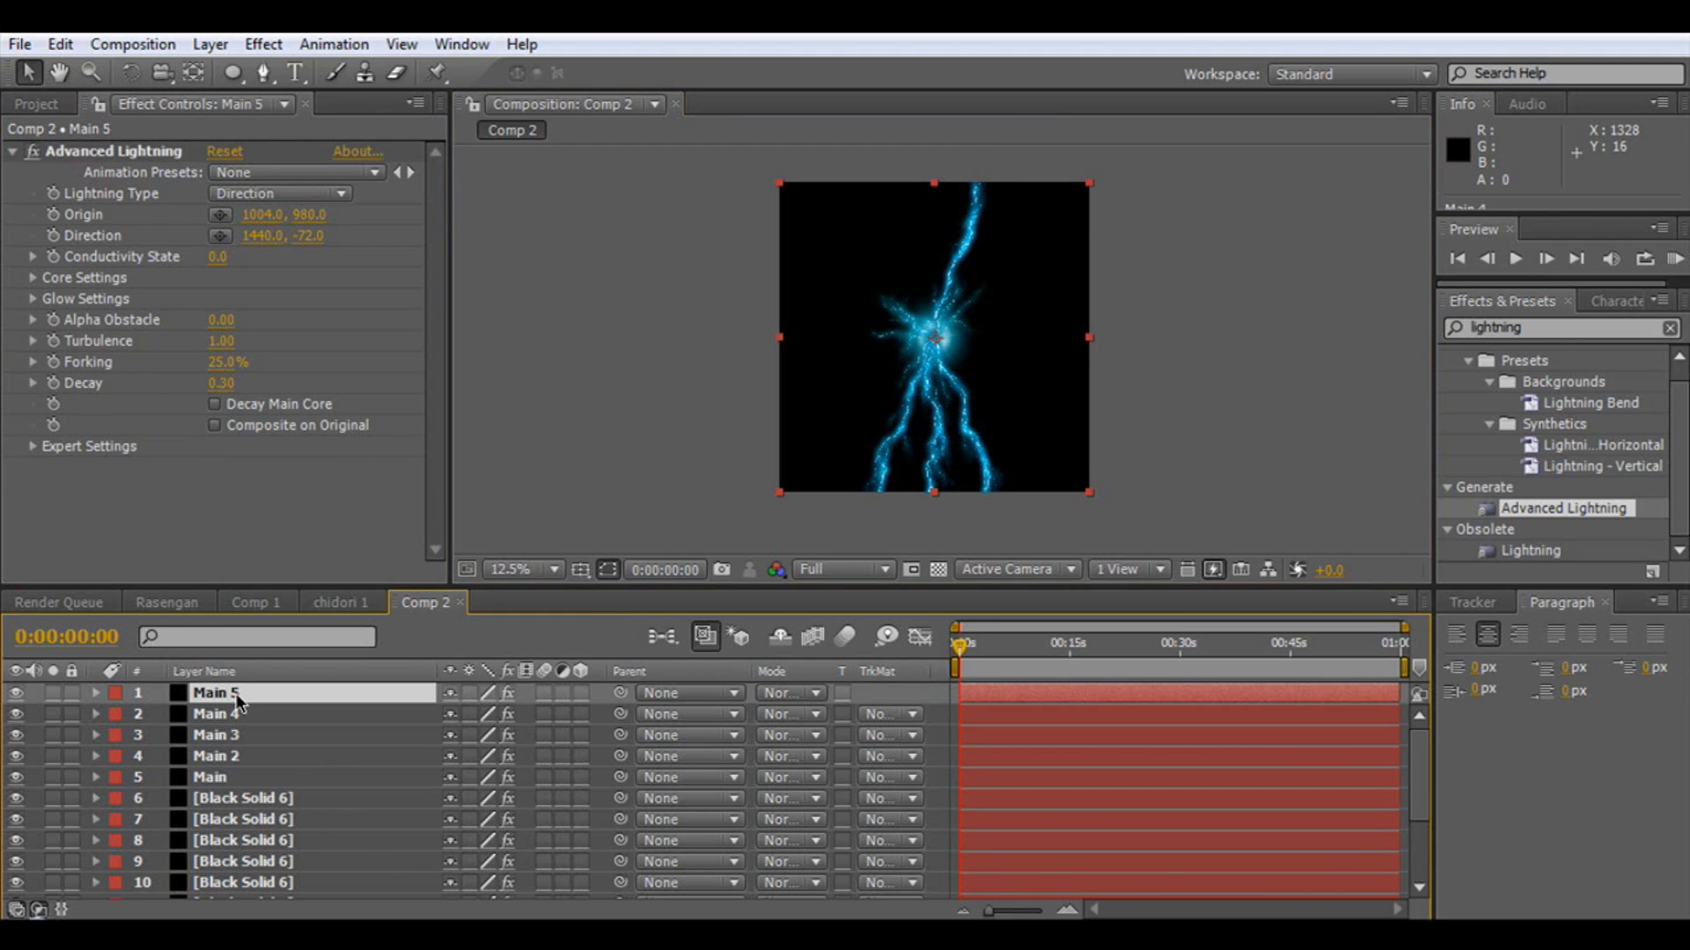
click(119, 153)
drag(1005, 167, 939, 168)
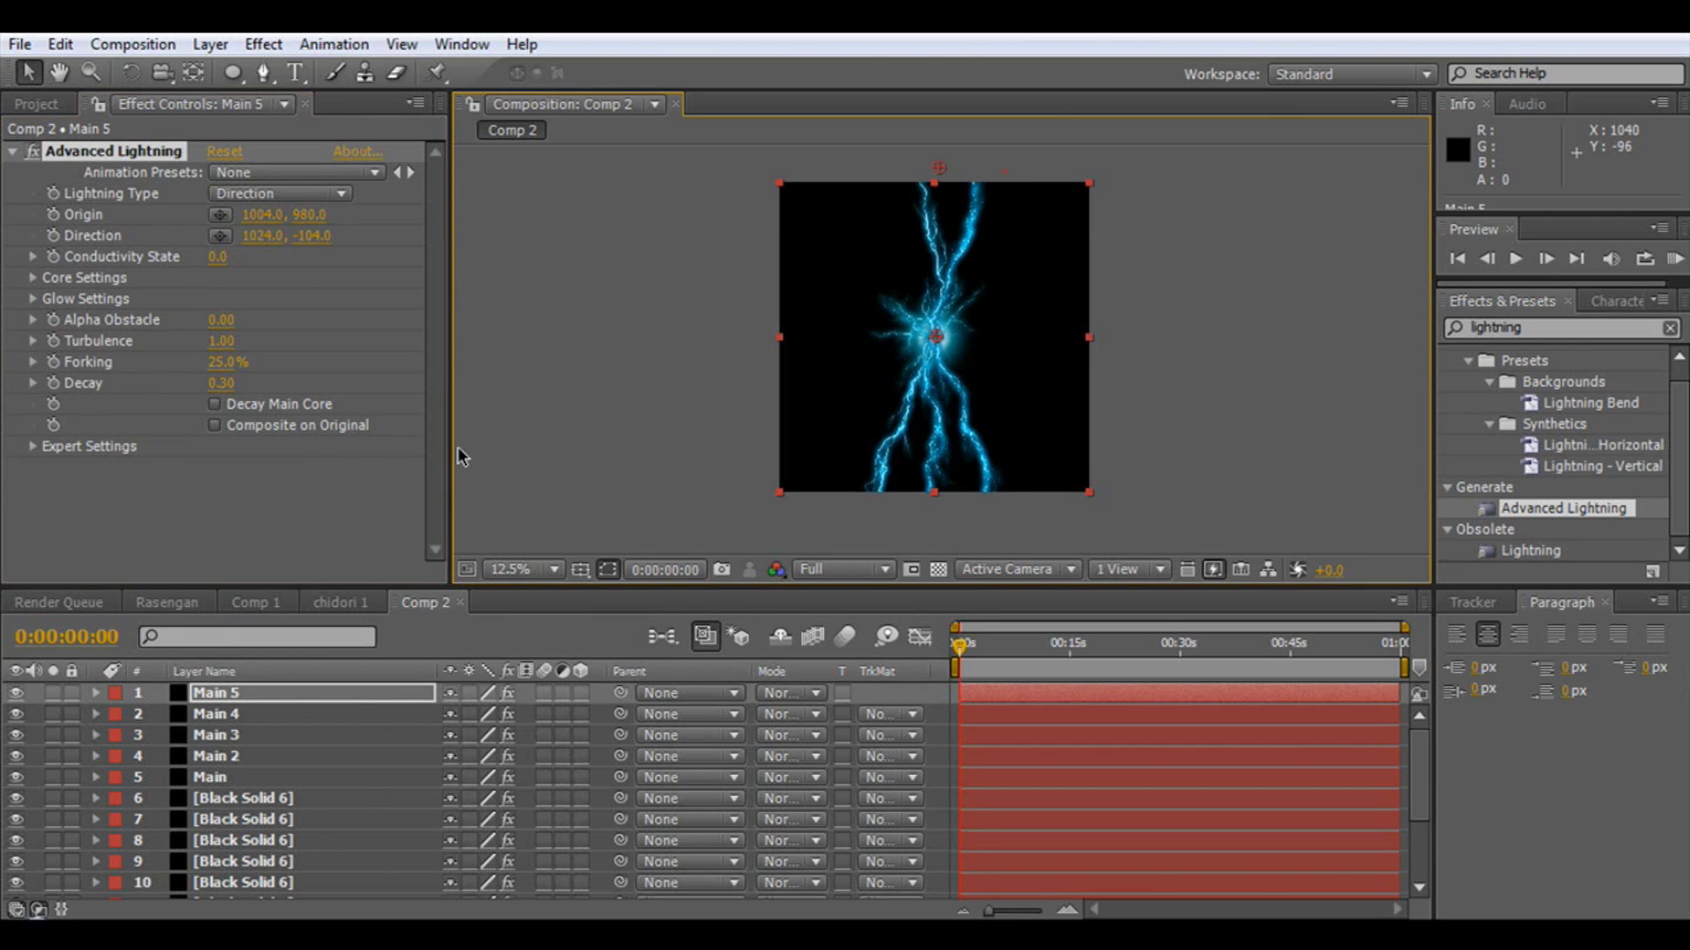
- Duplicate the Main 5 layer and move the new copy's lightning Direction point to 552, -64
click(236, 694)
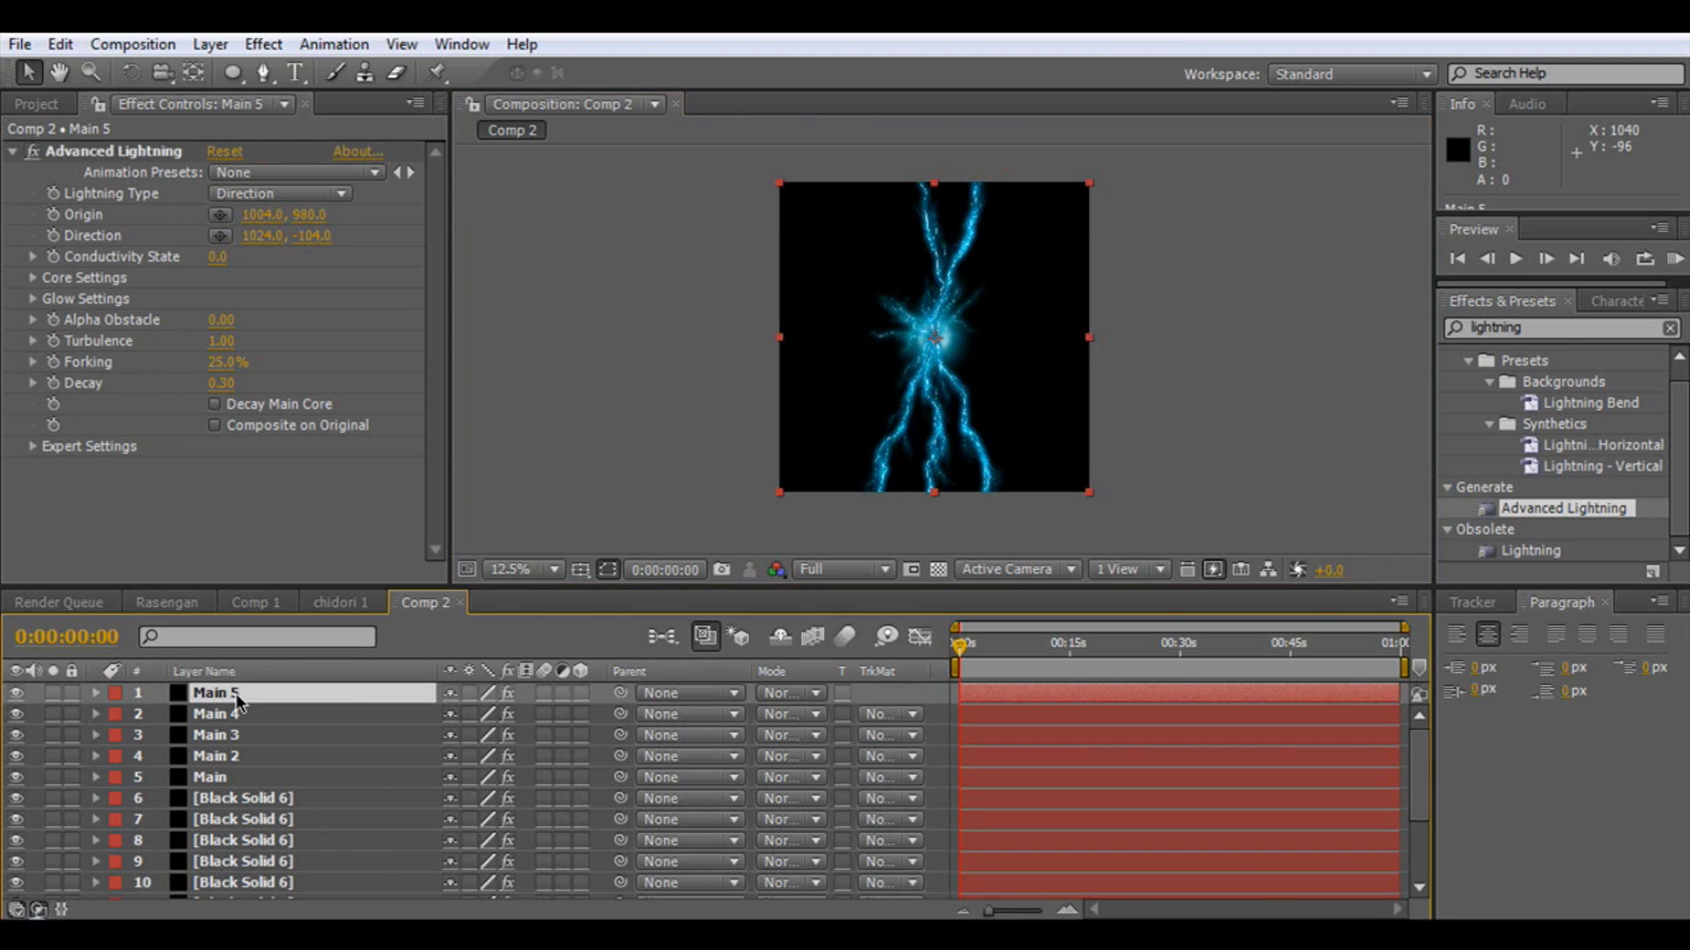
key(ctrl+d)
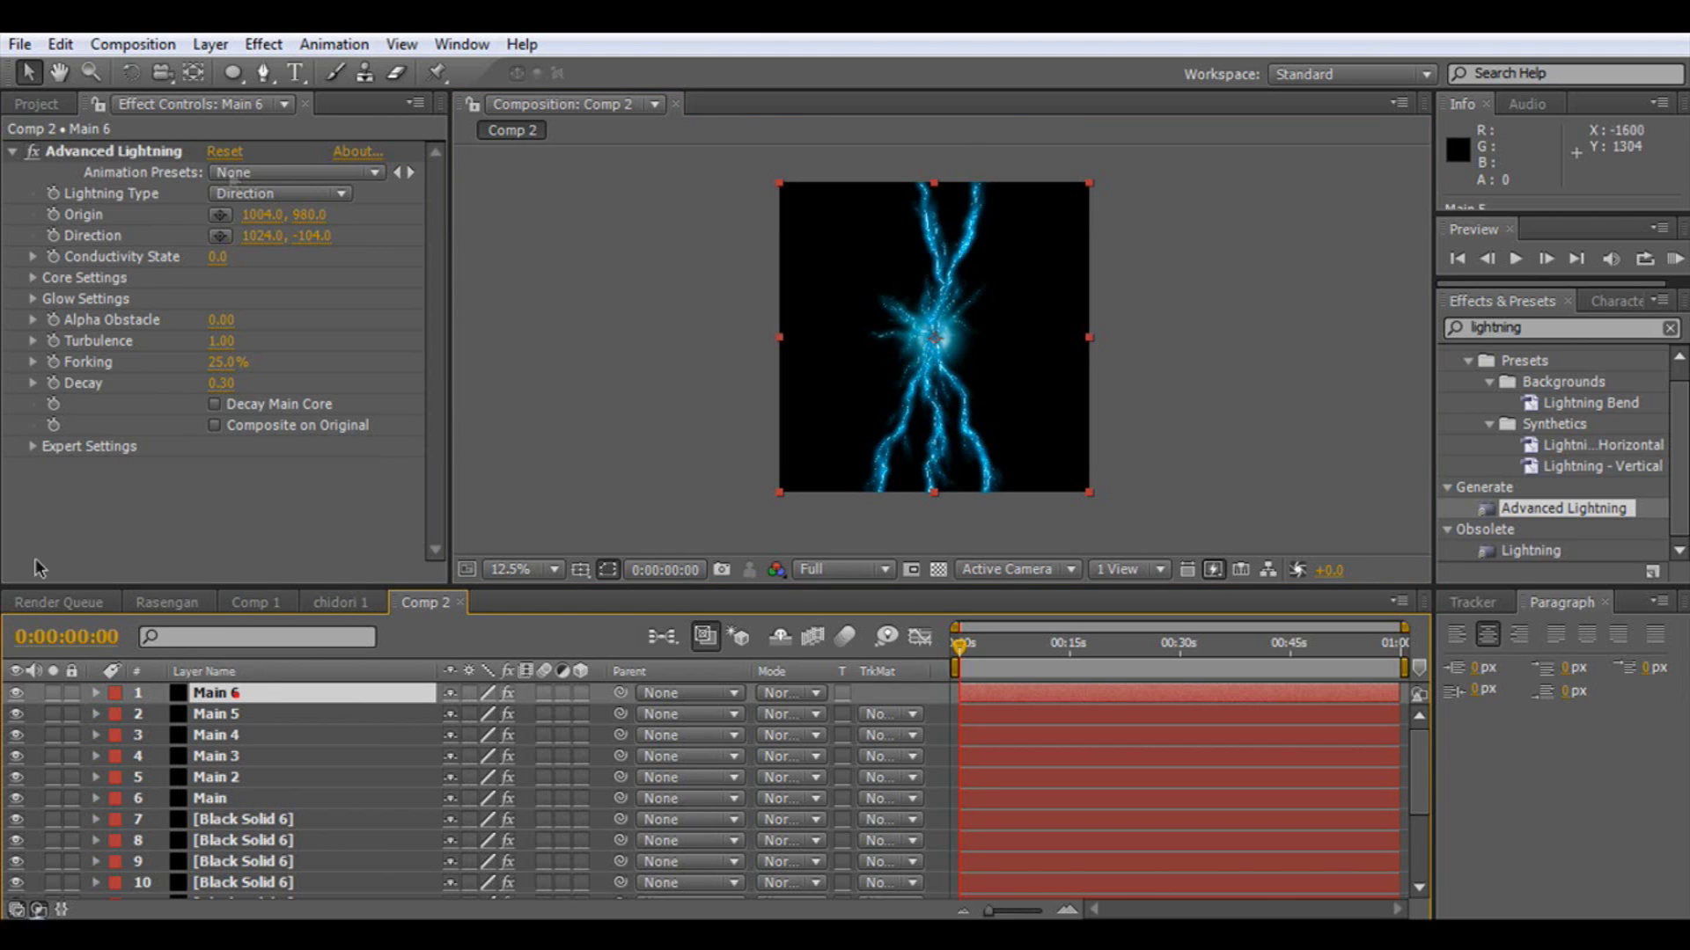
click(99, 151)
drag(938, 164, 886, 176)
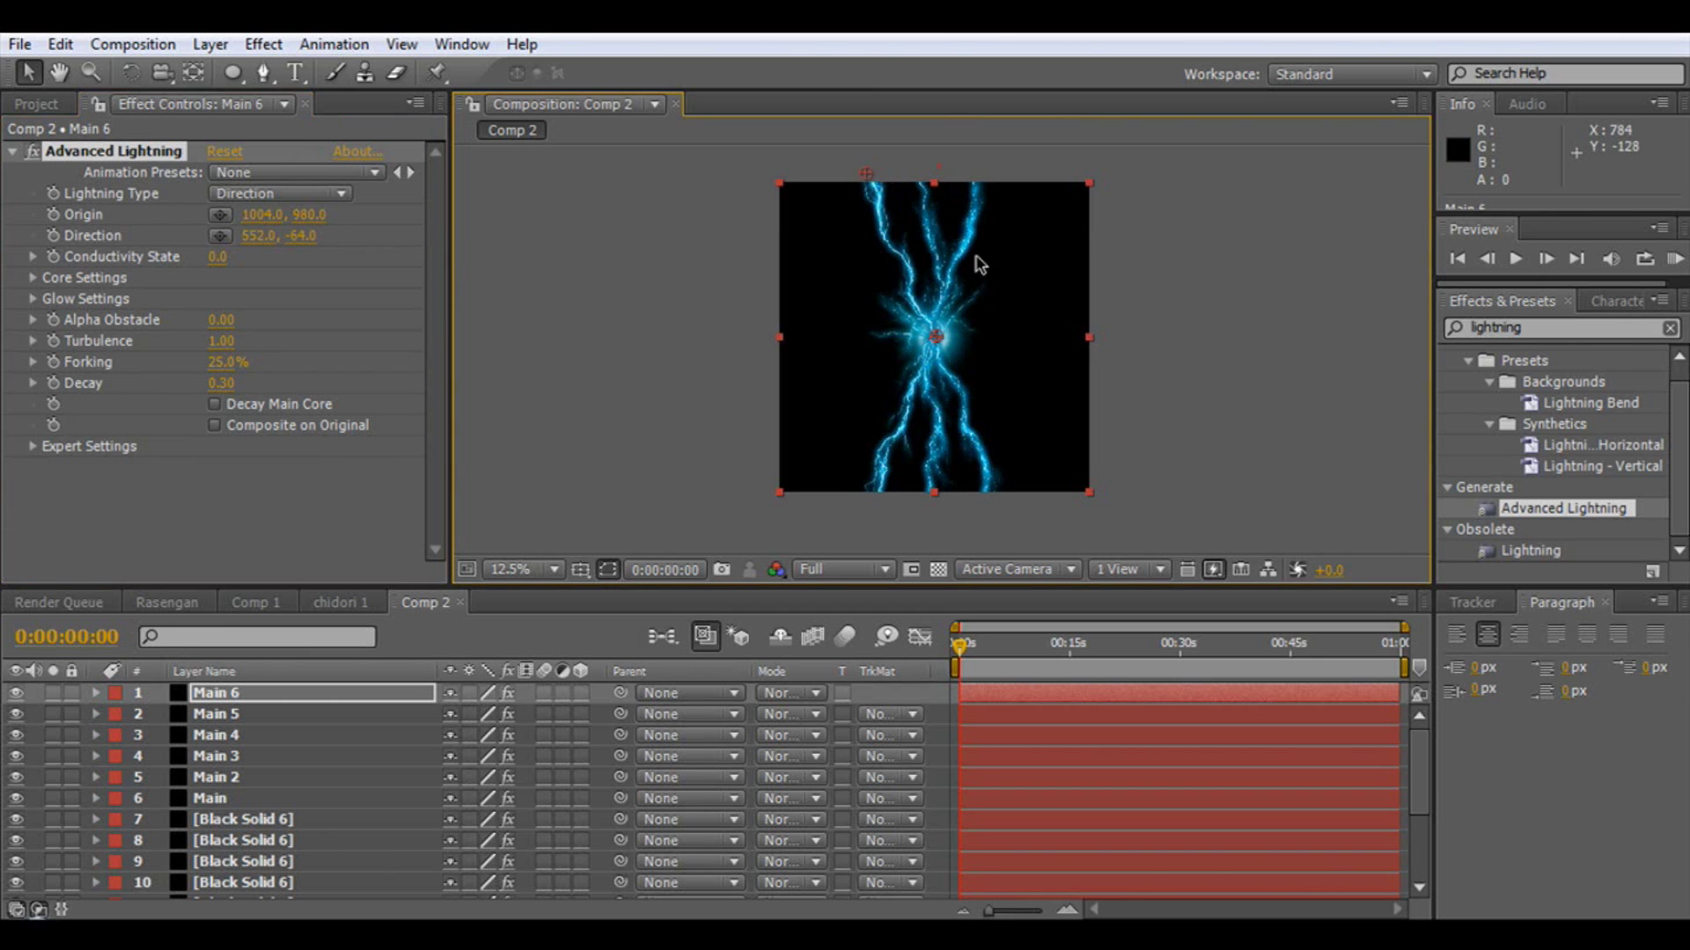
- Move the White Solid 1, Pale Cyan Solid 2 and Cyan Solid 2 layers together to the top of the layer stack
key(period)
scroll(916, 318, up, 1)
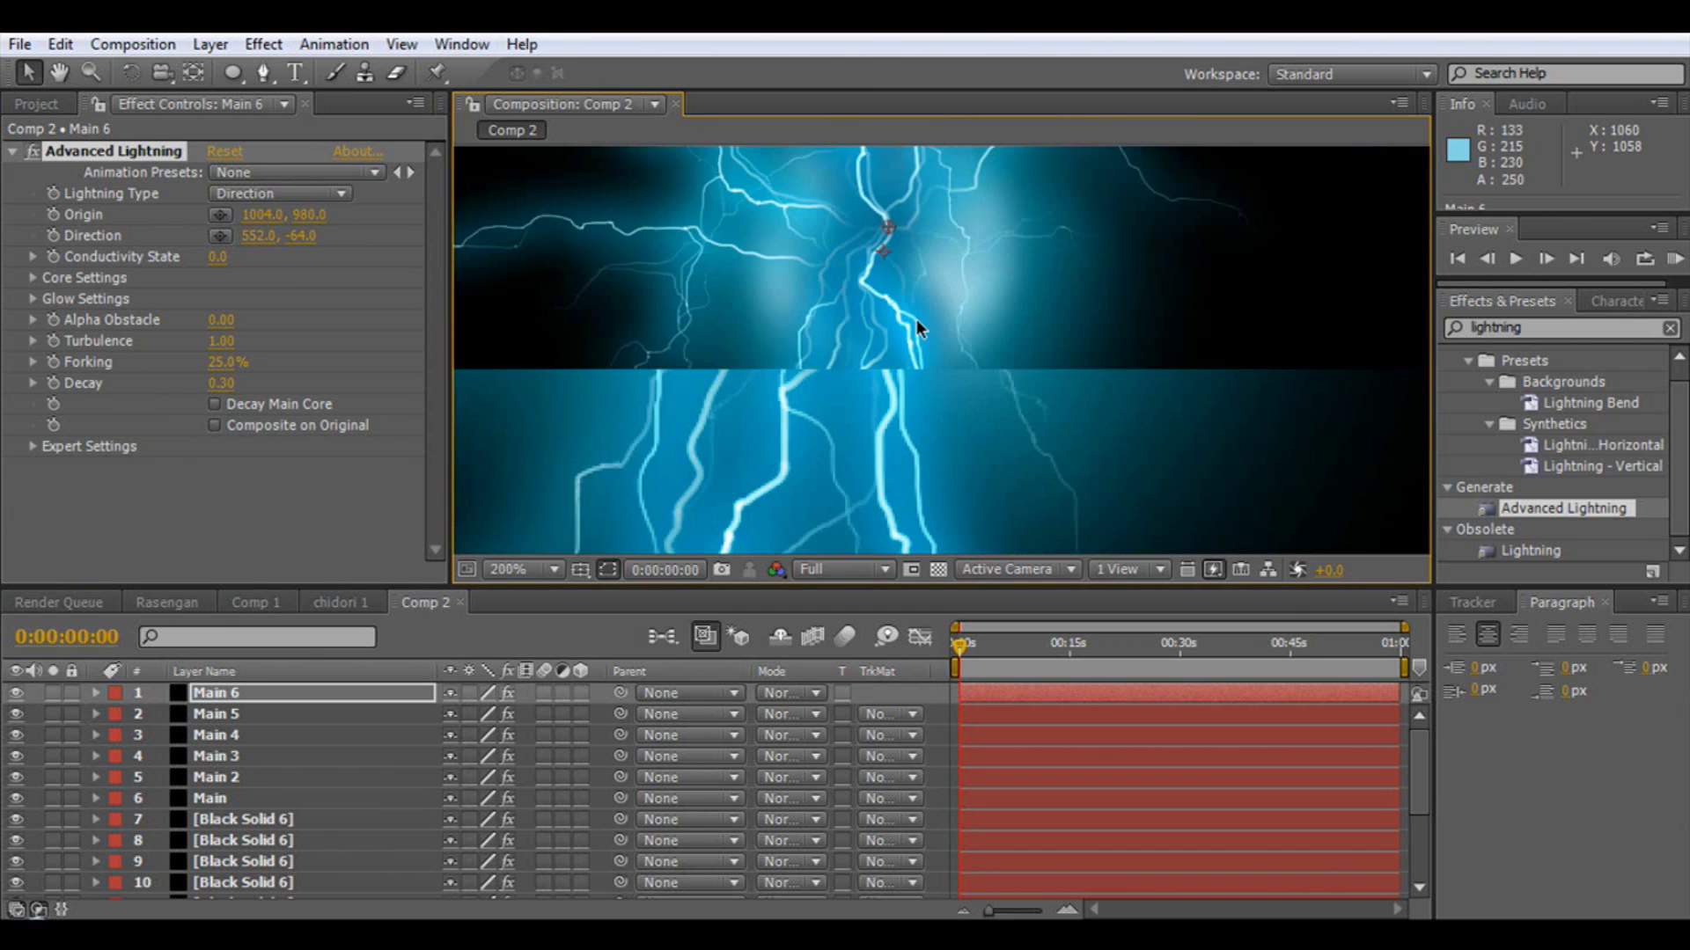
scroll(914, 321, up, 1)
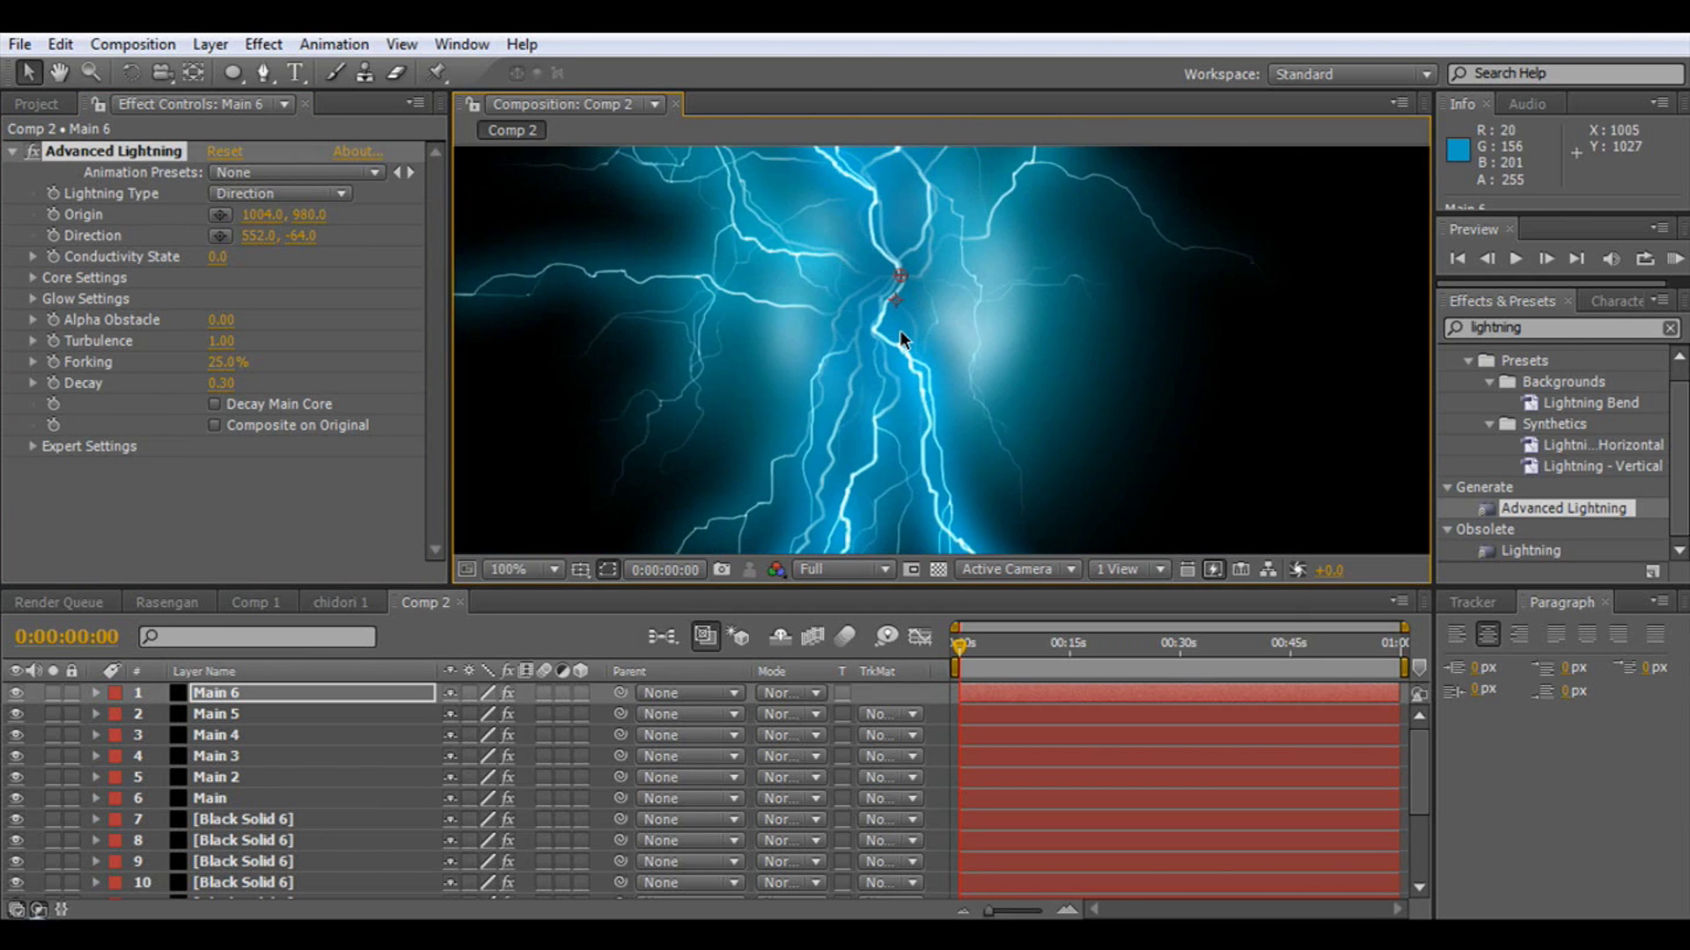
scroll(280, 805, down, 3)
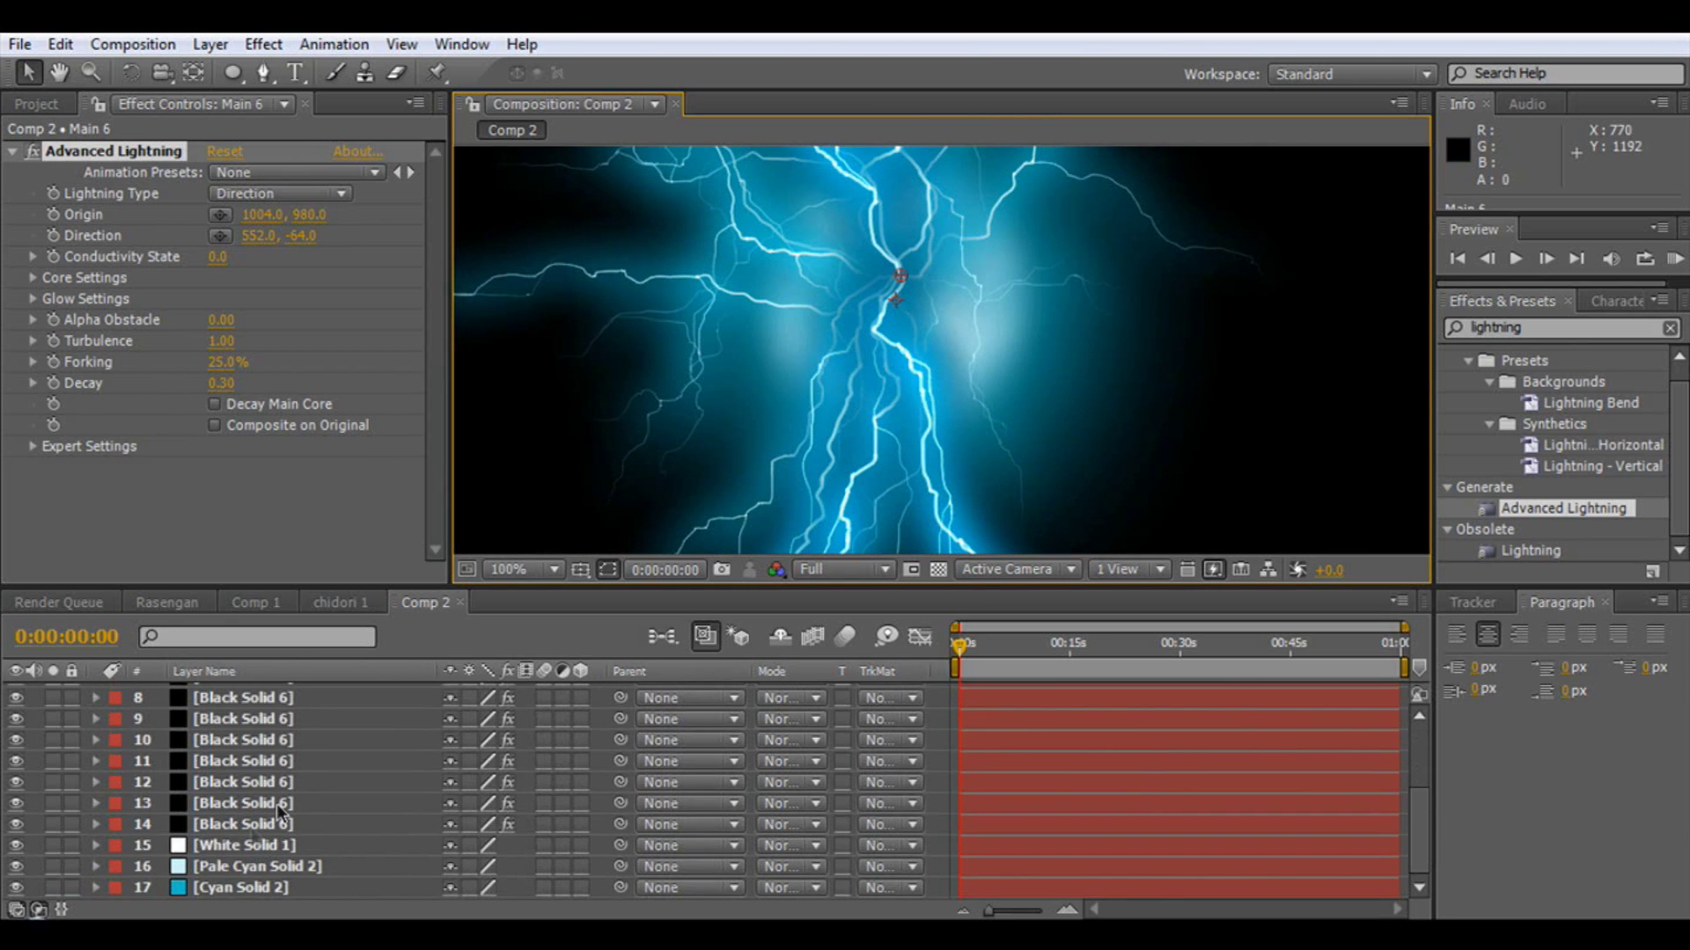
click(212, 846)
shift+click(213, 885)
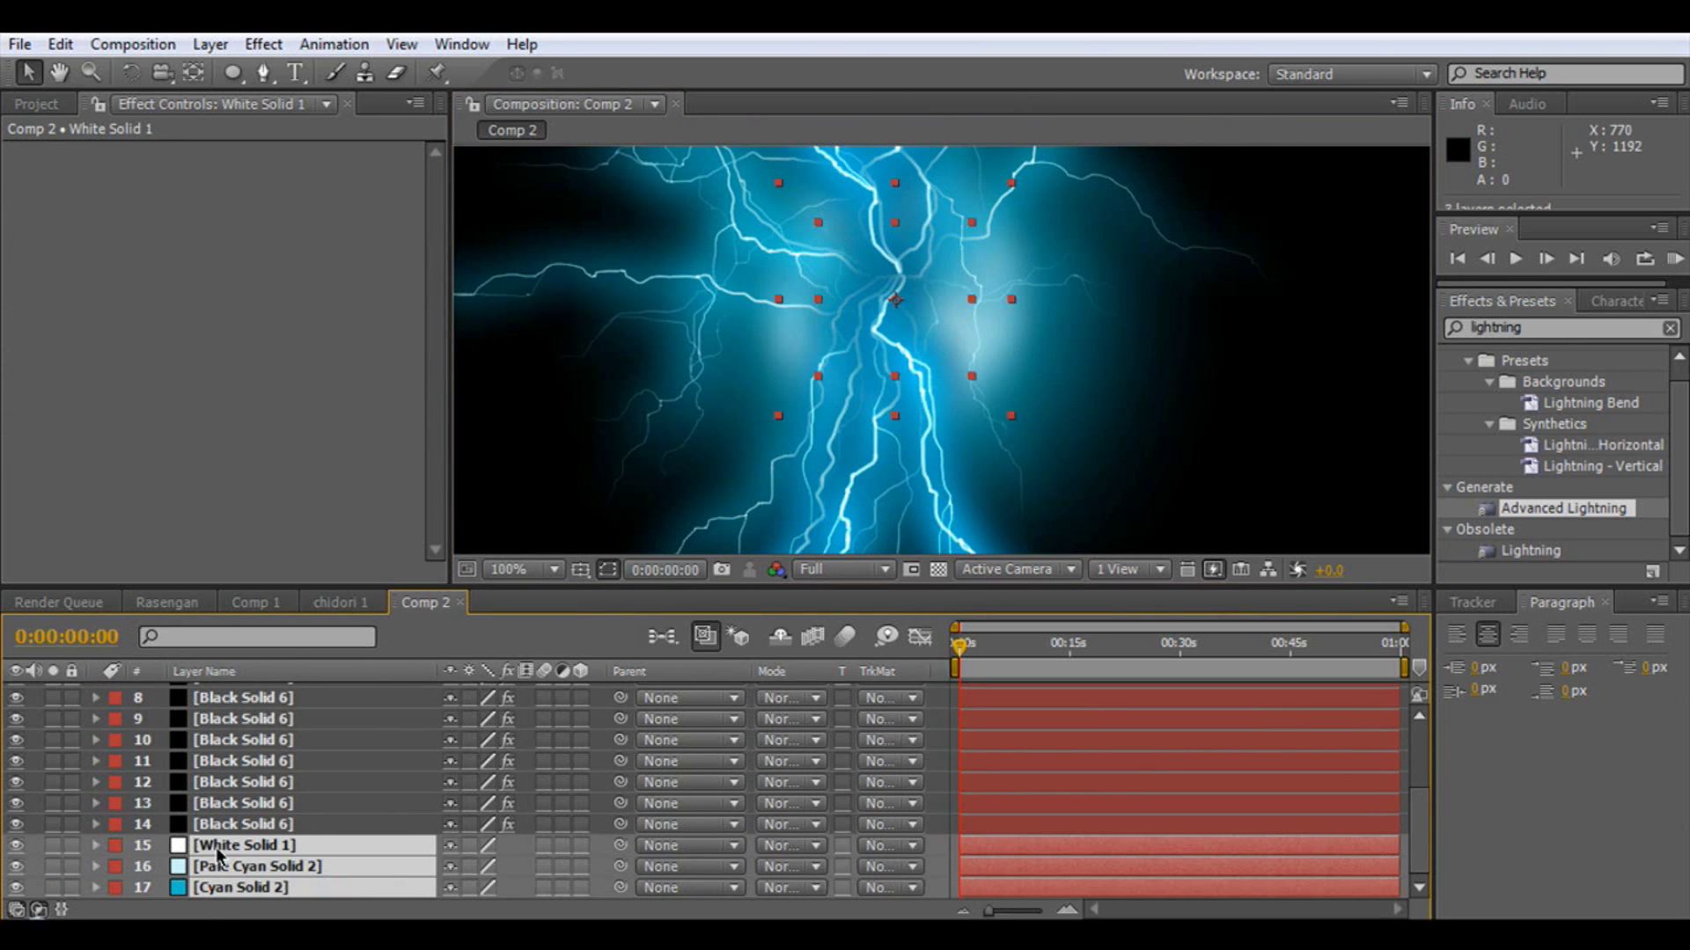
drag(239, 678, 267, 662)
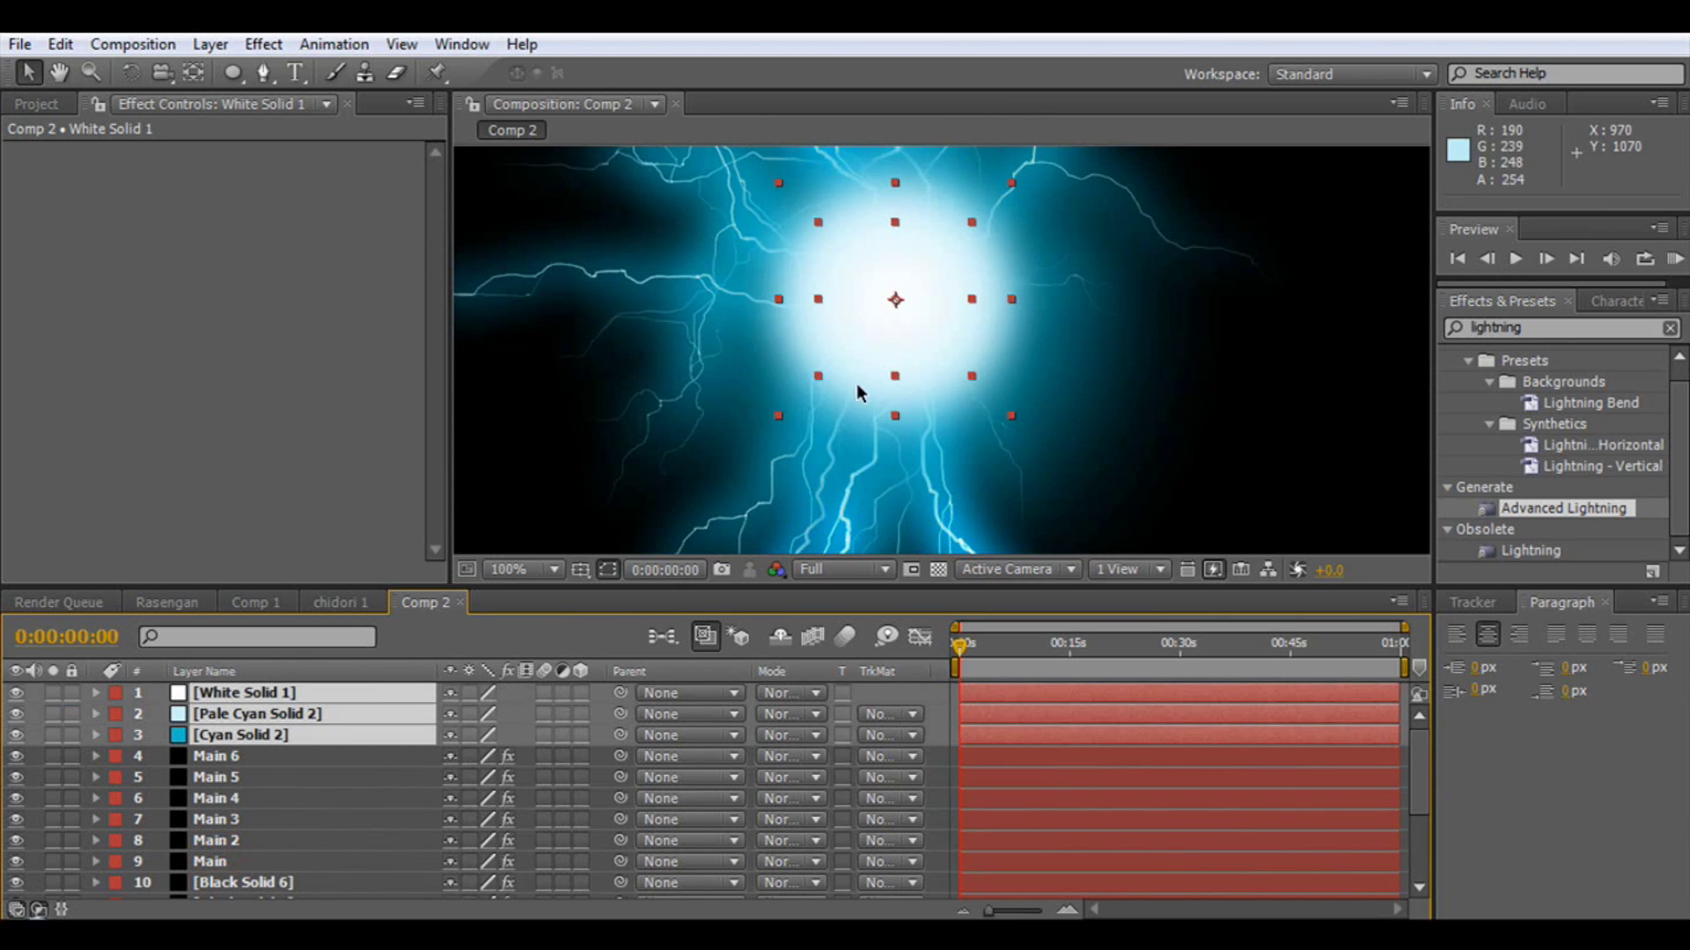
scroll(857, 382, down, 6)
scroll(705, 371, up, 6)
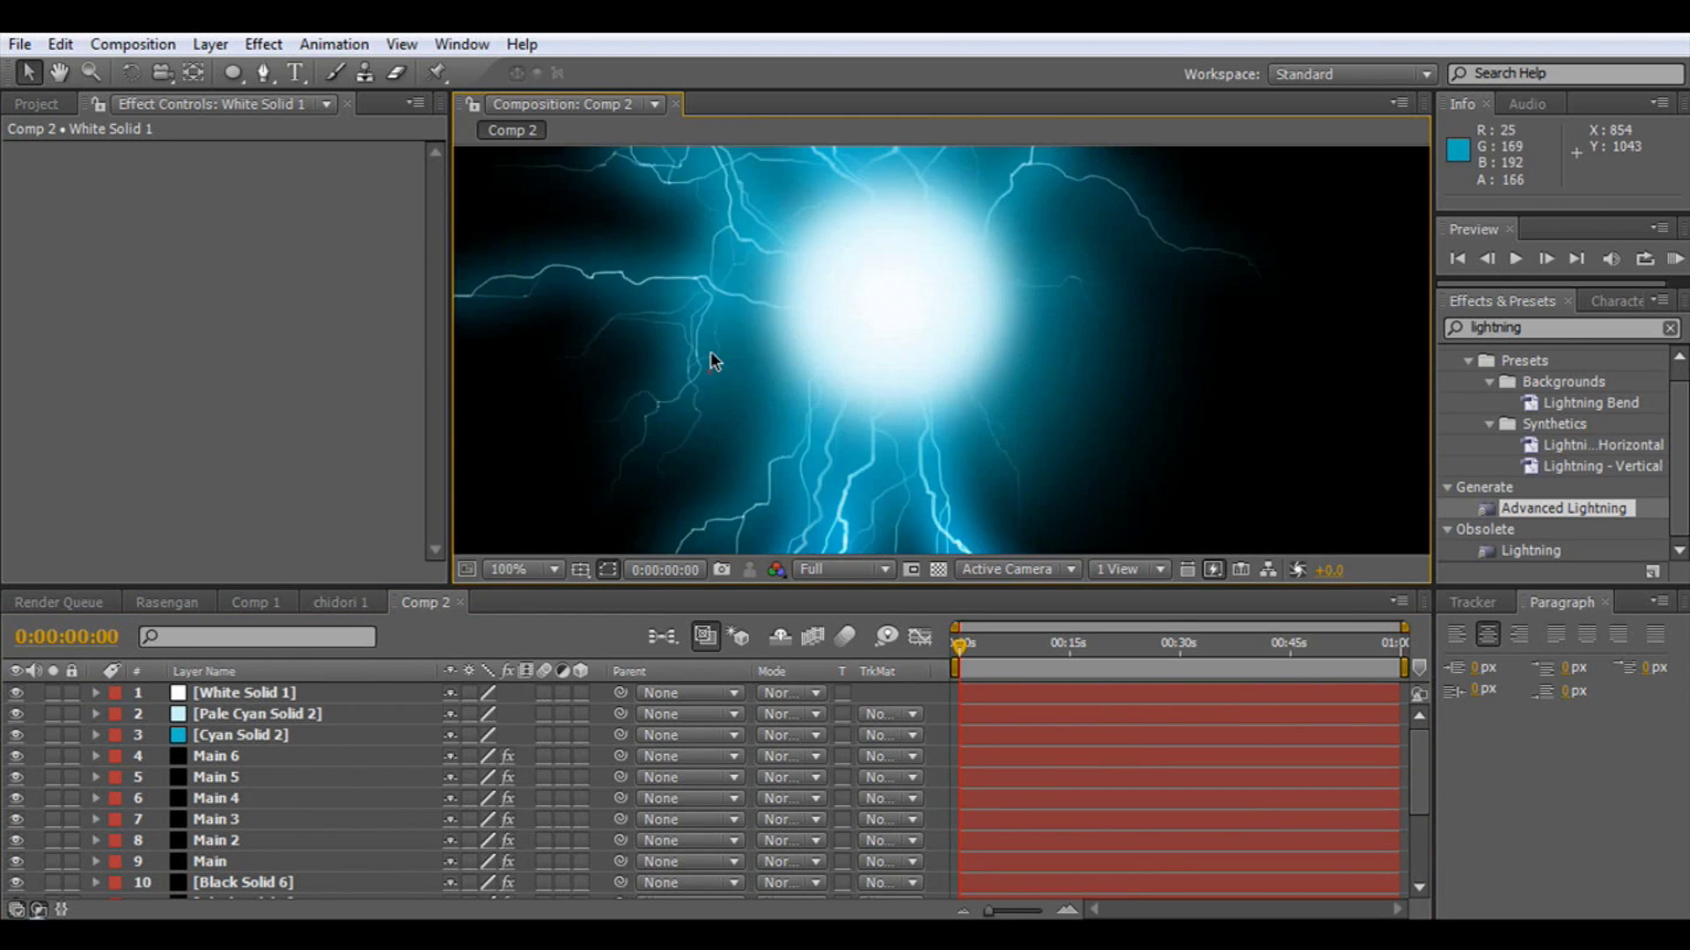
scroll(710, 351, down, 4)
scroll(984, 343, down, 2)
scroll(974, 365, up, 2)
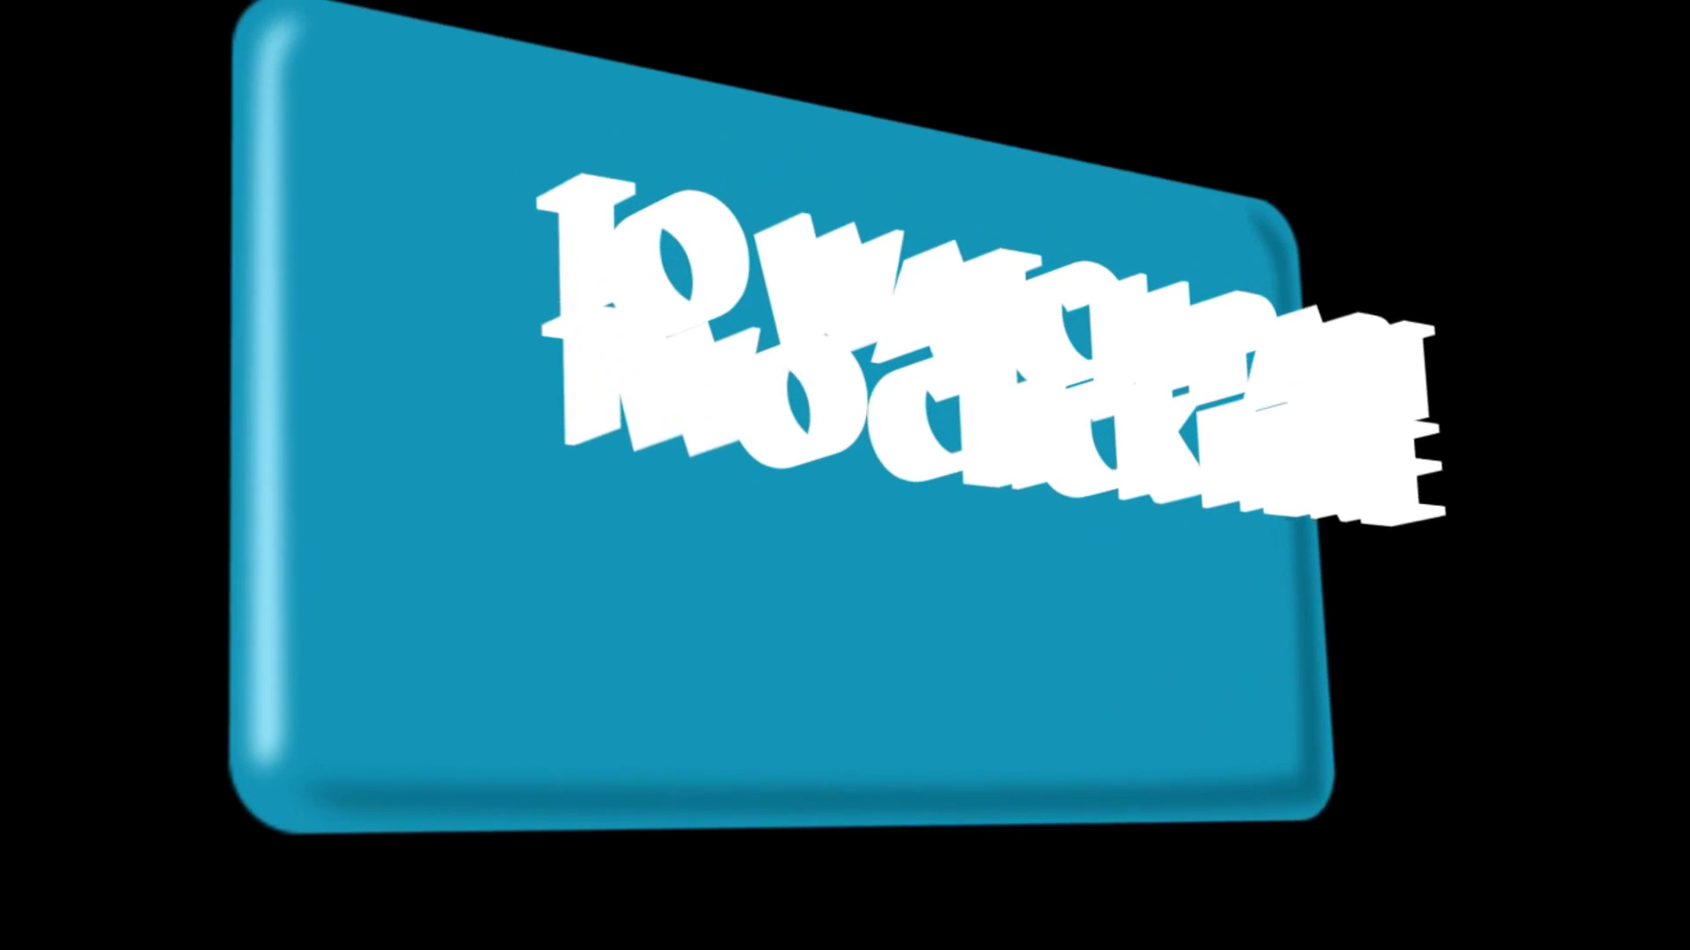